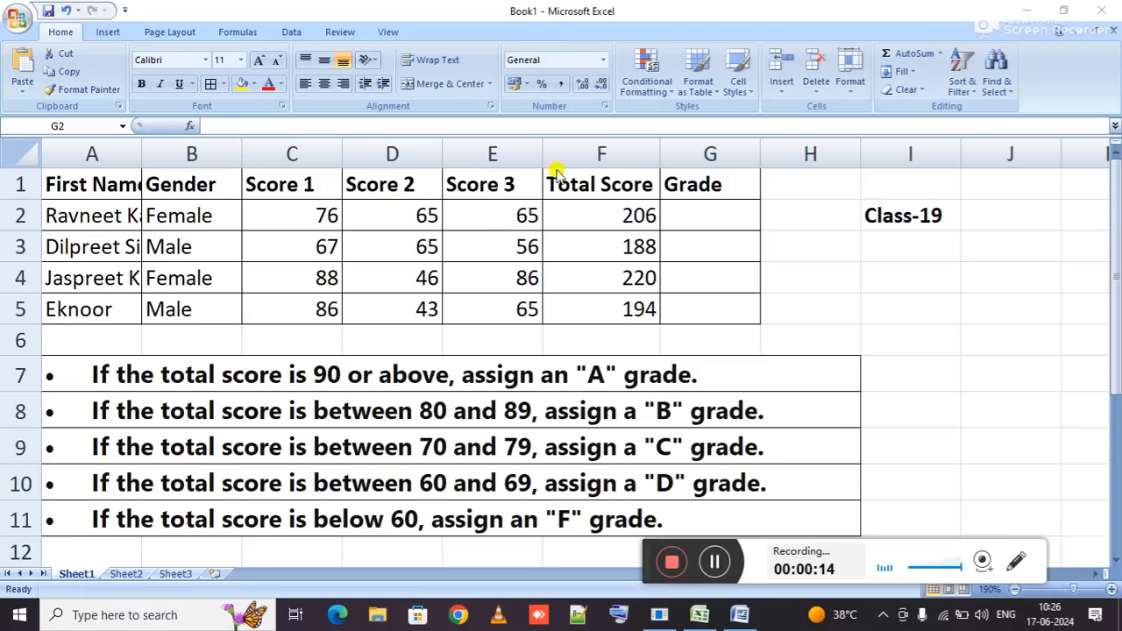
click(698, 188)
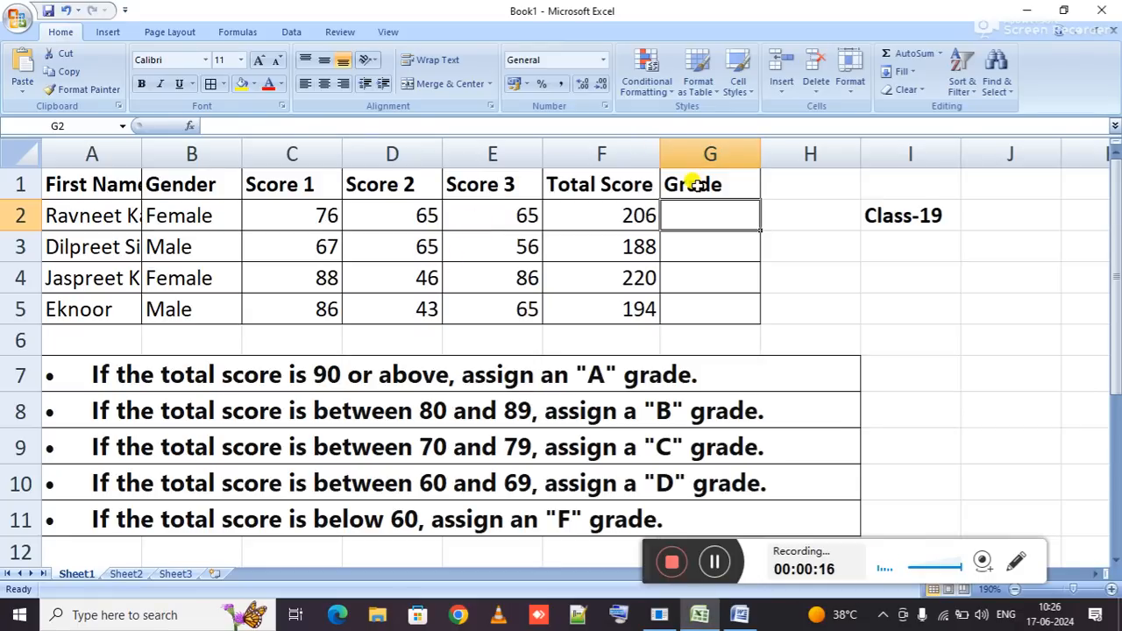
click(275, 374)
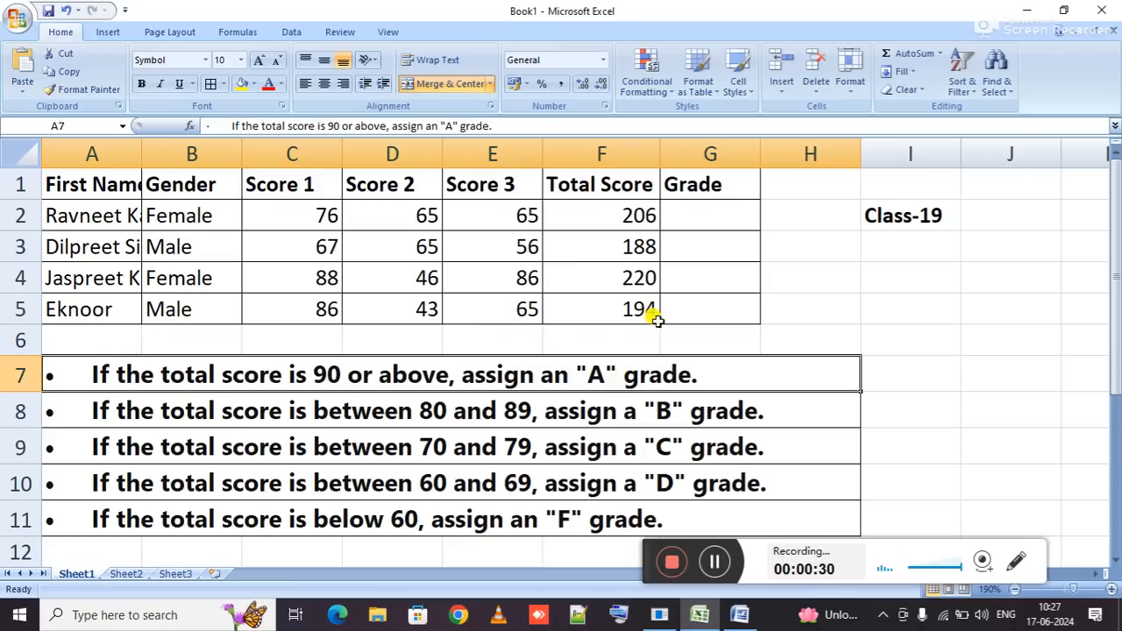
Begin an IF formula in cell G2 that returns "A" when the total score in F2 is >=90.
click(717, 217)
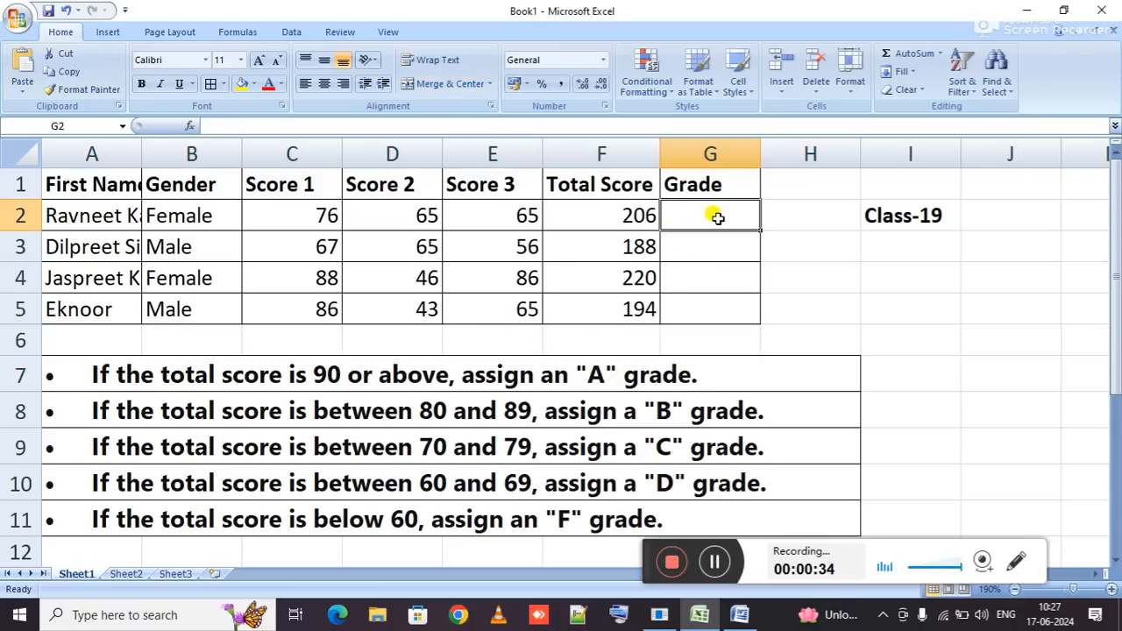
text(=i)
key(Tab)
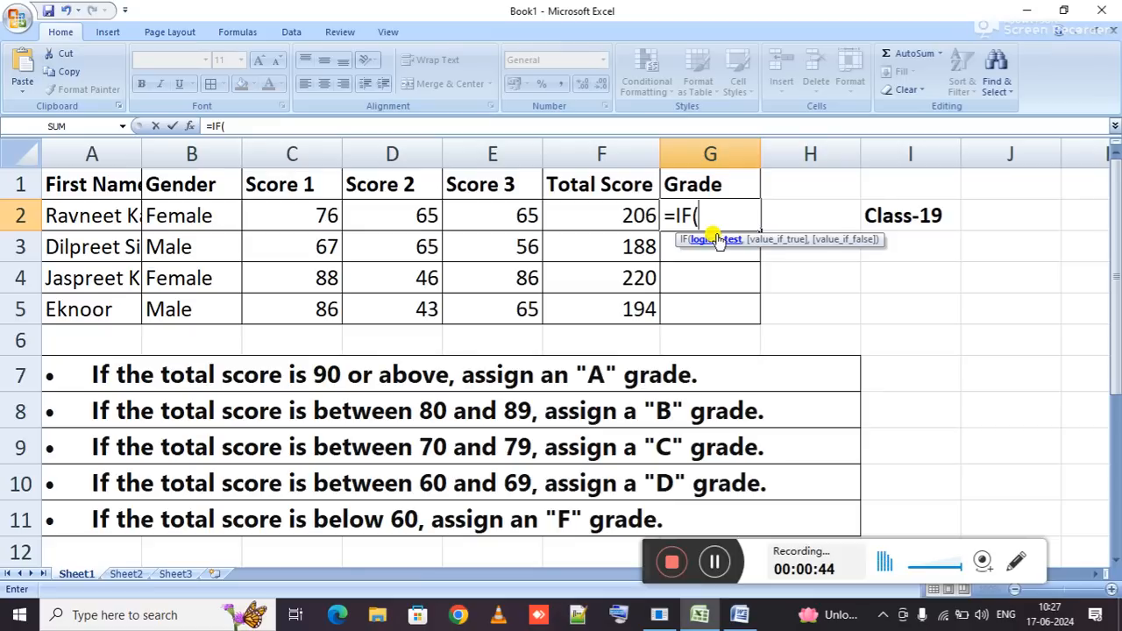
click(613, 215)
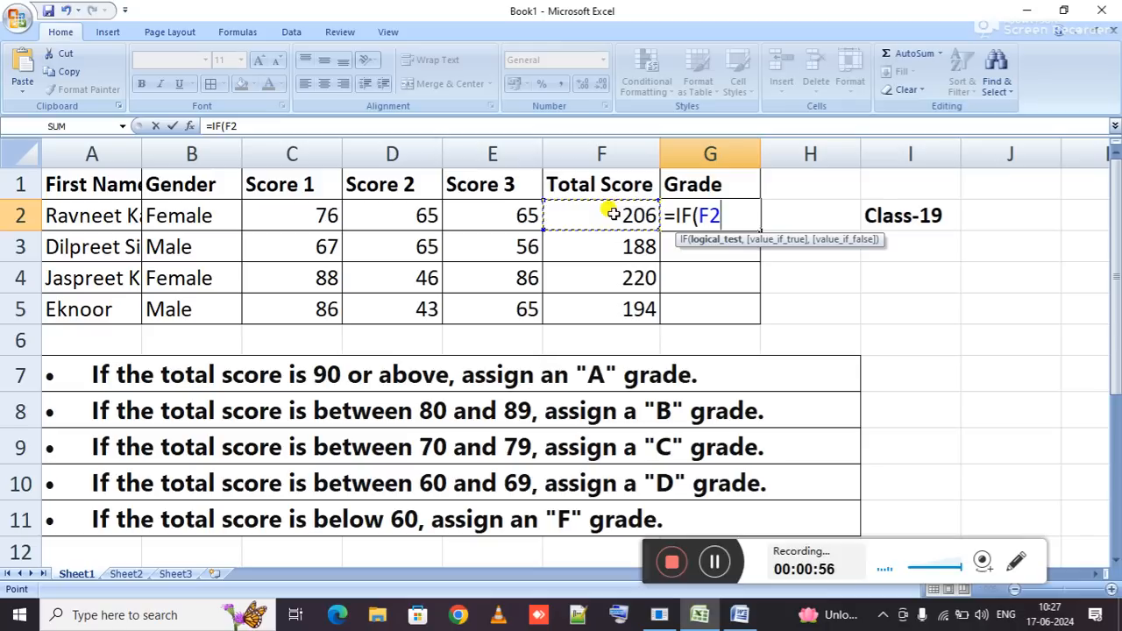
text(>)
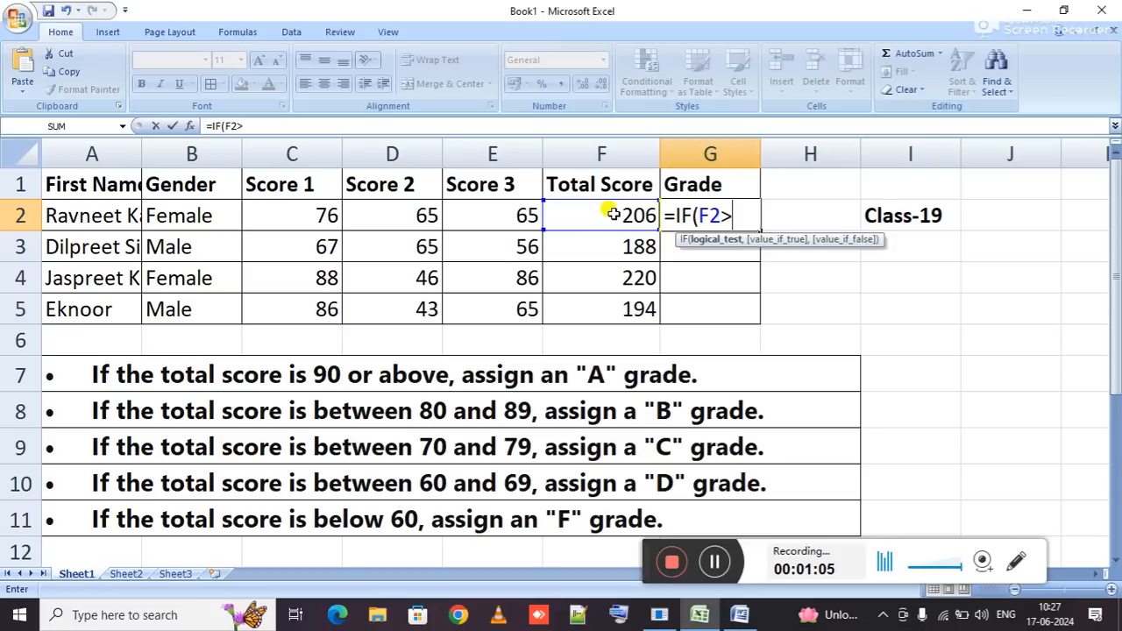
text(=90)
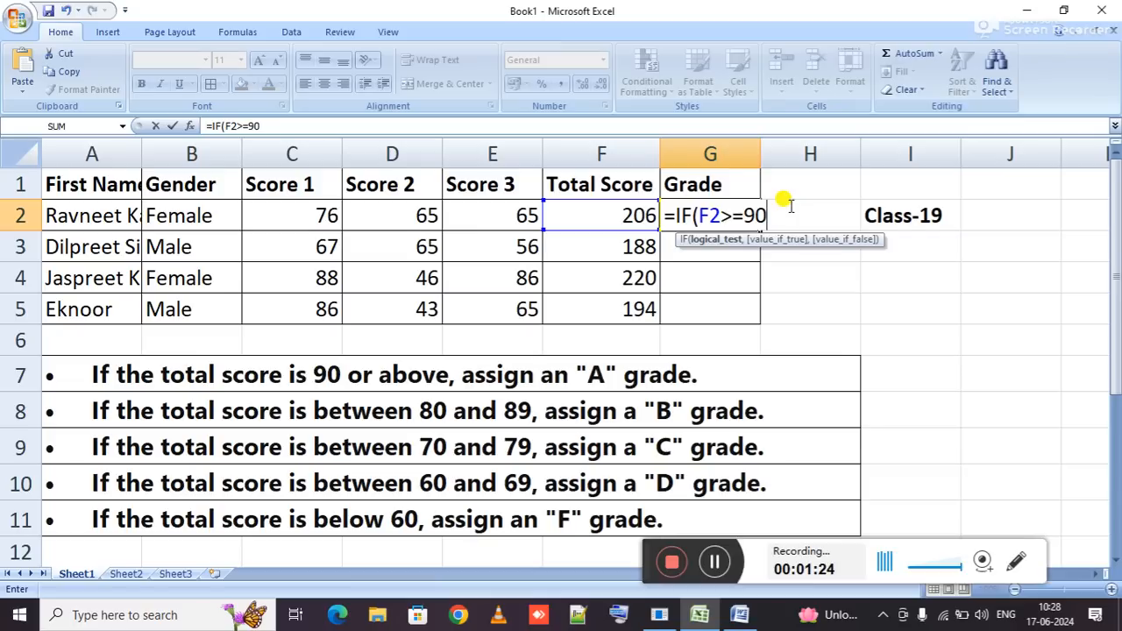
text(,)
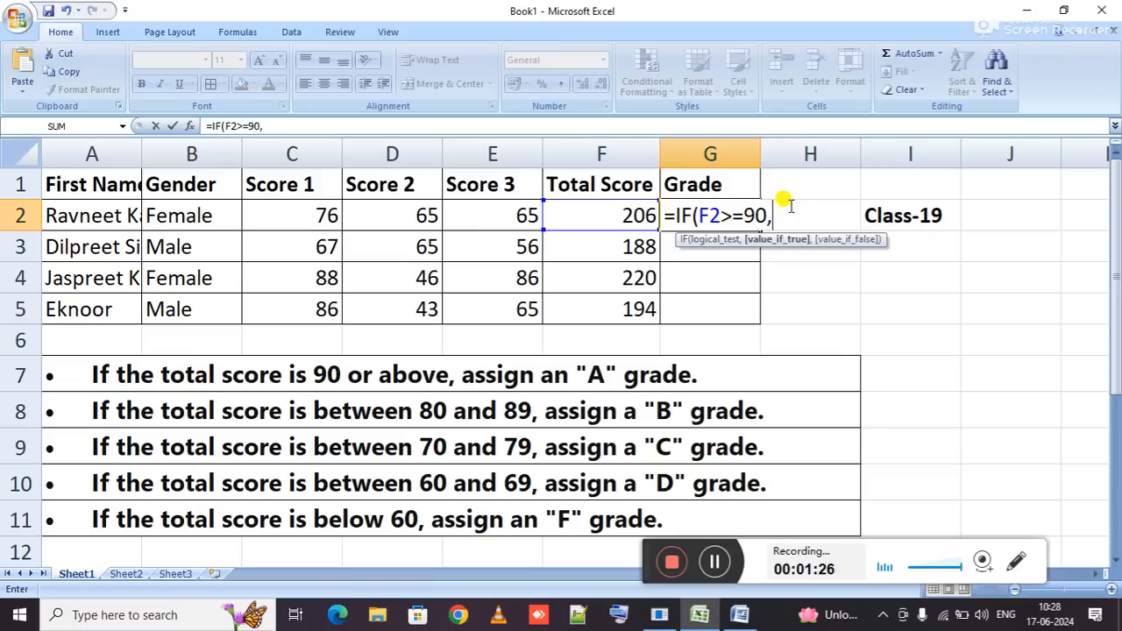
text("A")
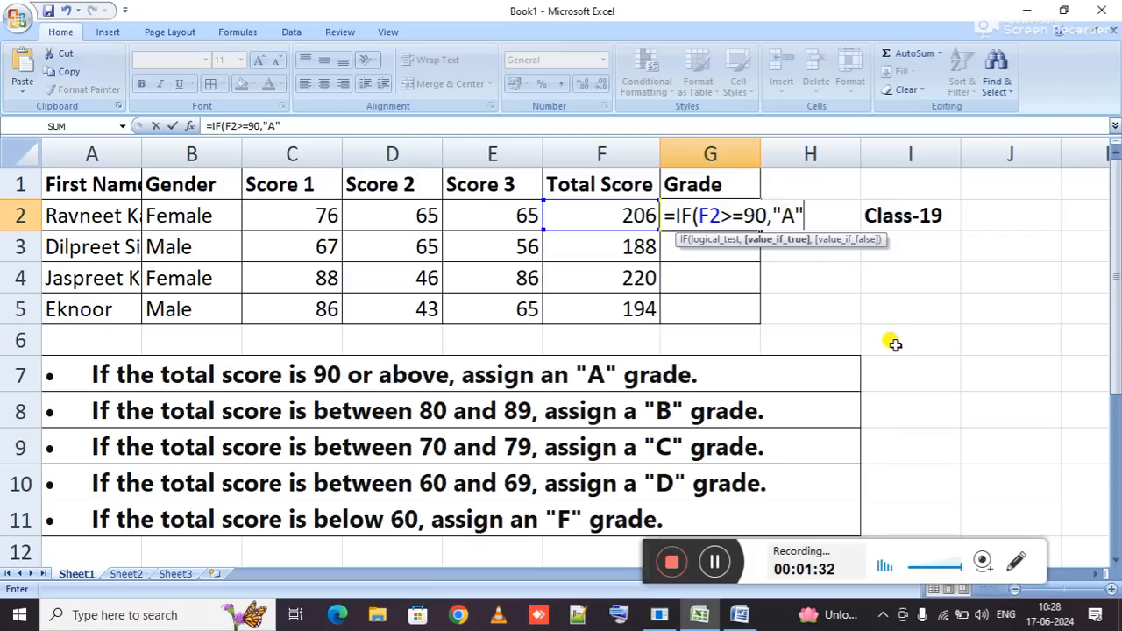
Nest a second IF as the value-if-false argument, with F2>=80 as its logical test.
text(,)
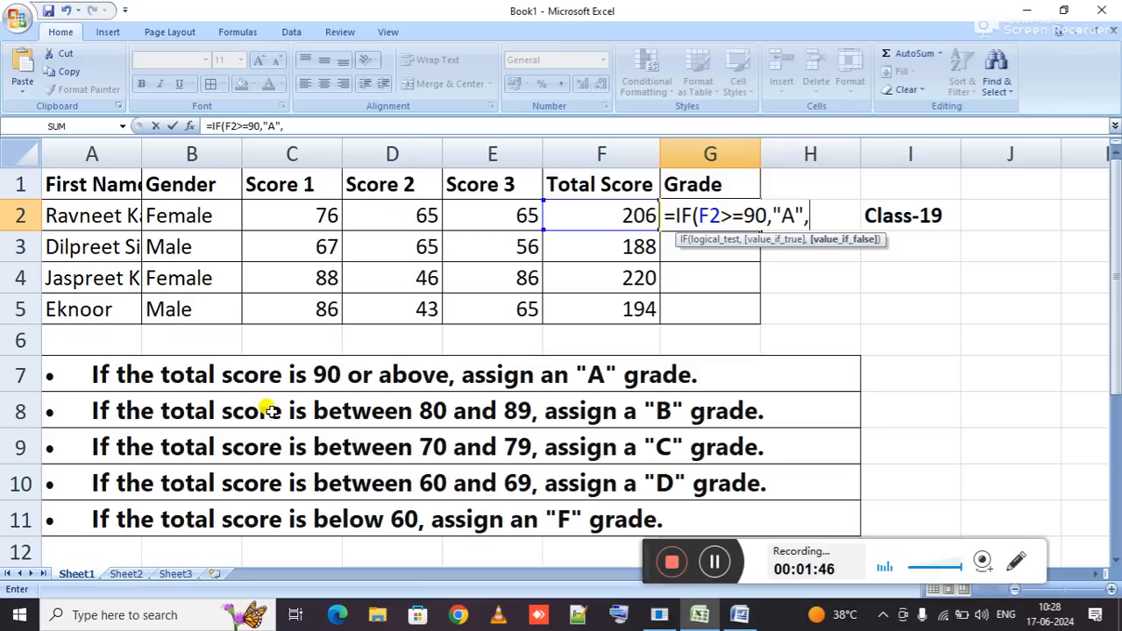
text(if)
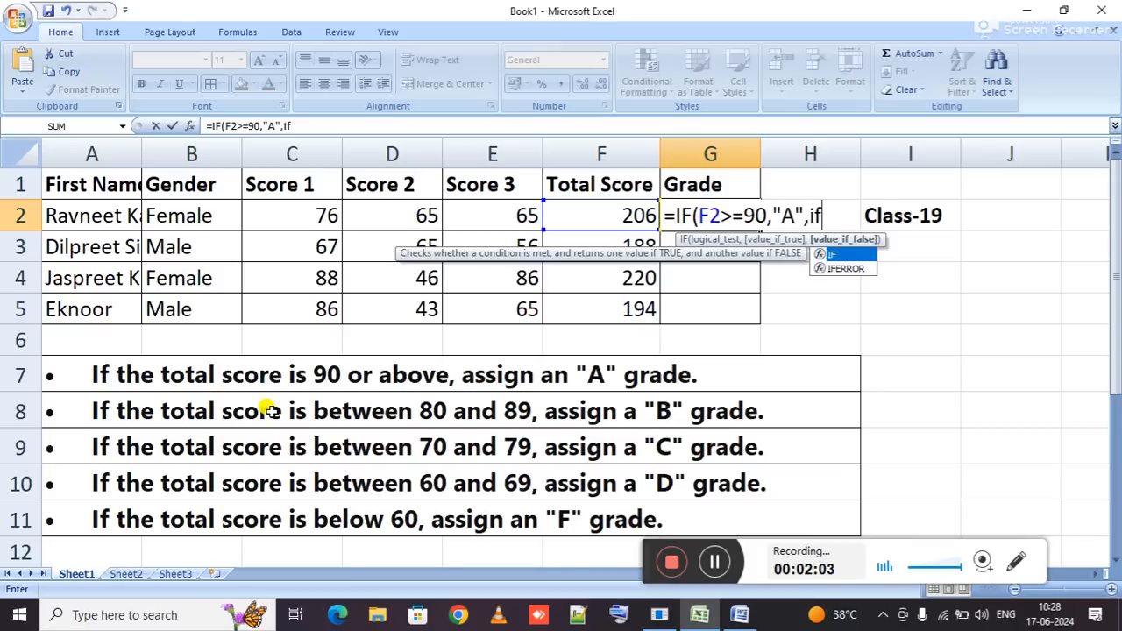
key(Tab)
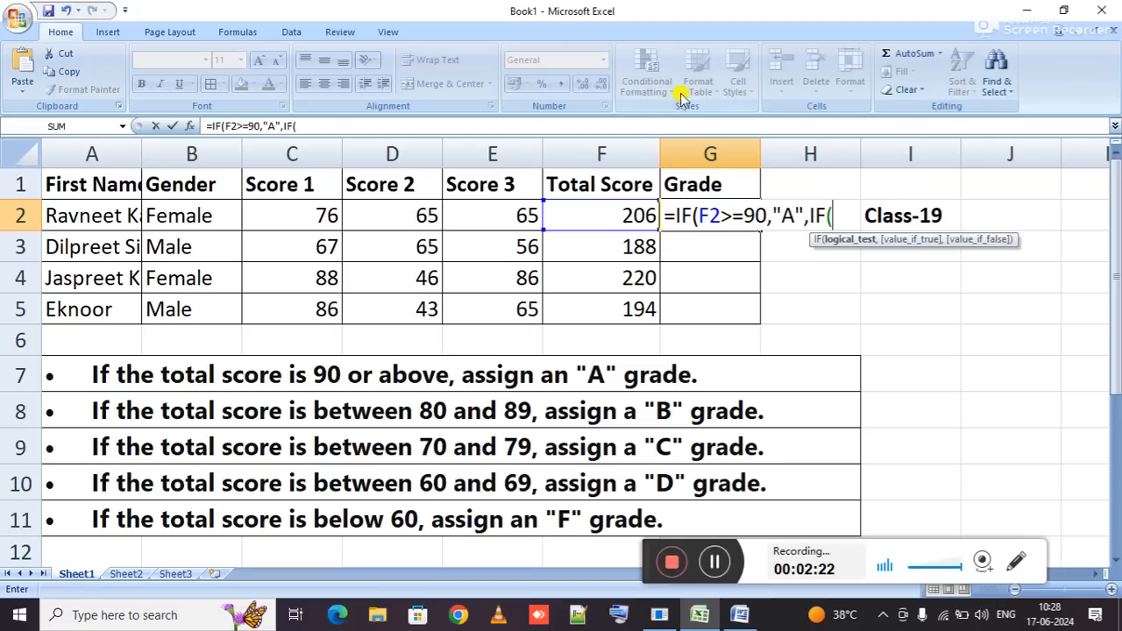
click(603, 207)
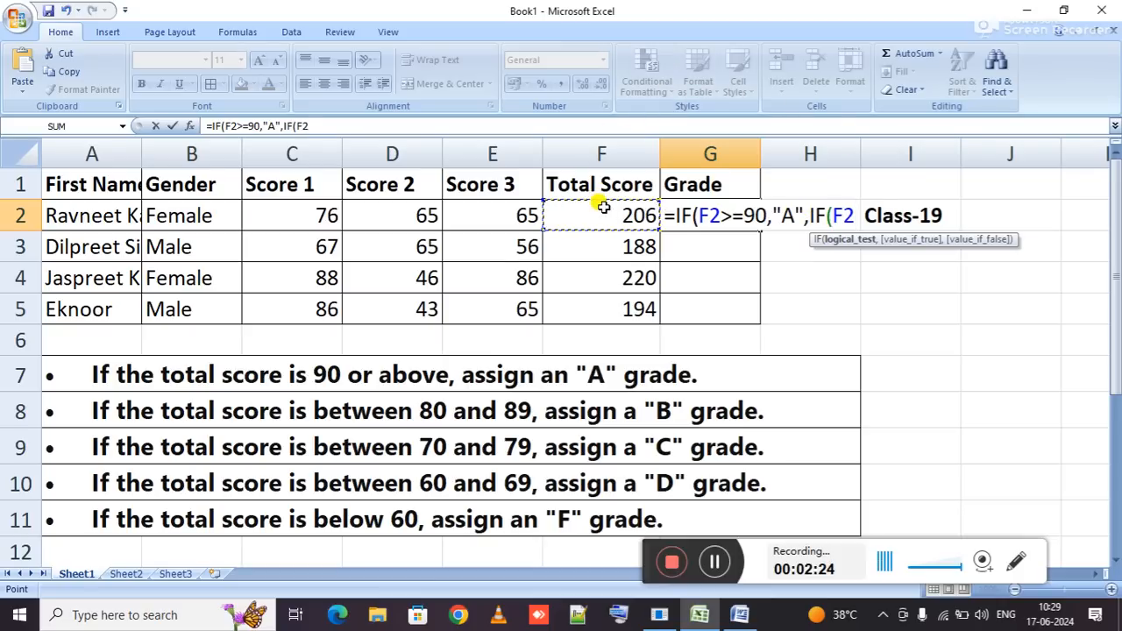
text(>)
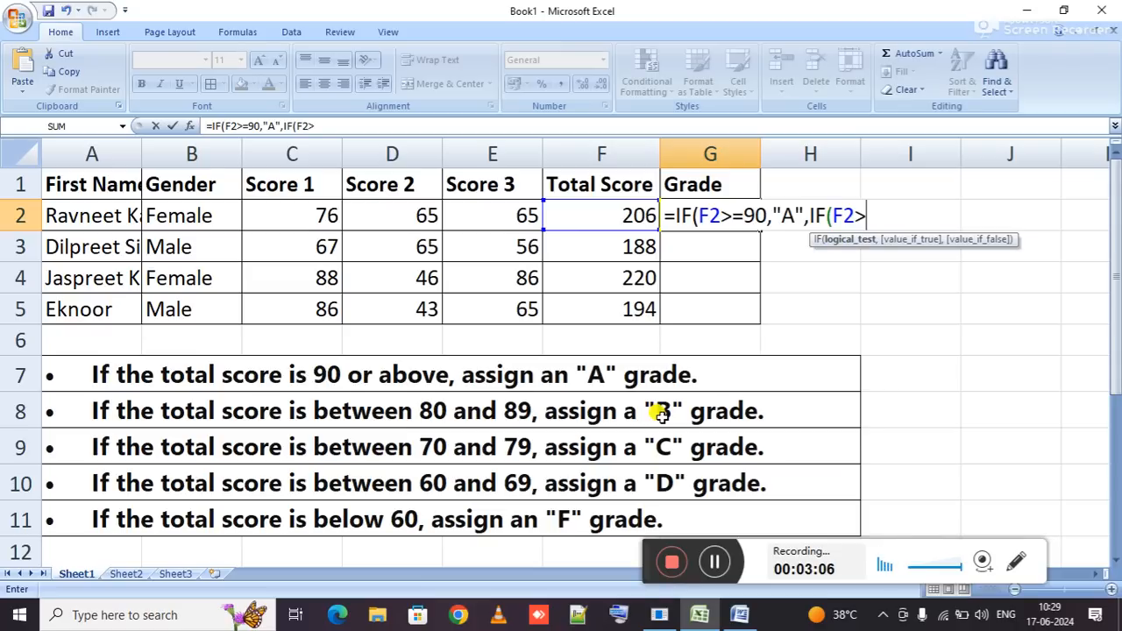
text(=)
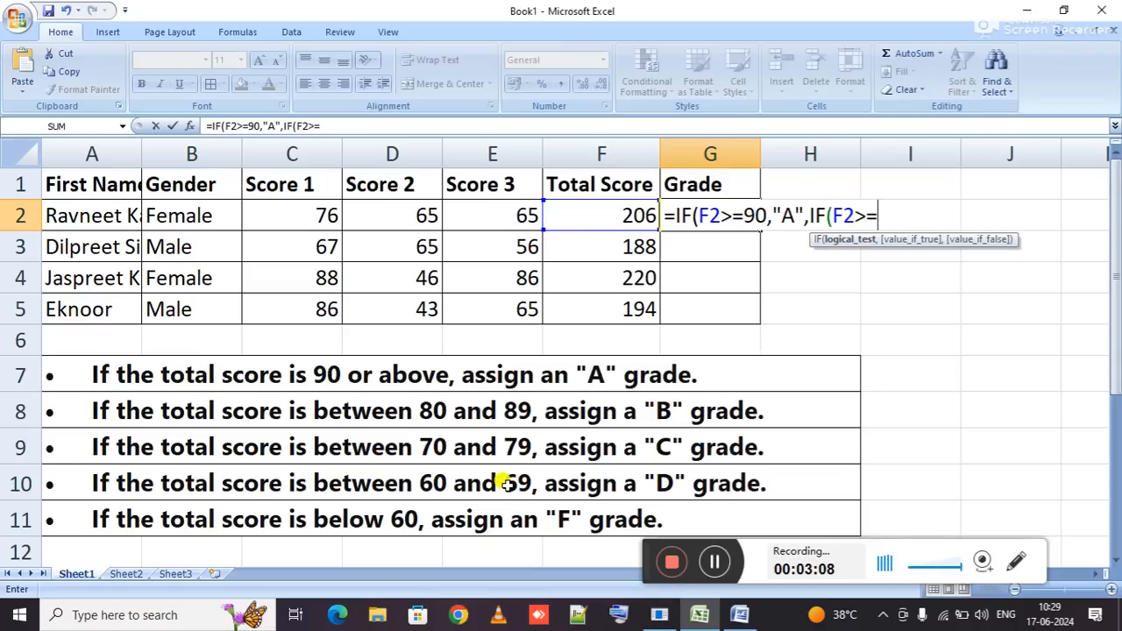
text(80)
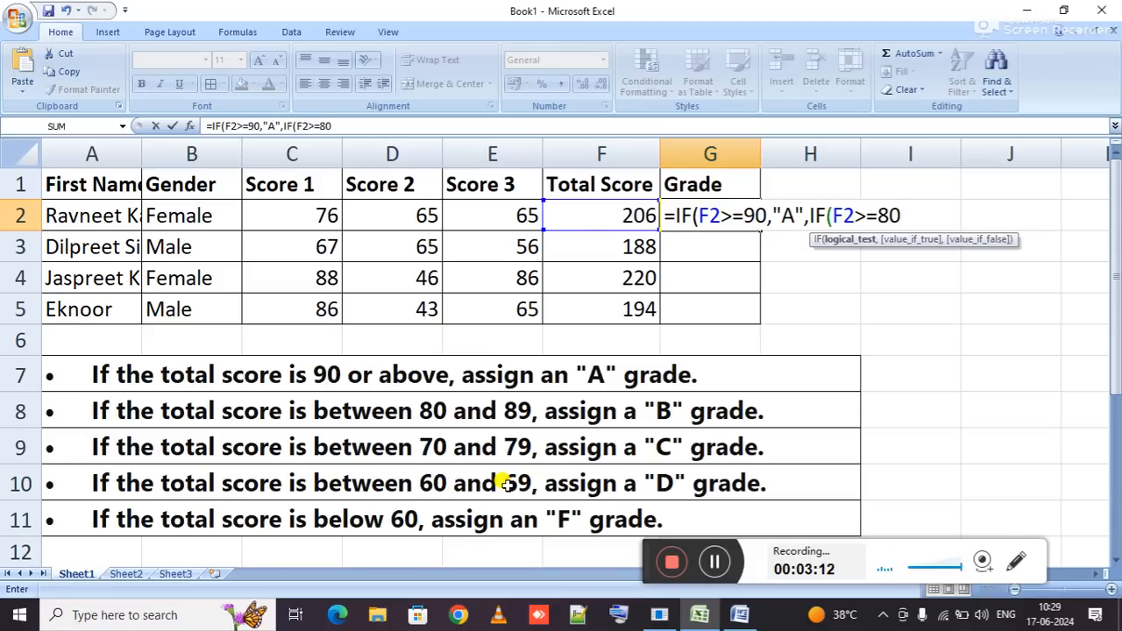
text(<89)
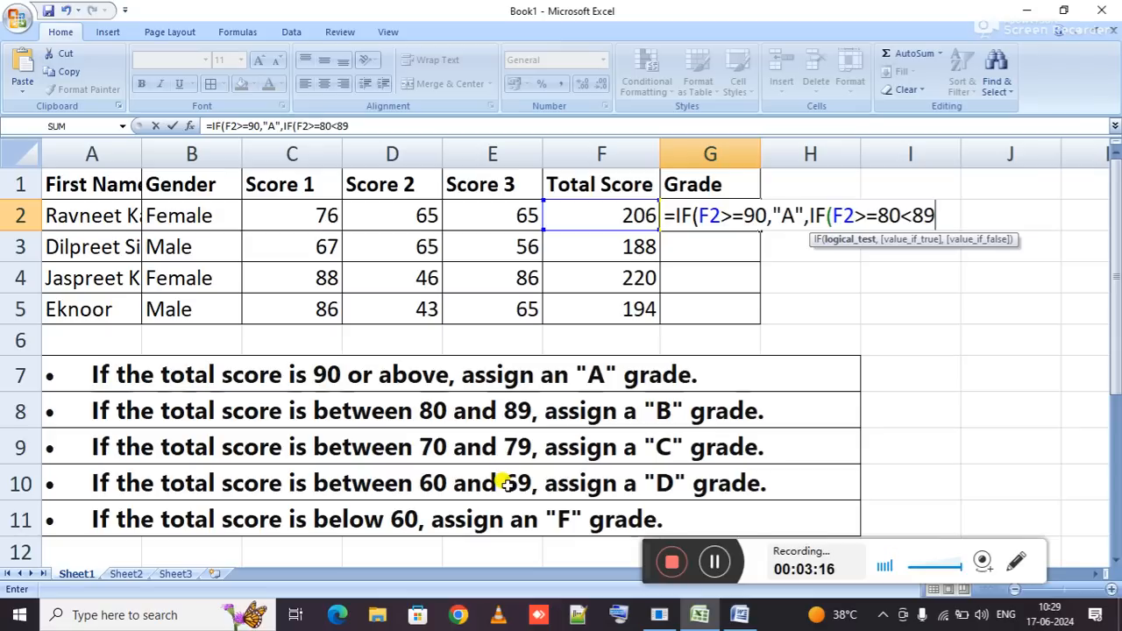
key(BackSpace)
key(BackSpace)
key(BackSpace)
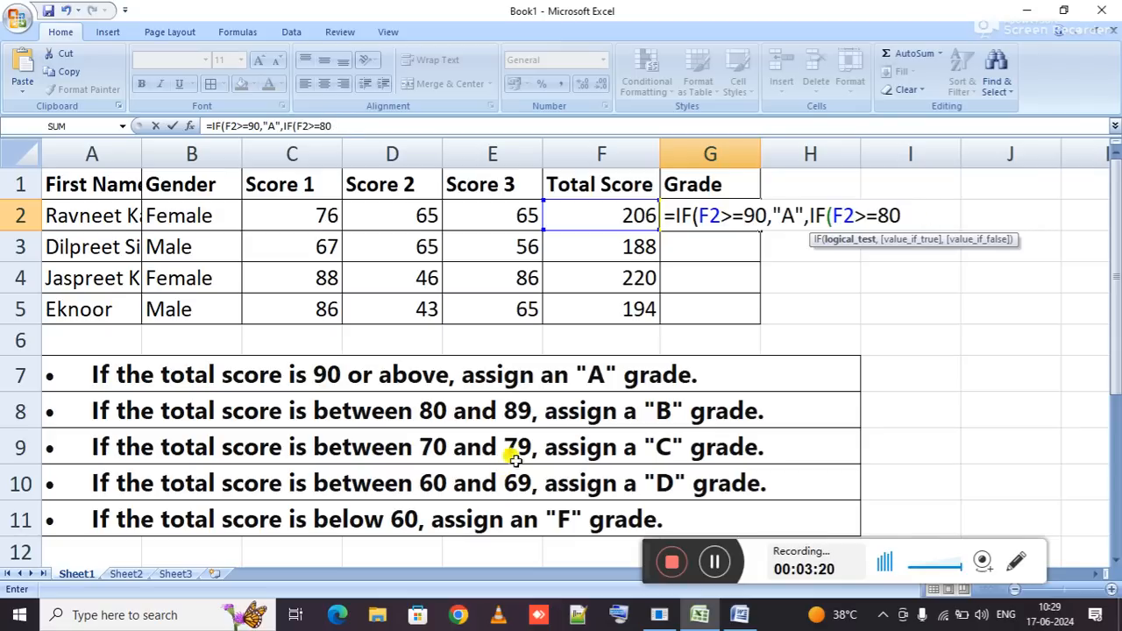
Set "B" as the value-if-true of the nested F2>=80 test.
click(908, 214)
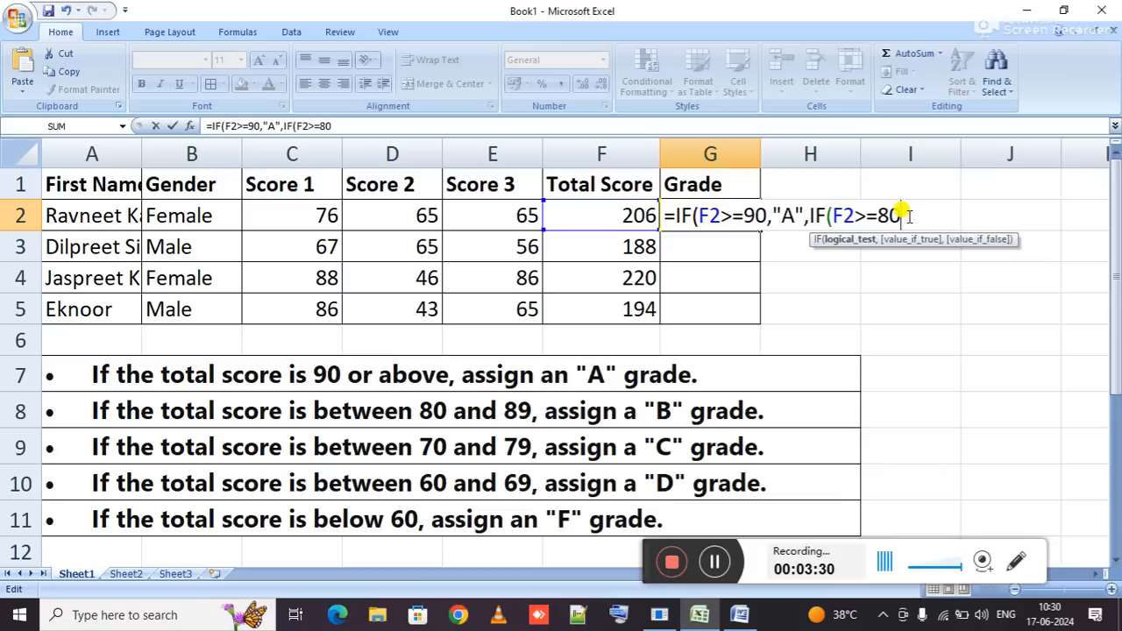
text(,)
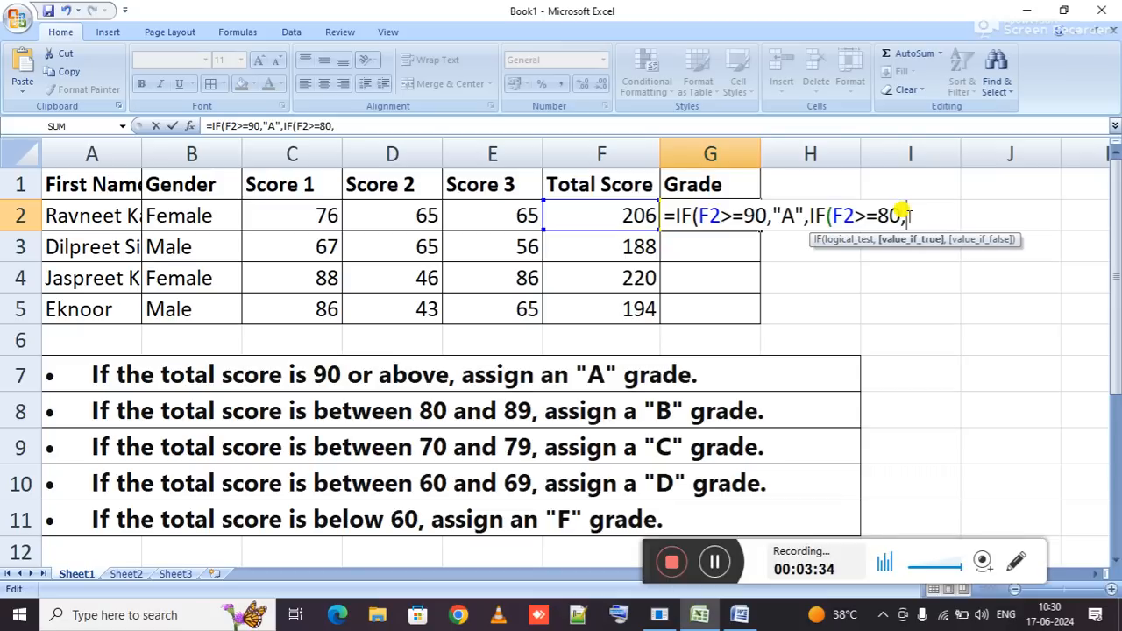
text("B")
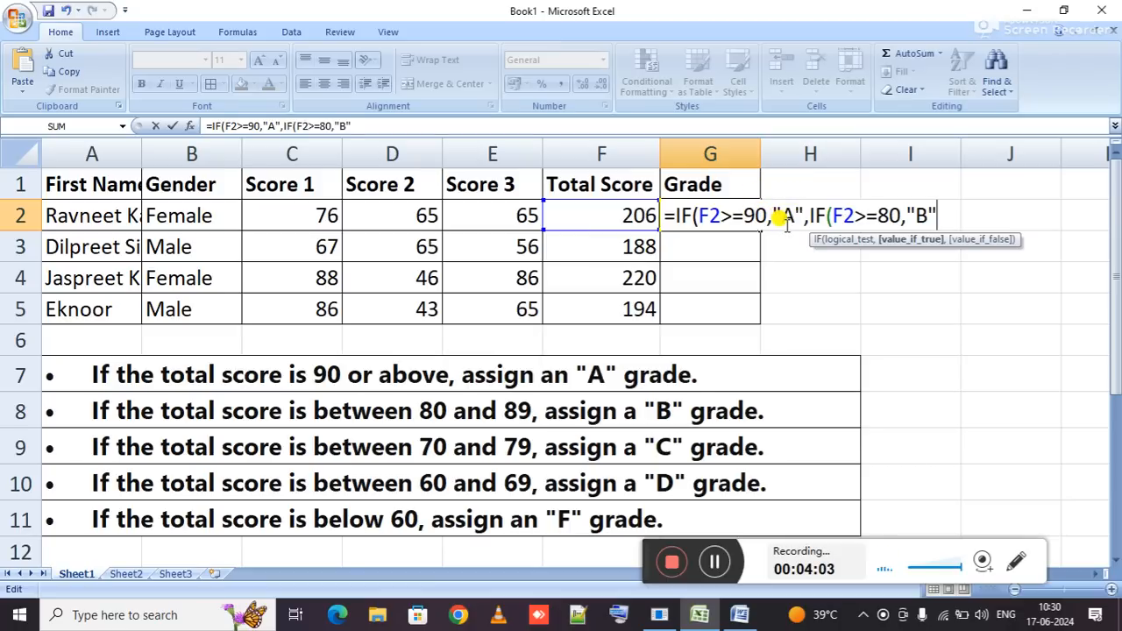
drag(803, 215, 738, 209)
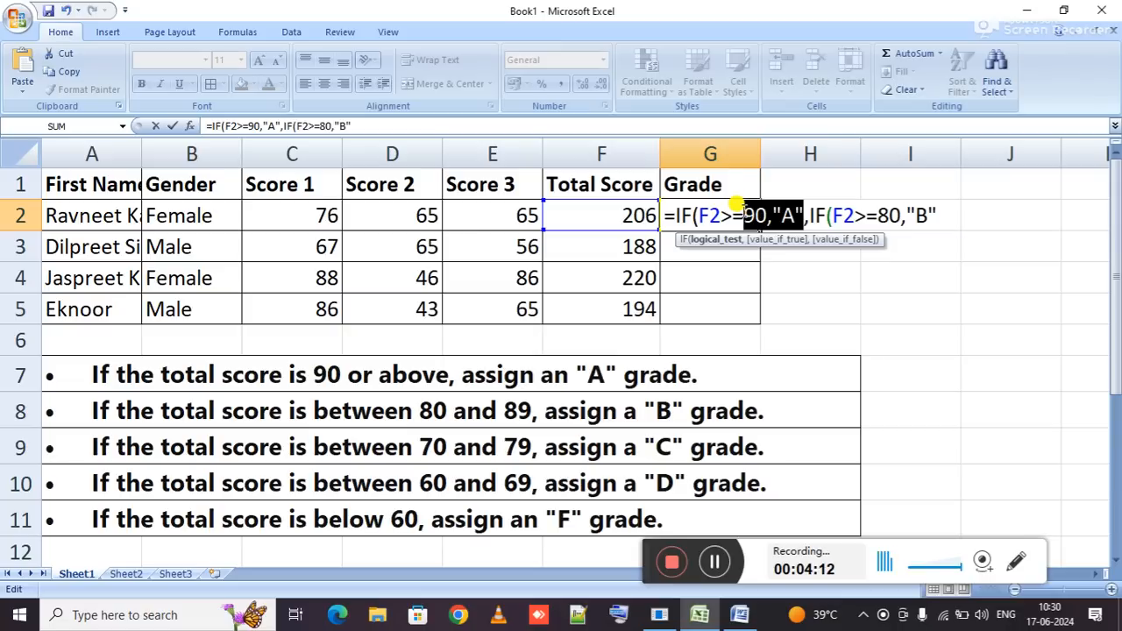
click(743, 214)
key(End)
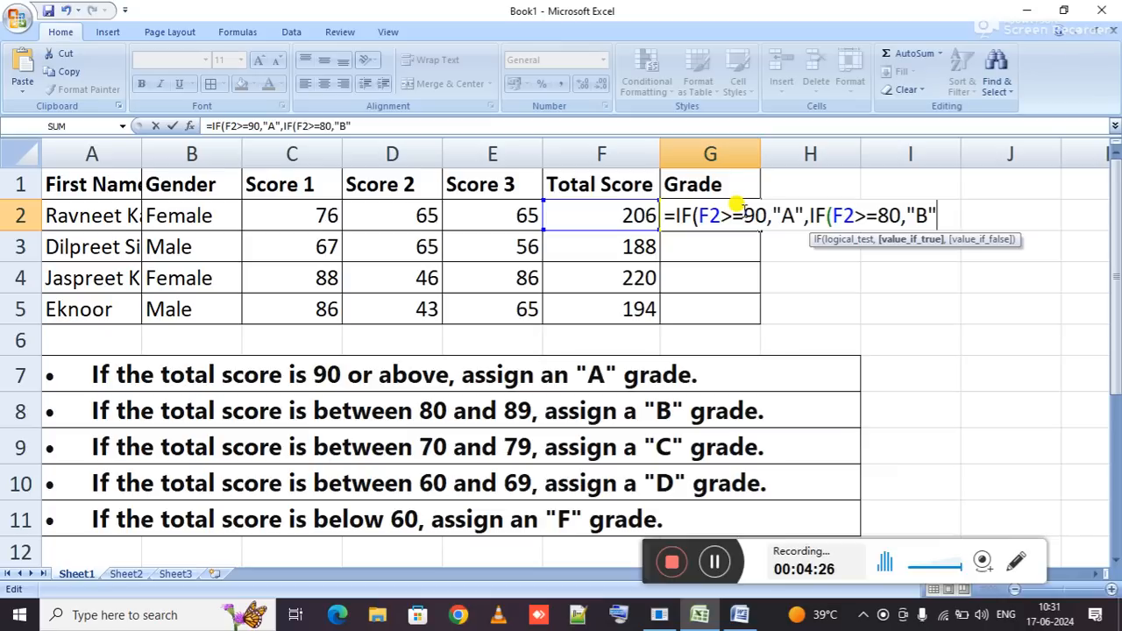
Nest a third IF that returns "C" when F2>=70, and open a fourth IF as its value-if-false argument.
text(,IF()
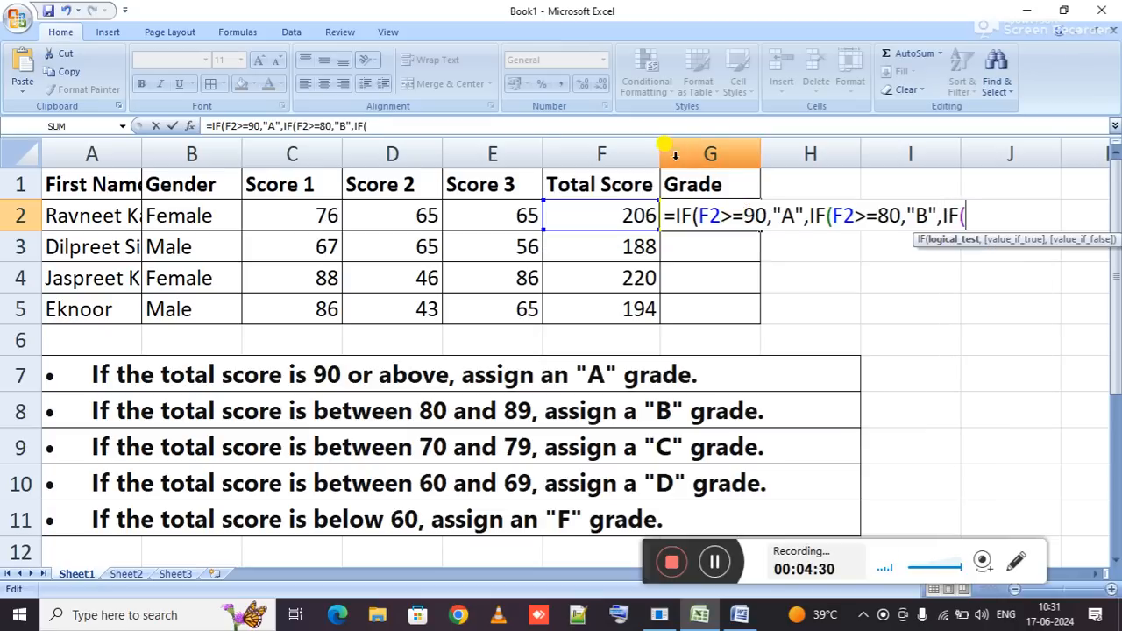
click(607, 220)
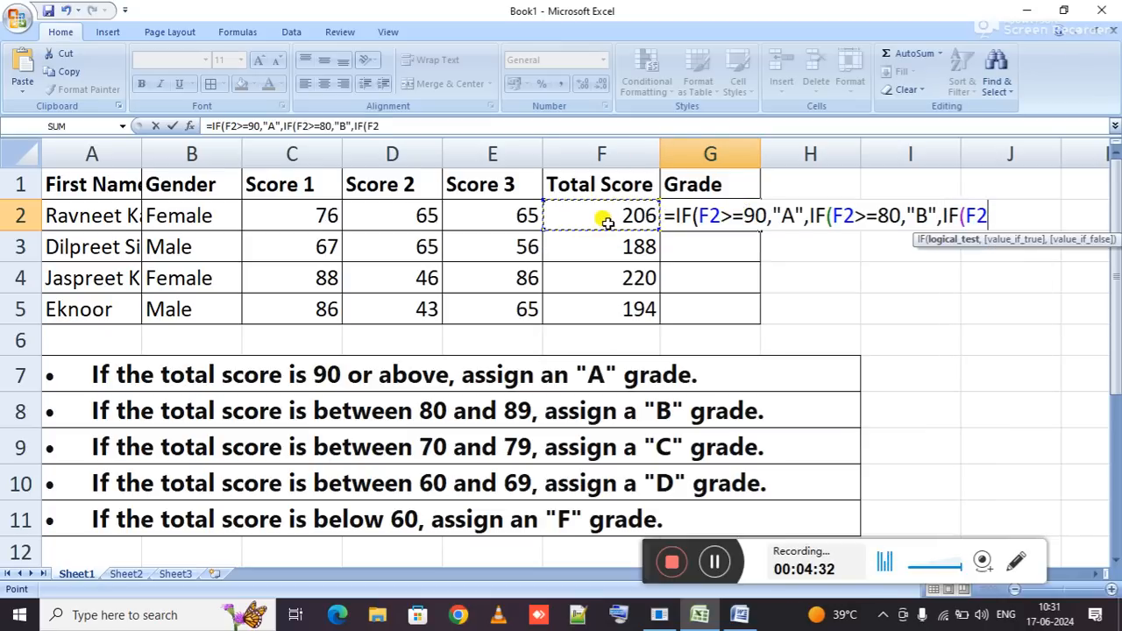
text(>=)
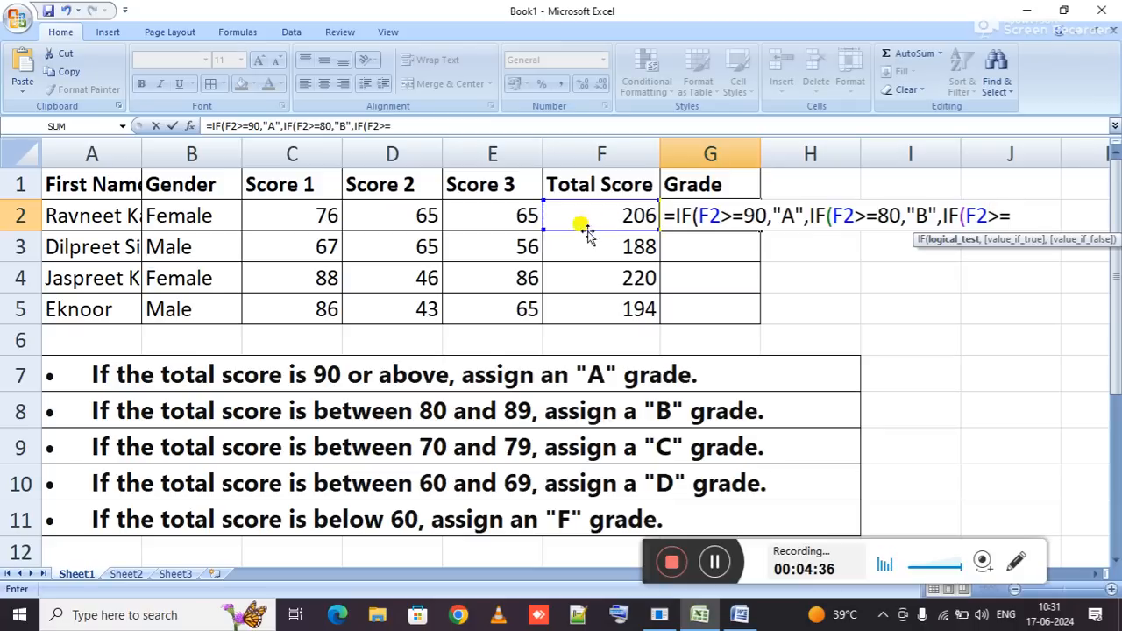
text(70)
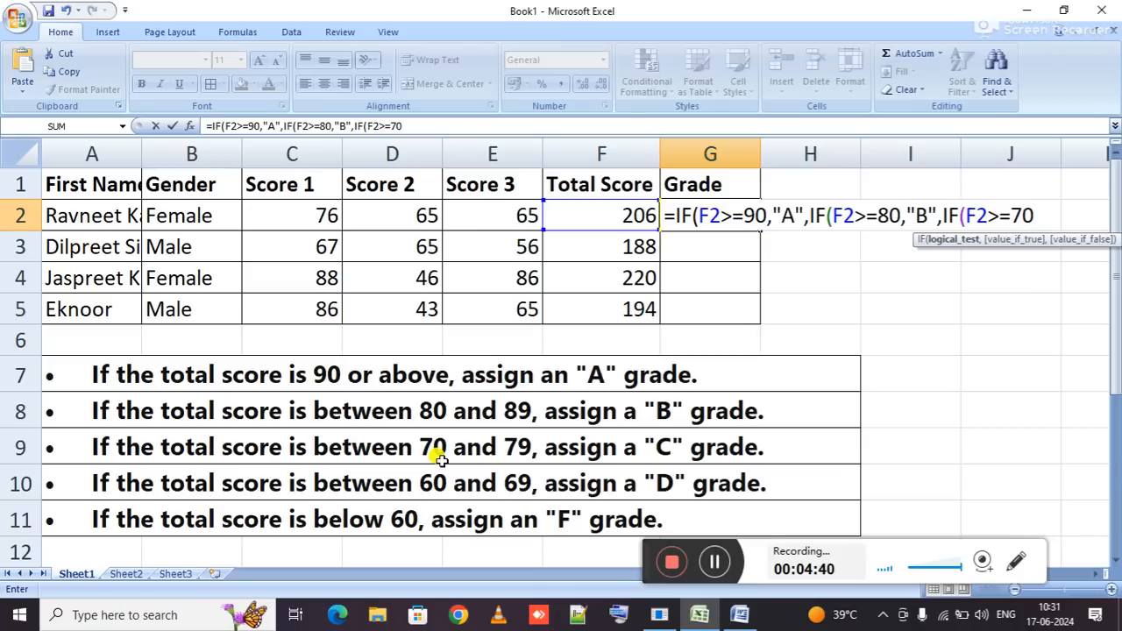
text(,)
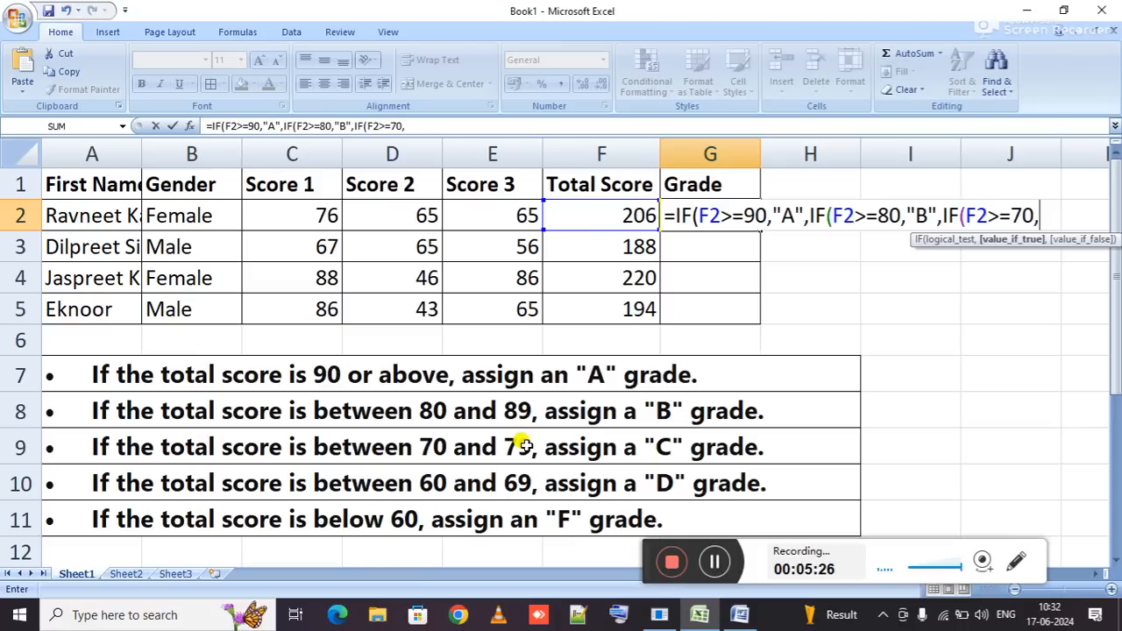
text("C",if()
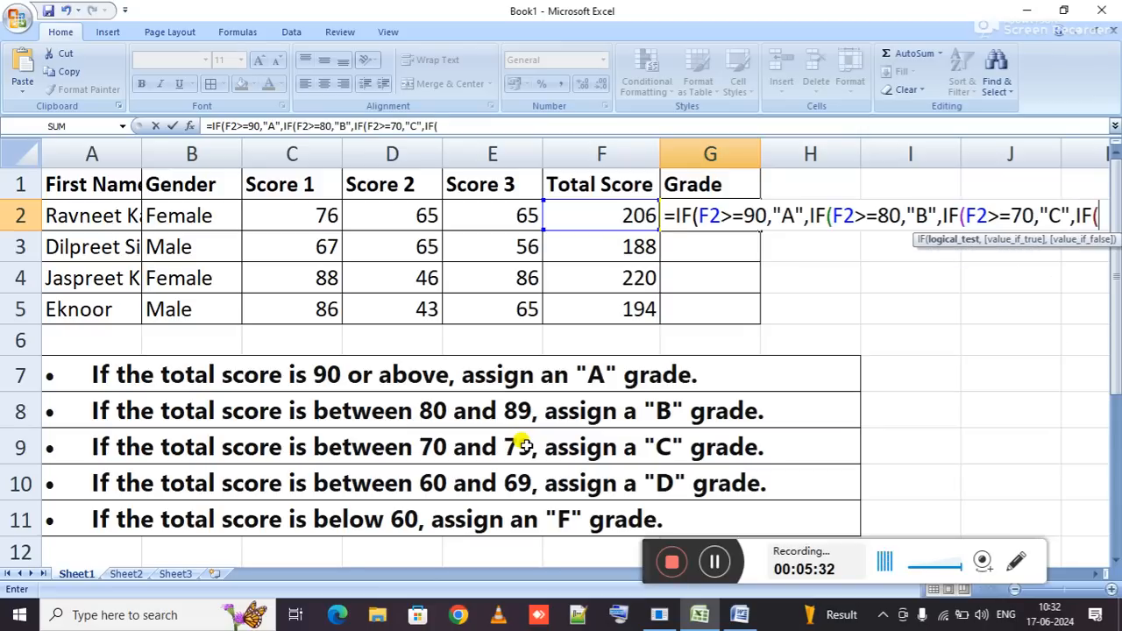
Complete the fourth IF with the test F2>=60 and "D" as its value-if-true, and continue to its value-if-false argument.
key(Left)
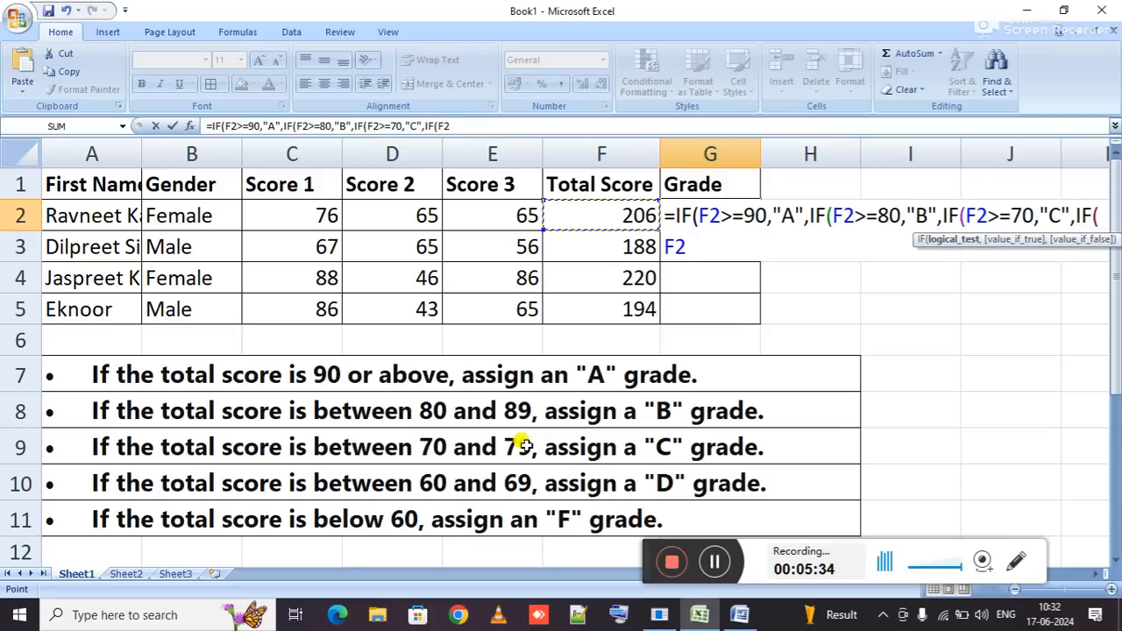
text(>)
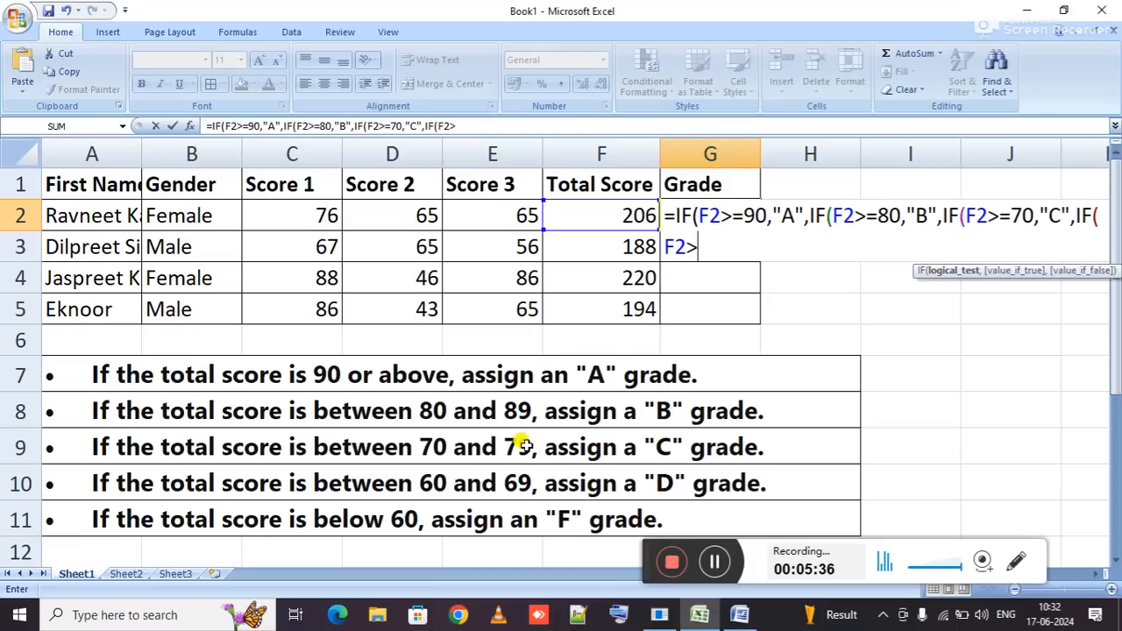
text(=60)
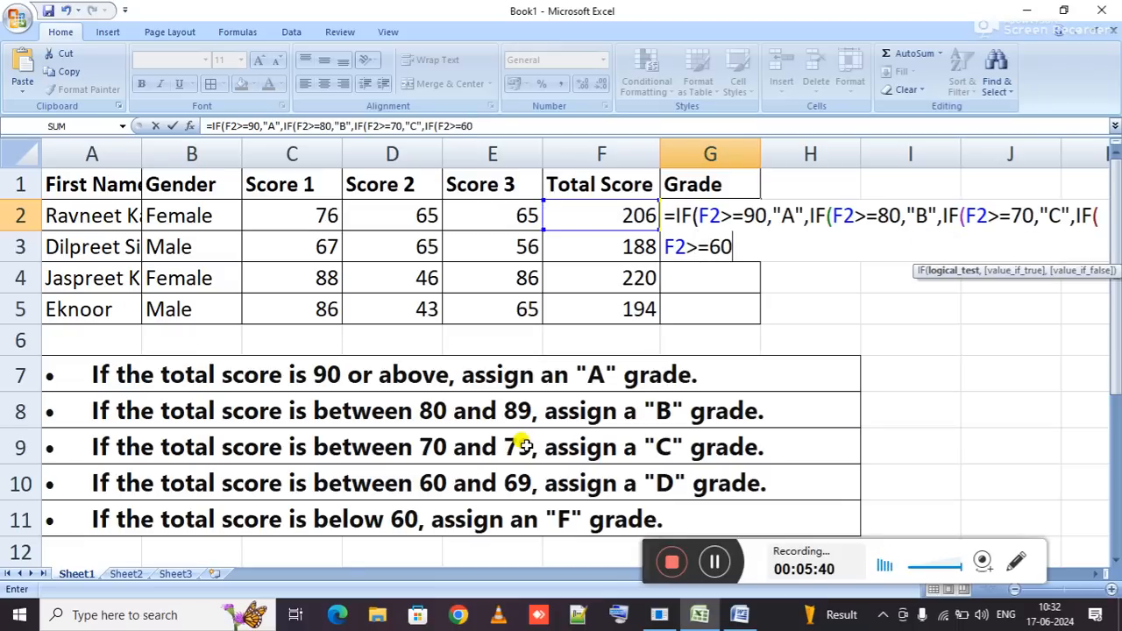
text(,)
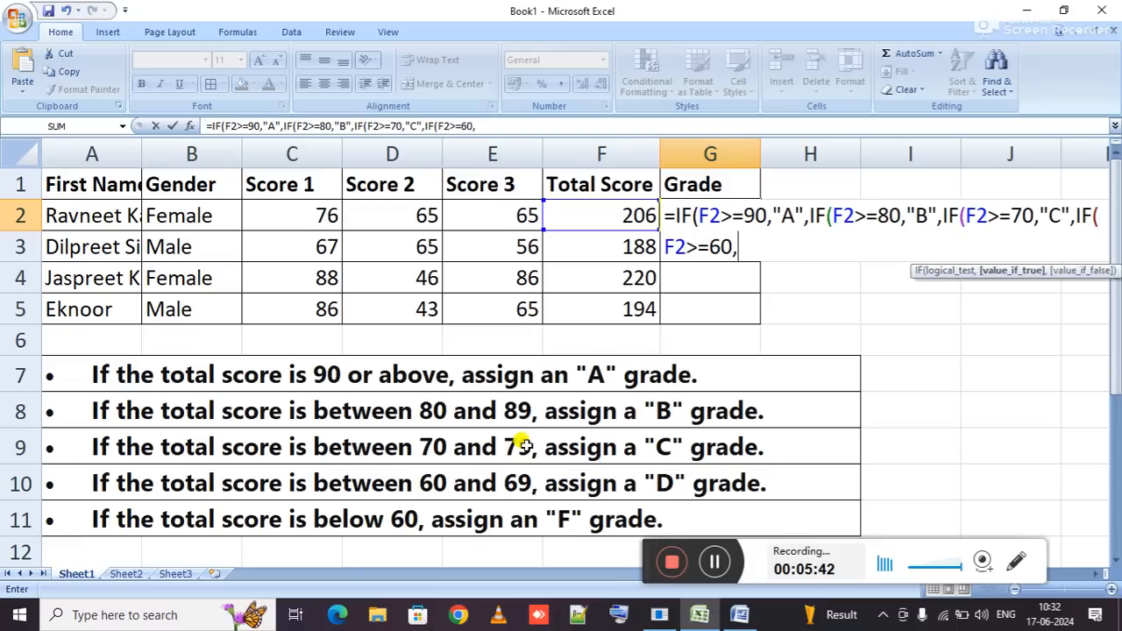
text("D")
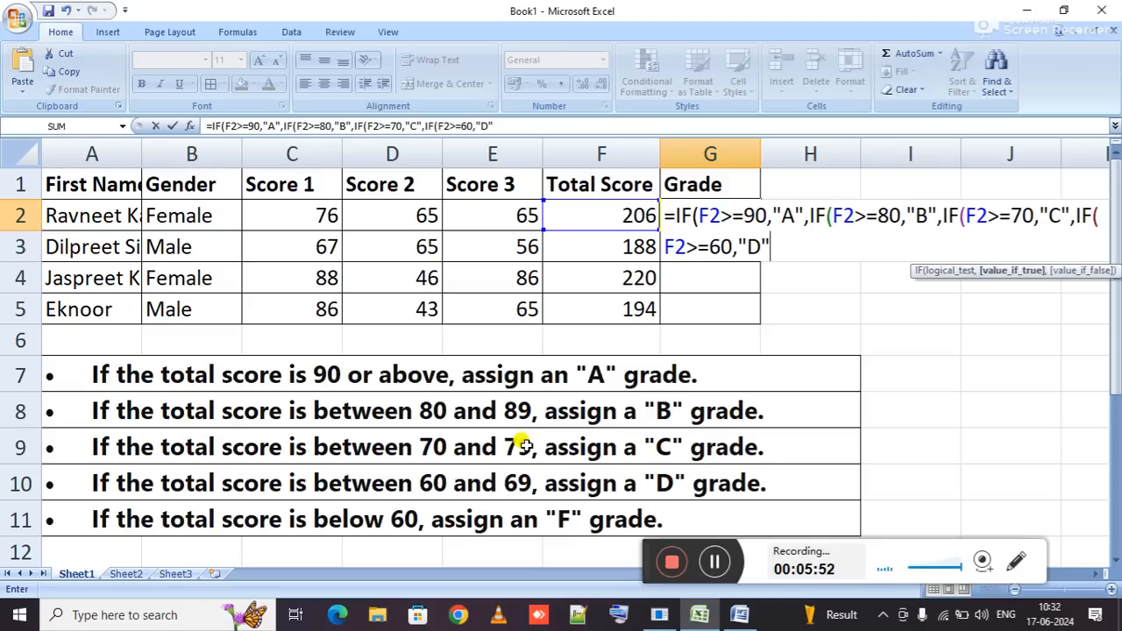
text(,)
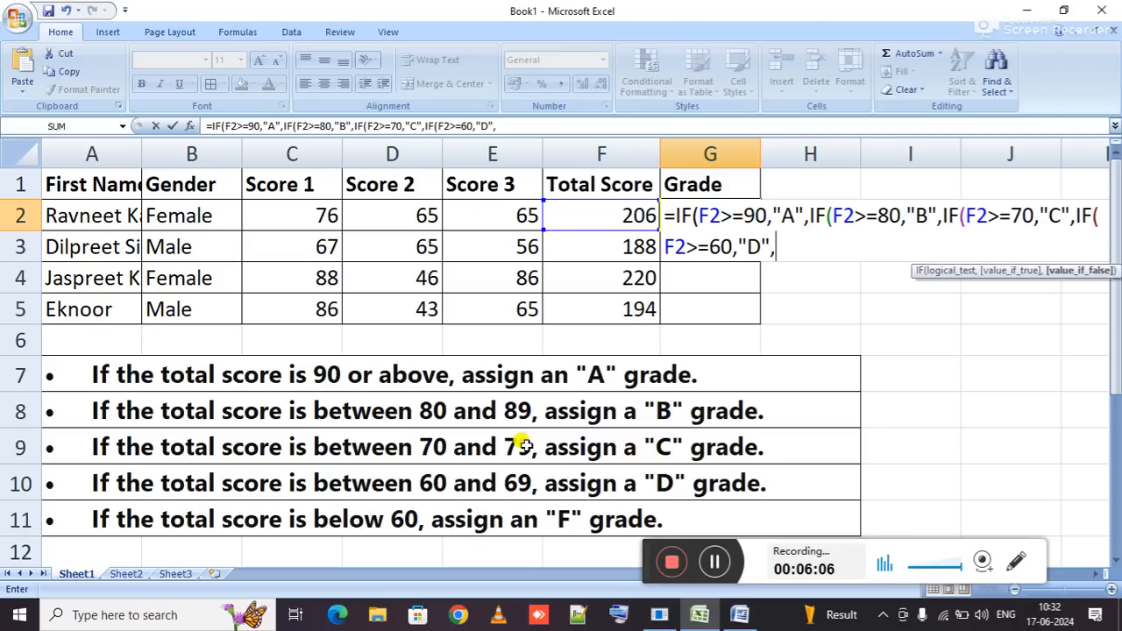
text("F")
key(BackSpace)
key(BackSpace)
key(BackSpace)
Nest a fifth IF as the value-if-false argument that returns "F" when F2<60.
text(IF()
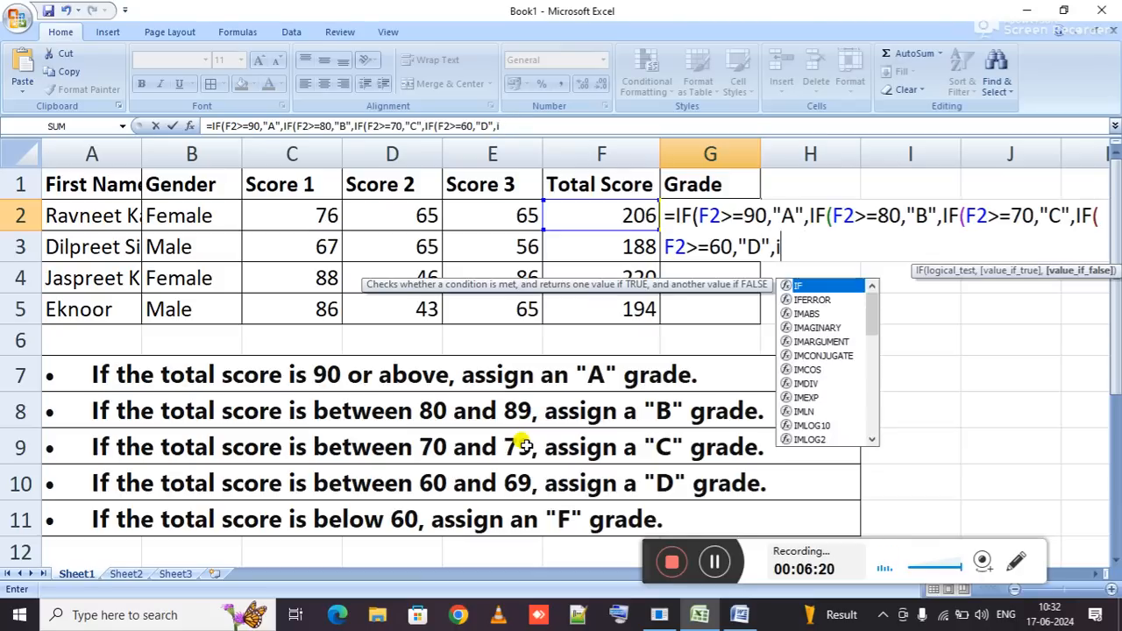
key(Left)
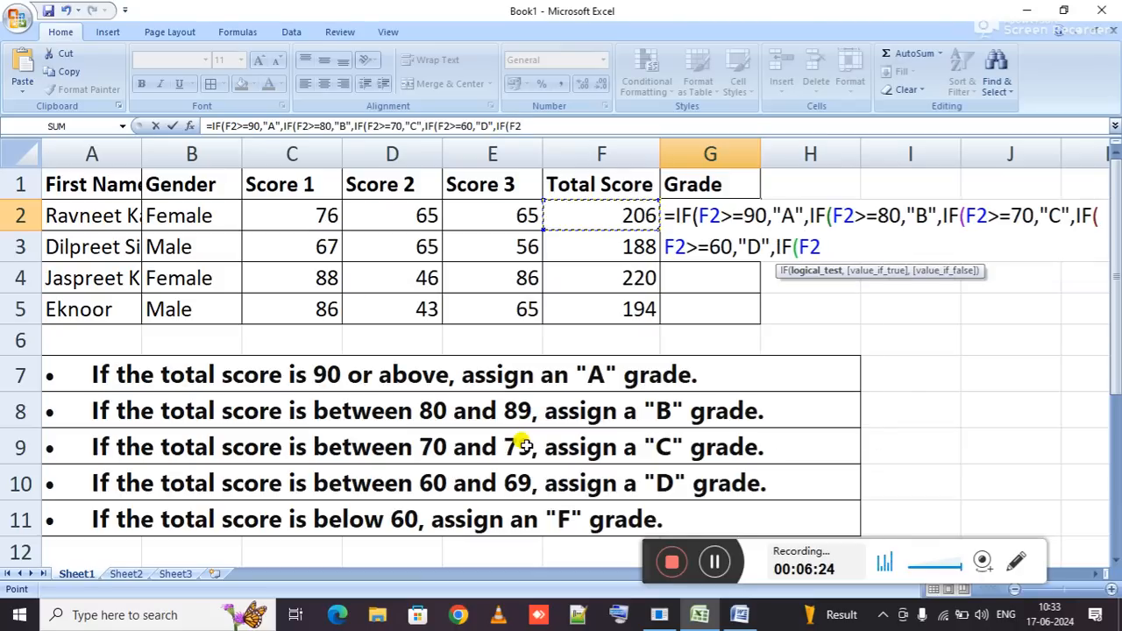
text(<60)
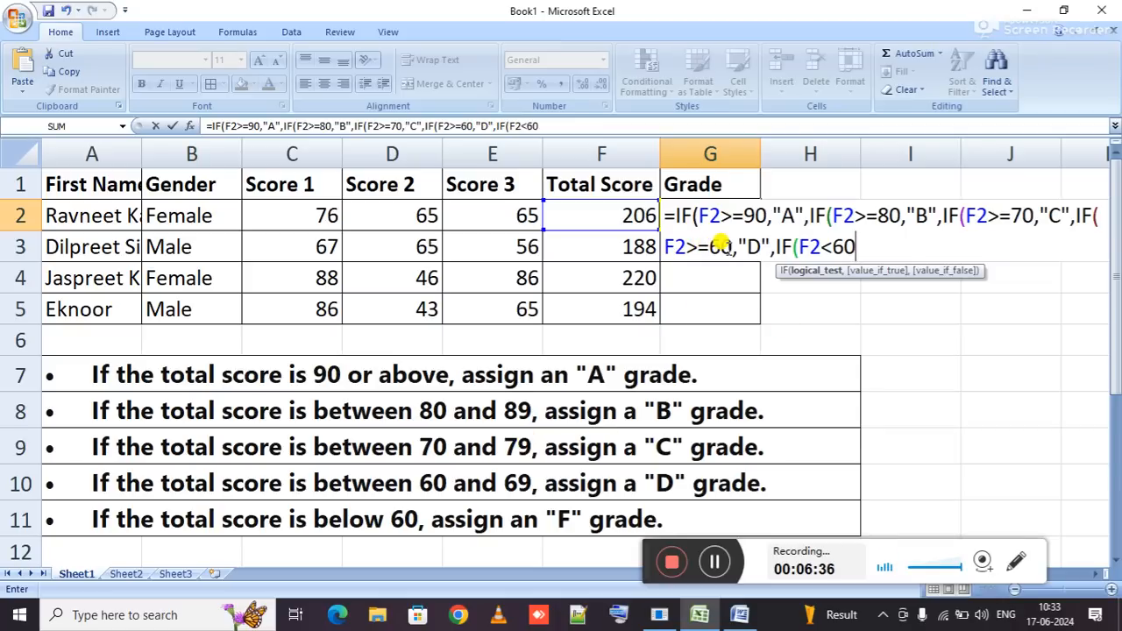
text(,)
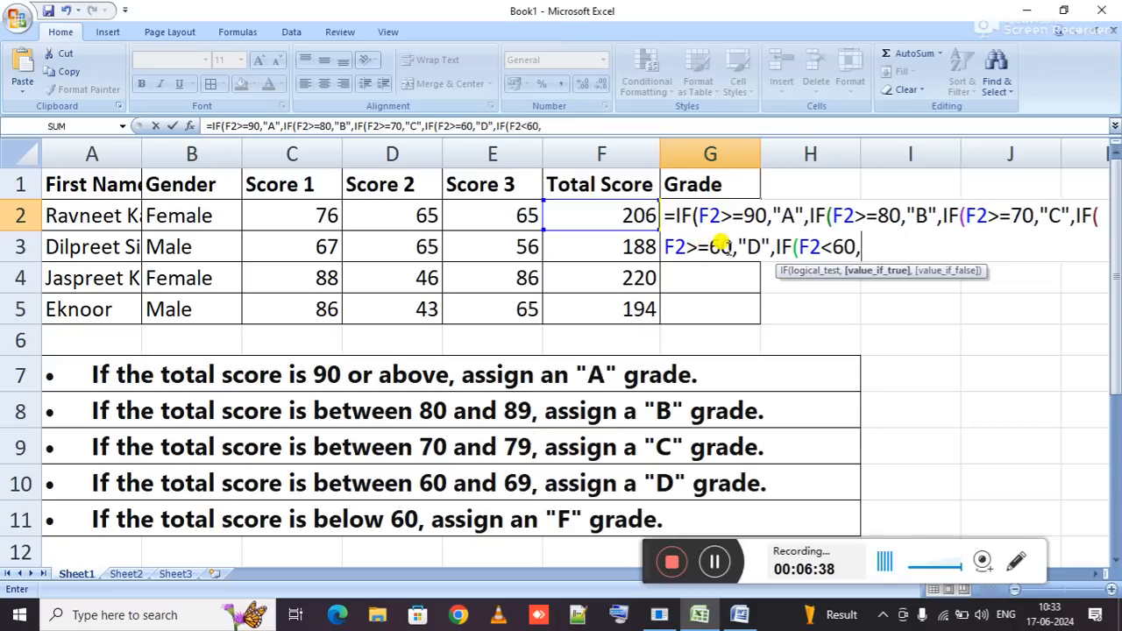
text("F")
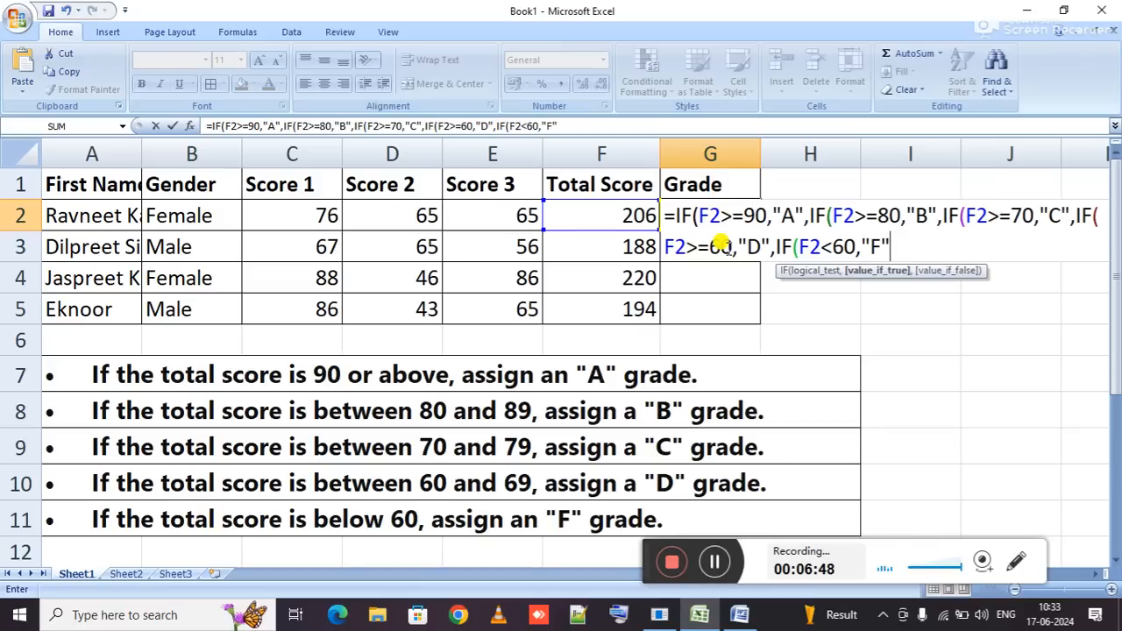
Try closing the nested IFs with five parentheses, and remove those parentheses again.
text())))
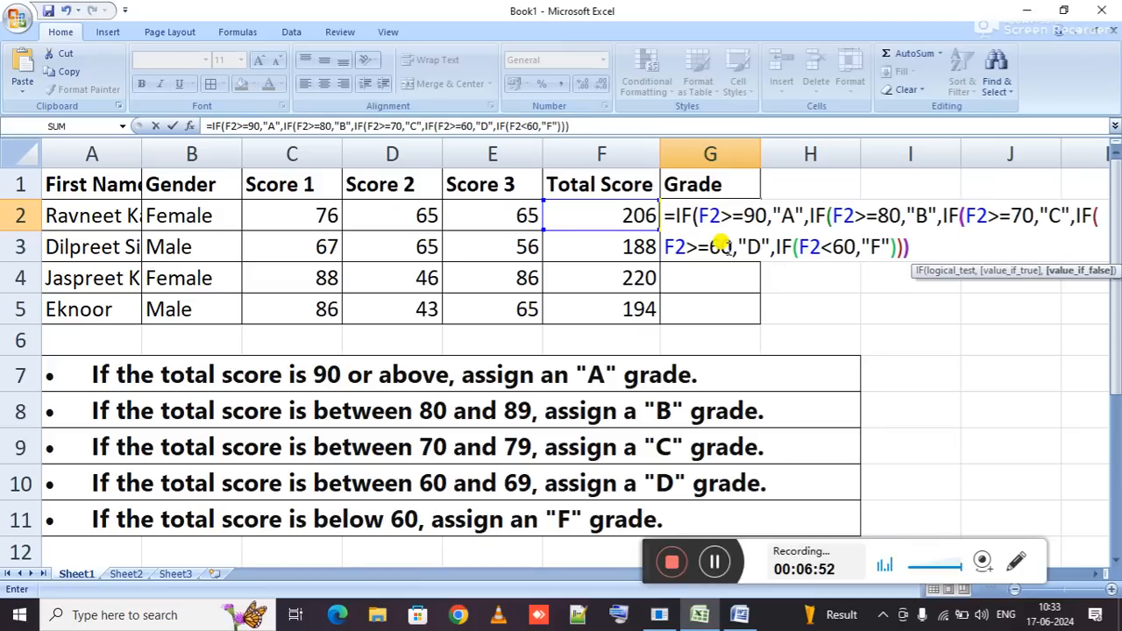
text()))
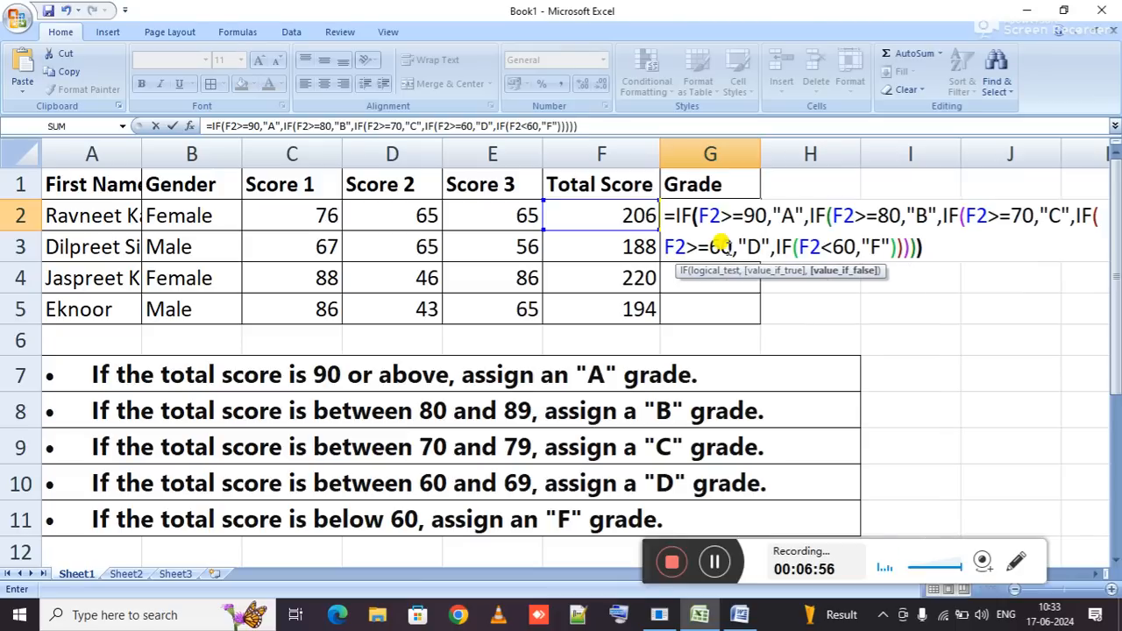
text())
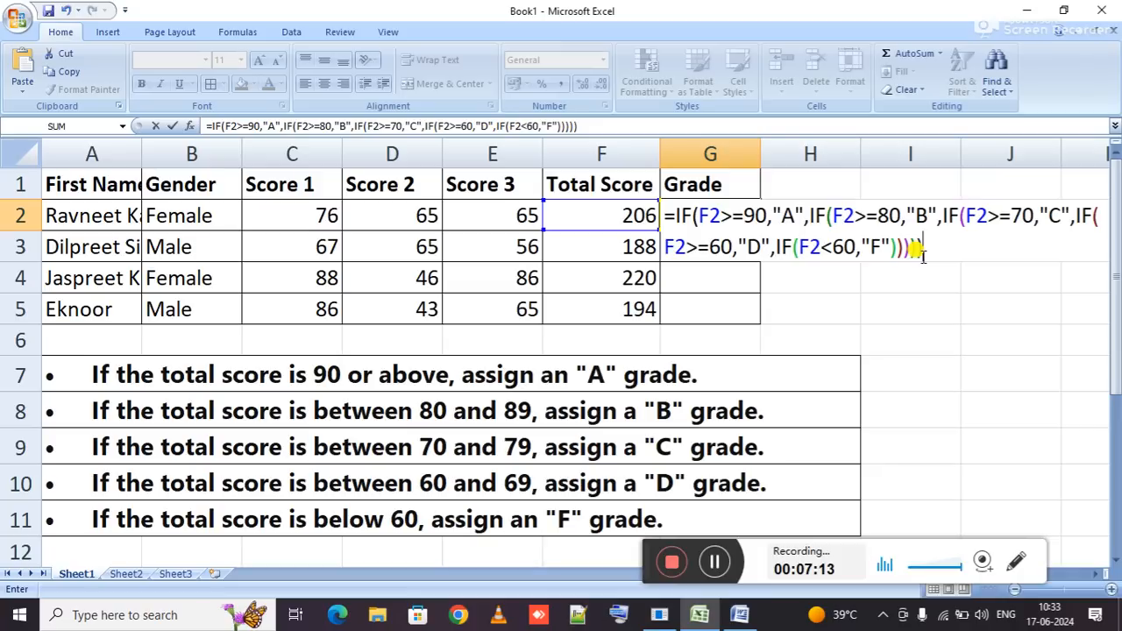
key(BackSpace)
key(BackSpace)
key(BackSpace)
key(BackSpace)
key(BackSpace)
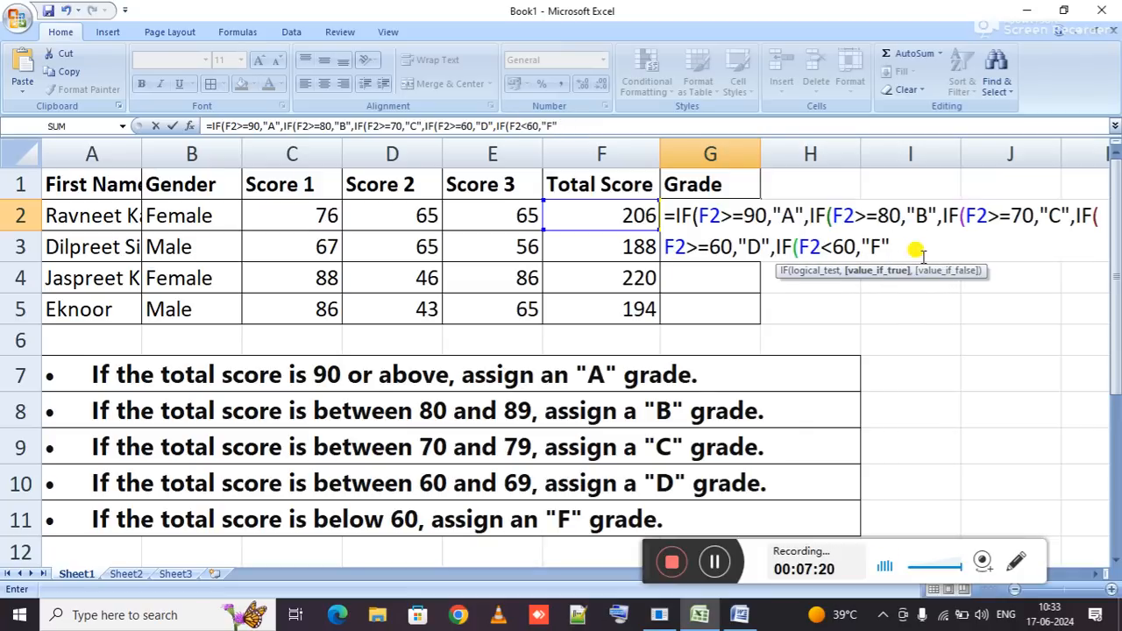
Enter the unclosed formula in G2, accept Excel's proposed correction, and check the corrected formula in the cell.
key(Return)
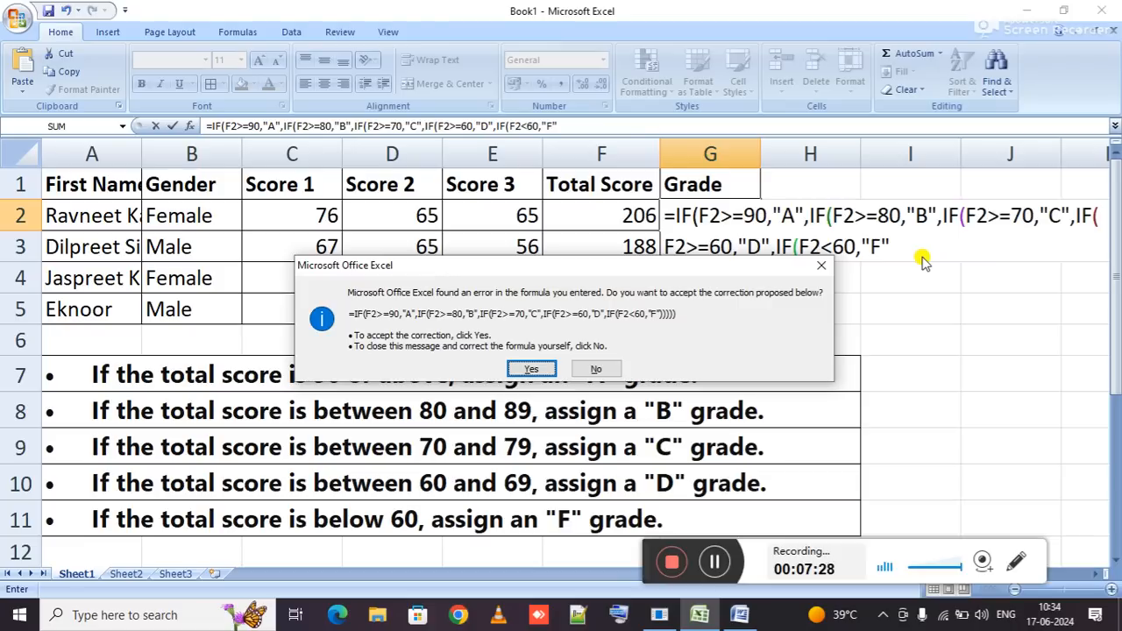
key(Return)
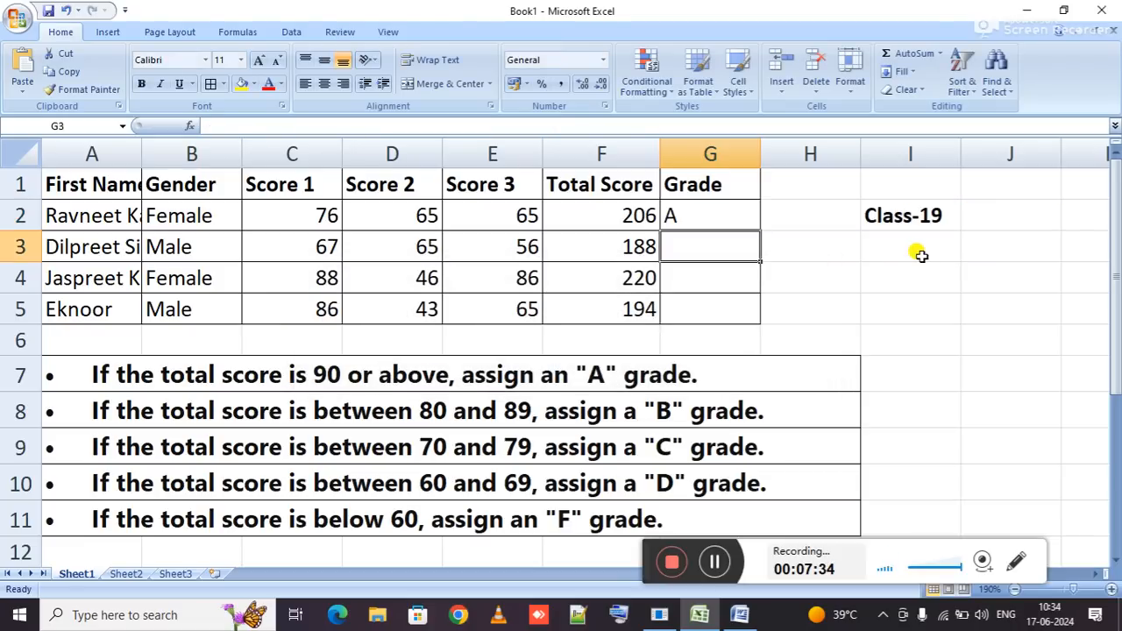
key(Up)
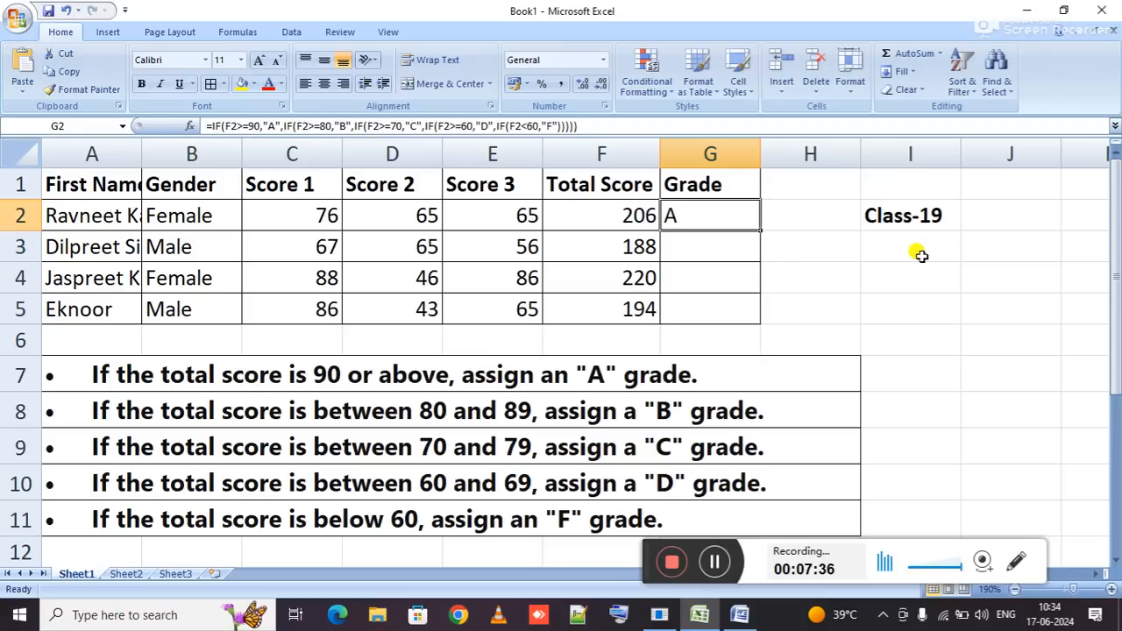
key(F2)
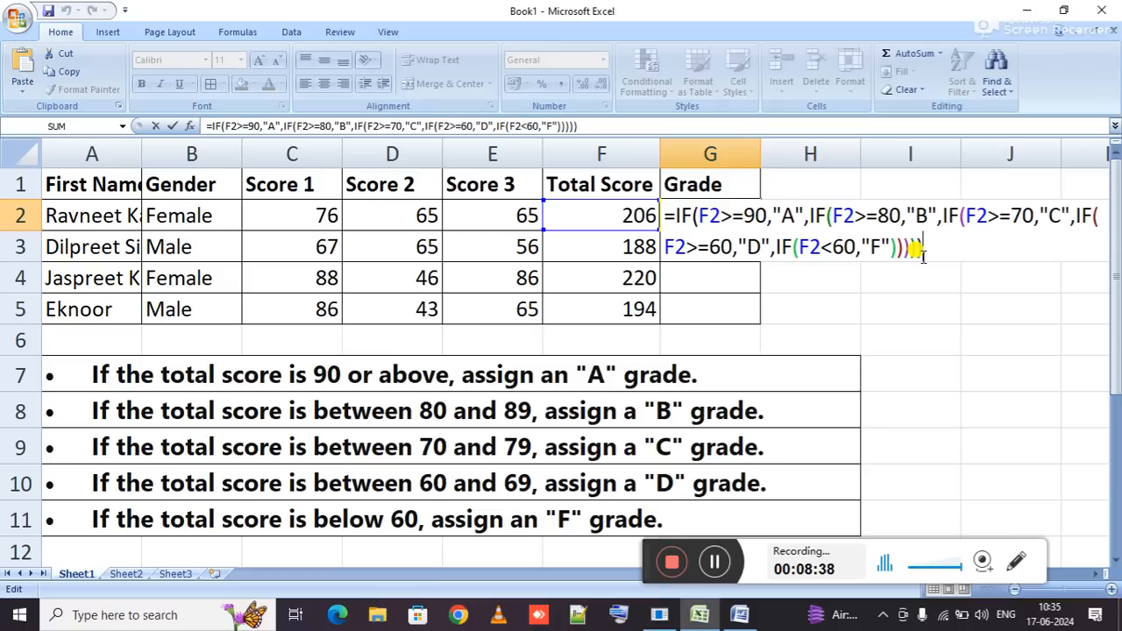
key(Return)
Fill the grade formula down from G2 into cells G3, G4 and G5.
key(ctrl+d)
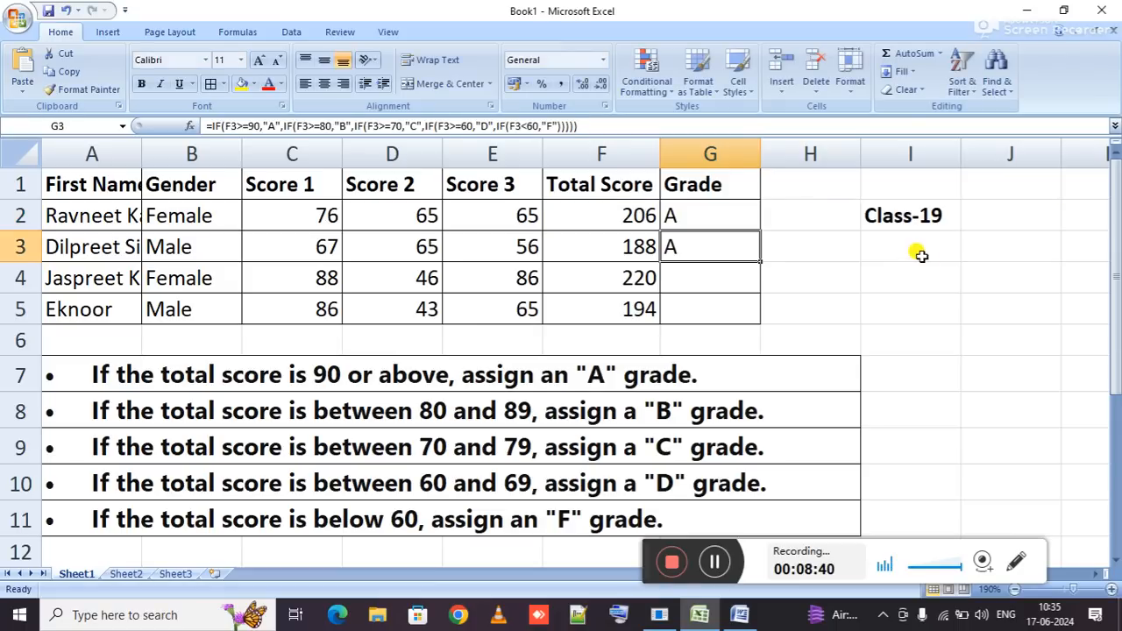
key(Down)
key(ctrl+d)
key(Down)
key(ctrl+d)
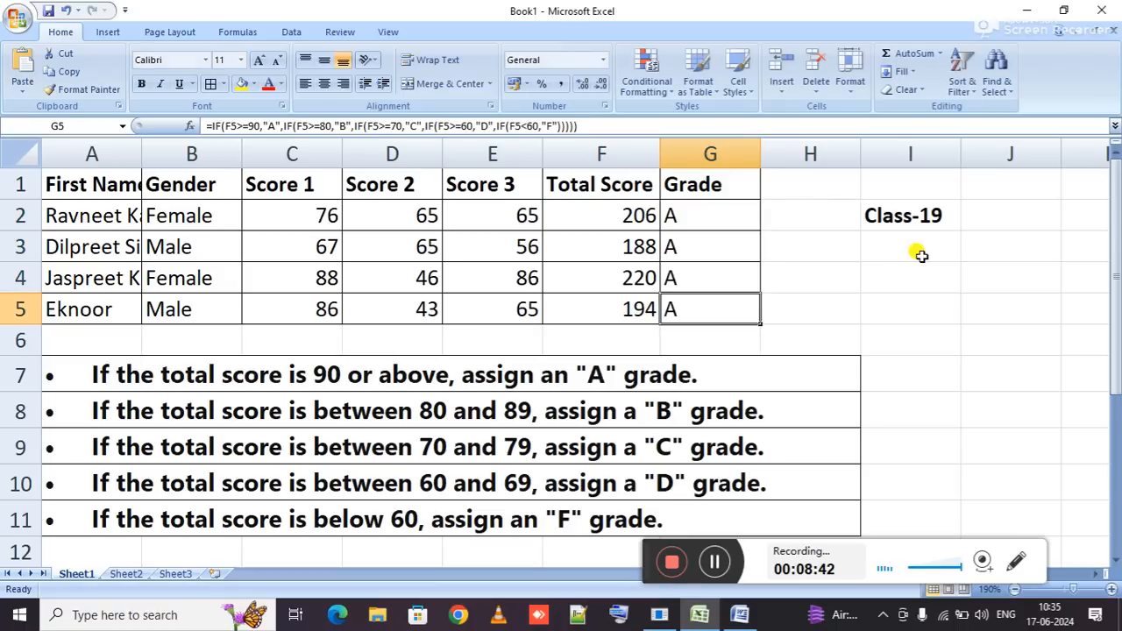
Overwrite the total scores in F2 to F5 with the test values 90, 87, 77 and 66.
key(Up)
key(Up)
key(Left)
key(Up)
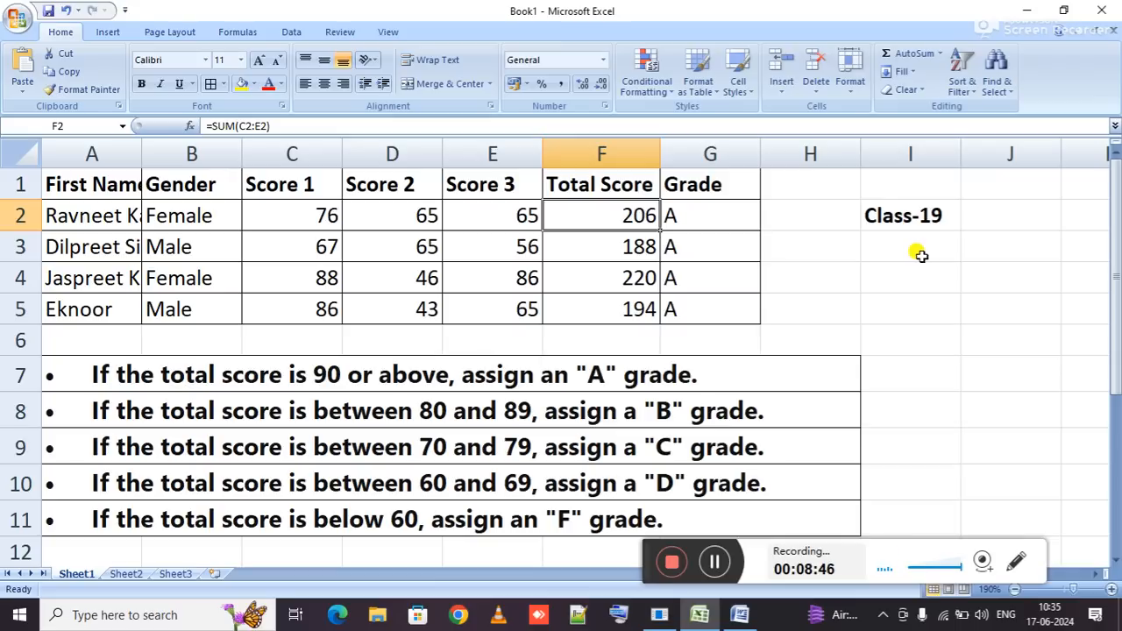
text(90)
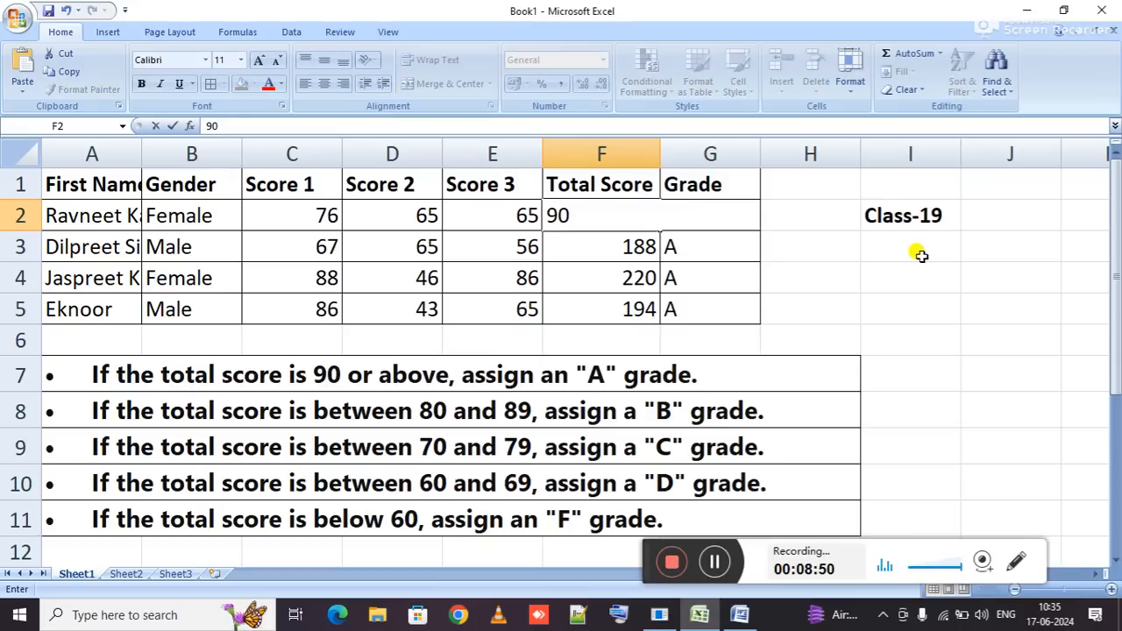
key(Return)
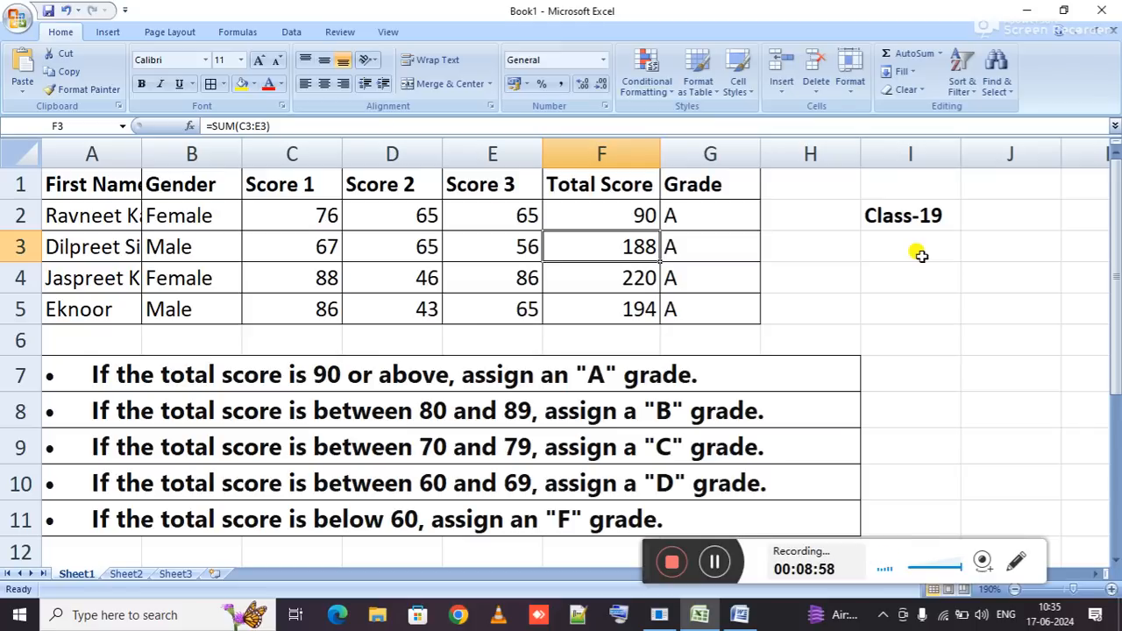
text(87)
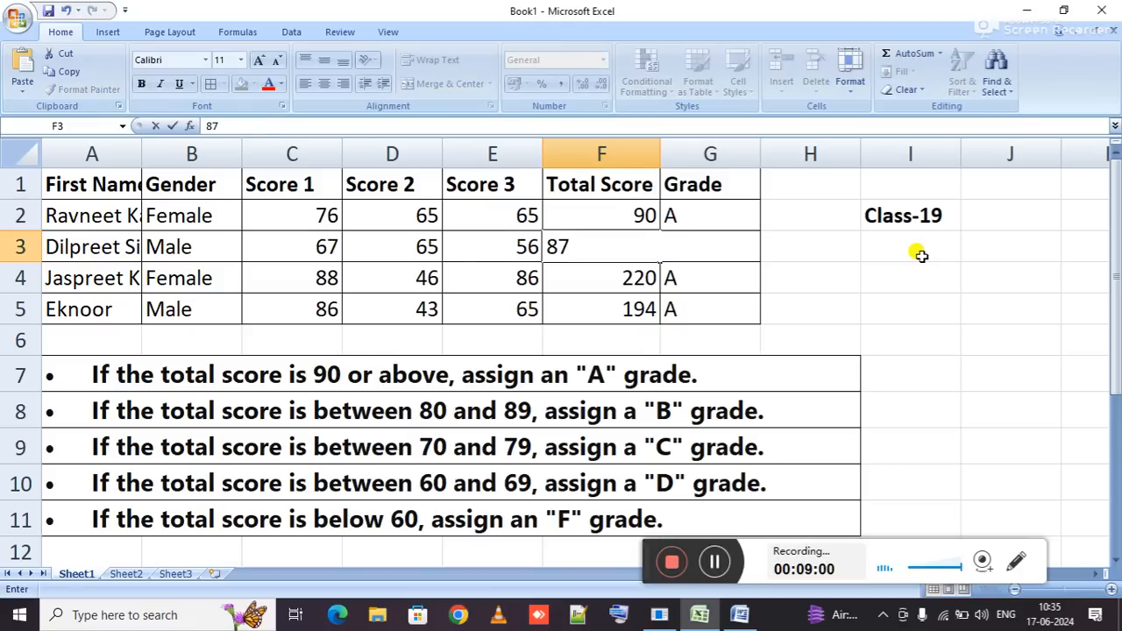
key(Return)
text(77)
key(Return)
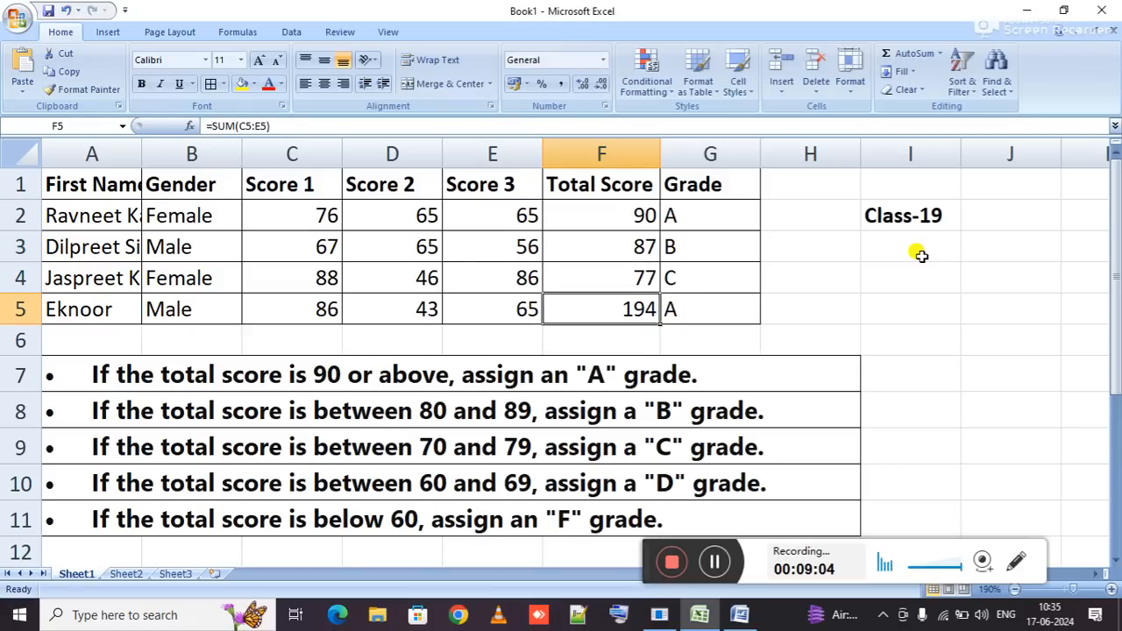
text(66)
key(Return)
Set the total score in F5 to 55 to test the "F" grade.
key(Up)
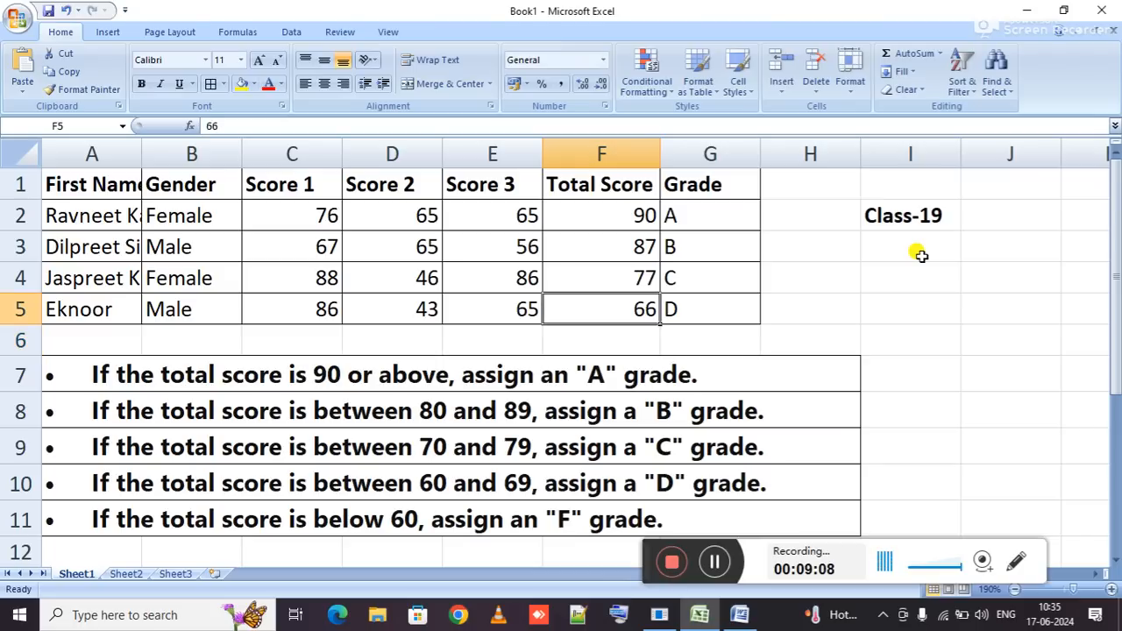
text(55)
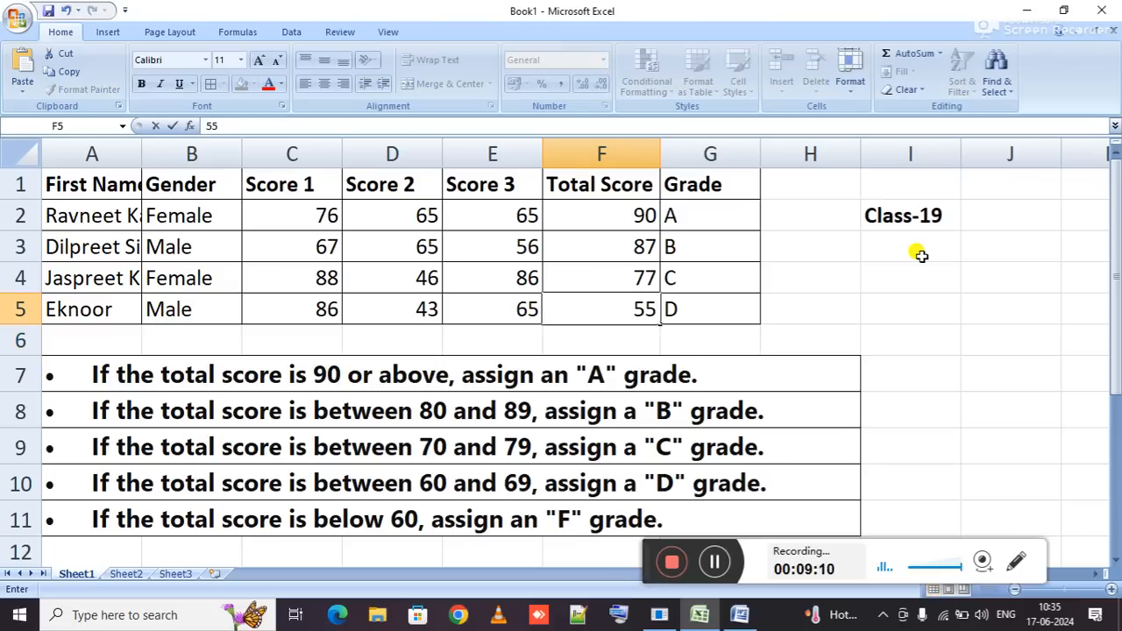
key(Return)
key(Up)
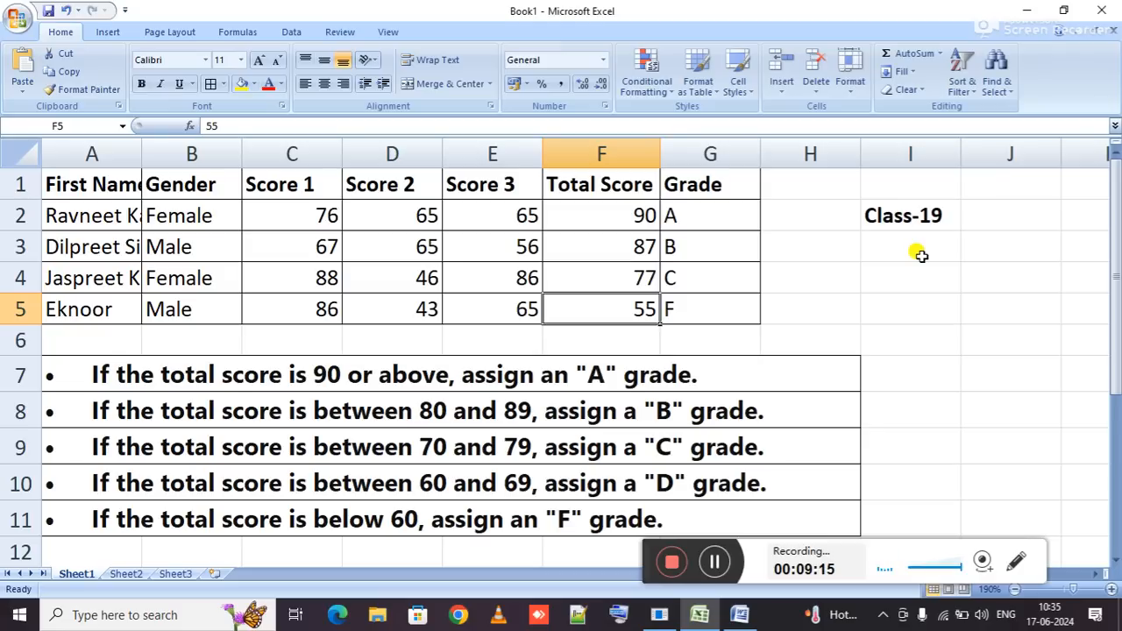
Remove the innermost "IF(F2<60," test from the grade formula in G2, keeping "F" as the fallback, and accept Excel's proposed bracket correction.
key(Up)
key(Up)
key(Up)
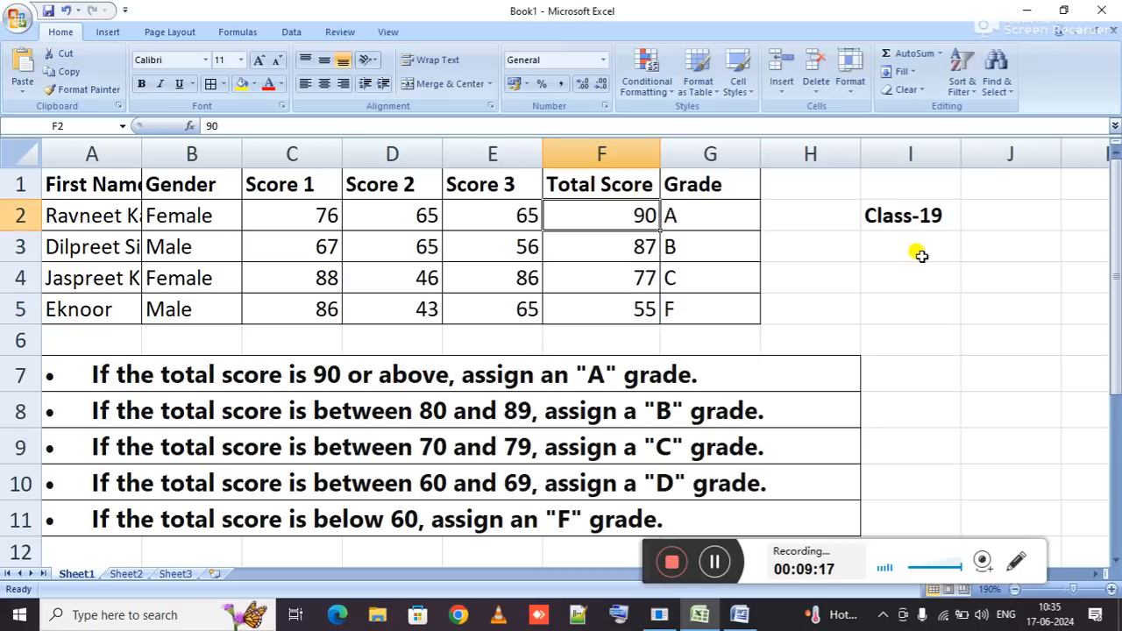
key(Right)
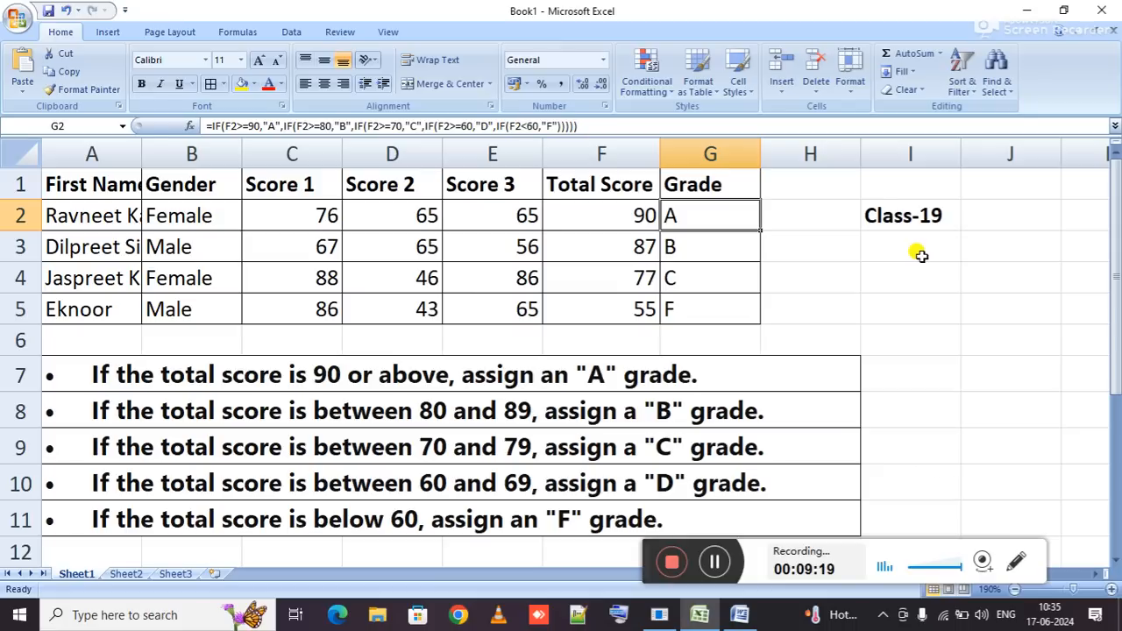
key(F2)
key(Left)
key(Left)
key(Left)
key(Left)
key(Left)
key(Left)
key(Left)
key(Left)
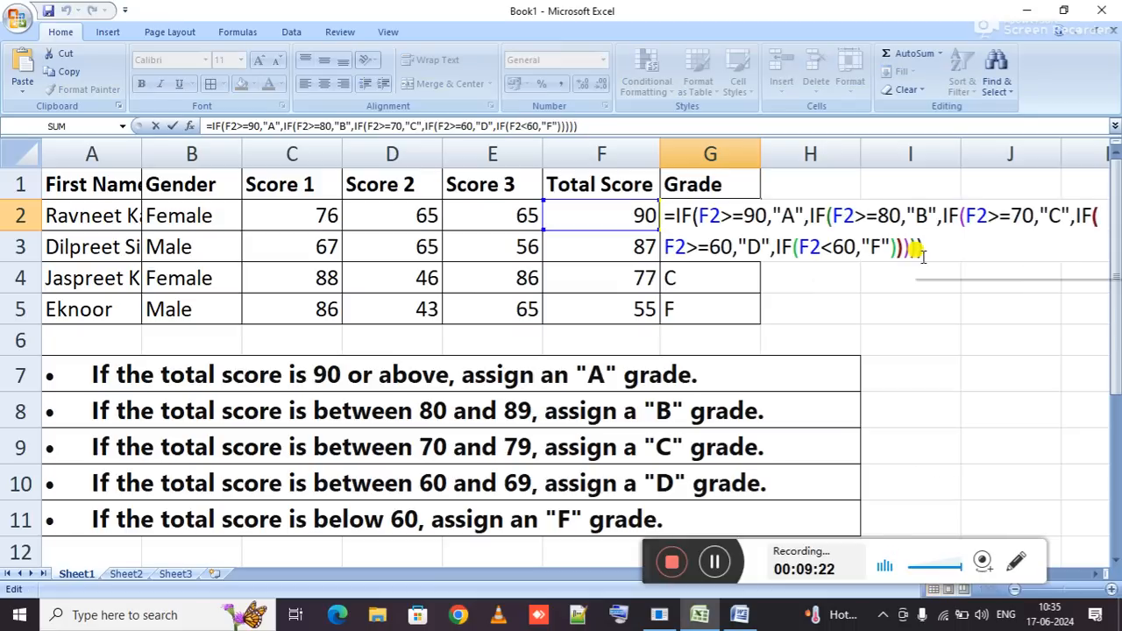
key(shift+Left)
key(shift+Left)
key(shift+Left)
key(shift+Left)
key(shift+Left)
key(shift+Left)
key(shift+Left)
key(shift+Left)
key(shift+Left)
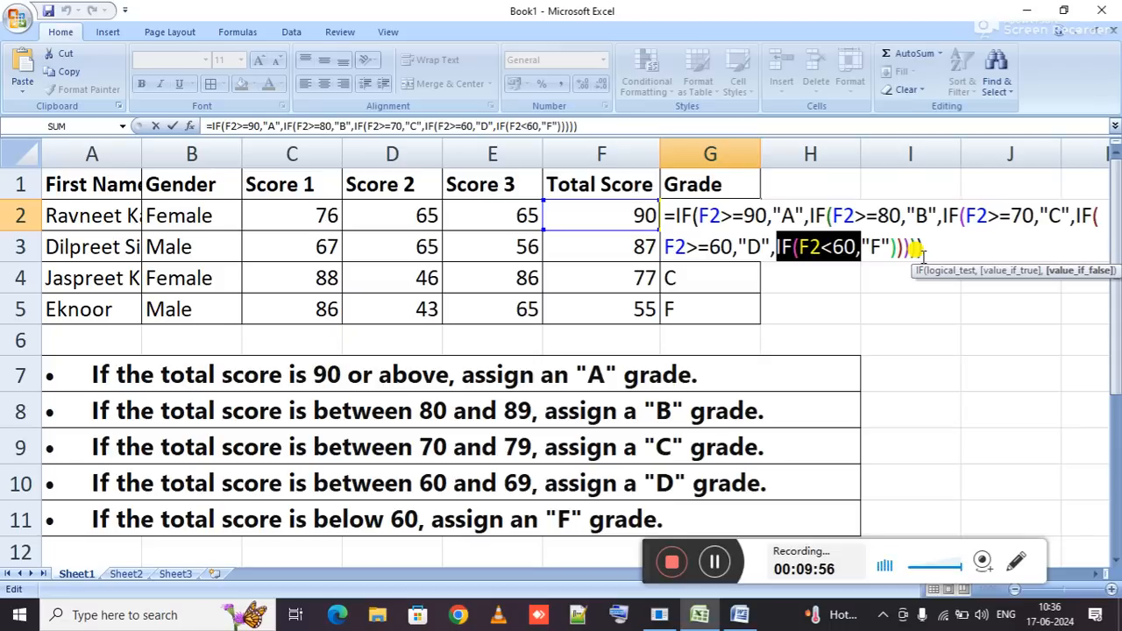
key(Delete)
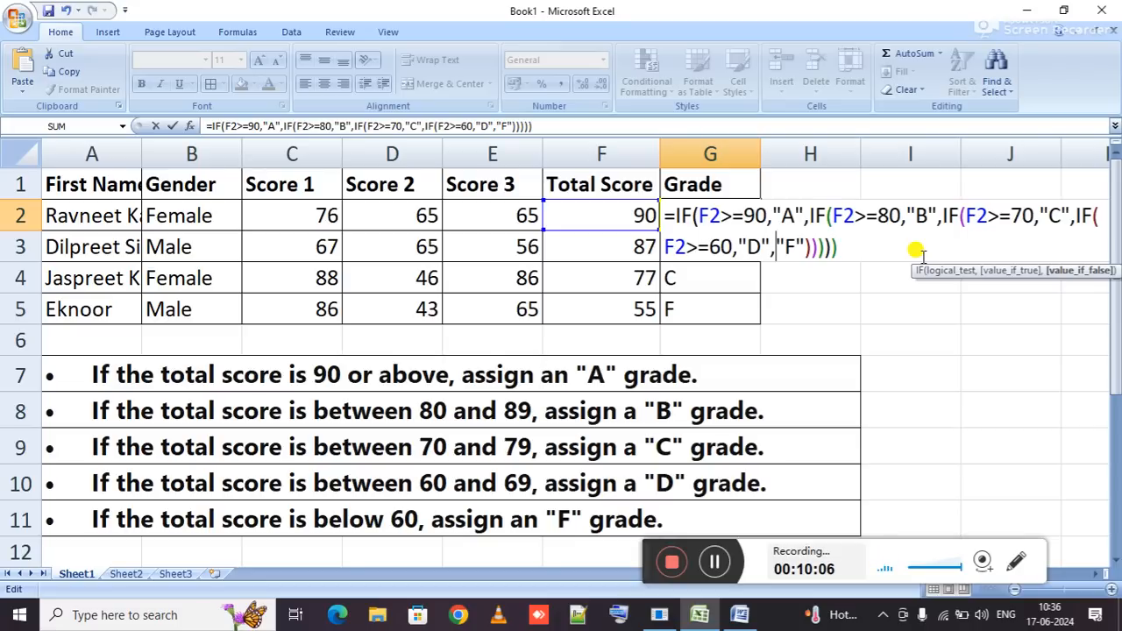
key(Return)
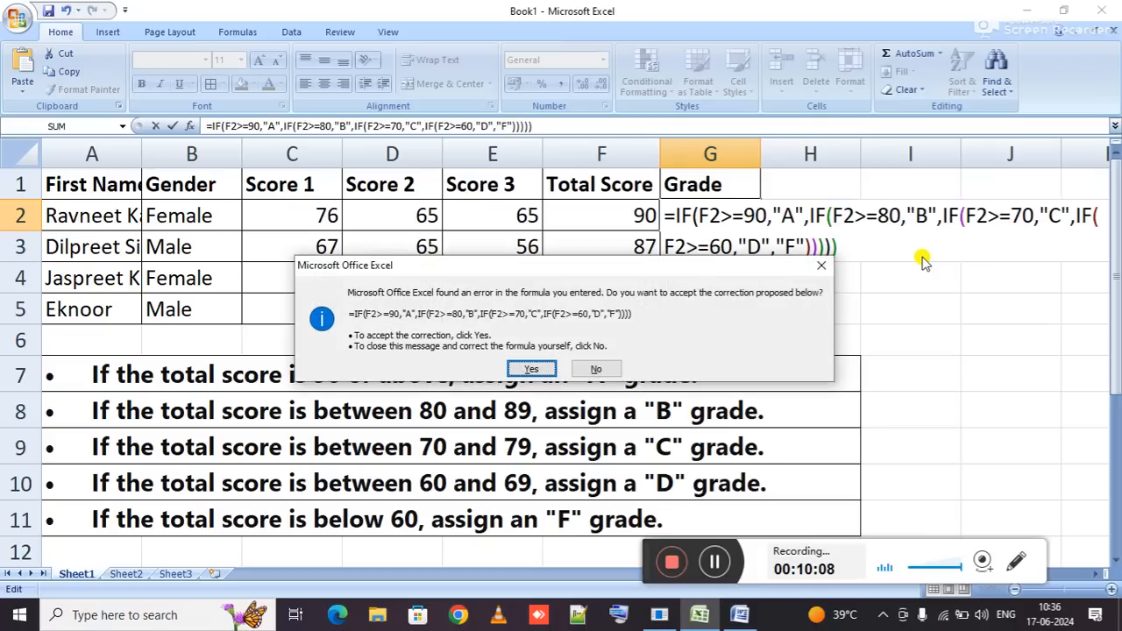
key(Return)
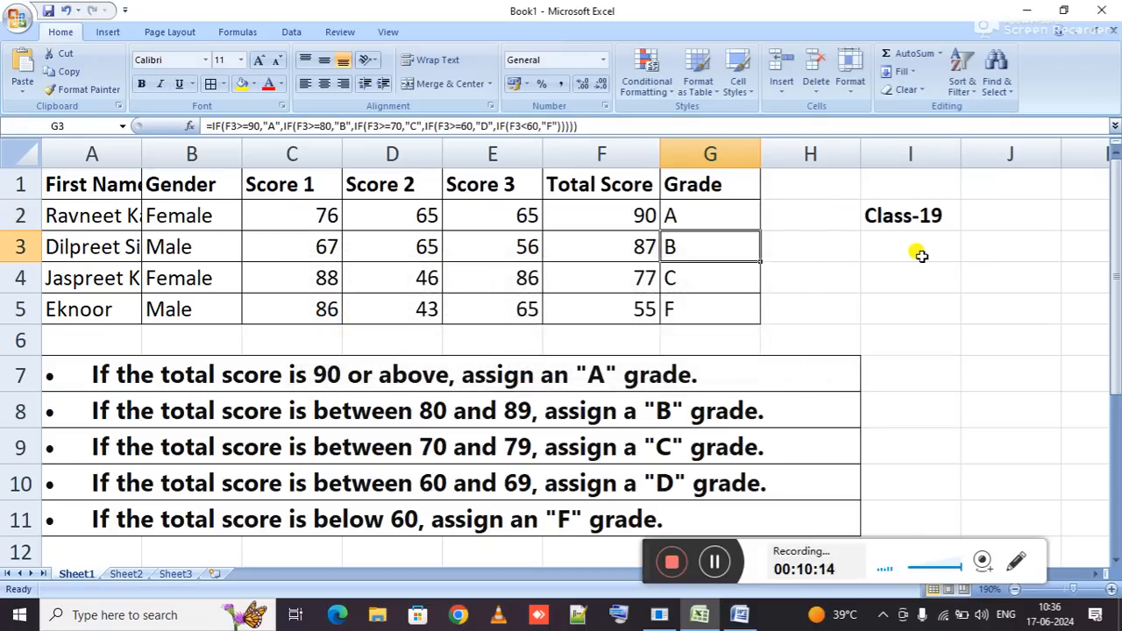
click(688, 288)
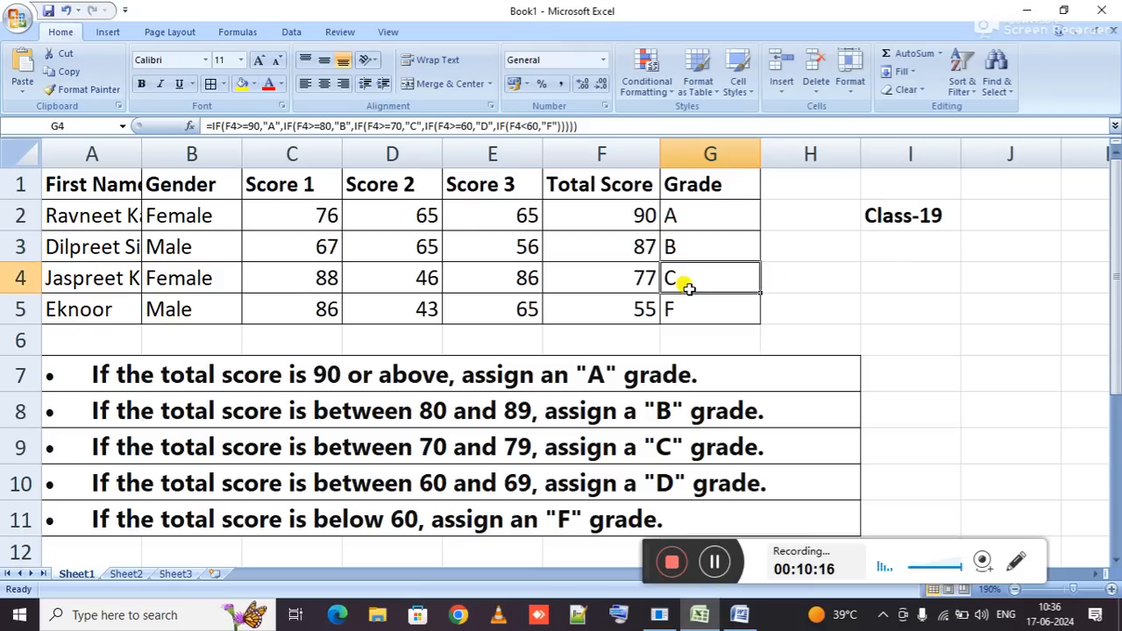
Switch to the Excel Assignments document in Word and examine the Yearwise Population table in Assignment 22.
key(alt+Tab)
key(alt+Tab)
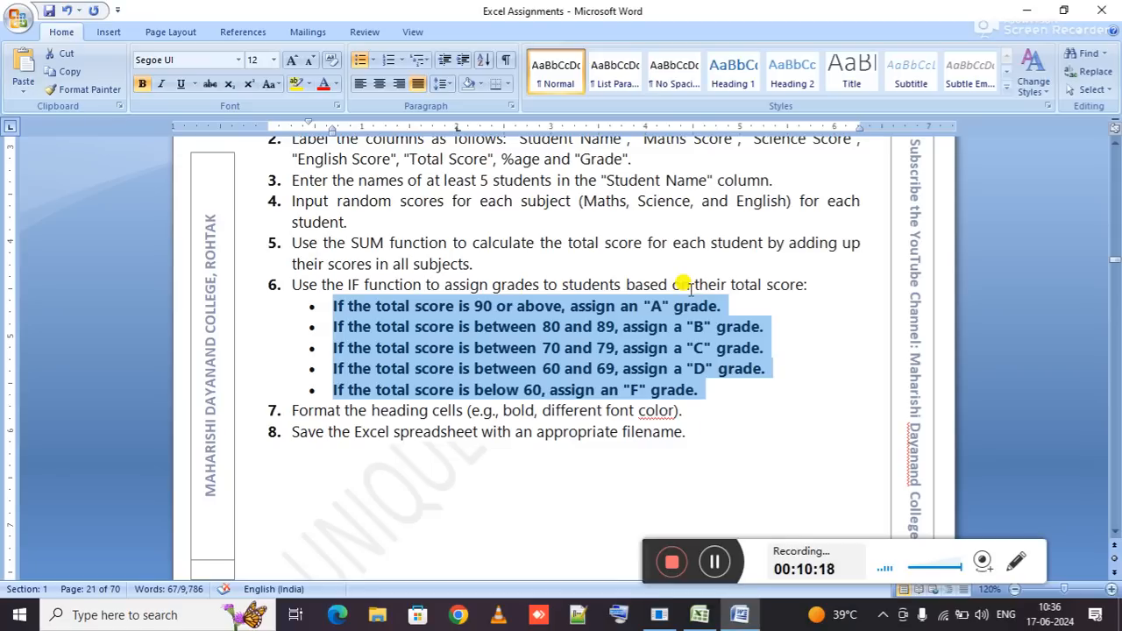
click(684, 285)
key(ctrl+Page_Down)
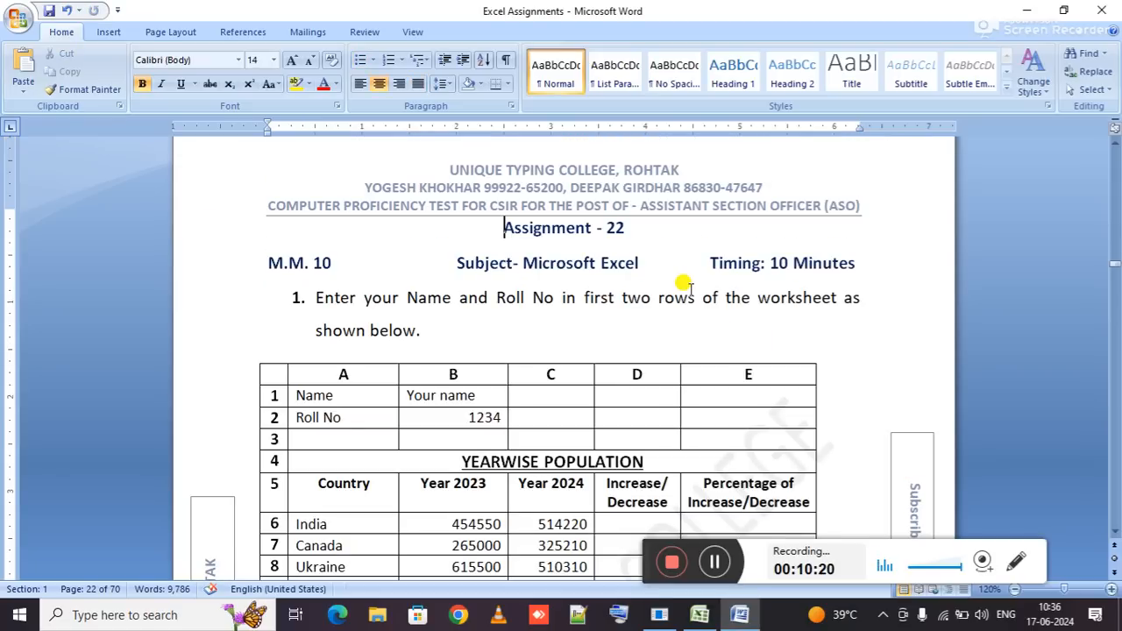
scroll(701, 322, down, 3)
click(712, 327)
scroll(711, 328, down, 2)
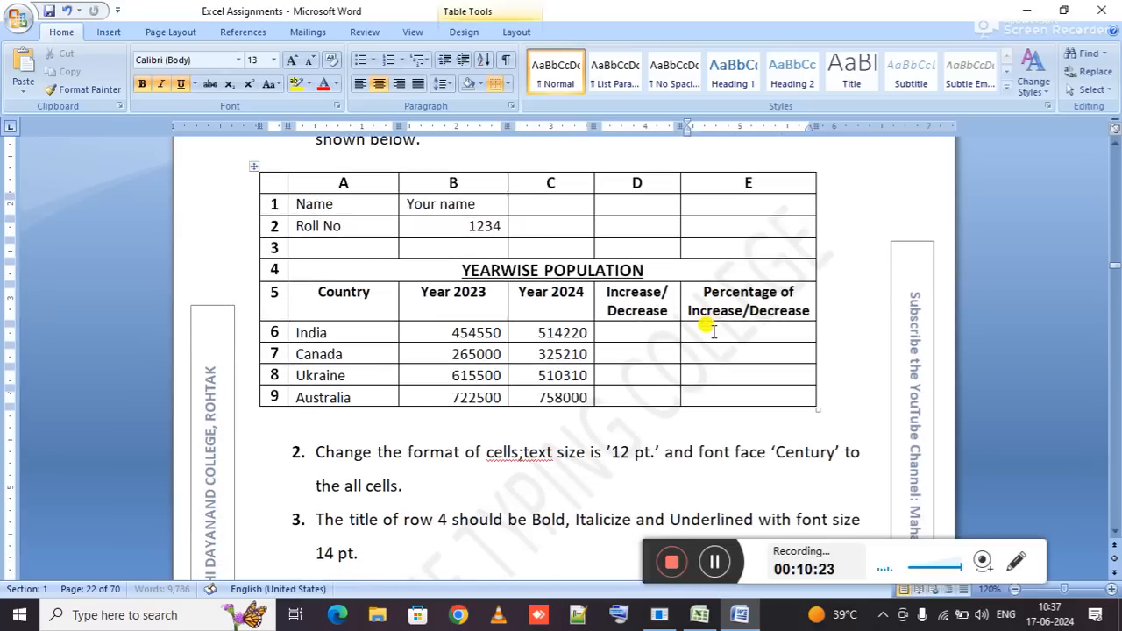
click(712, 329)
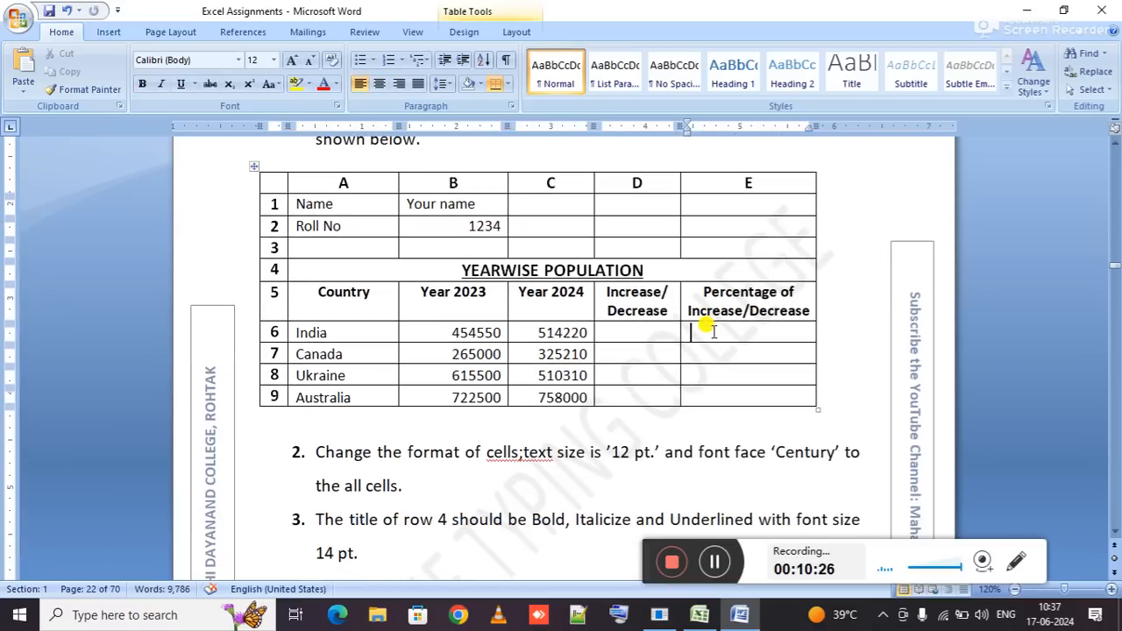
Switch back to Excel and review the horizontal text alignment options for the "Score 1" heading cell, including Center Across Selection, without applying any.
key(alt+Tab)
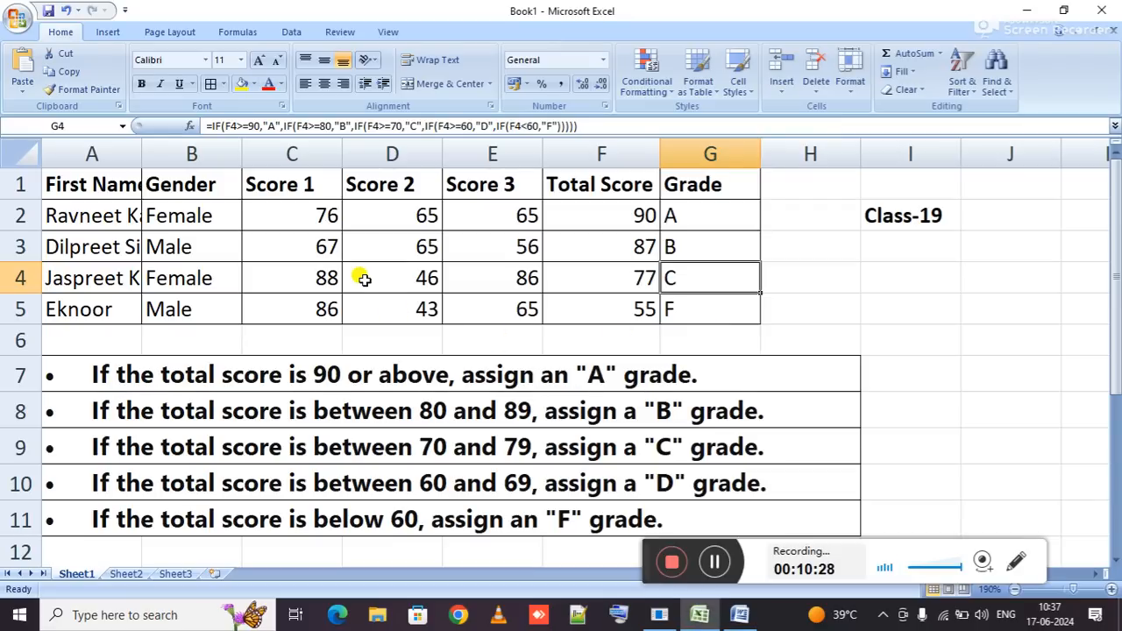
ctrl+scroll(364, 277, up, 4)
scroll(396, 250, up, 1)
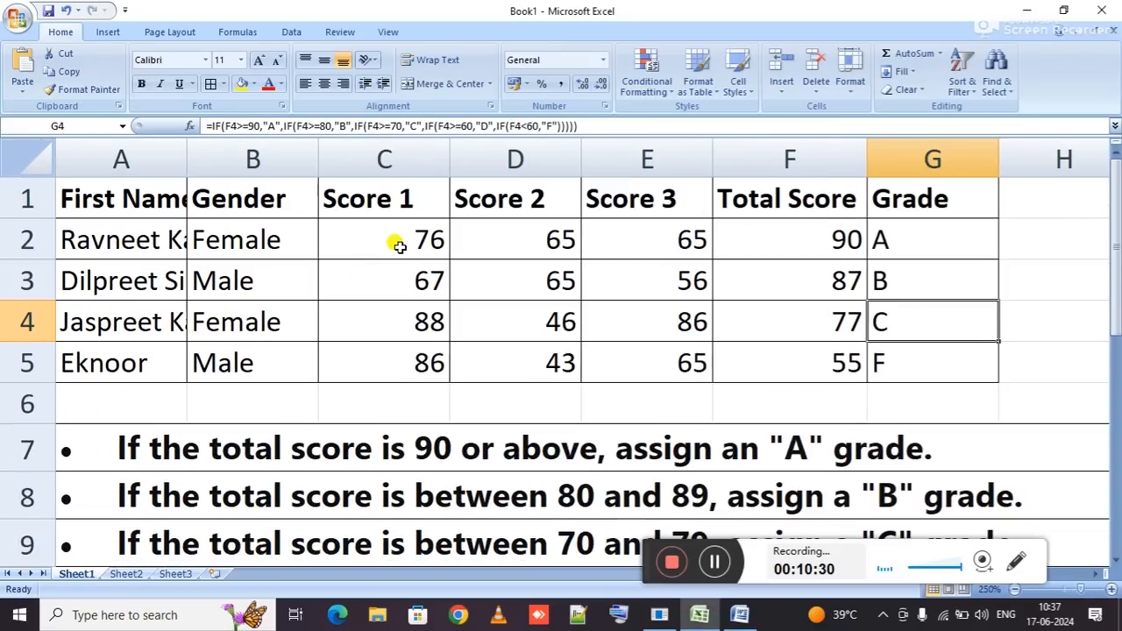
click(408, 198)
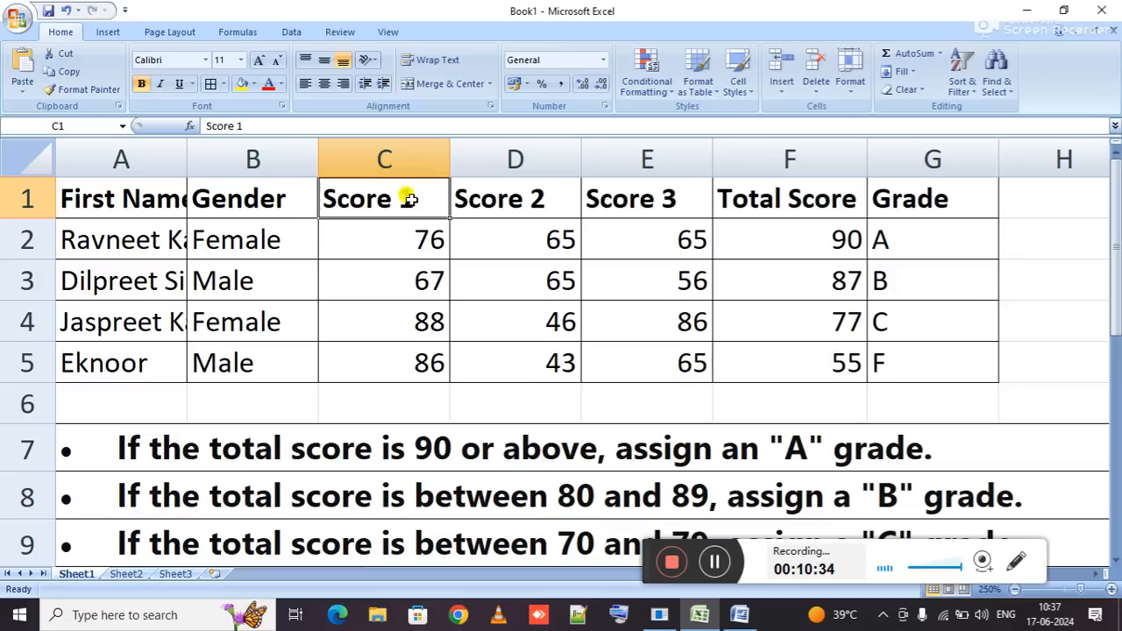
click(492, 105)
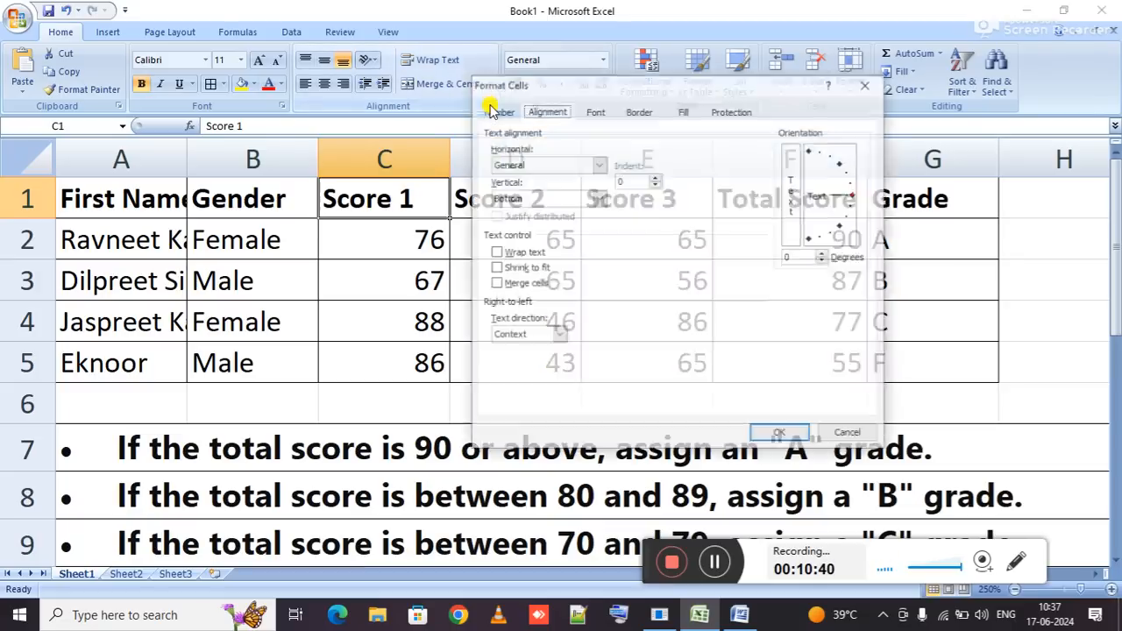
click(529, 169)
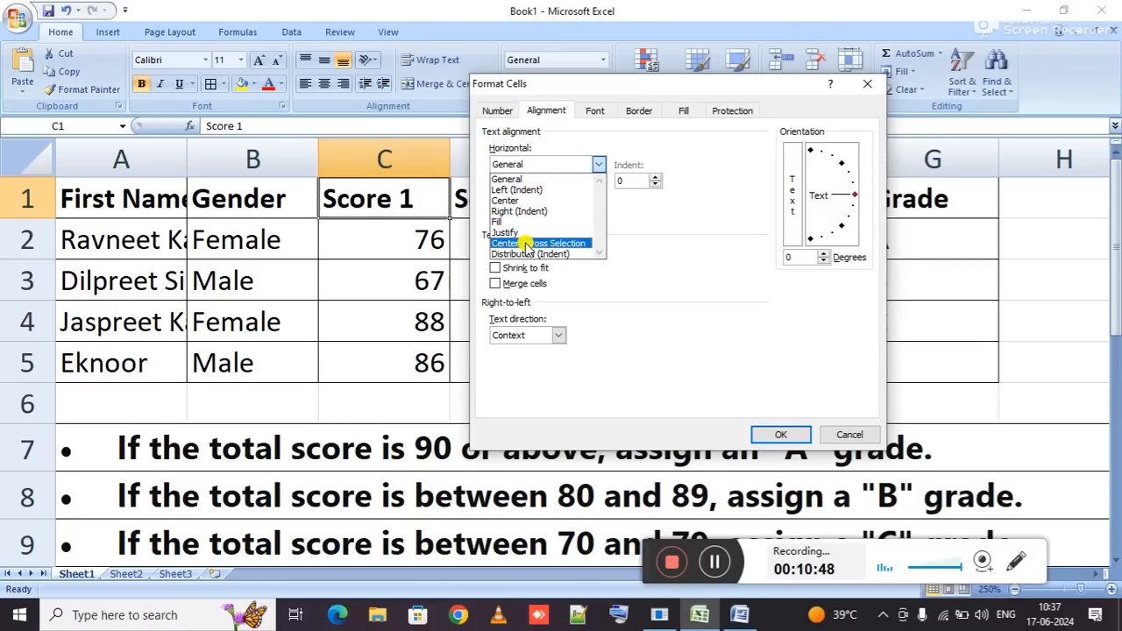
key(Escape)
key(Escape)
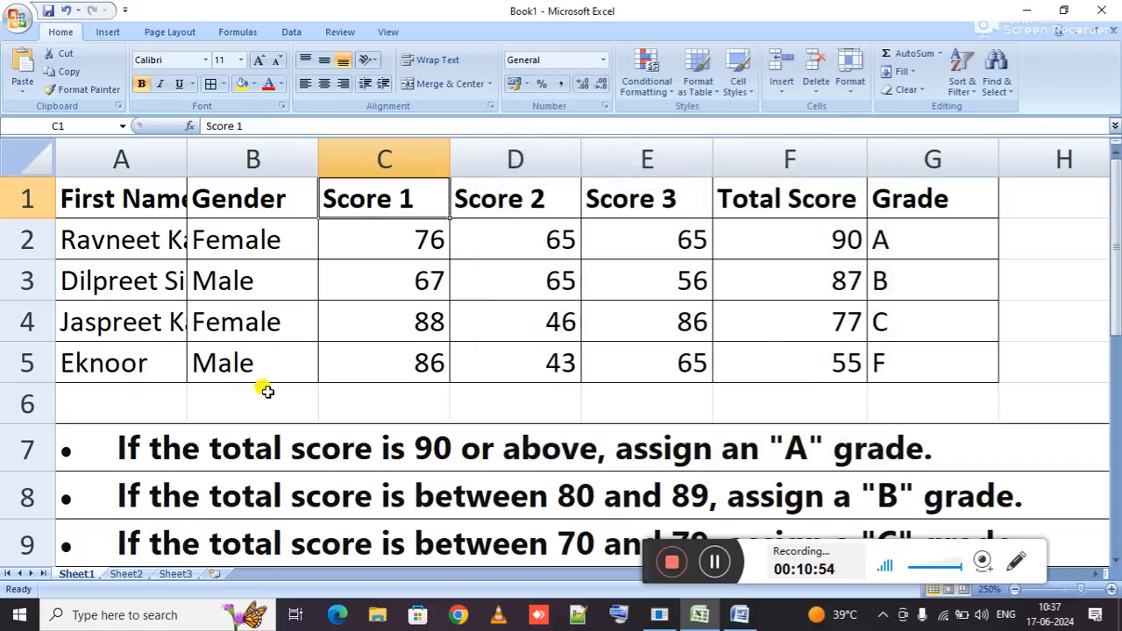
Switch to the Word document, go to page 30, and read Assignment 30's task on averaging A and B.
key(alt+Tab)
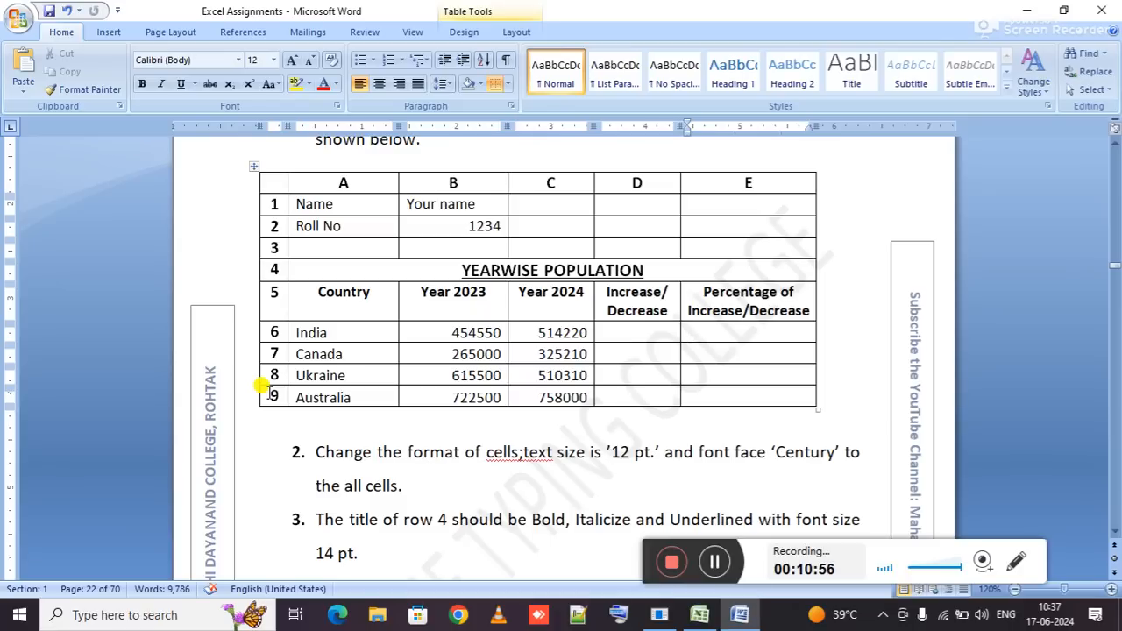
key(ctrl+g)
text(22)
key(Return)
key(Escape)
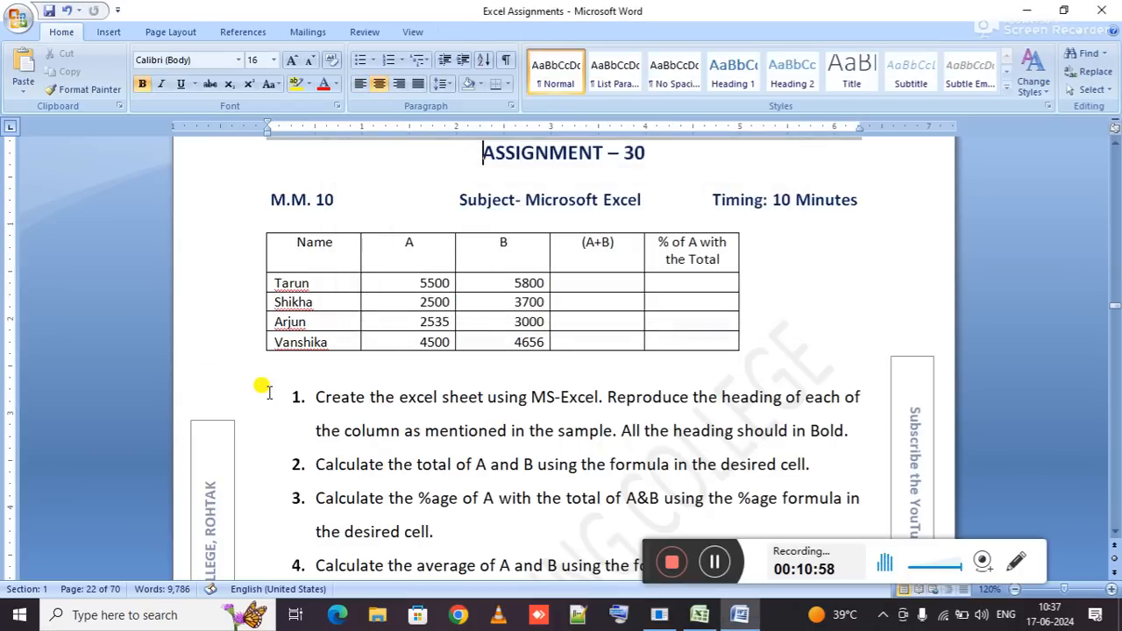
click(603, 346)
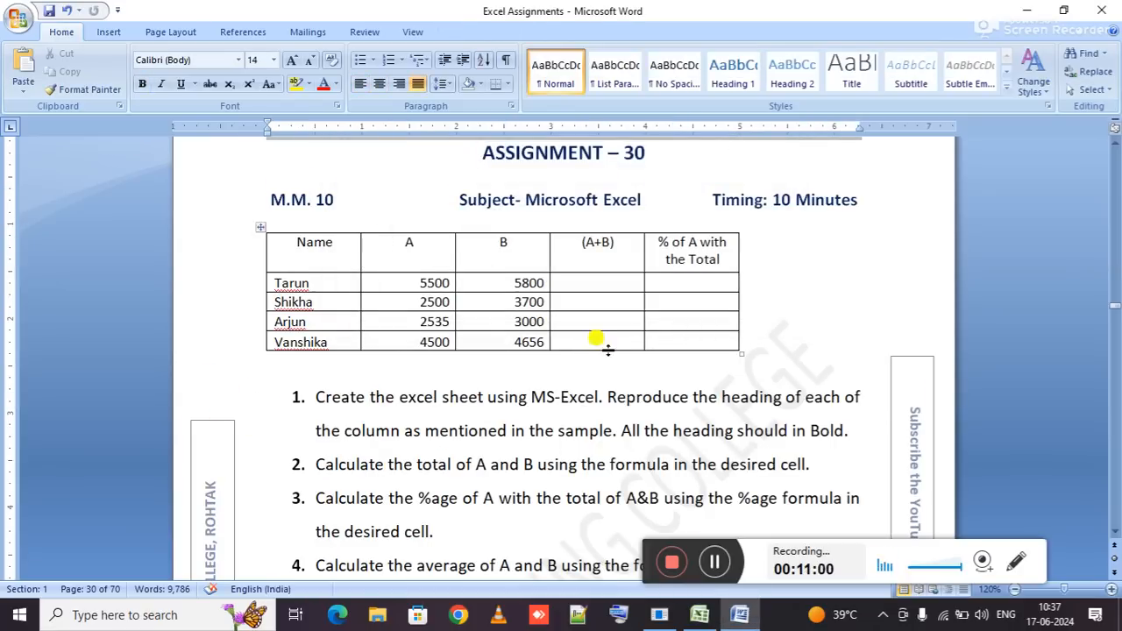
scroll(607, 350, down, 3)
drag(516, 430, 632, 421)
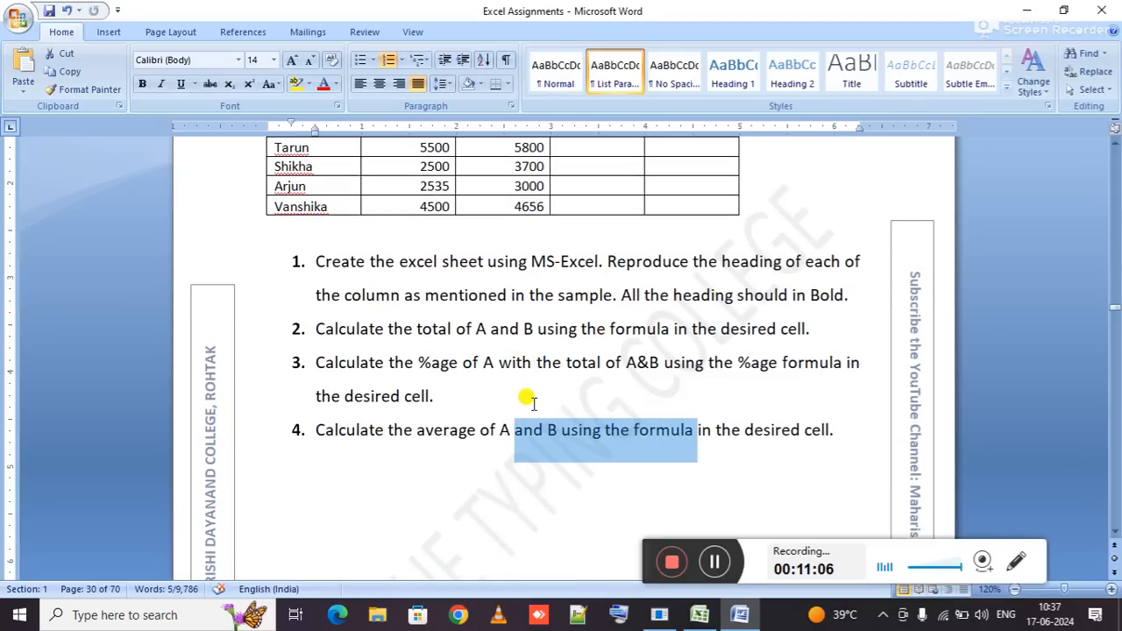
scroll(530, 401, down, 1)
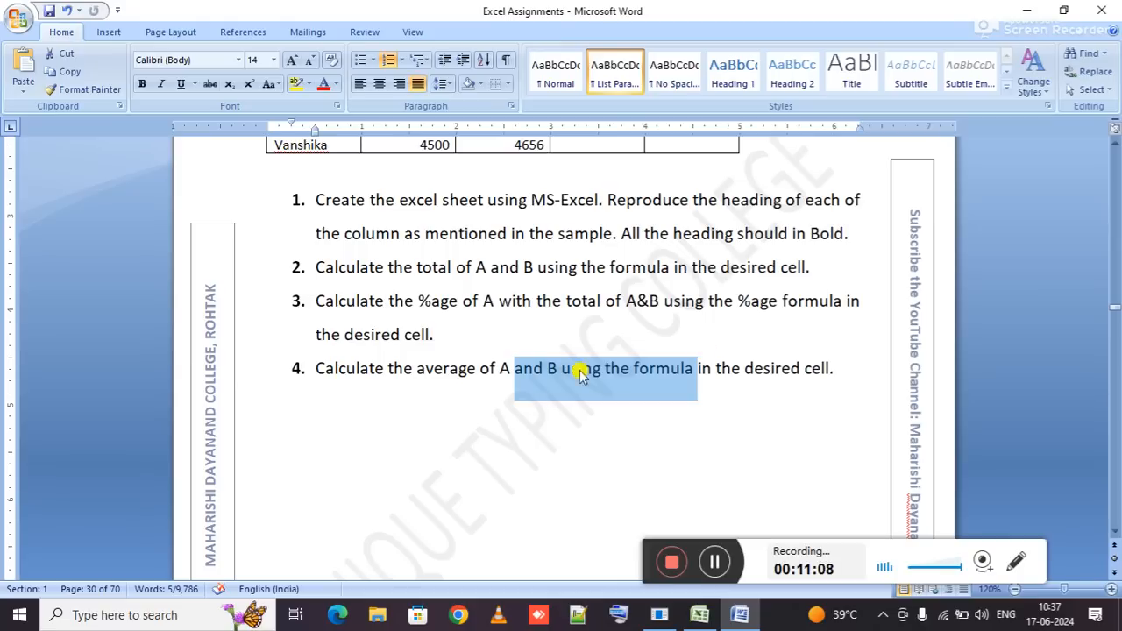
click(534, 367)
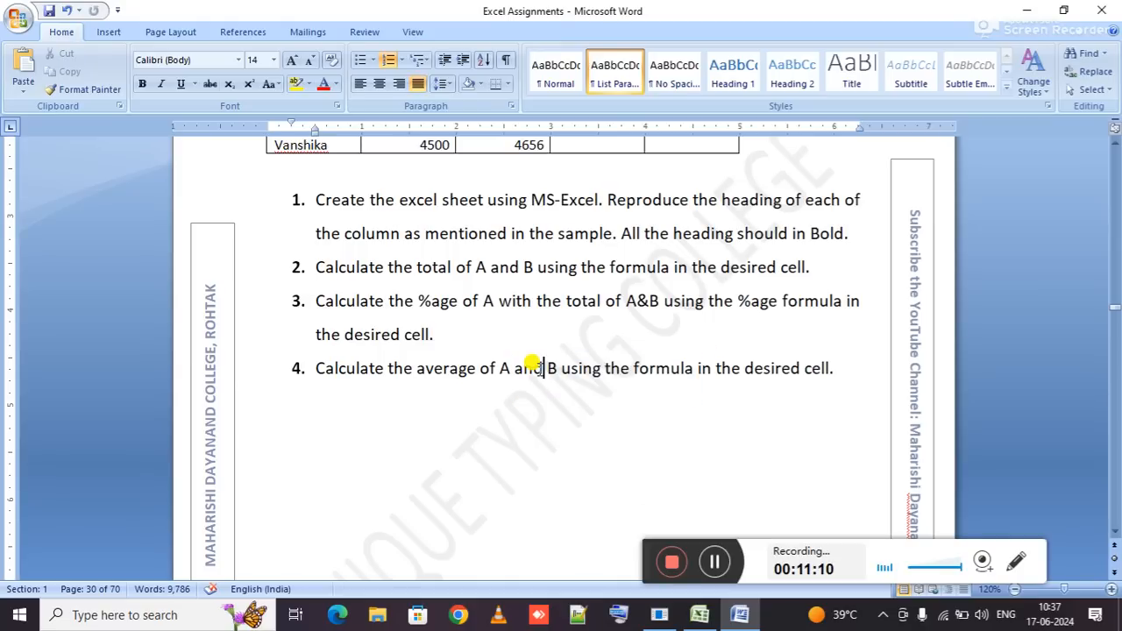
Examine the values in column A and then the A and B pair in the first data row of Assignment 30's table.
scroll(531, 364, up, 3)
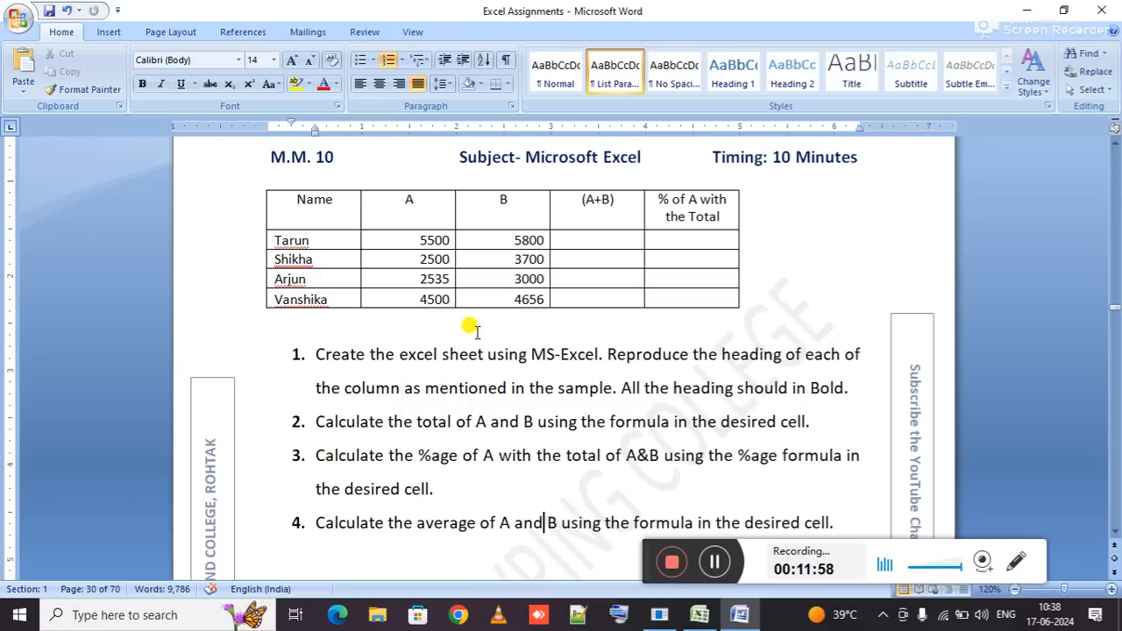
drag(426, 236, 421, 295)
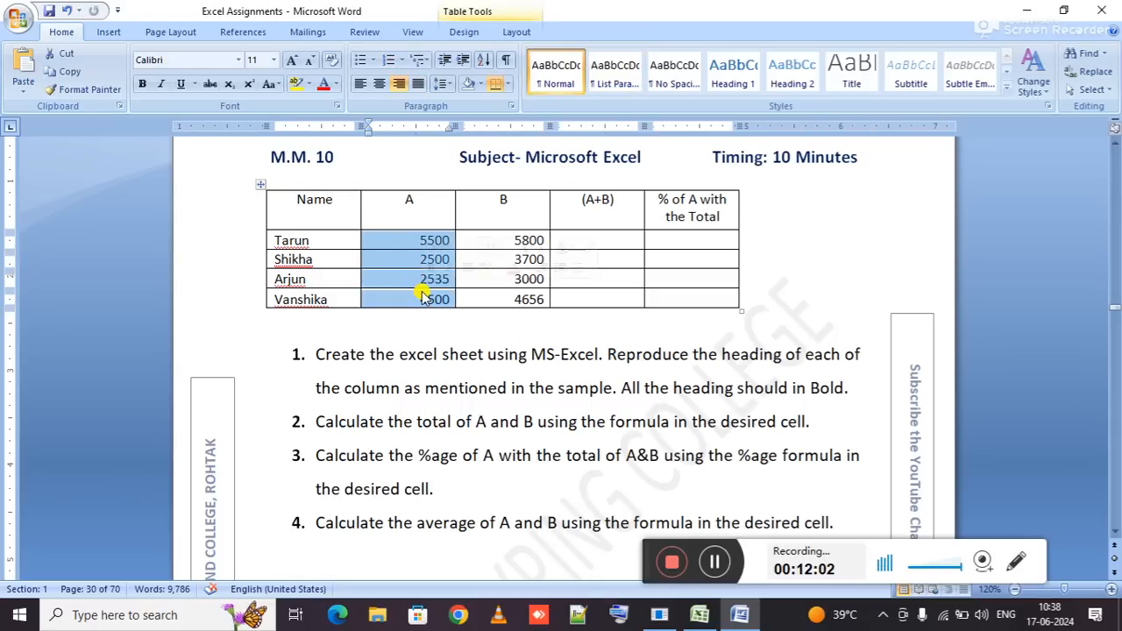
click(421, 280)
drag(413, 230, 520, 242)
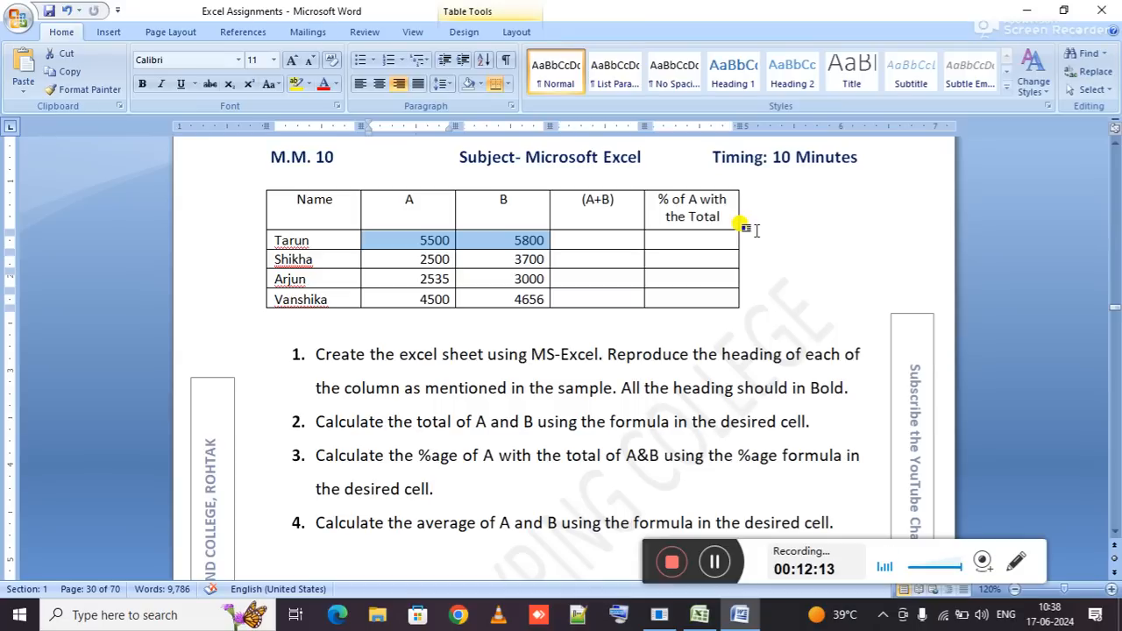
scroll(756, 230, up, 3)
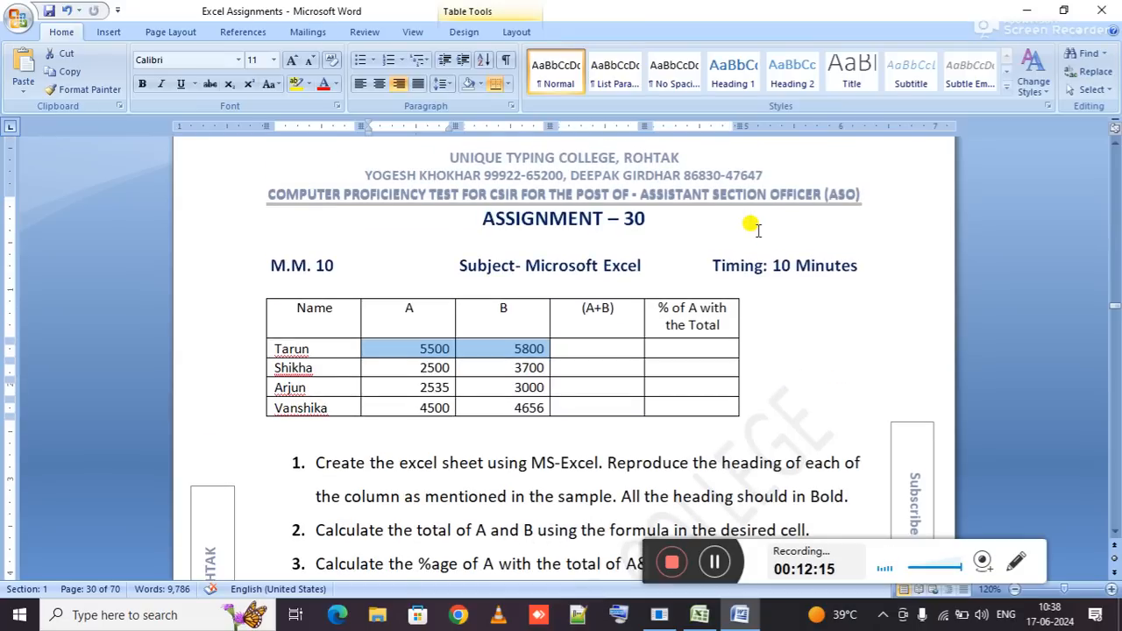
Go to page 22 and examine the Increase/Decrease and Percentage of Increase/Decrease cells in the India row.
key(ctrl+g)
text(22)
key(Return)
key(Escape)
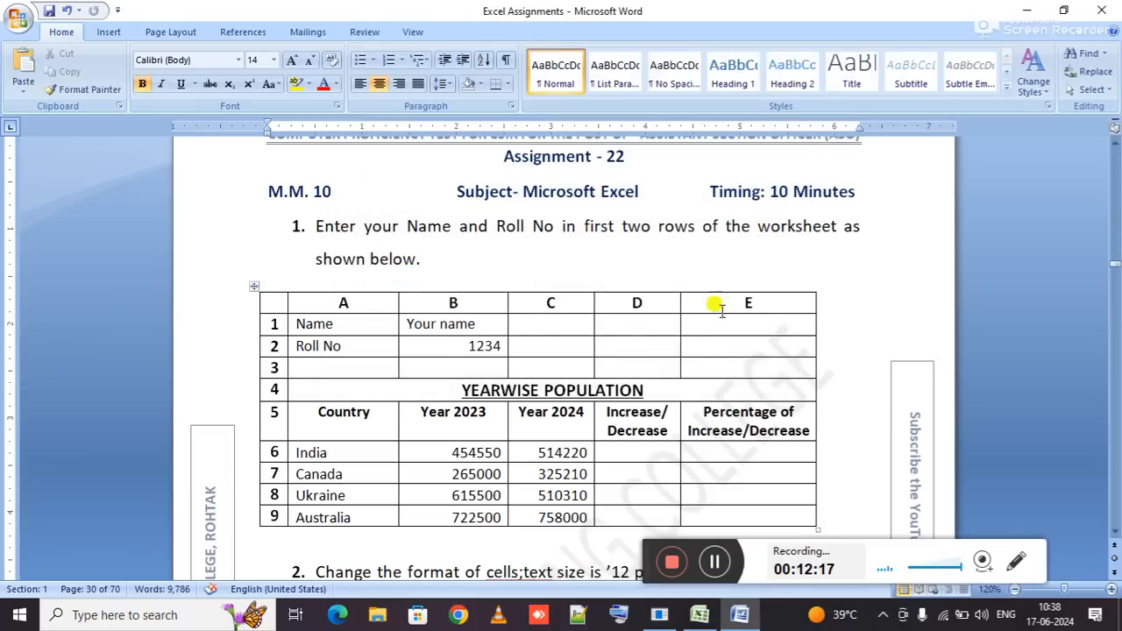
scroll(701, 351, down, 3)
click(651, 346)
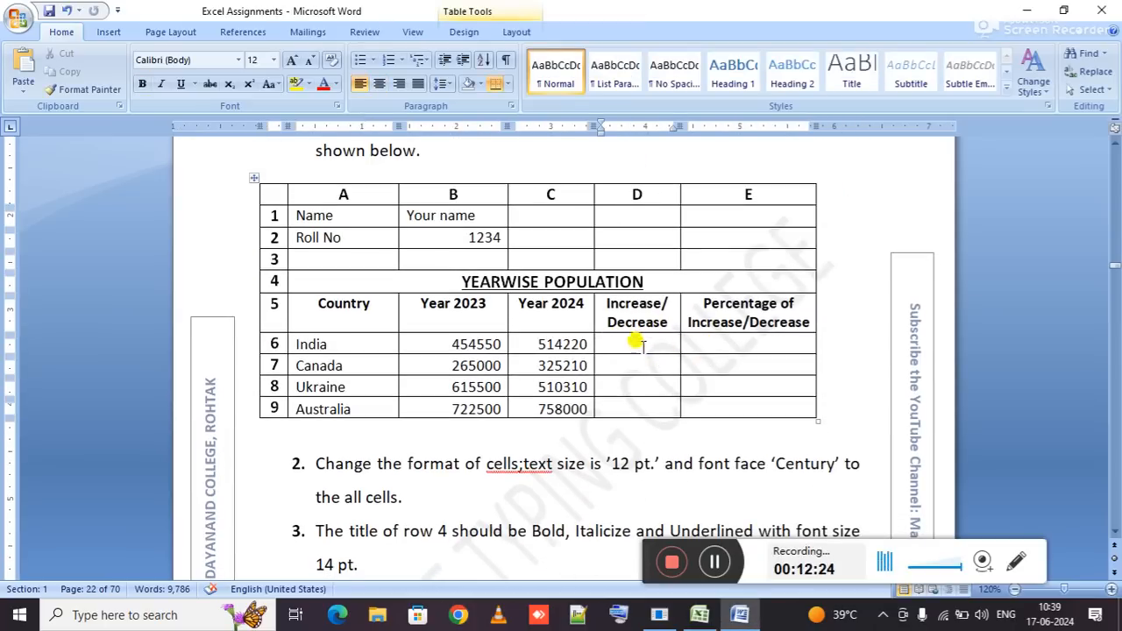
click(743, 343)
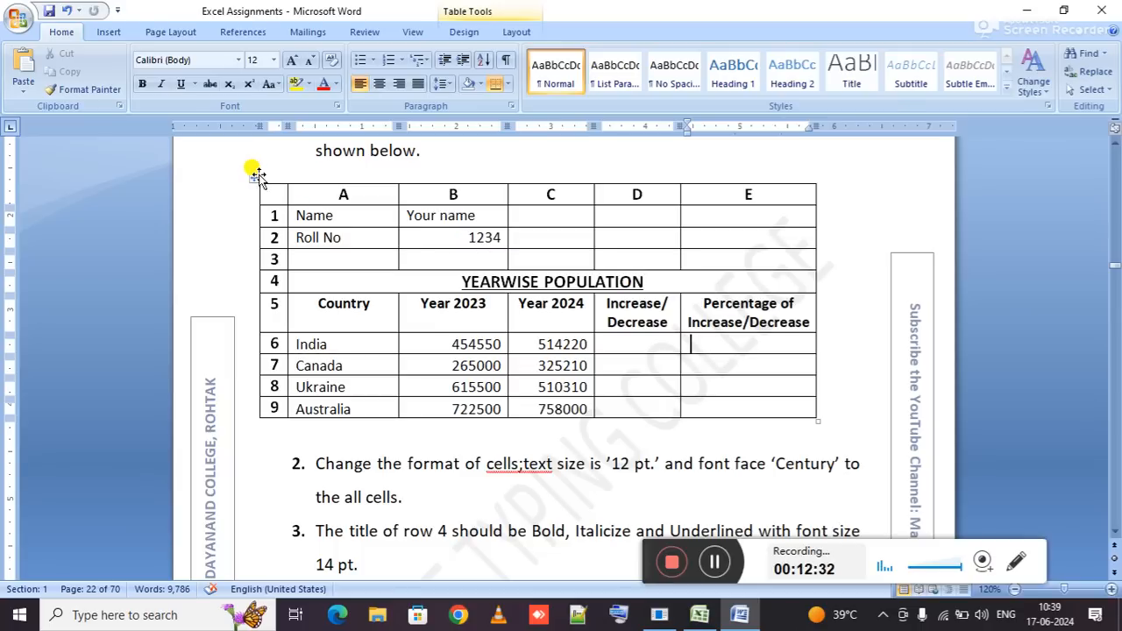
Copy the whole Yearwise Population table from Assignment 22 and paste it into Sheet1 of the Excel workbook, starting at cell A14.
click(231, 175)
click(317, 209)
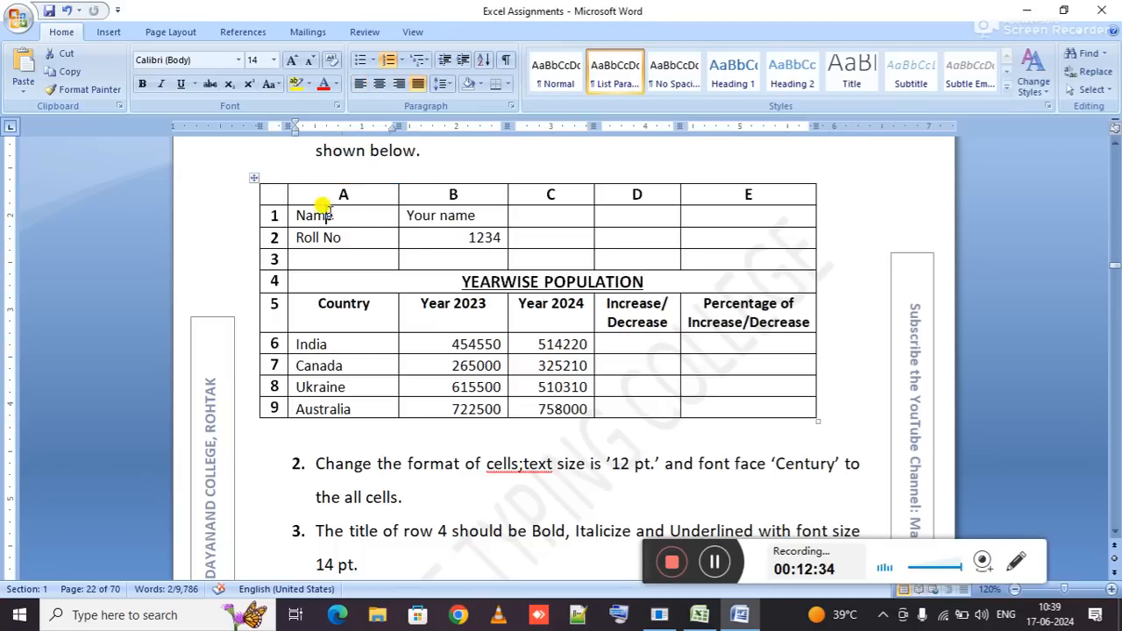
click(252, 178)
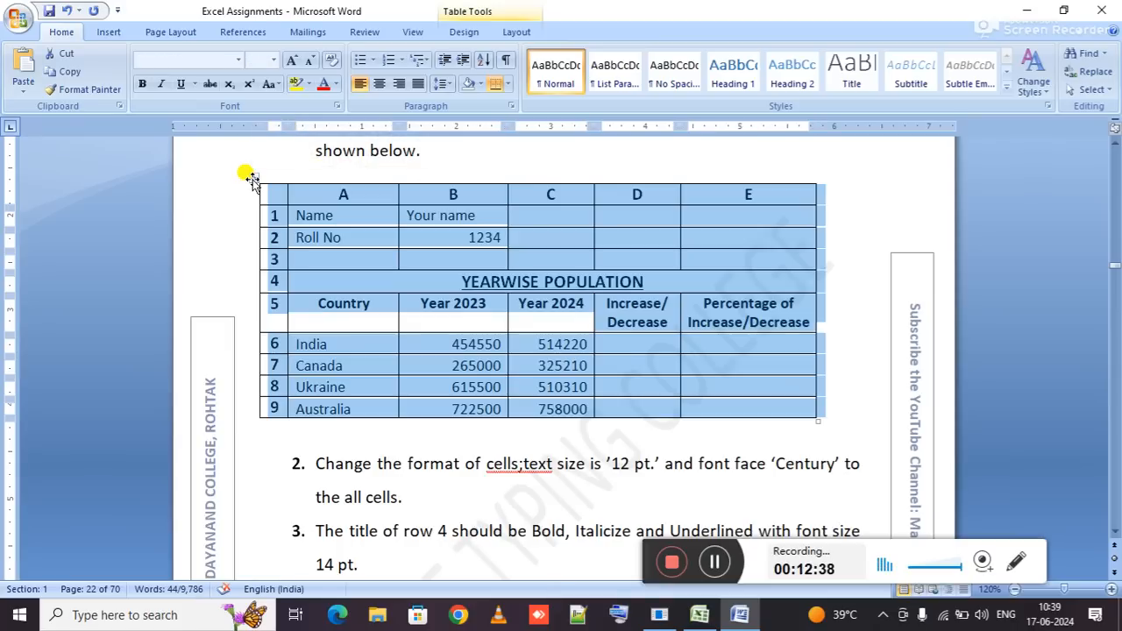
key(alt+Tab)
scroll(346, 263, down, 4)
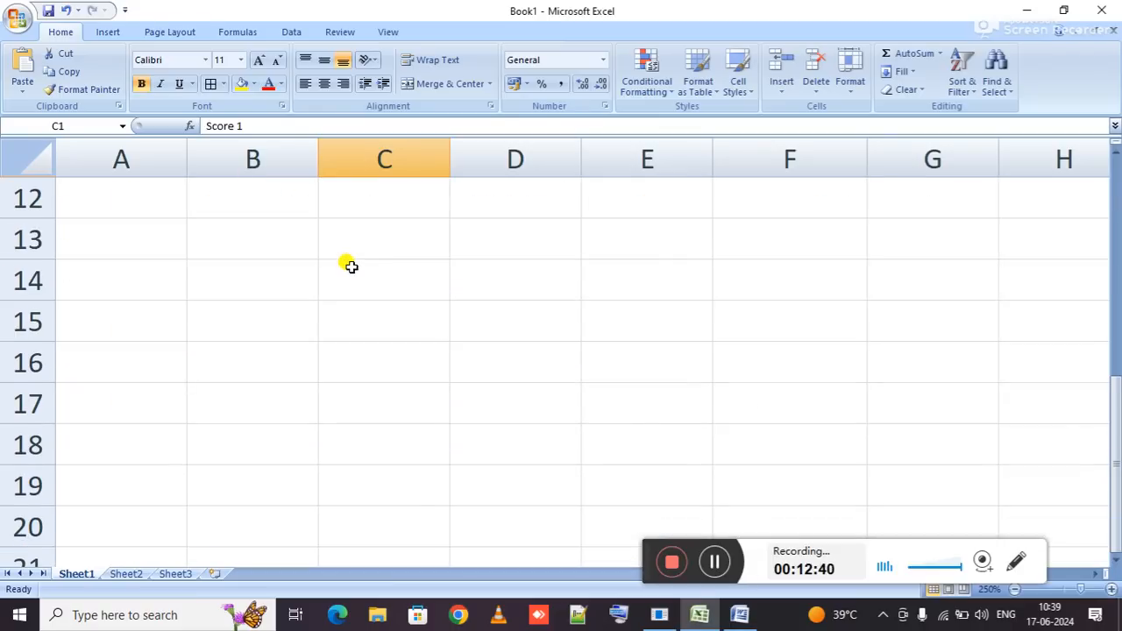
click(108, 271)
key(ctrl+v)
Delete column A, which holds the pasted row numbers of the population table.
click(147, 154)
key(ctrl+minus)
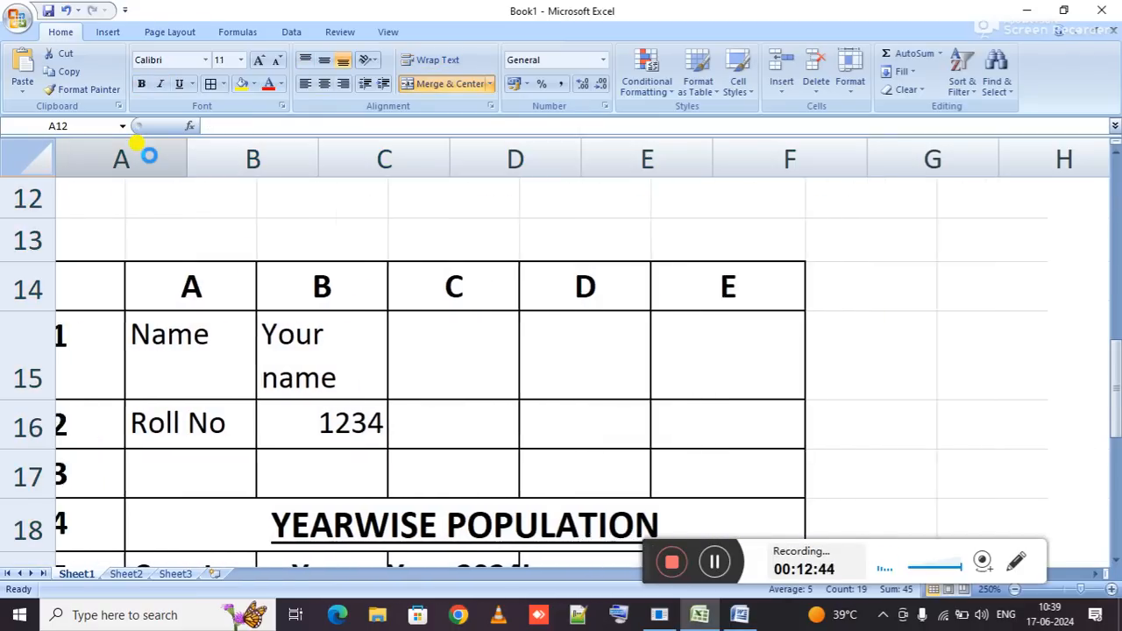
click(28, 282)
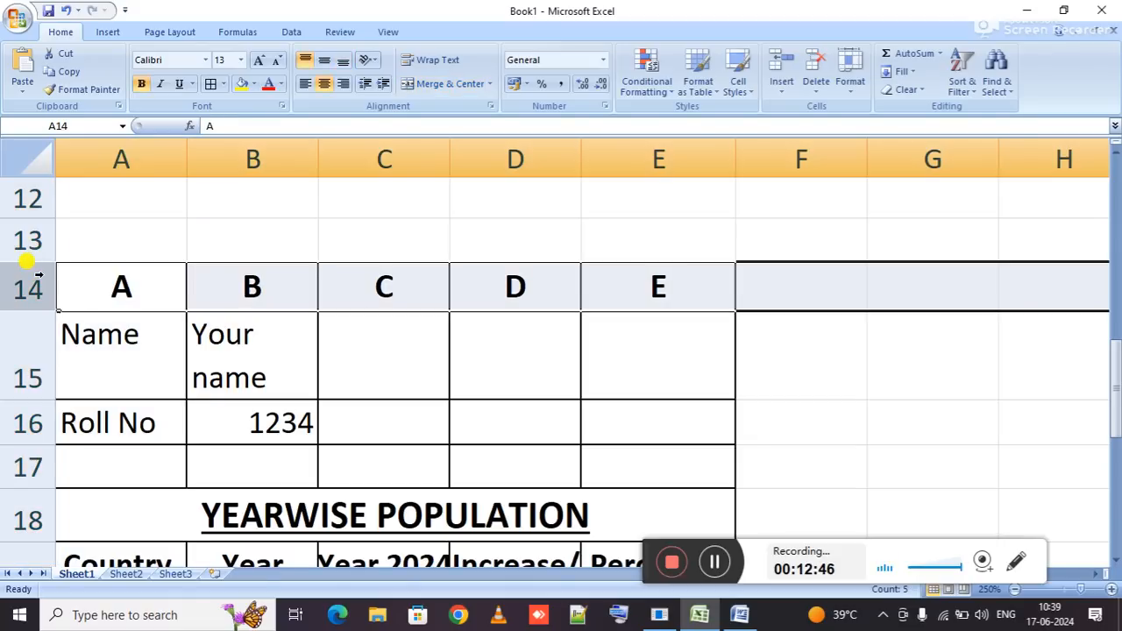
key(ctrl+F11)
key(ctrl+z)
key(ctrl+y)
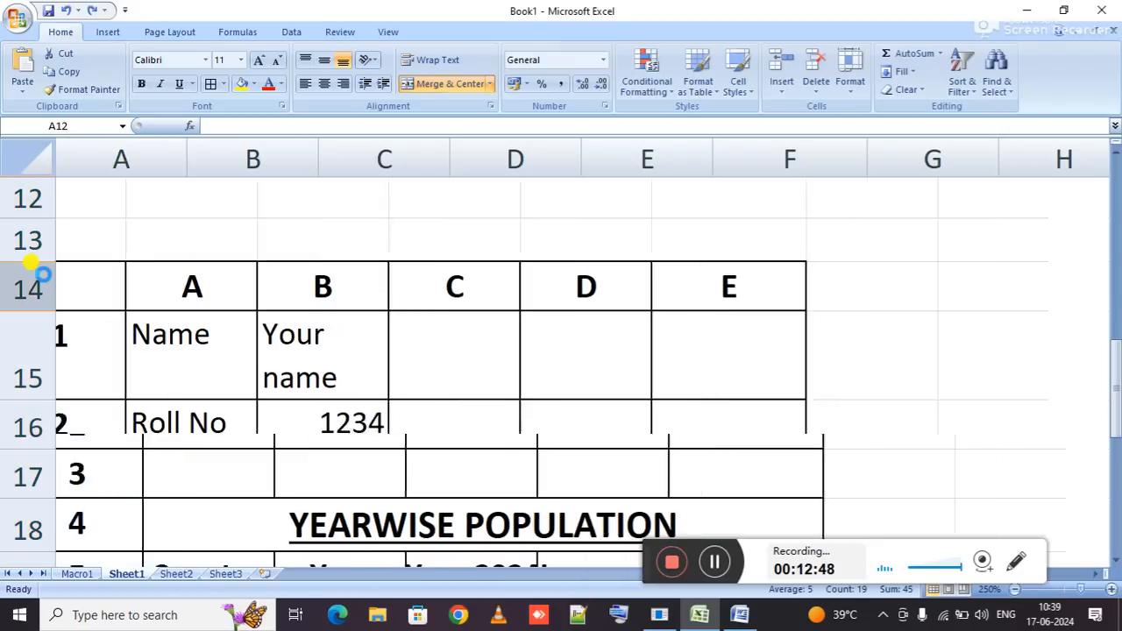
Delete the column-letter, Name, Roll No and blank rows above the YEARWISE POPULATION title so the title moves up to row 14.
click(14, 275)
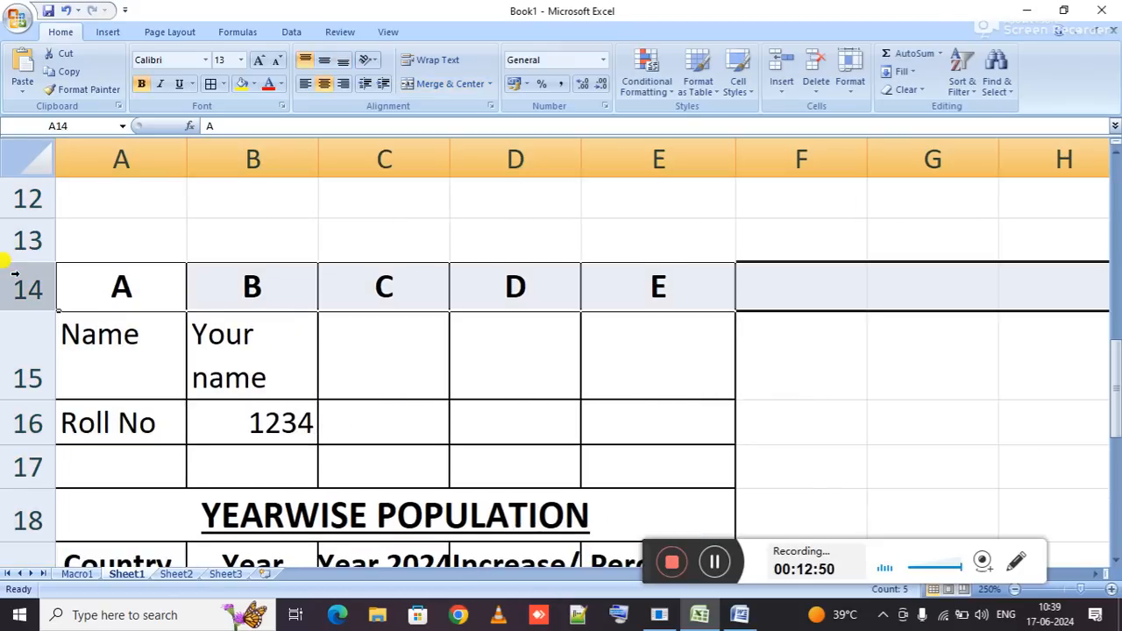
key(ctrl+minus)
key(ctrl+minus)
key(ctrl+minus)
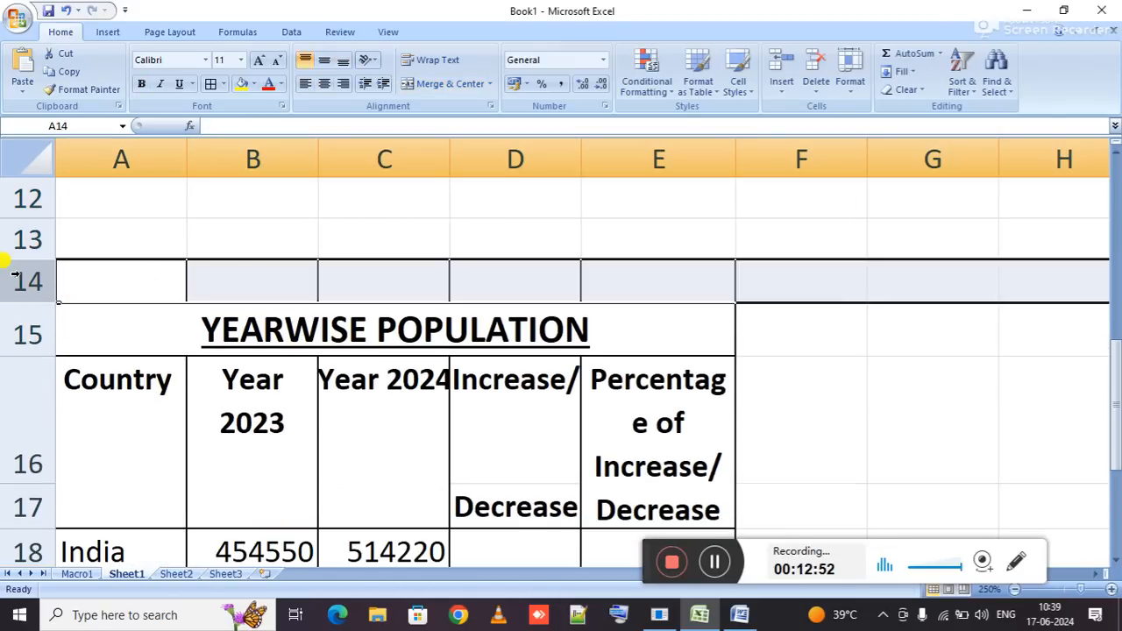
key(ctrl+minus)
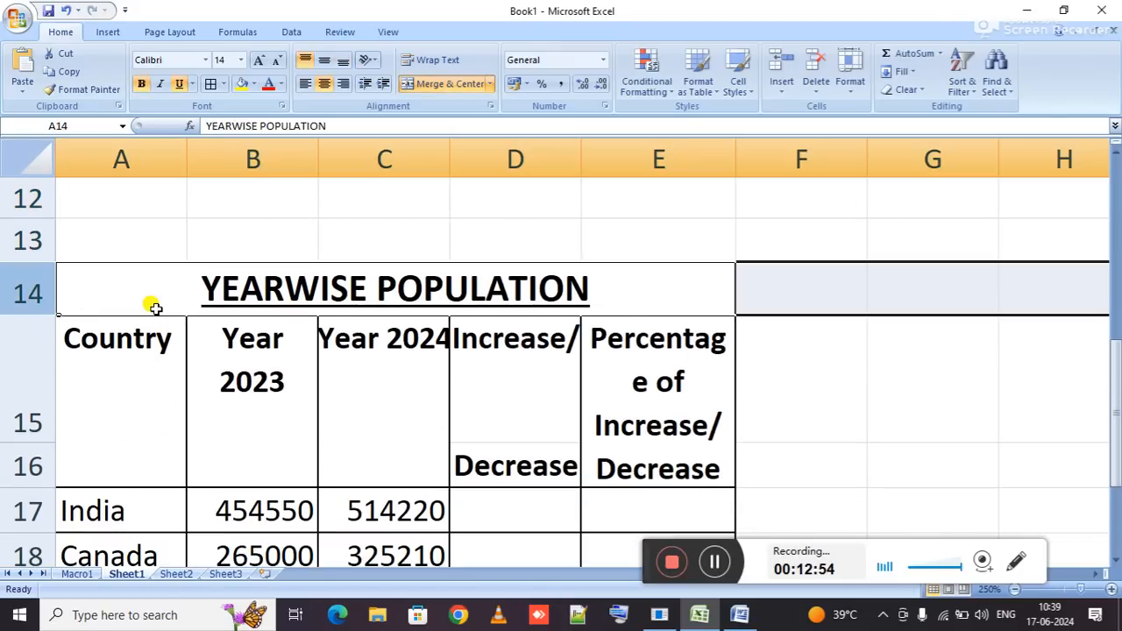
Widen columns C, D and E so the Year 2024, Increase/Decrease and percentage headers have more room.
scroll(153, 306, down, 1)
drag(449, 159, 499, 163)
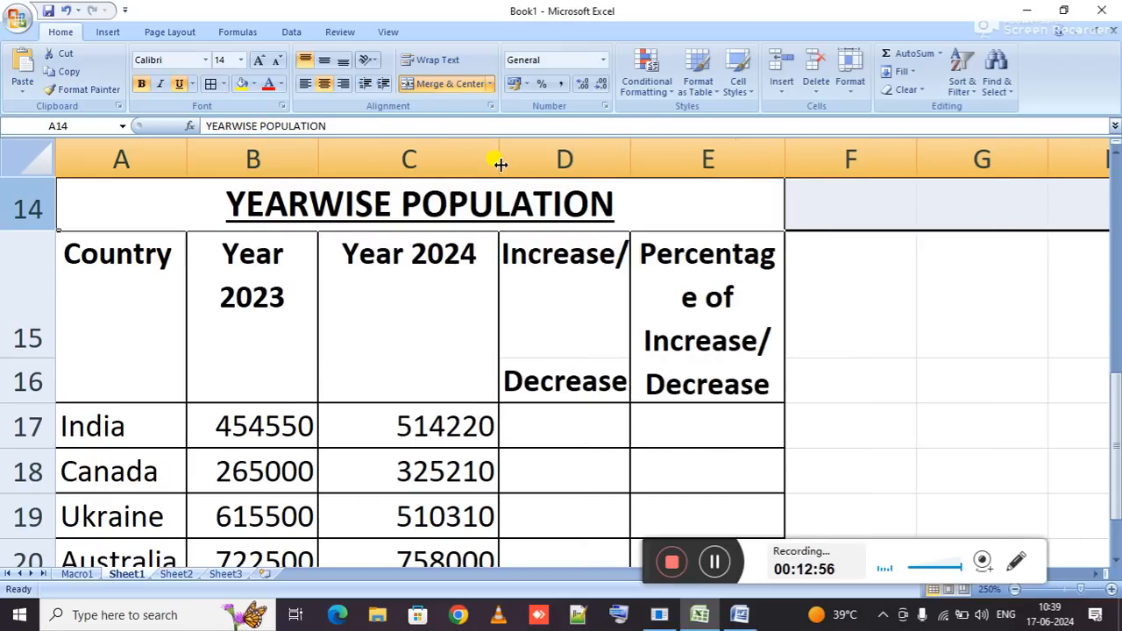
drag(784, 167, 883, 177)
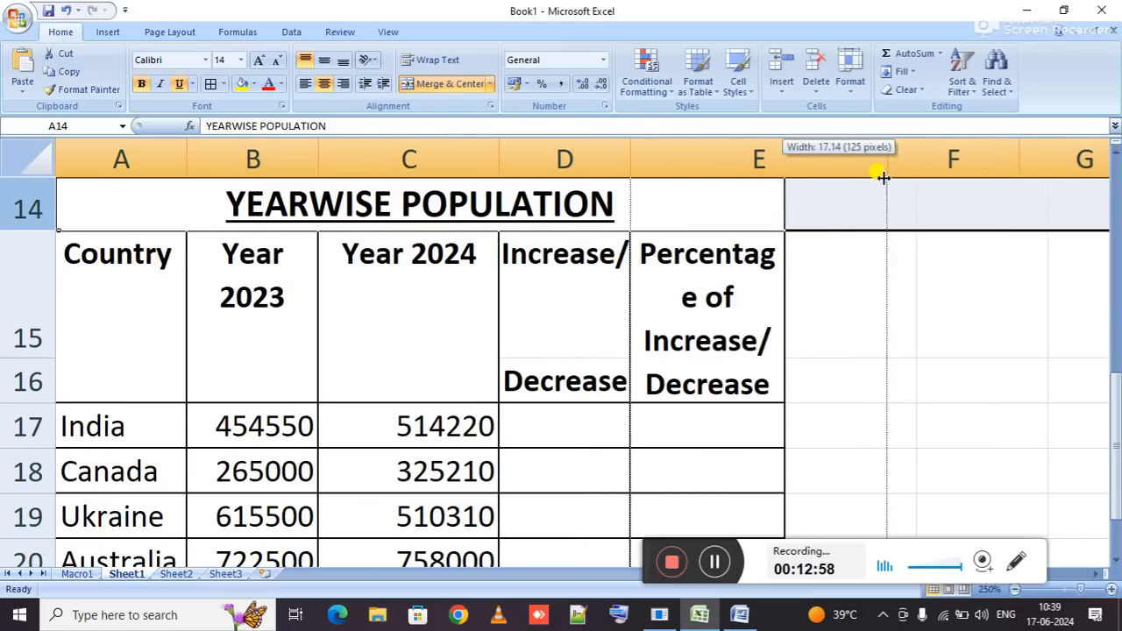
drag(630, 163, 743, 167)
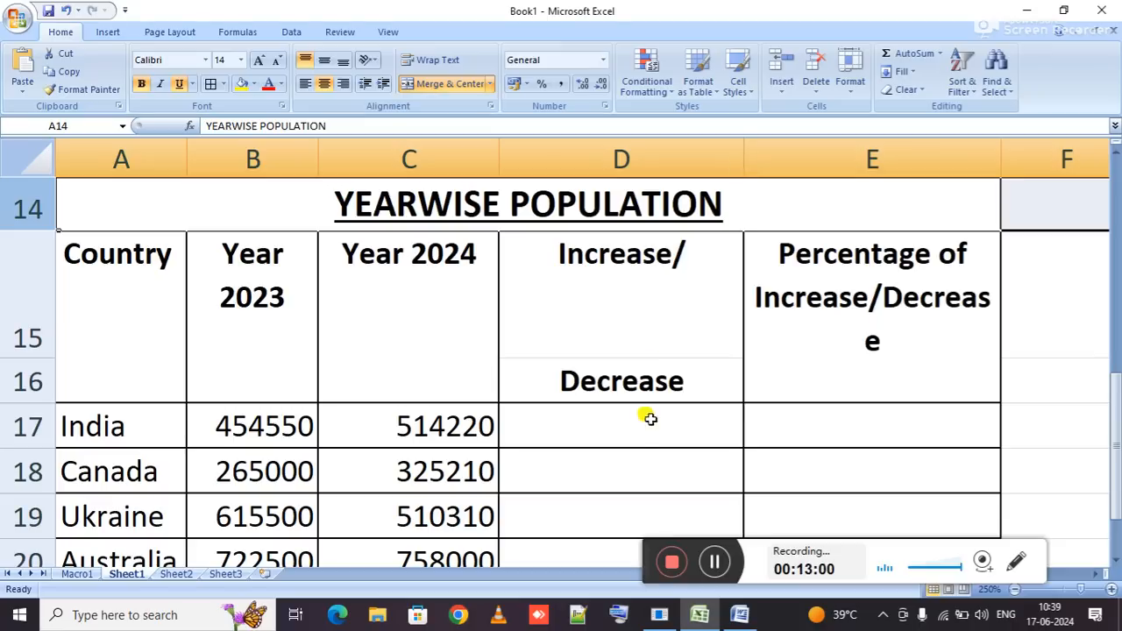
Clear "Decrease" from D16 and add it as a second line under "Increase/" in the D15 header.
double_click(686, 382)
key(Delete)
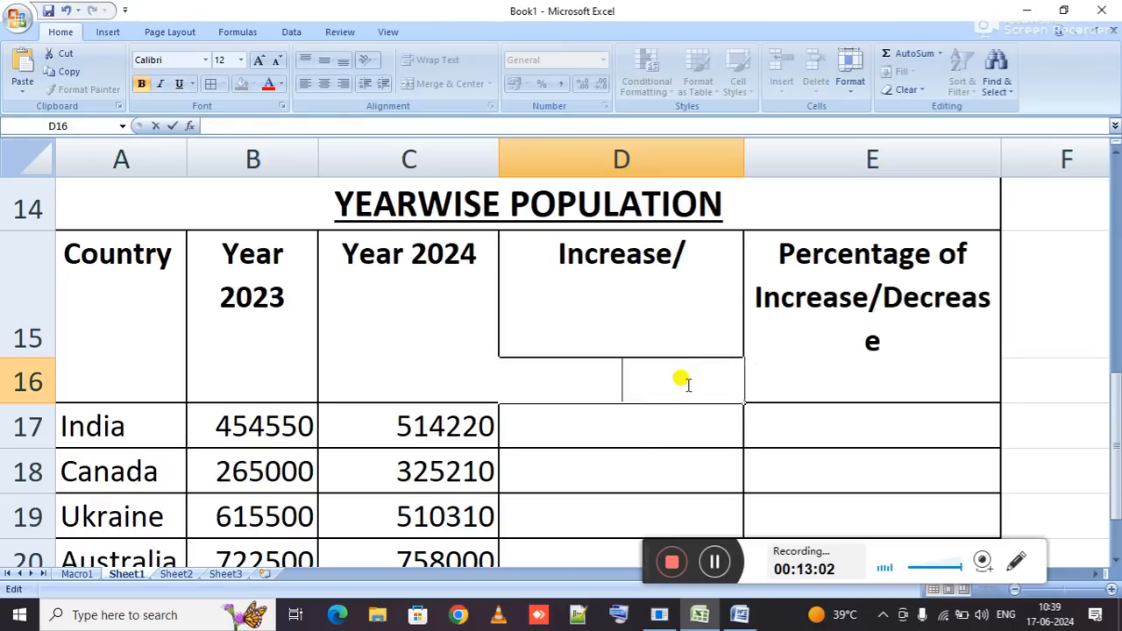
double_click(695, 262)
key(alt+Return)
text(Decrease)
key(Return)
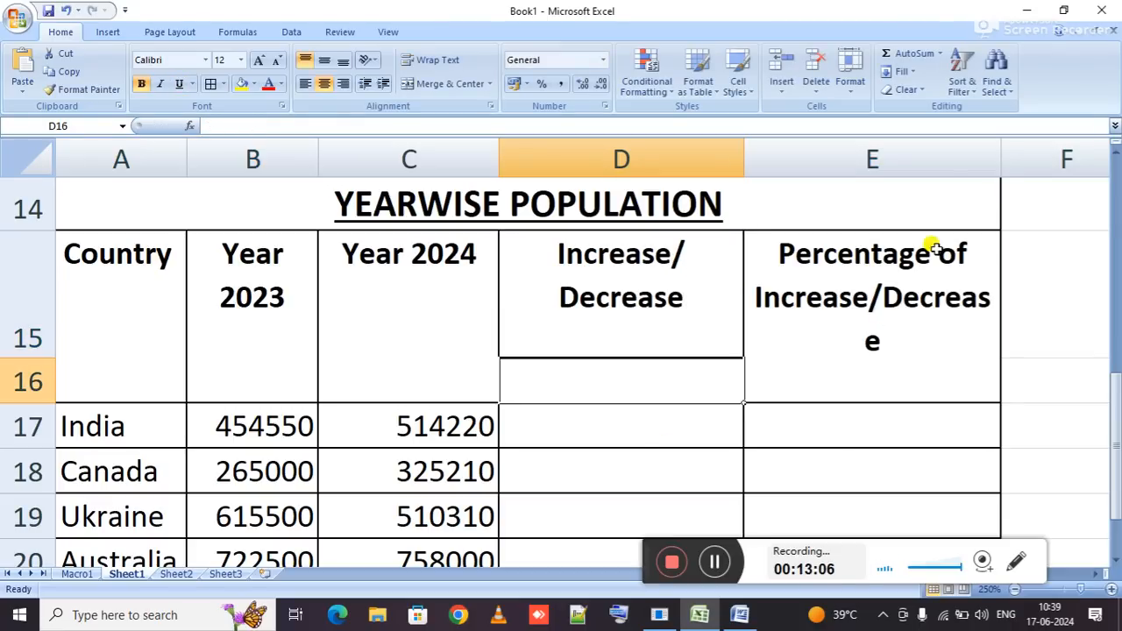
Widen column E slightly to fit its header and delete row 16 beneath the header row.
drag(1000, 158, 1039, 158)
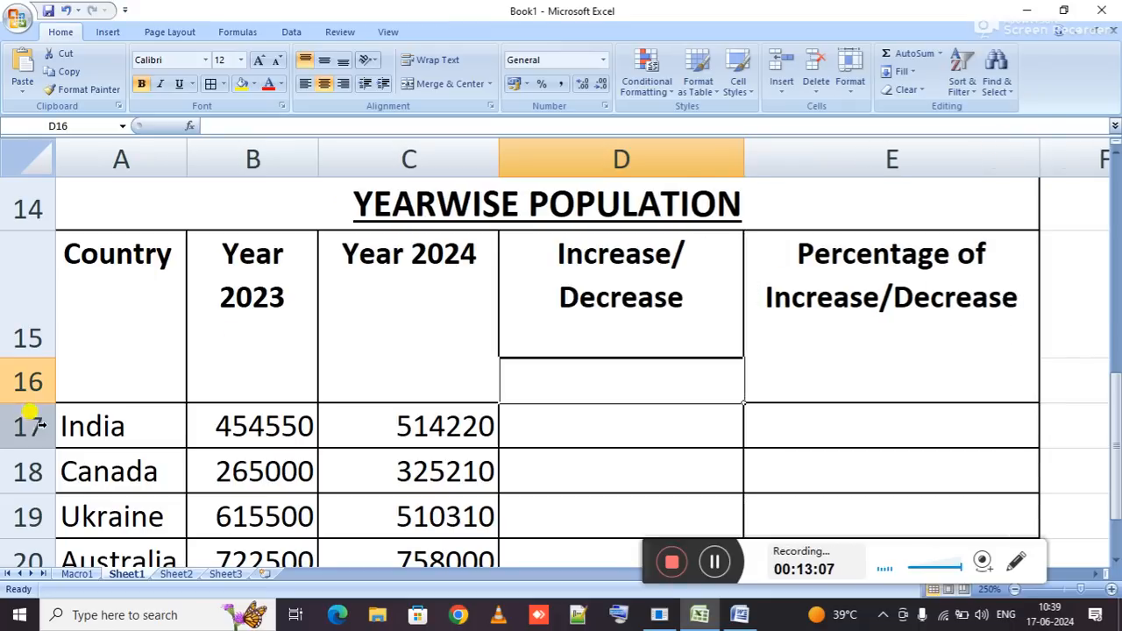
click(32, 380)
key(ctrl+minus)
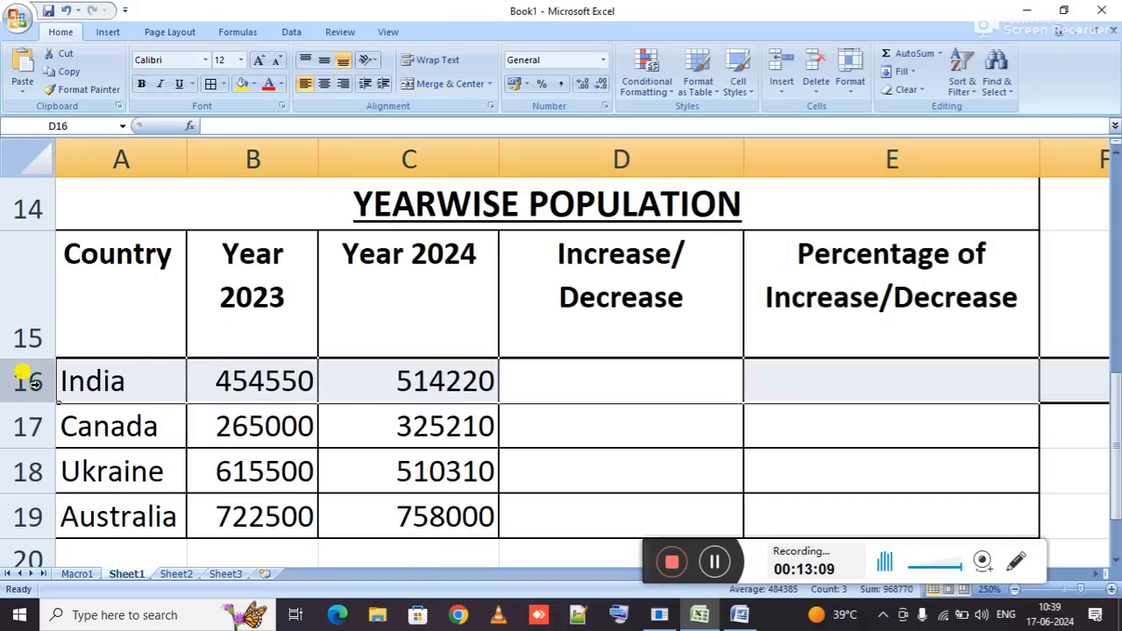
Clear the formatting of the whole Yearwise Population table, A14:E19, and give all its cells borders.
click(210, 349)
key(ctrl+a)
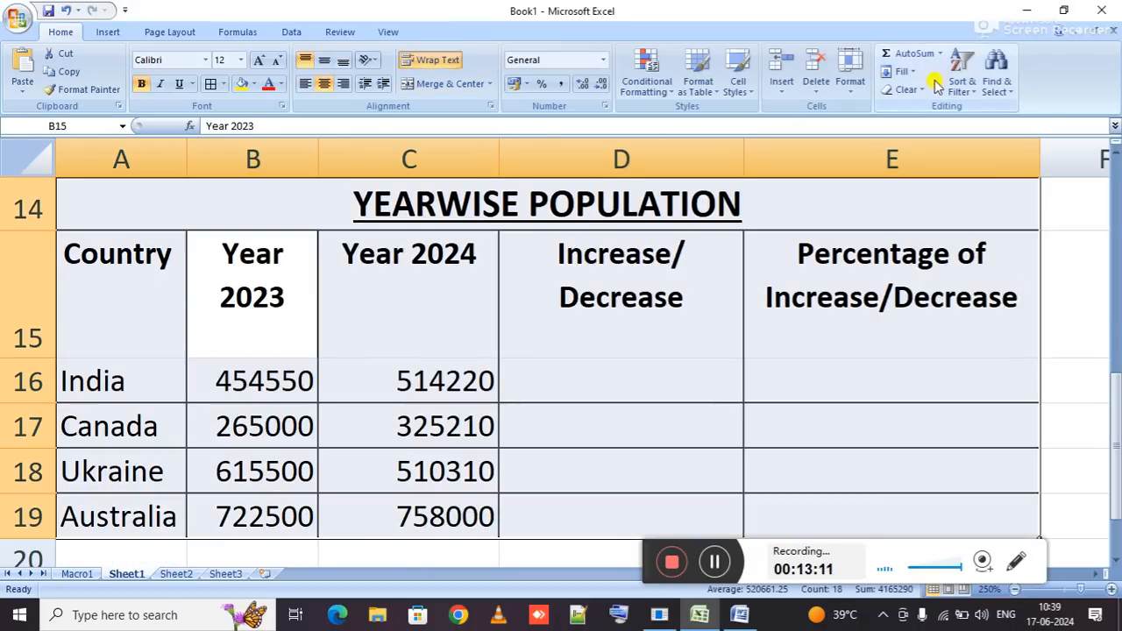
click(909, 90)
click(939, 128)
click(939, 128)
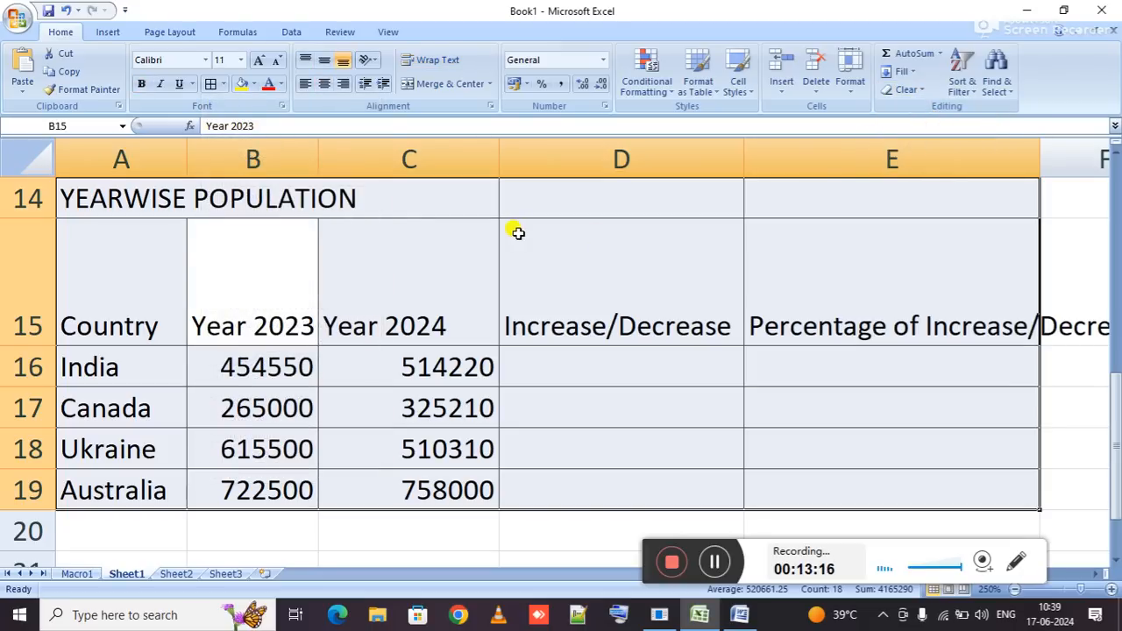
Break the D15 header into two lines, with "Decrease" below "Increase/".
click(692, 295)
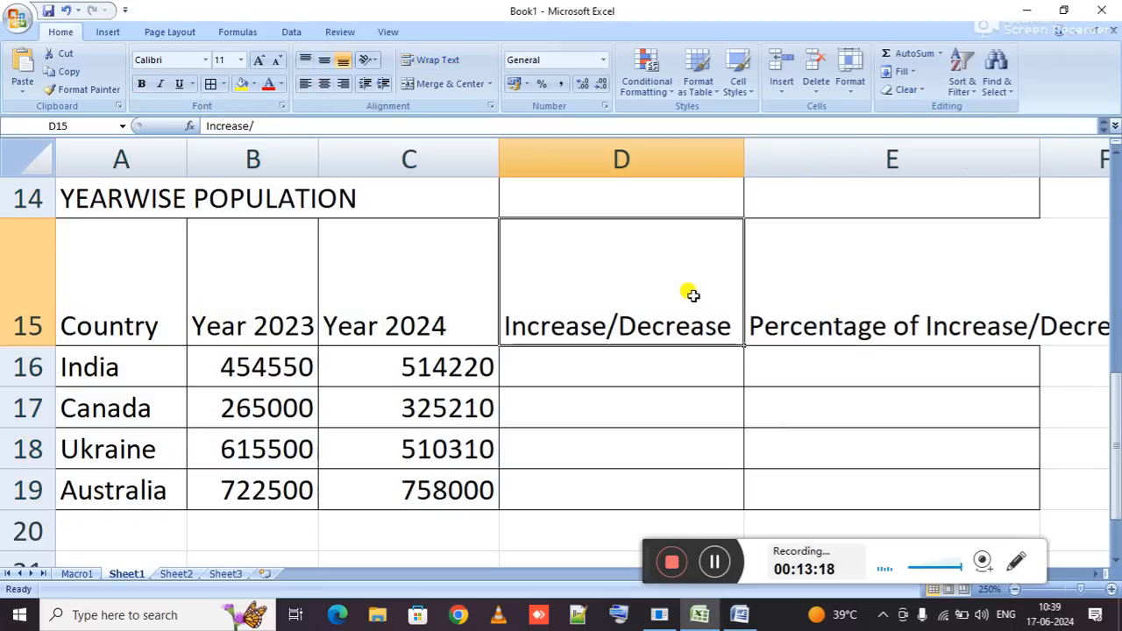
double_click(619, 324)
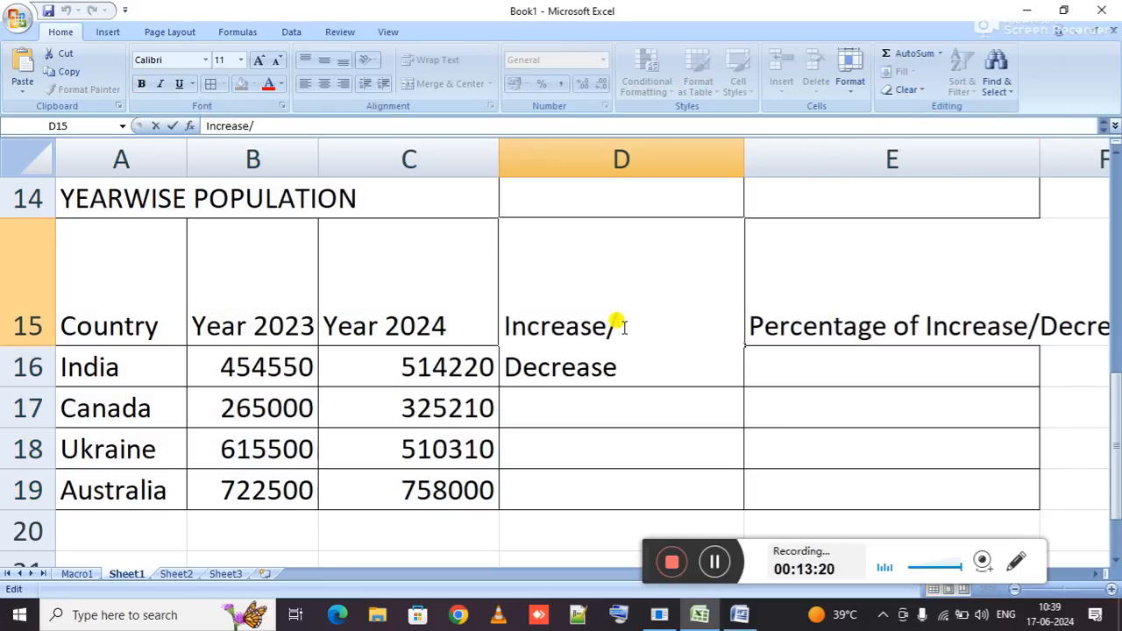
key(alt+Return)
key(Delete)
key(Tab)
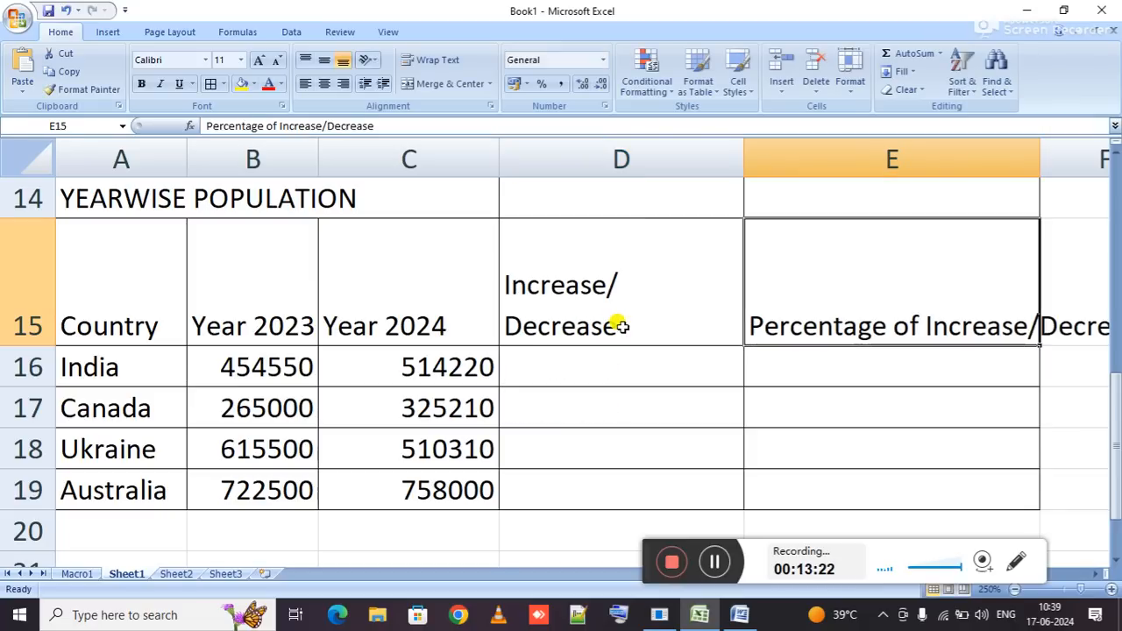
Break the E15 header after "Percentage of" and autofit the height of row 15 and the width of column E.
double_click(912, 331)
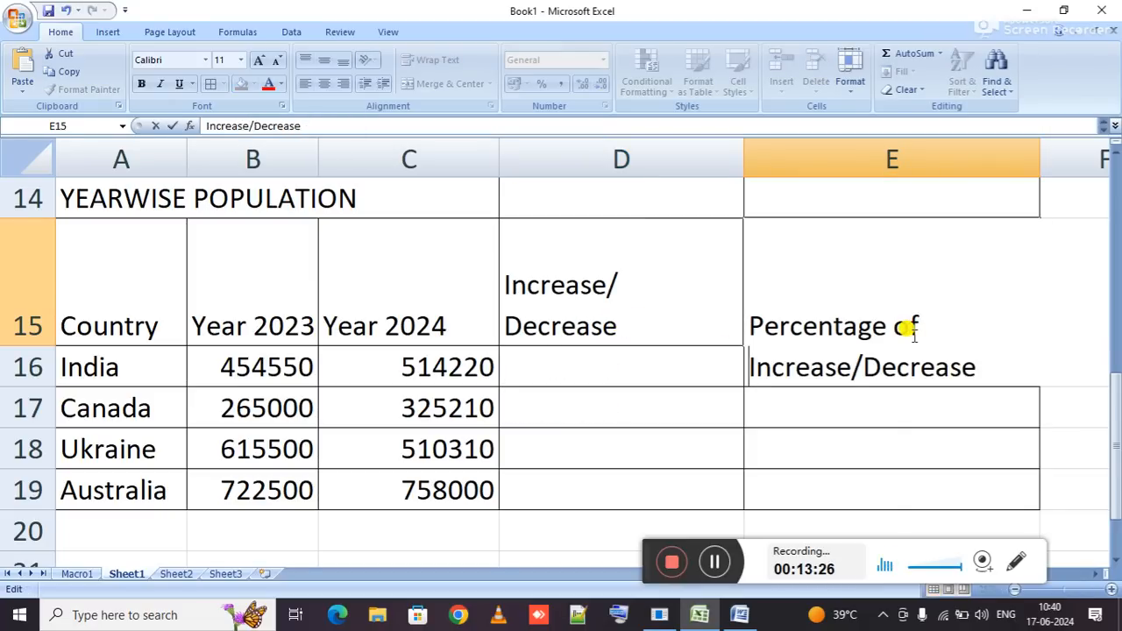
key(Return)
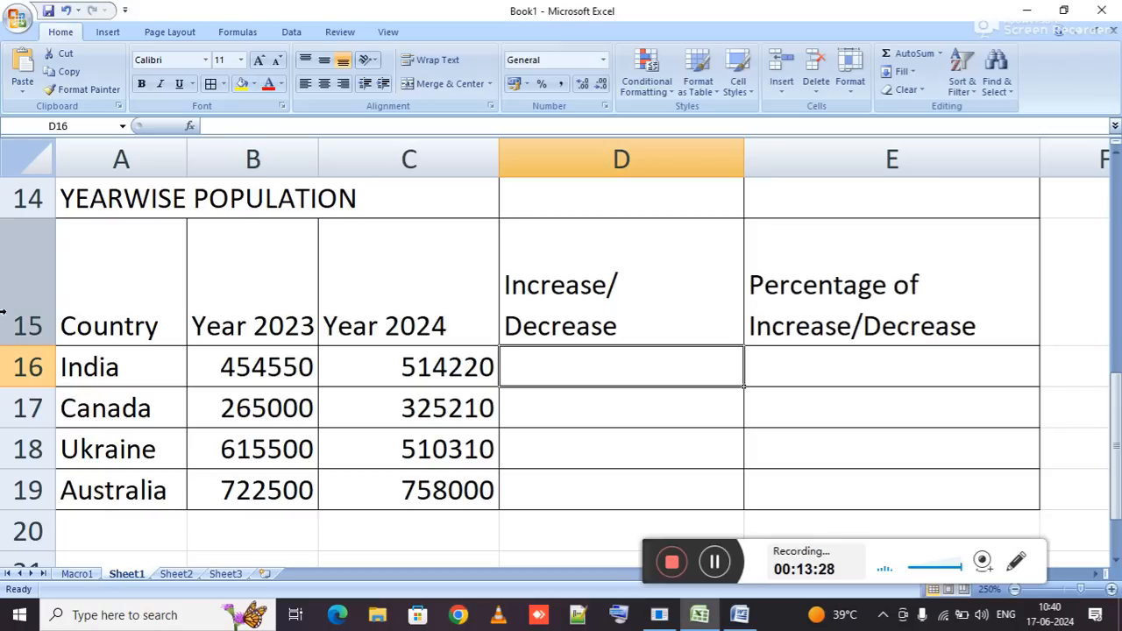
double_click(20, 345)
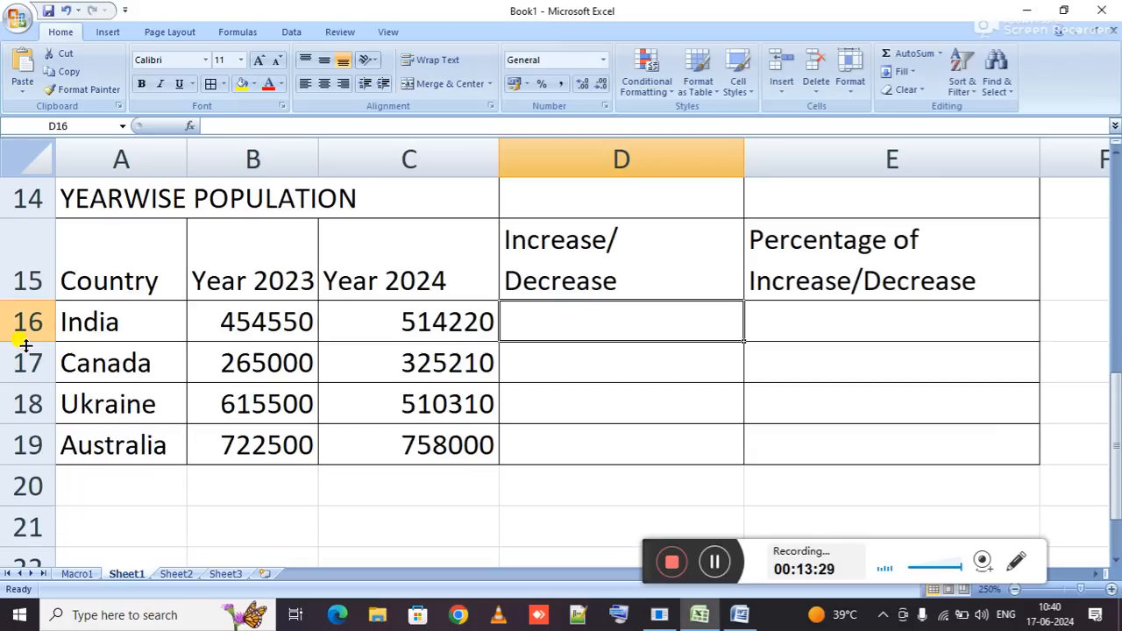
double_click(1040, 158)
Merge and center the YEARWISE POPULATION title across A14:E14.
key(Home)
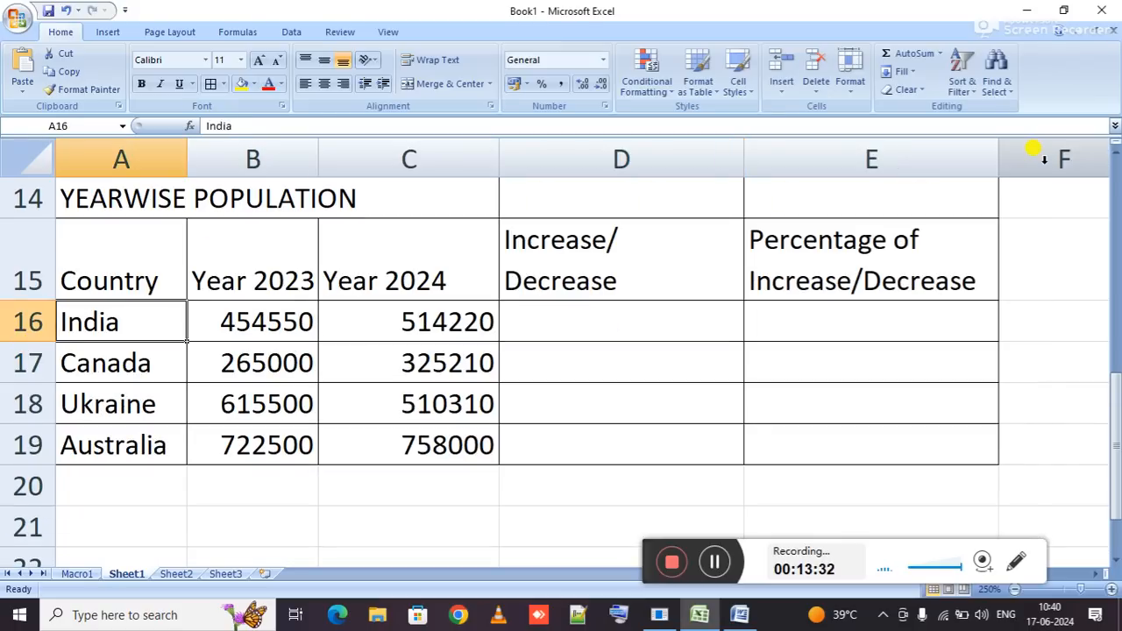
key(Up)
key(Up)
key(shift+Right)
key(shift+Right)
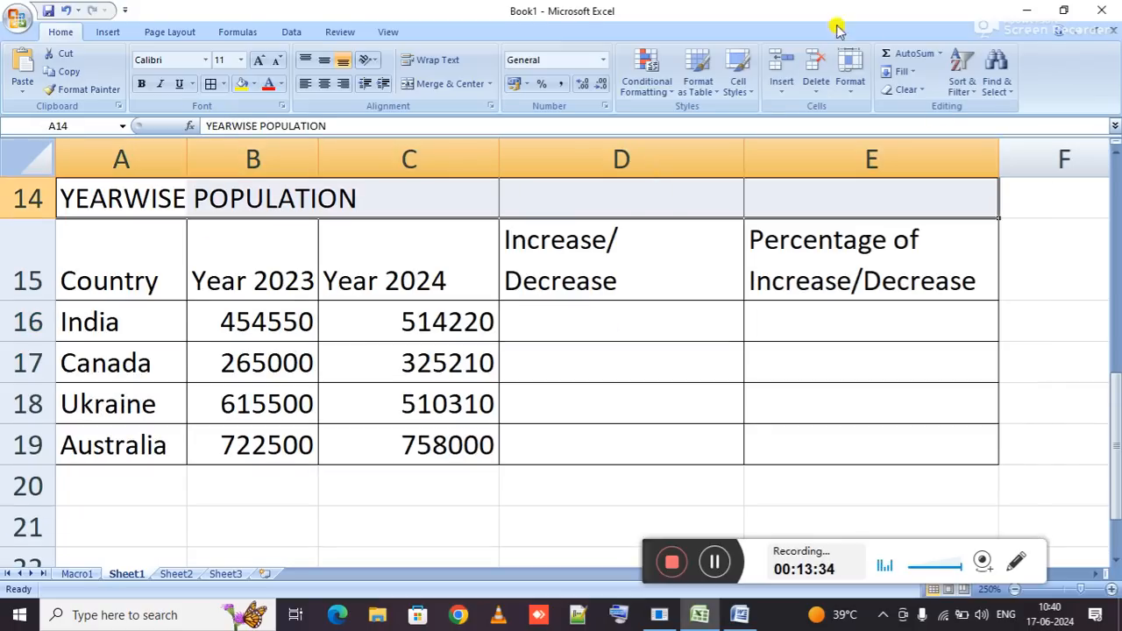
click(415, 85)
Make the title and header row, A14:E15, bold, top-aligned and horizontally centered.
key(shift+Down)
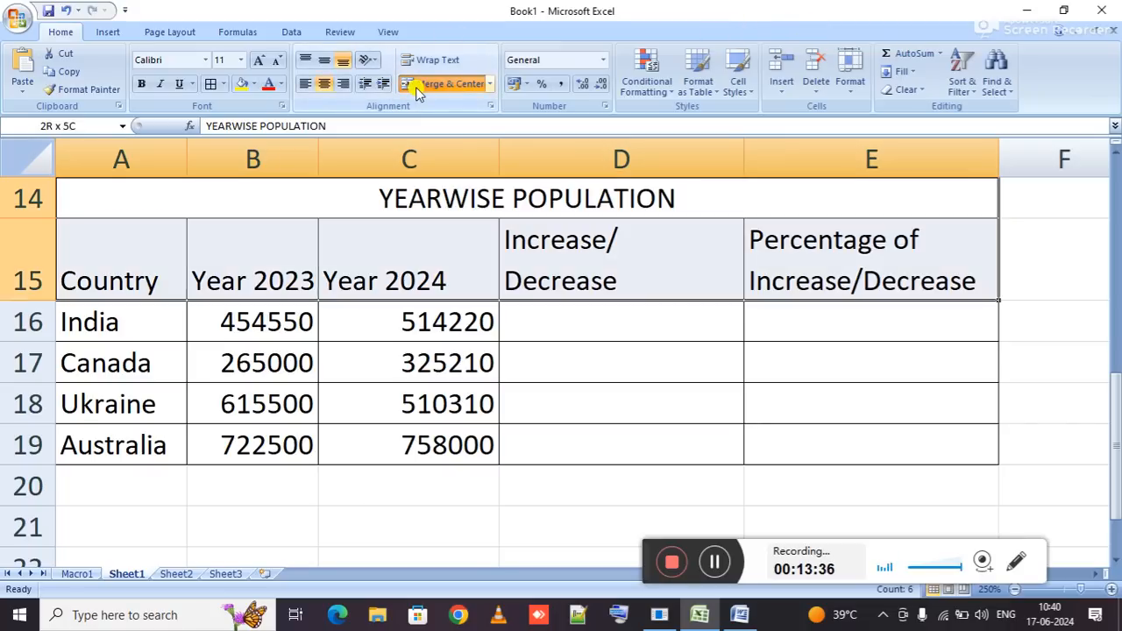
key(ctrl+b)
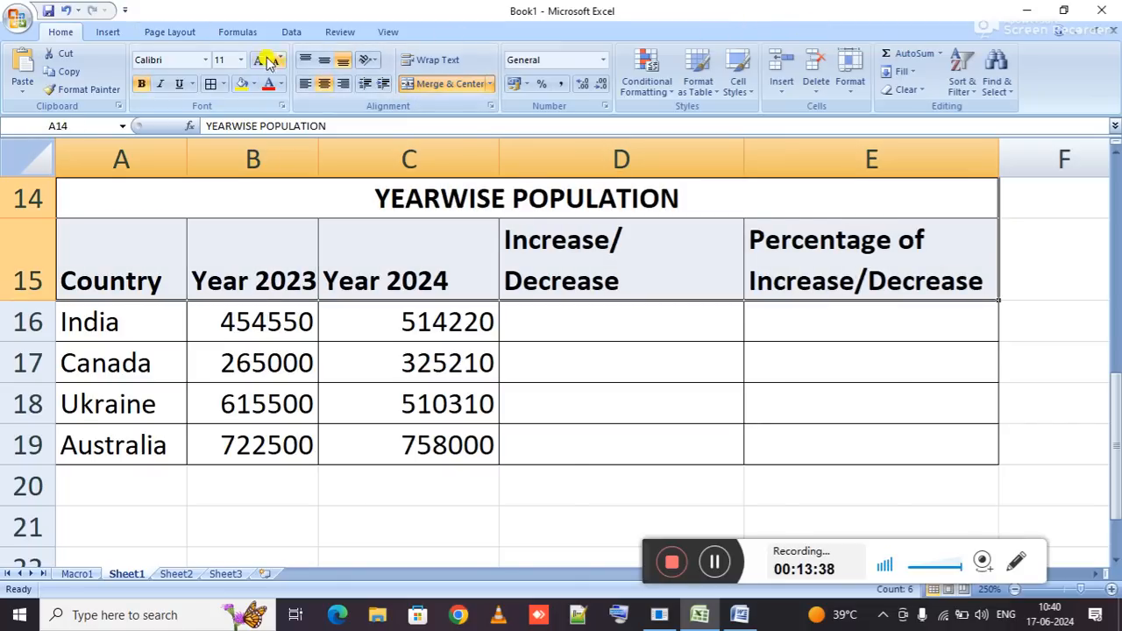
right_click(305, 59)
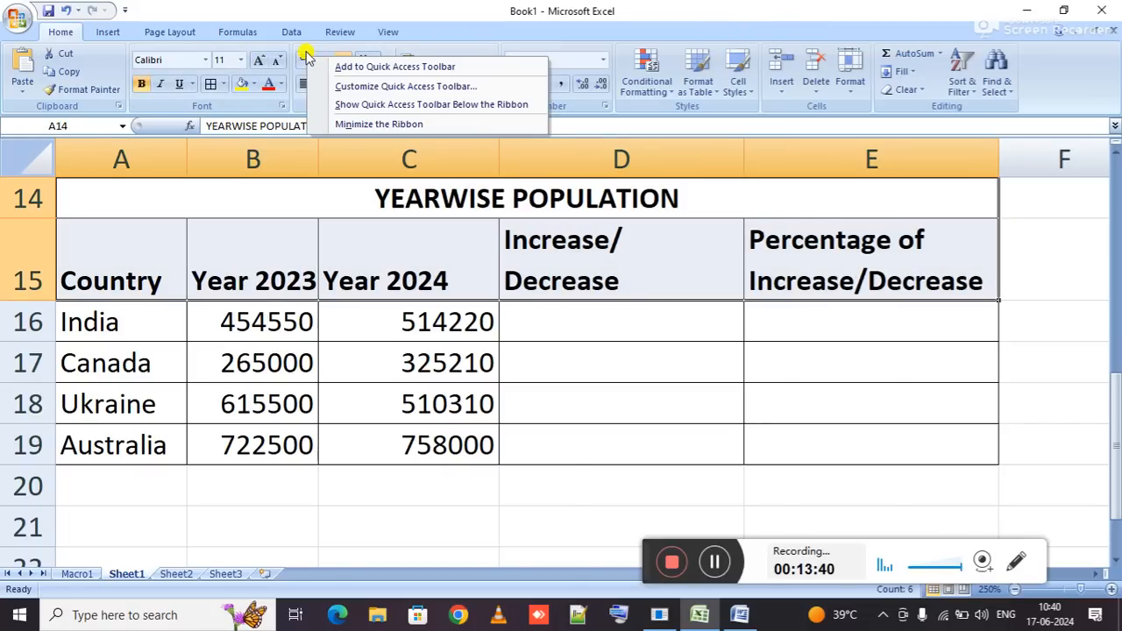
click(305, 60)
click(305, 60)
click(307, 83)
click(324, 83)
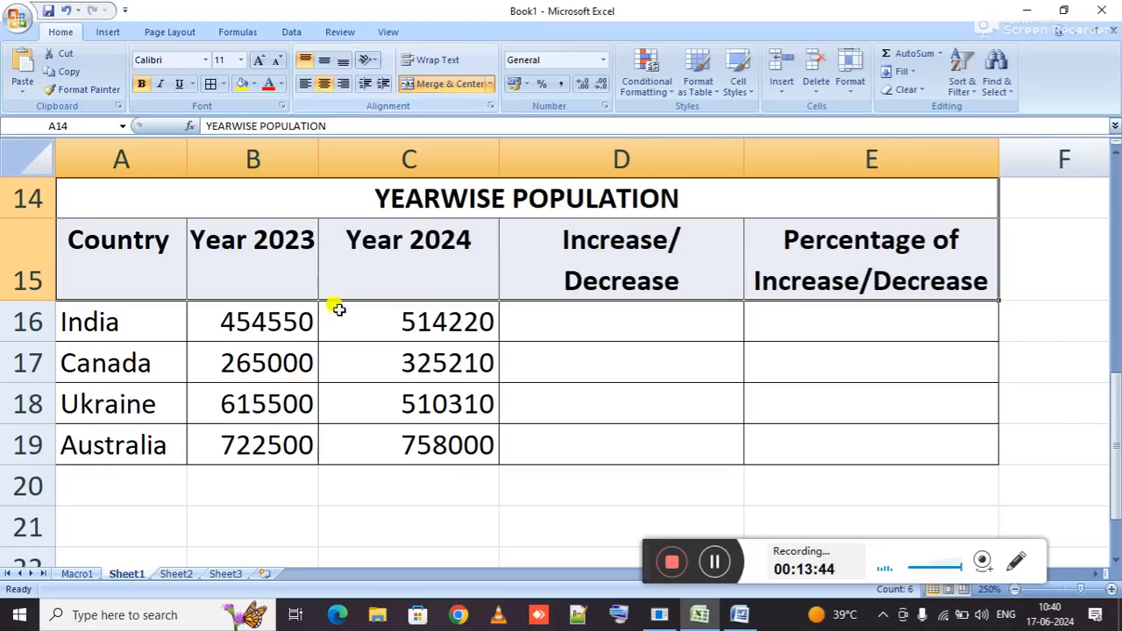
Autofit the width of column C and right-align the empty result cells D16:E19.
click(646, 317)
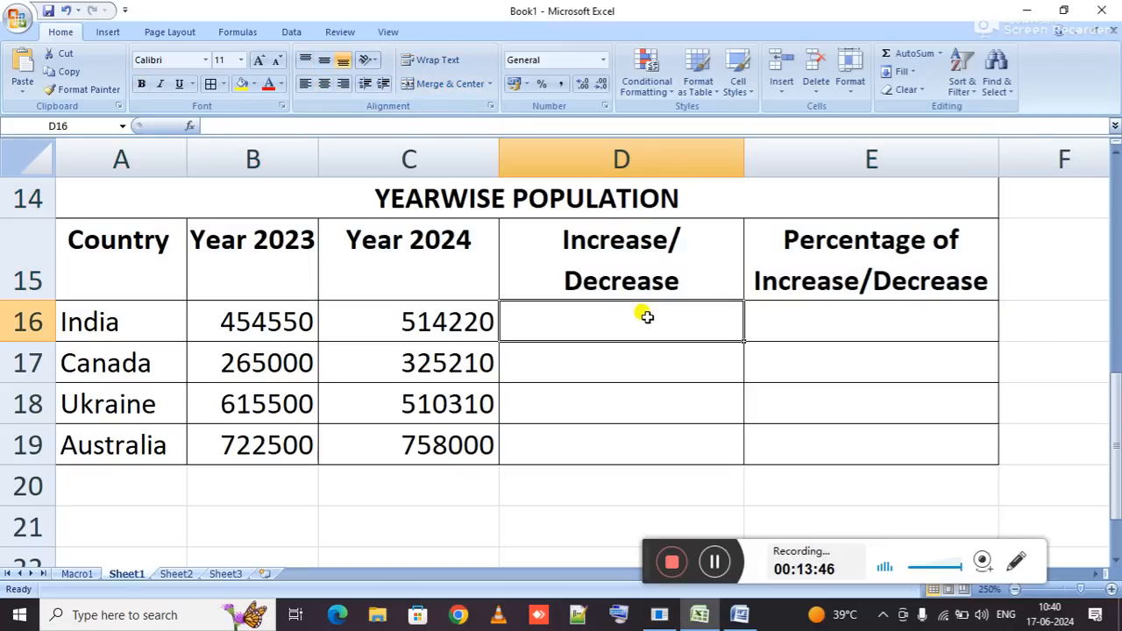
double_click(499, 149)
drag(631, 328, 800, 435)
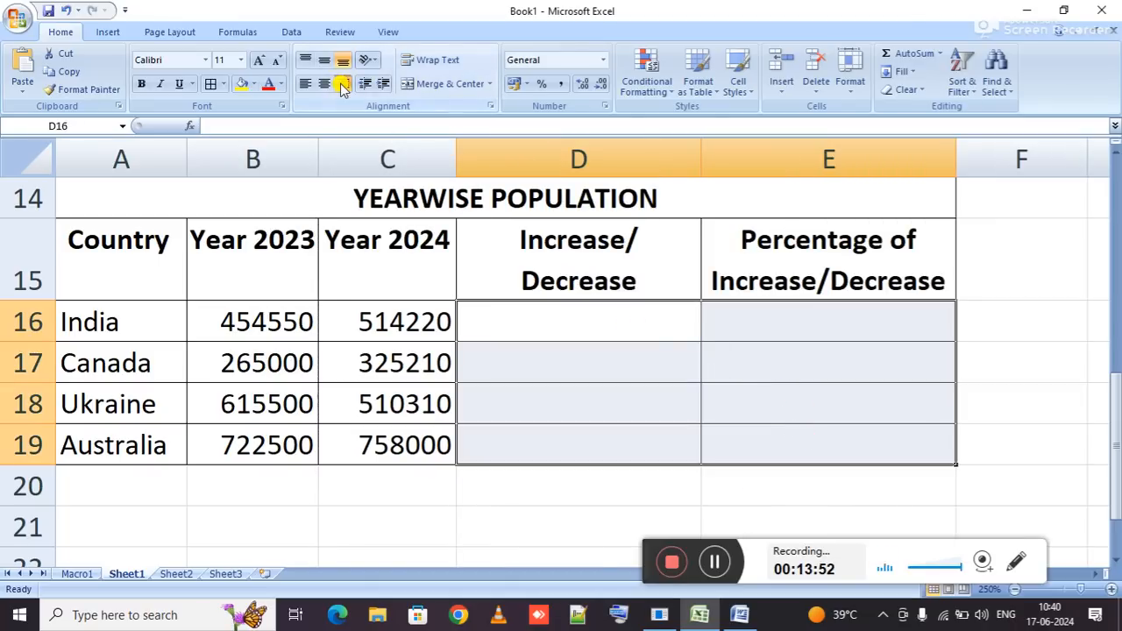
Calculate India's population change from 2023 to 2024 in D16 with the formula =C16-B16.
click(659, 332)
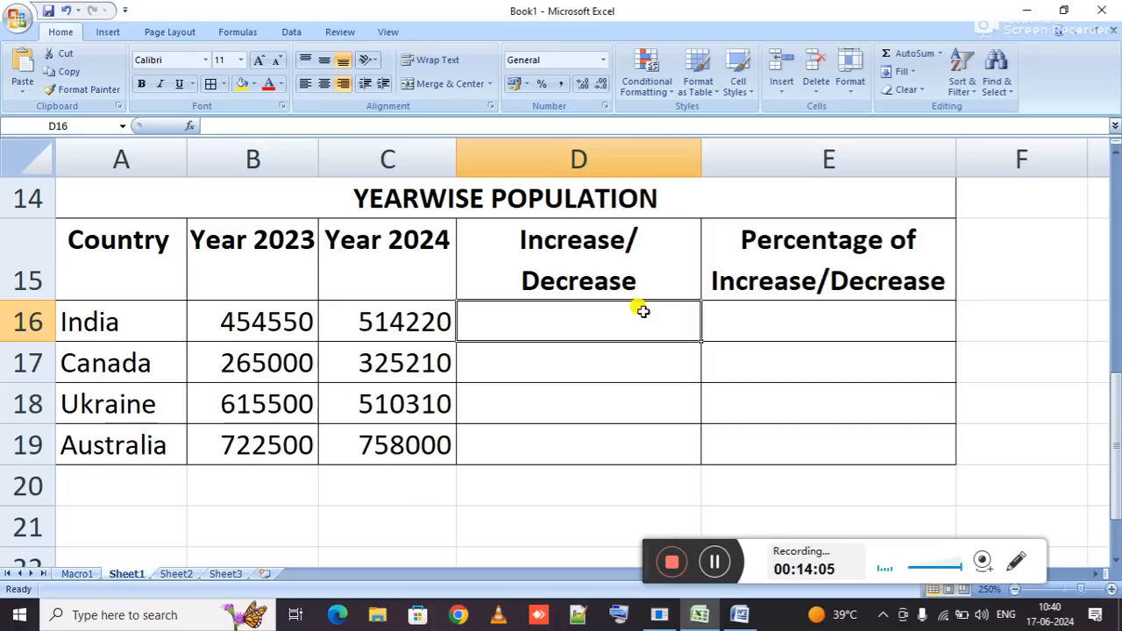
click(272, 315)
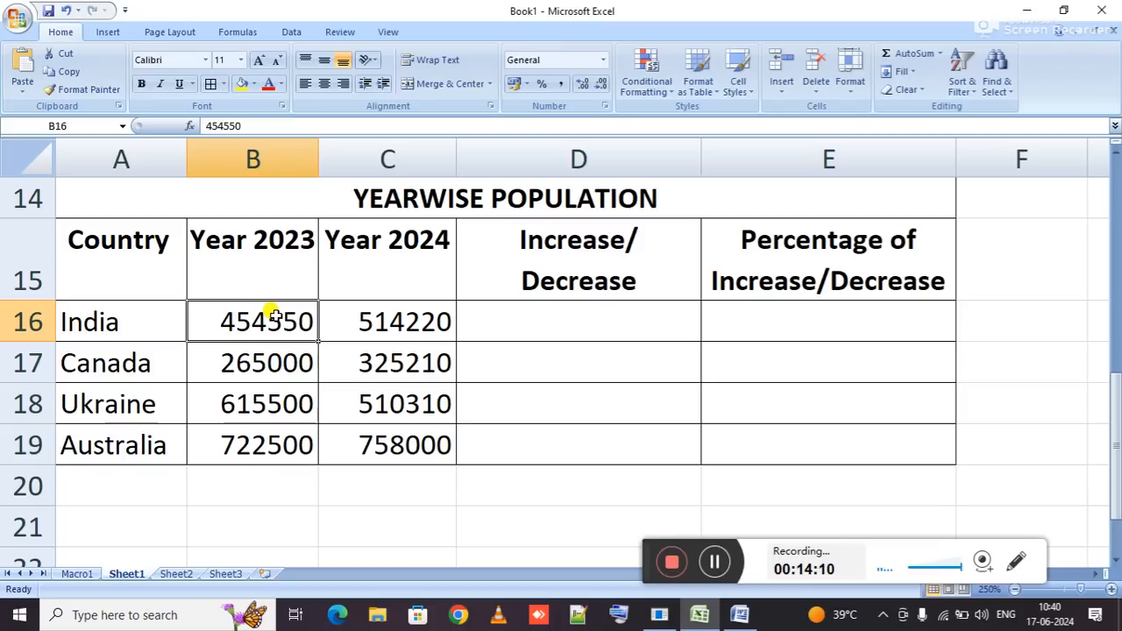
drag(272, 314, 261, 440)
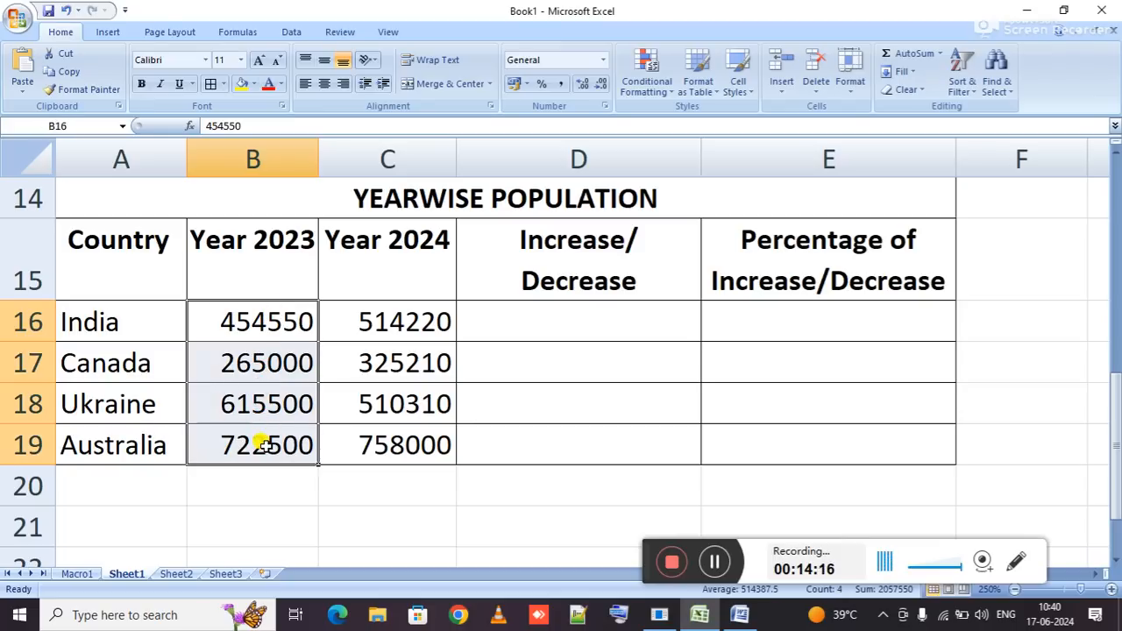
drag(380, 311, 401, 445)
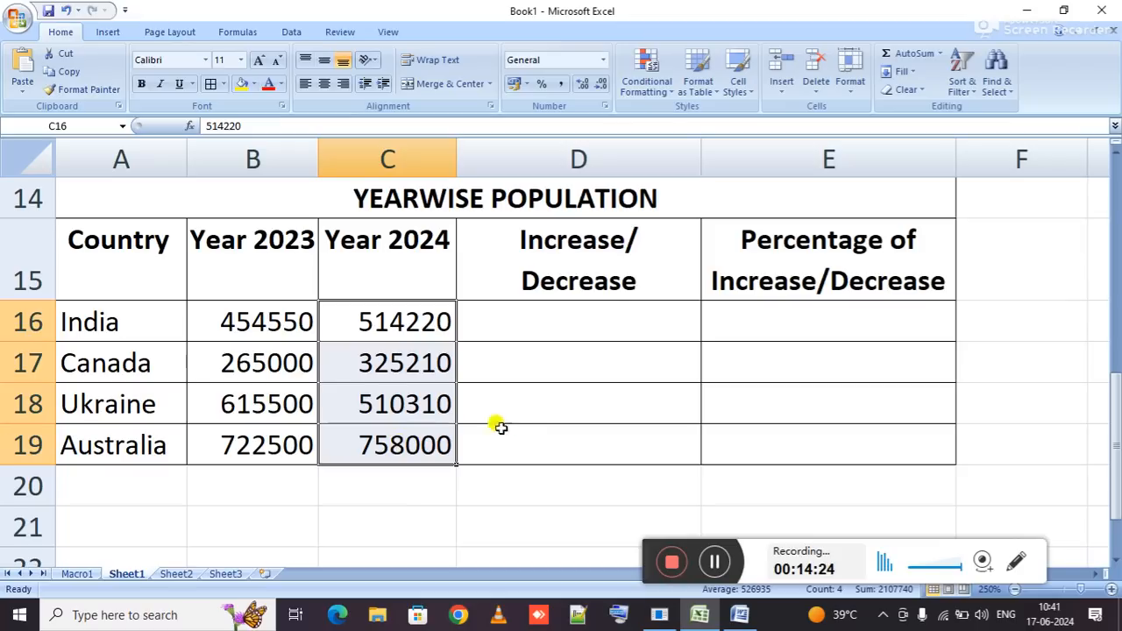
click(615, 323)
text(=)
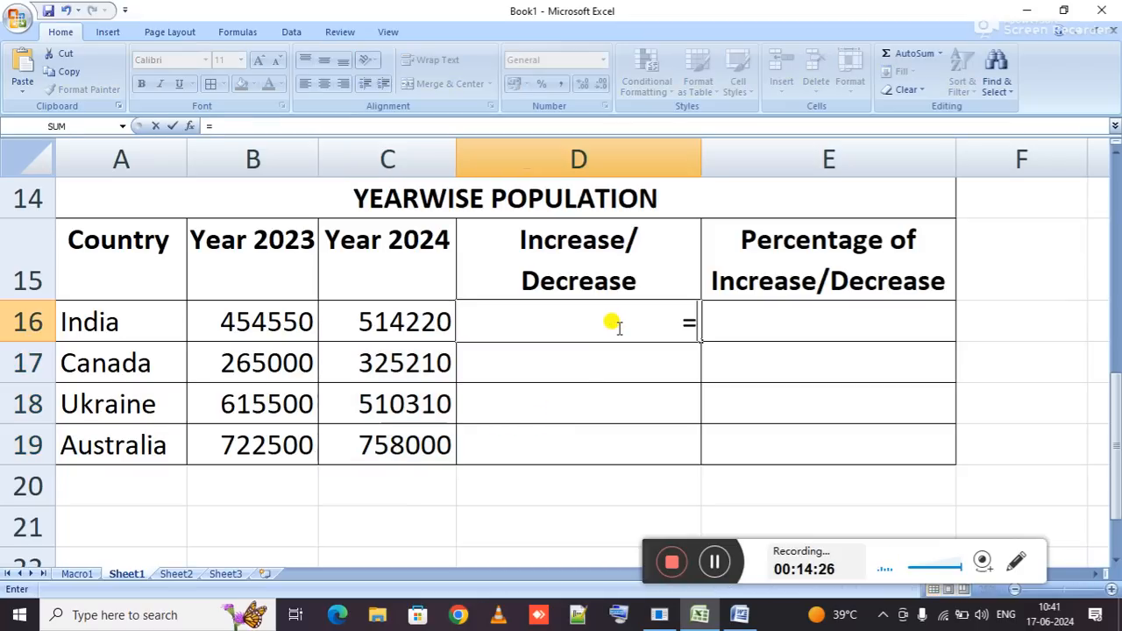
key(Left)
text(-)
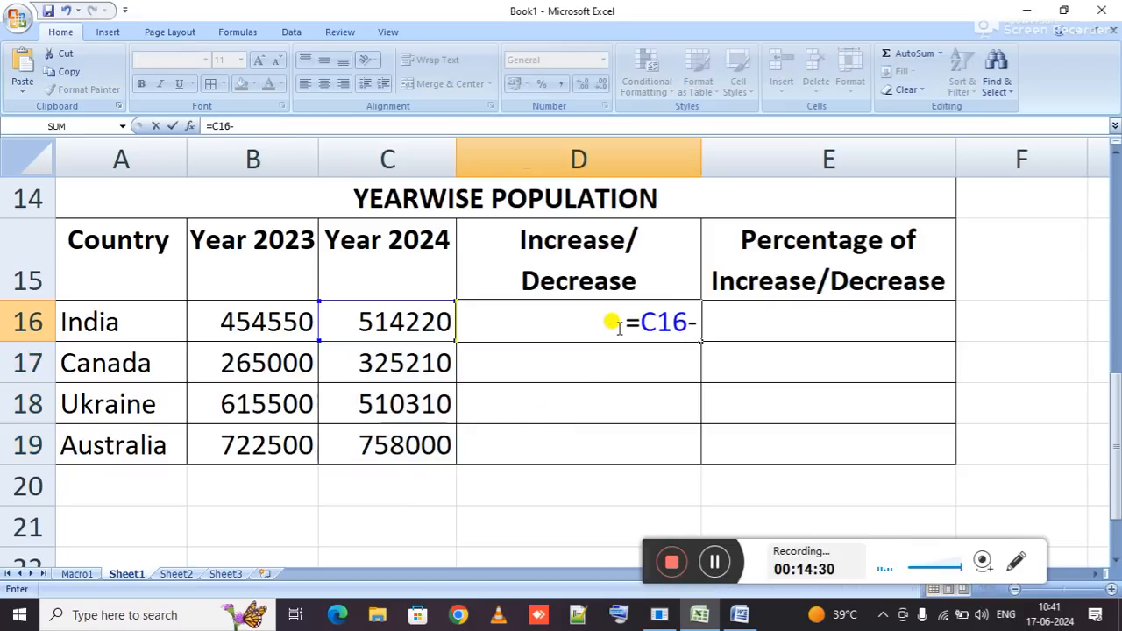
key(Left)
key(Left)
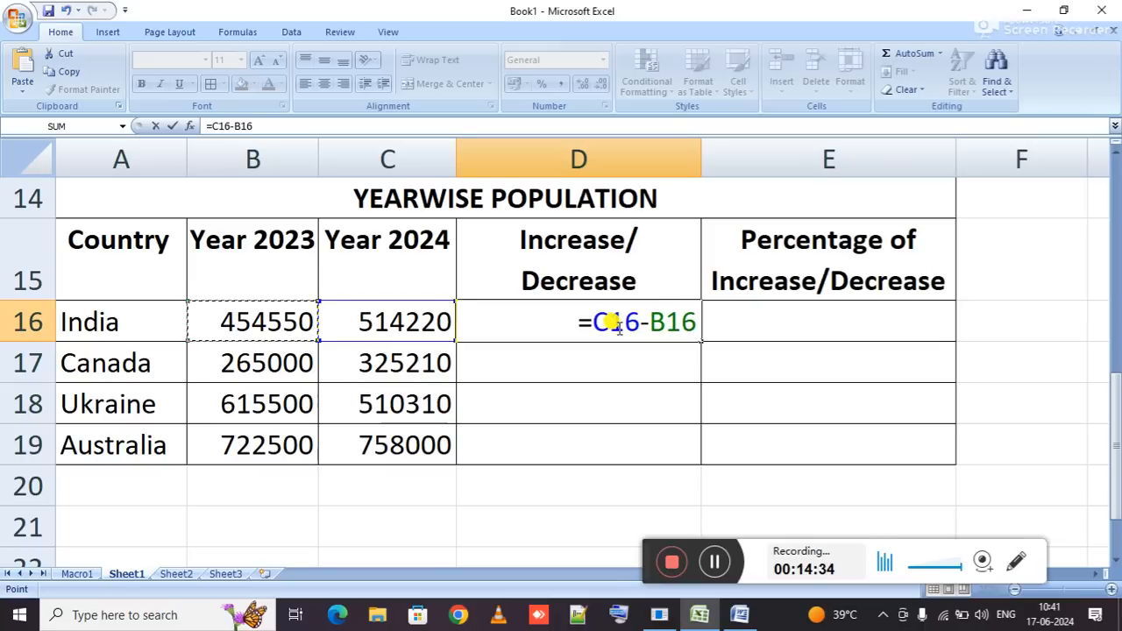
key(Return)
Fill the increase/decrease formula from D16 down through D19 for Canada, Ukraine and Australia.
key(ctrl+d)
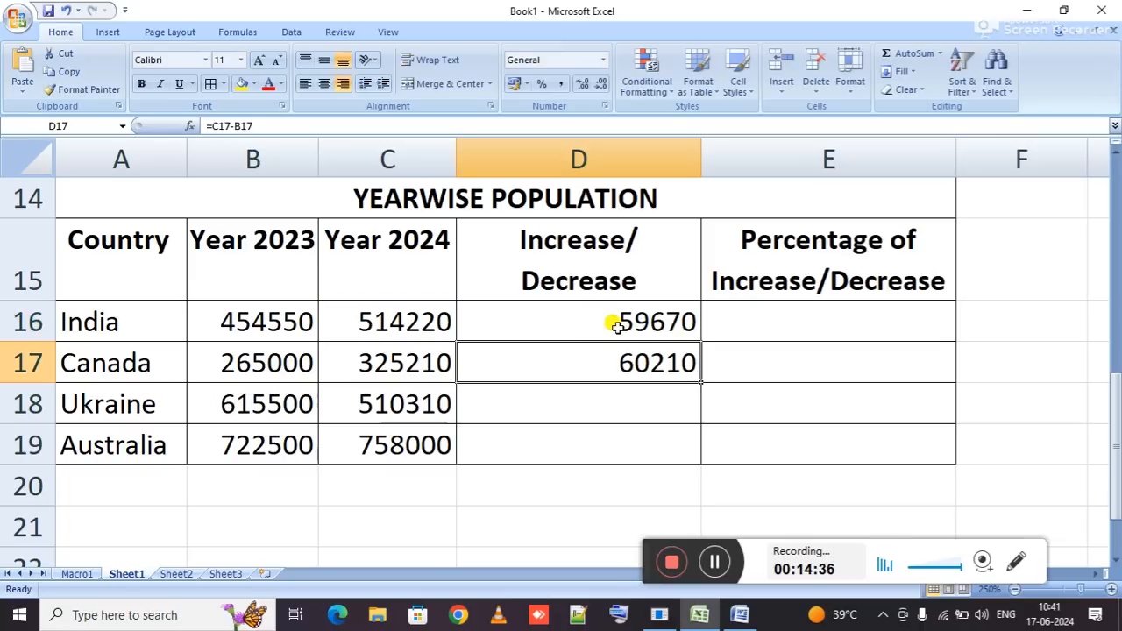
key(Down)
key(ctrl+d)
key(Down)
key(ctrl+d)
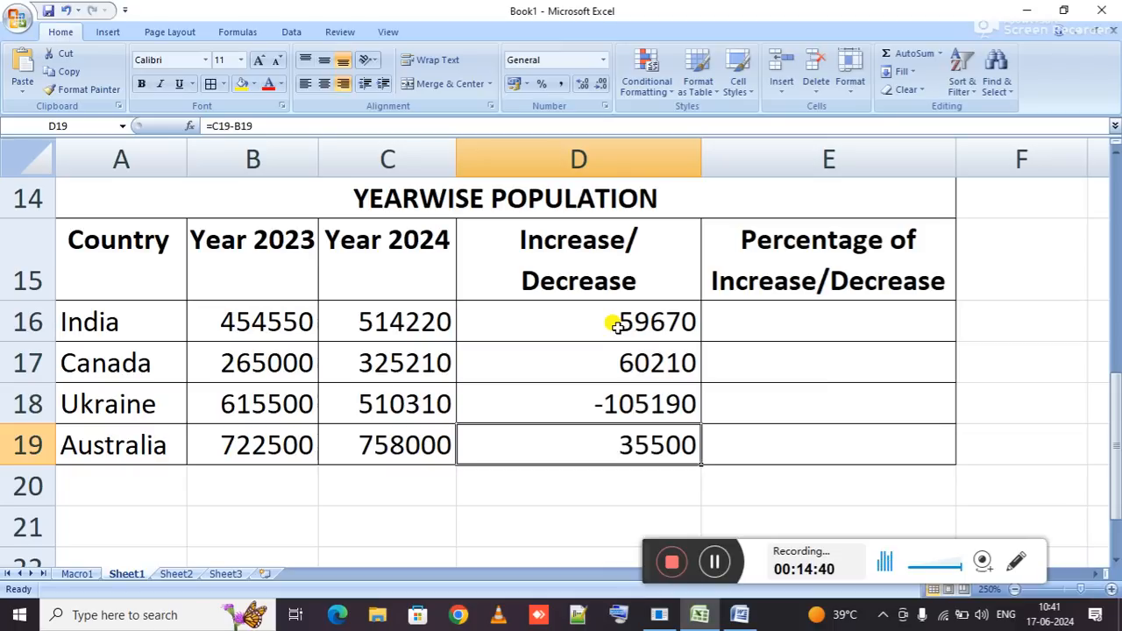
Calculate India's percentage of increase/decrease in E16 with the formula =D16/B16%.
click(741, 329)
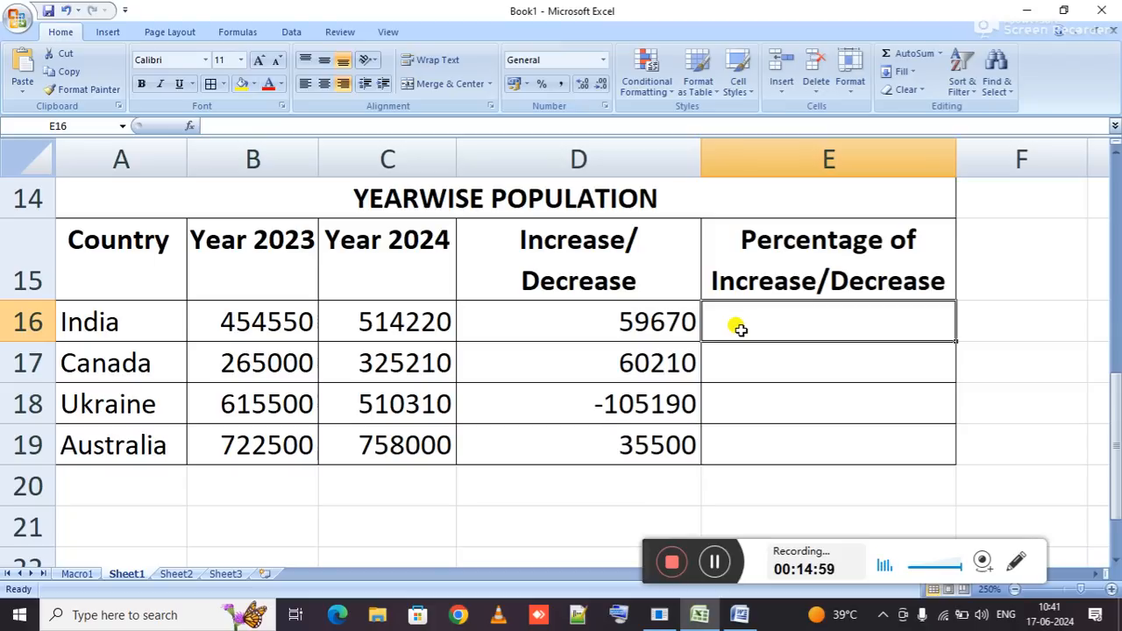
text(=)
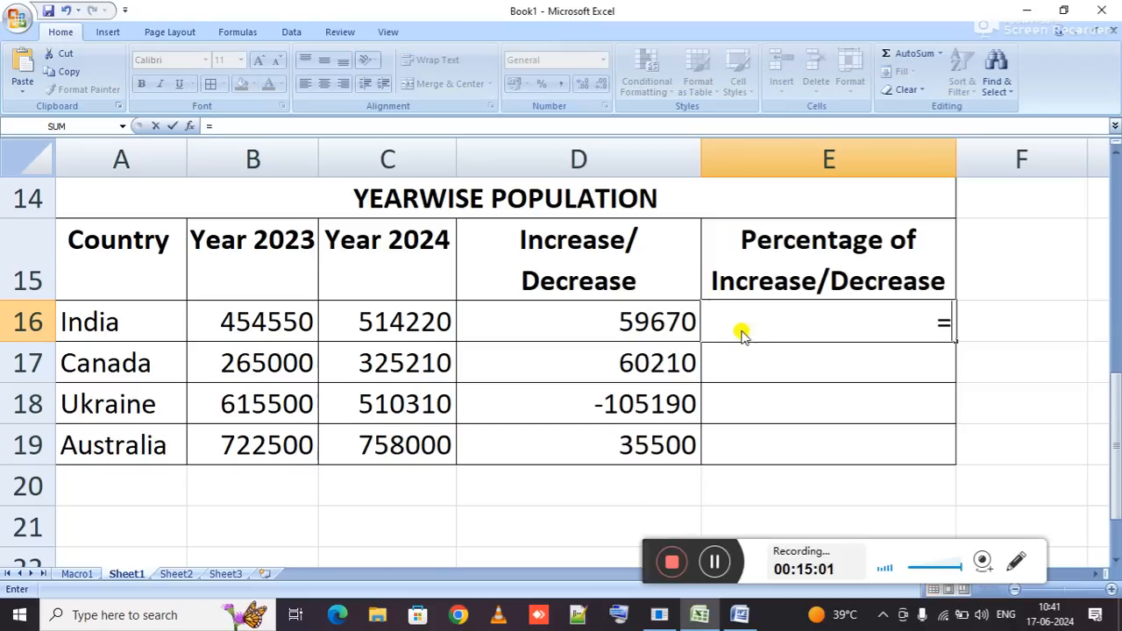
key(Left)
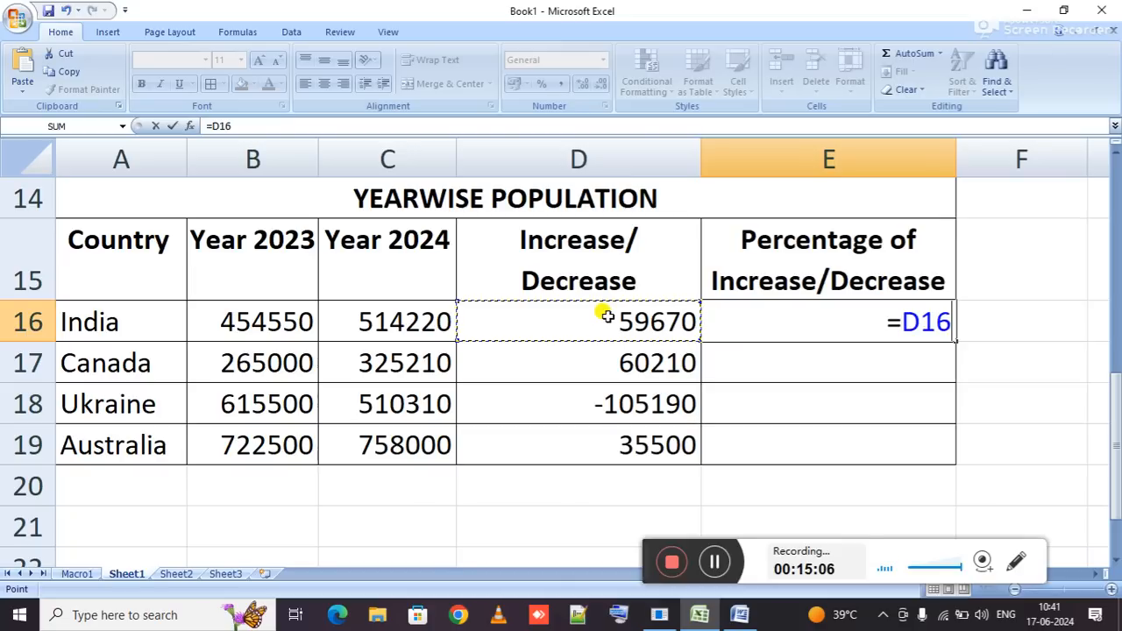
text(/)
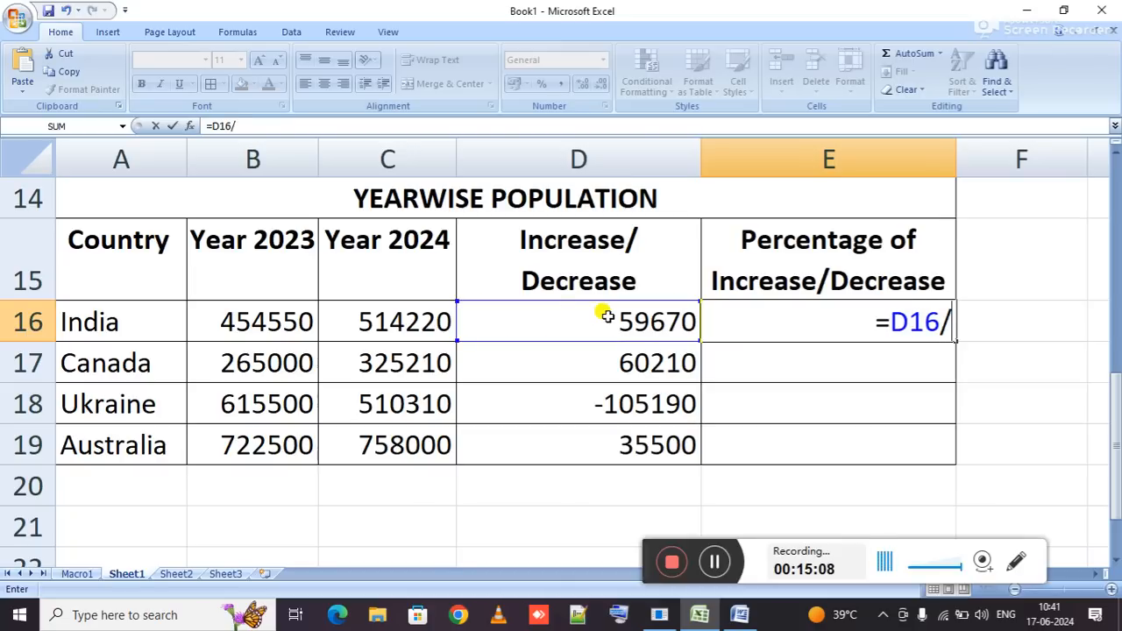
click(214, 316)
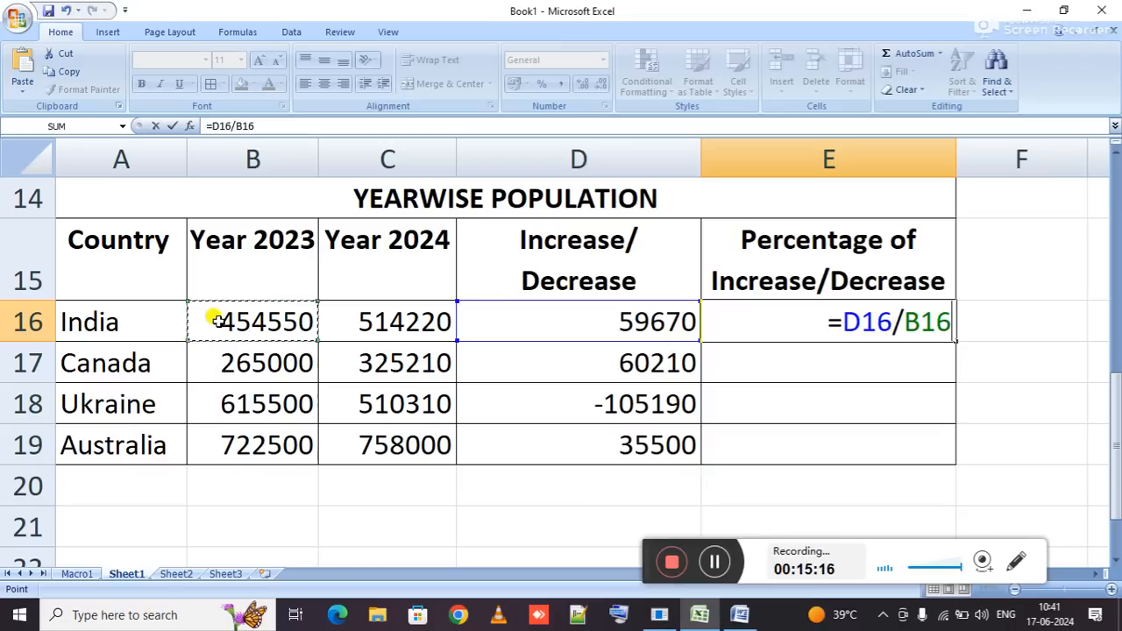
text(%)
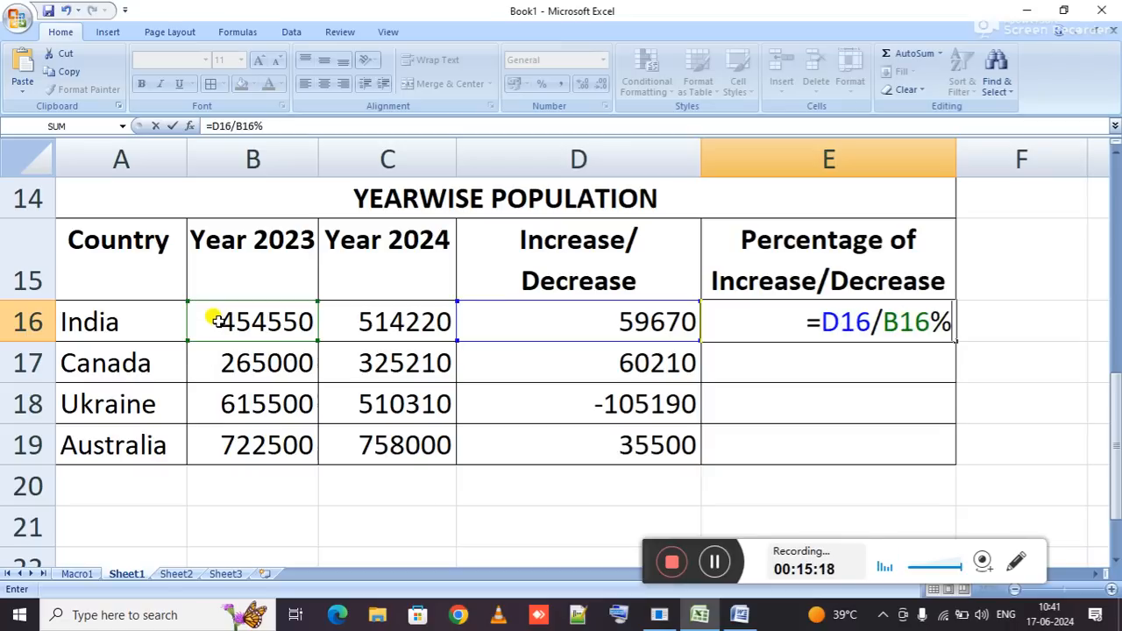
key(Return)
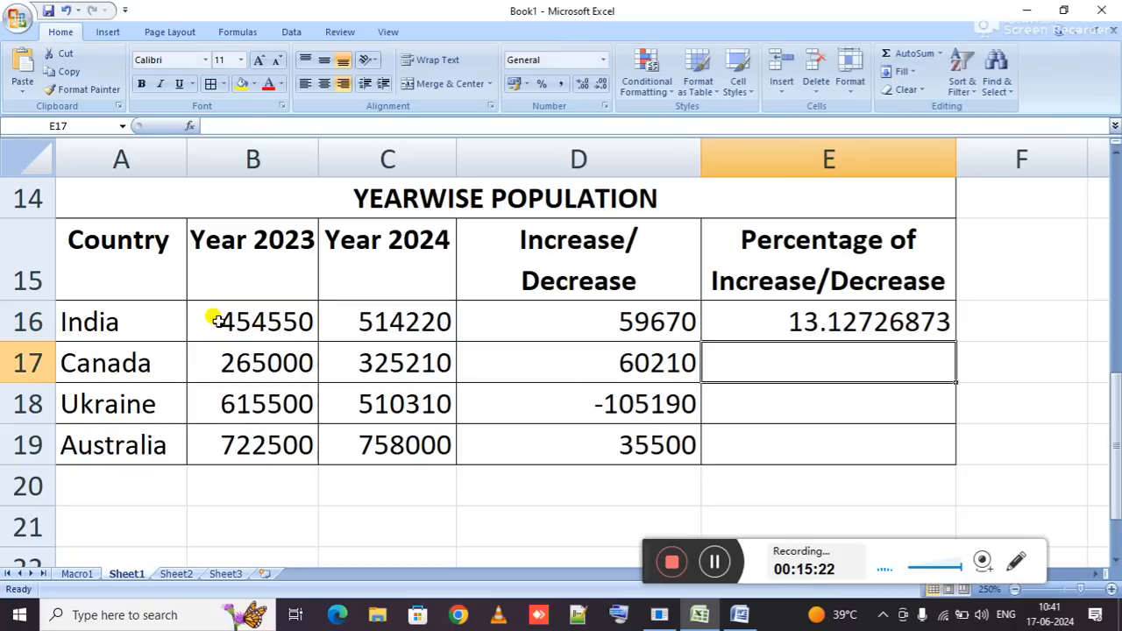
Fill the percentage formula from E16 down through E19 for the remaining countries.
key(ctrl+d)
key(Down)
key(ctrl+d)
key(Down)
key(ctrl+d)
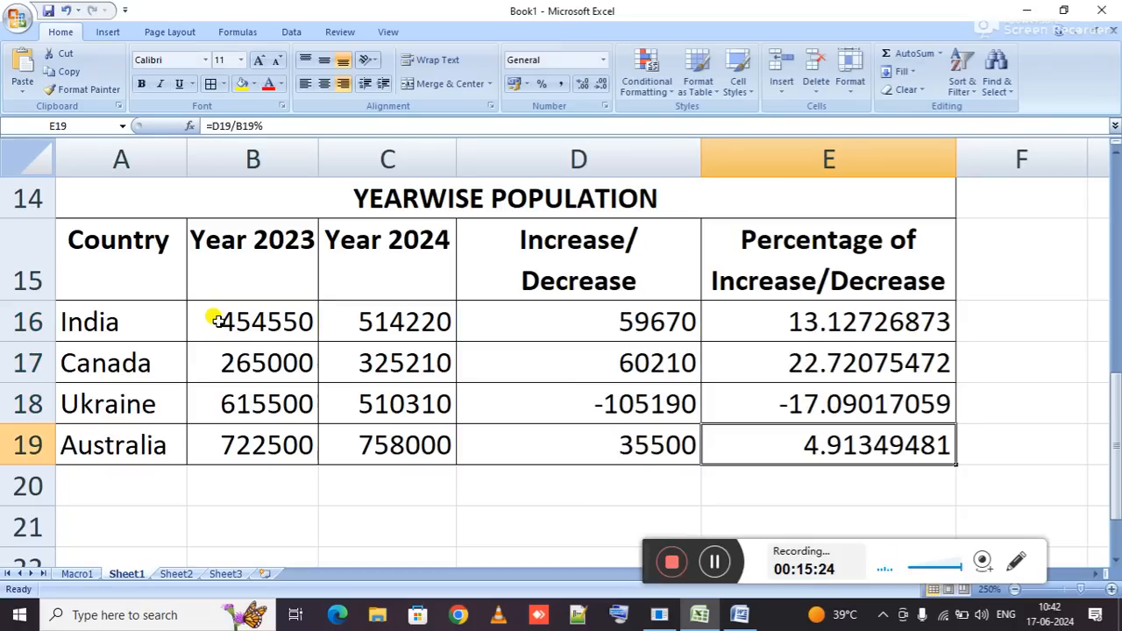
Check the formulas in D16 and E16 and Ukraine's percentage in E18 without changing them.
click(619, 318)
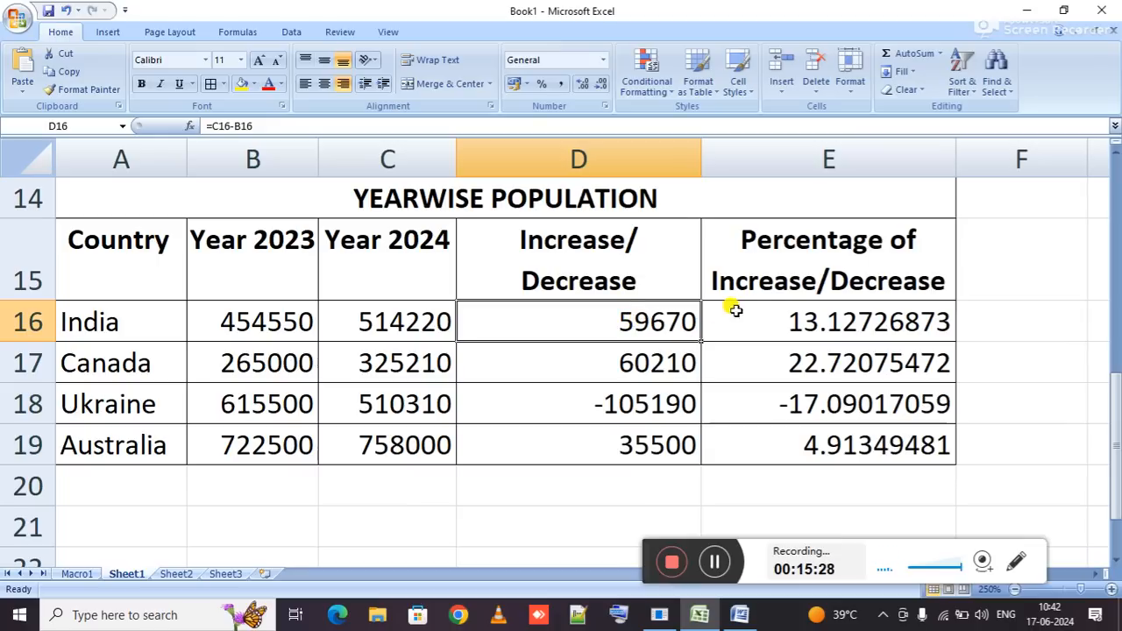
click(810, 319)
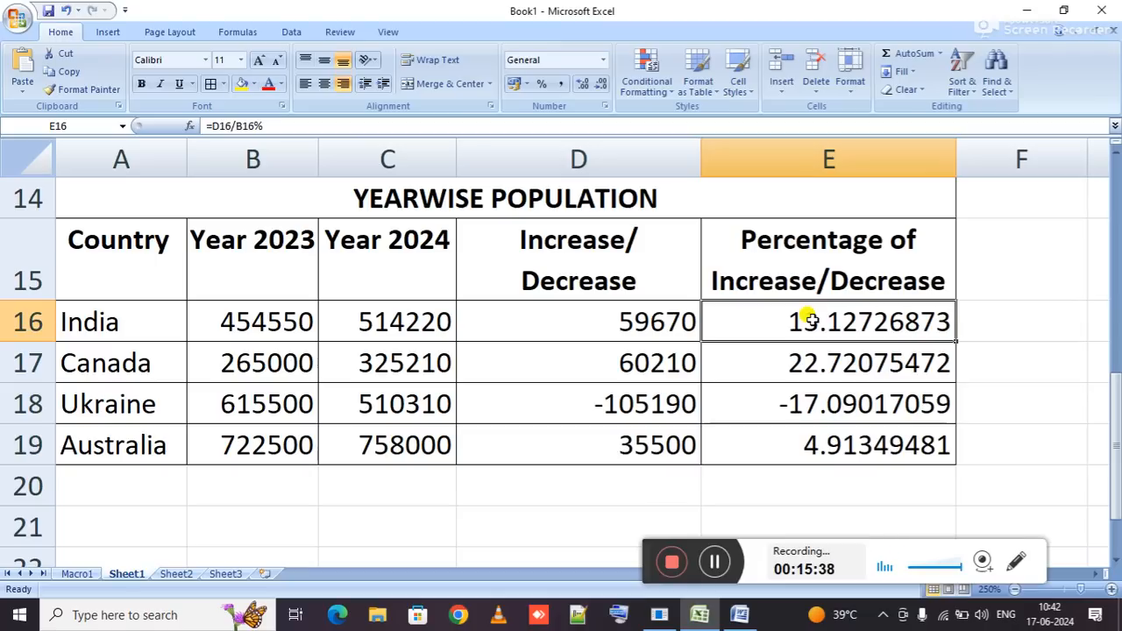
click(817, 392)
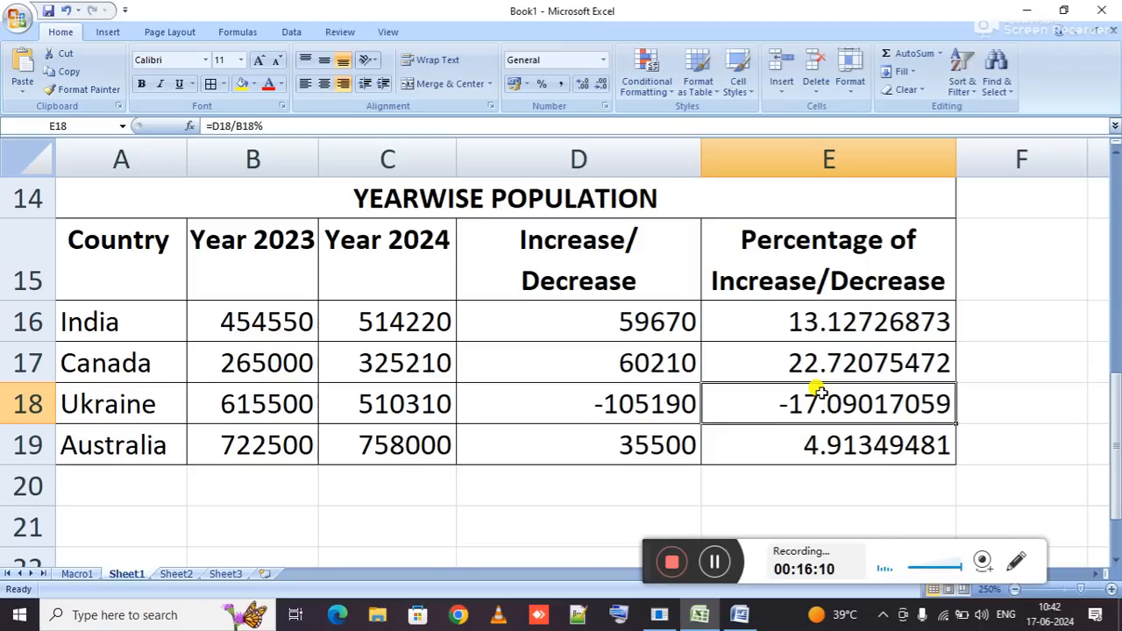
double_click(771, 401)
key(Escape)
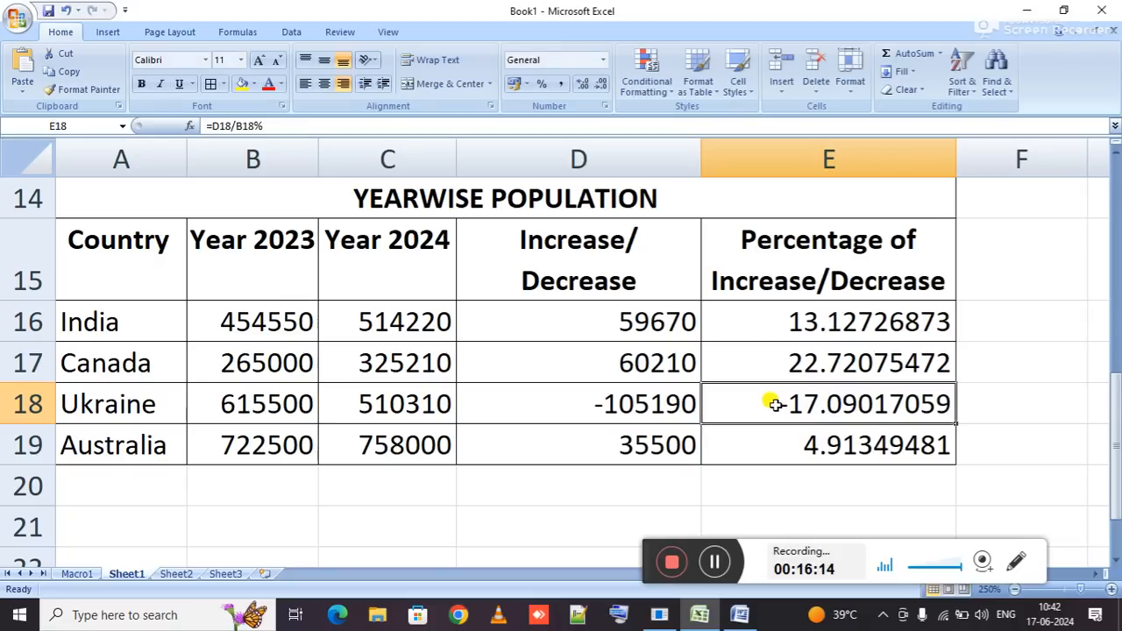
Switch to the Excel Assignments document in Word and go to the Q. 1 table of hotel room and lounge waiters.
key(alt+Tab)
key(ctrl+Page_Down)
key(ctrl+Page_Down)
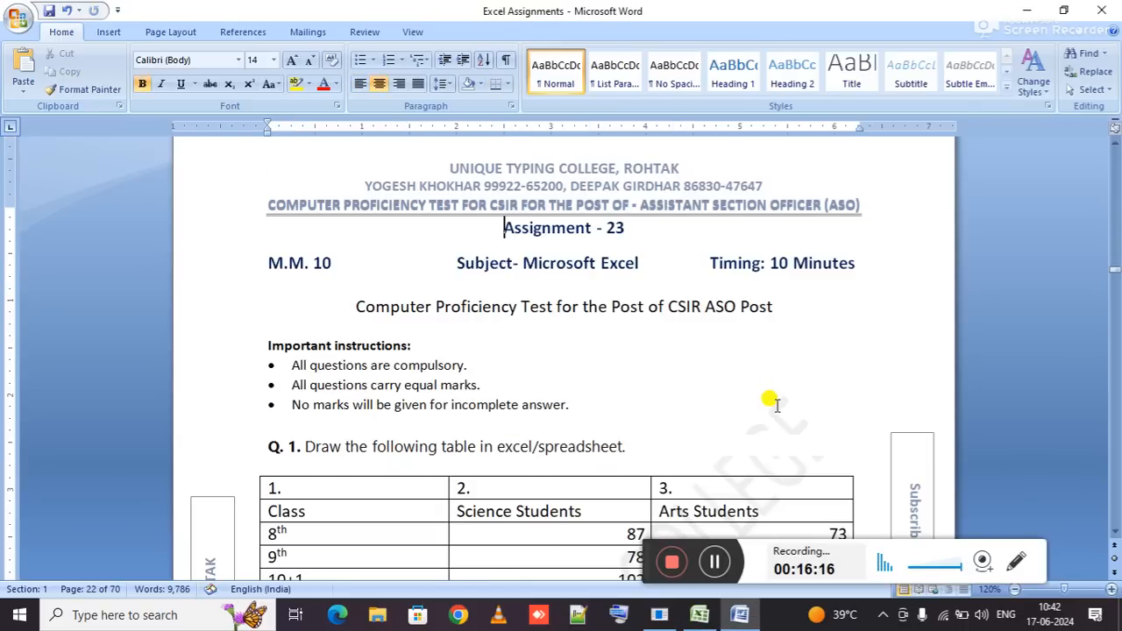
scroll(777, 399, down, 3)
scroll(776, 394, down, 6)
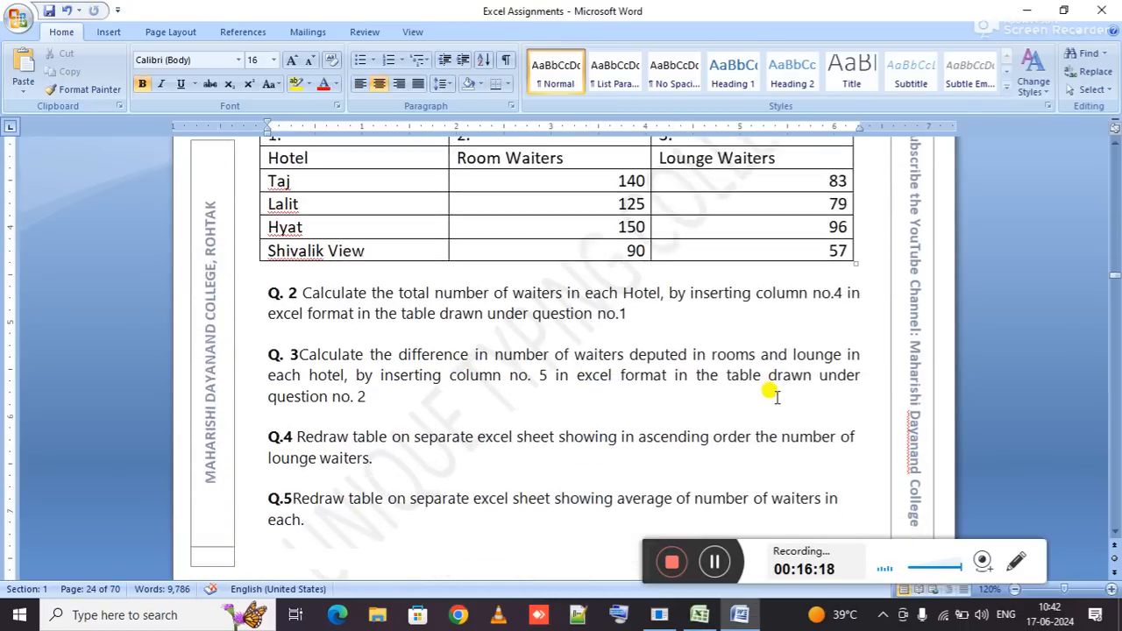
scroll(531, 358, up, 3)
scroll(531, 358, up, 1)
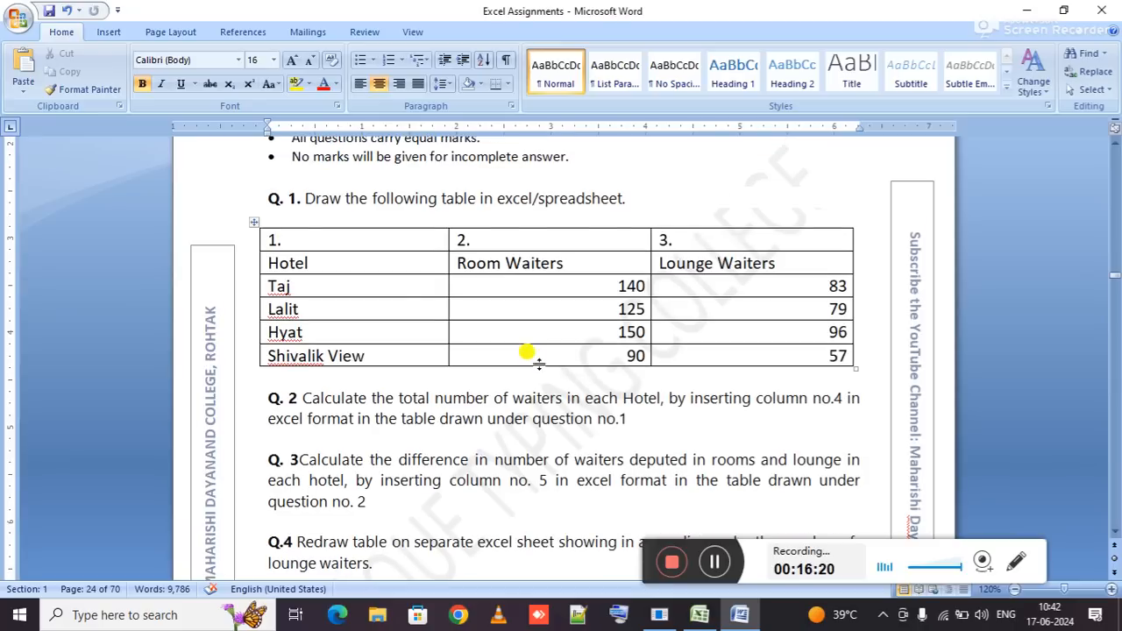
Examine the numbered first row and the hotel header and data rows of the Q. 1 table.
click(298, 234)
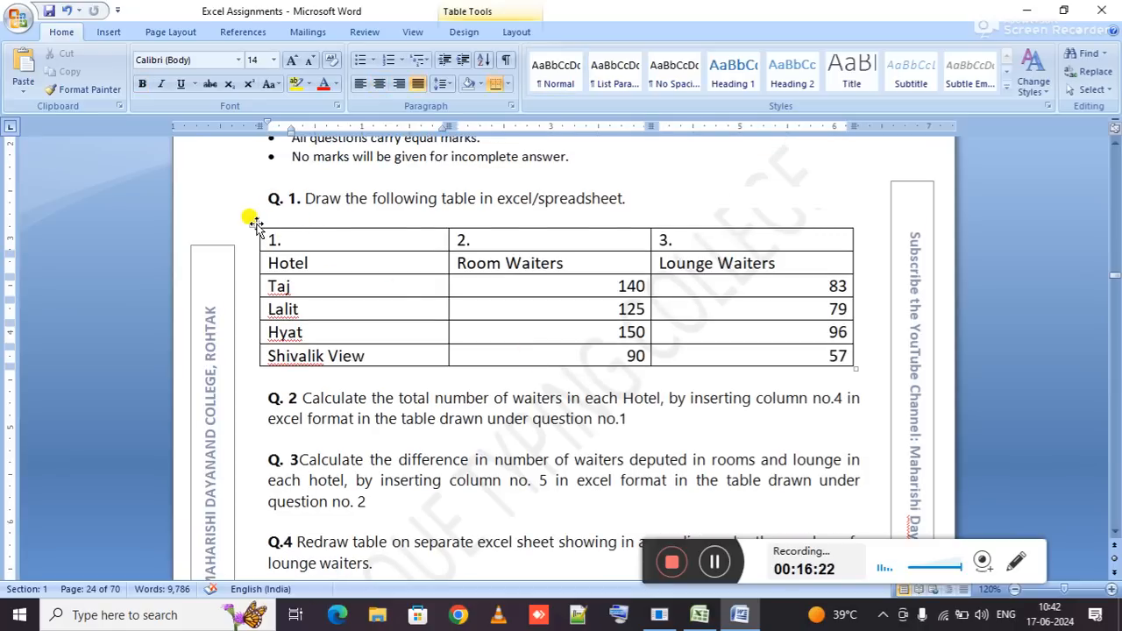
drag(295, 233, 671, 233)
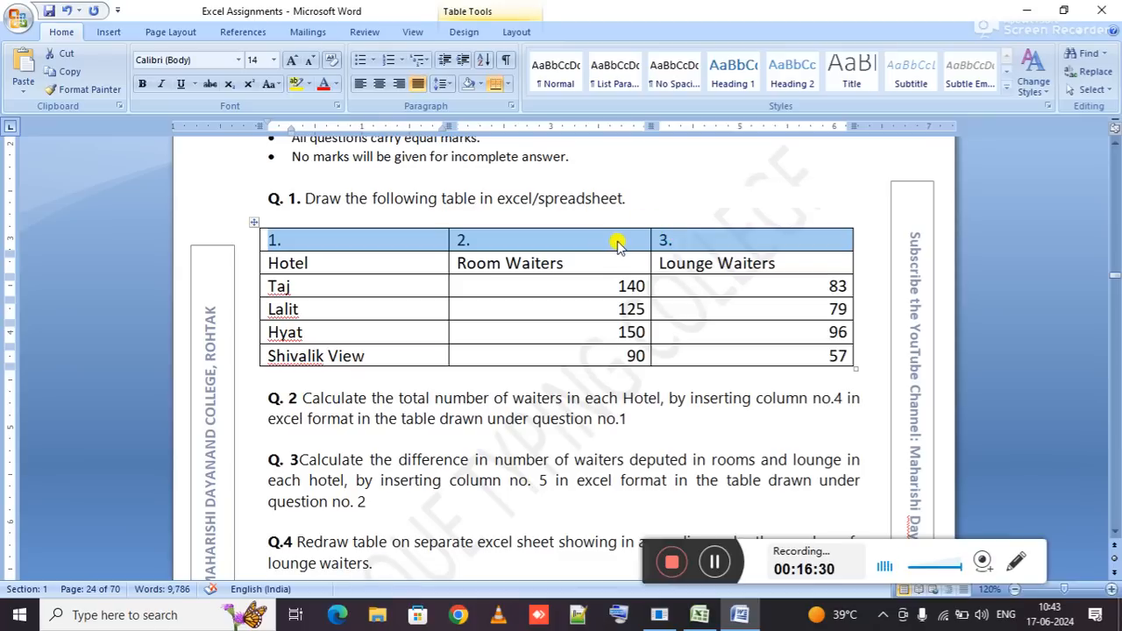
click(412, 263)
drag(420, 266, 754, 360)
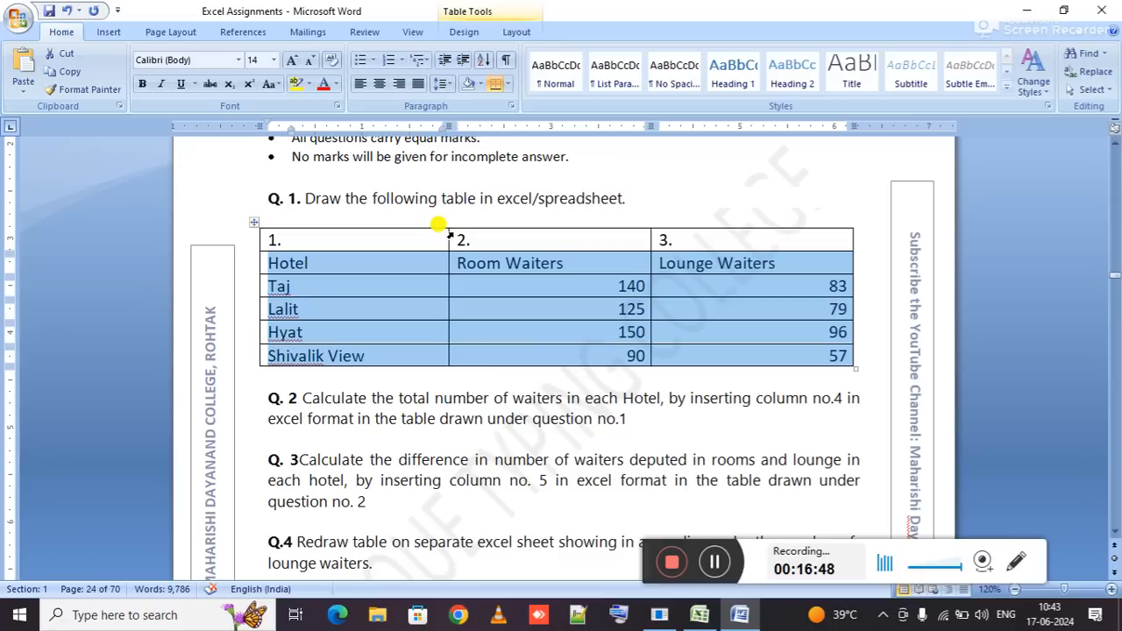
click(425, 260)
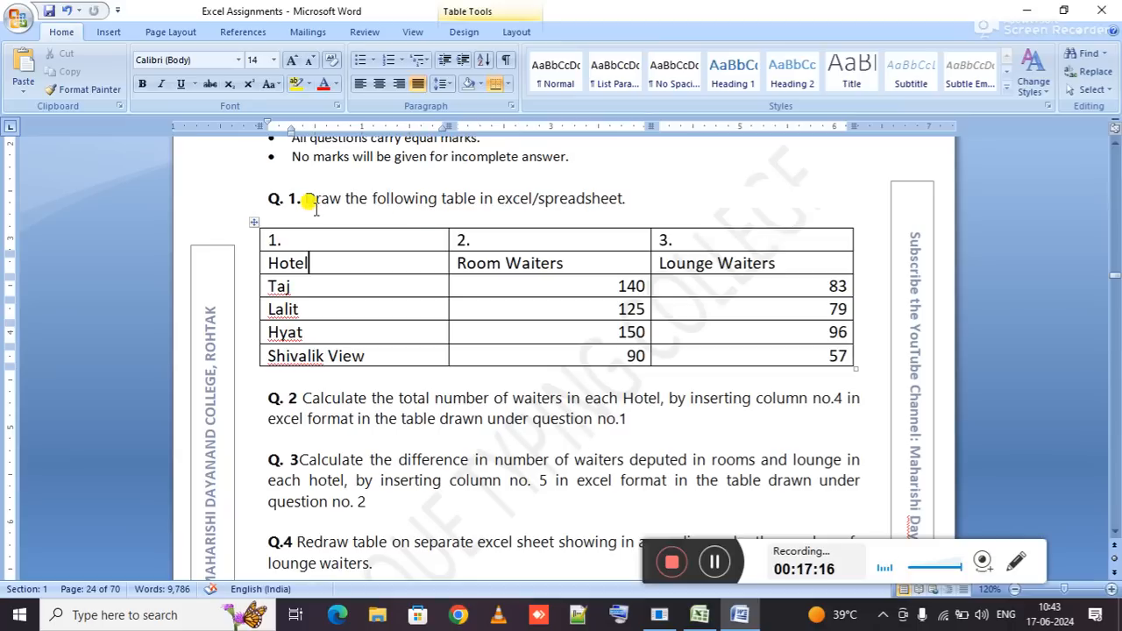
drag(310, 226, 689, 236)
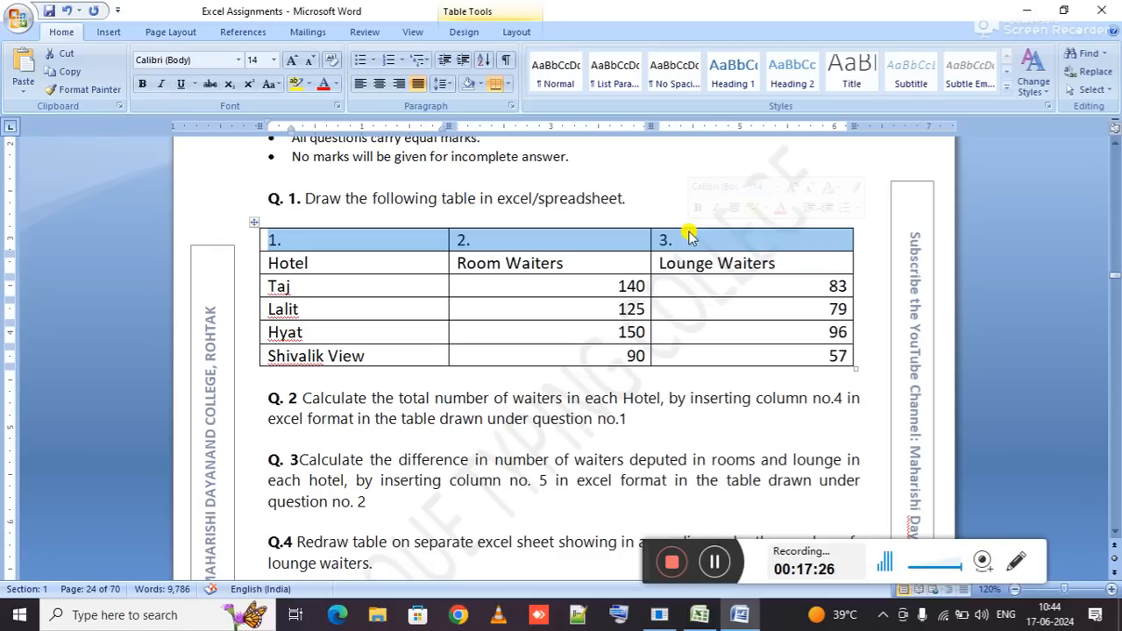
click(425, 265)
drag(425, 265, 688, 356)
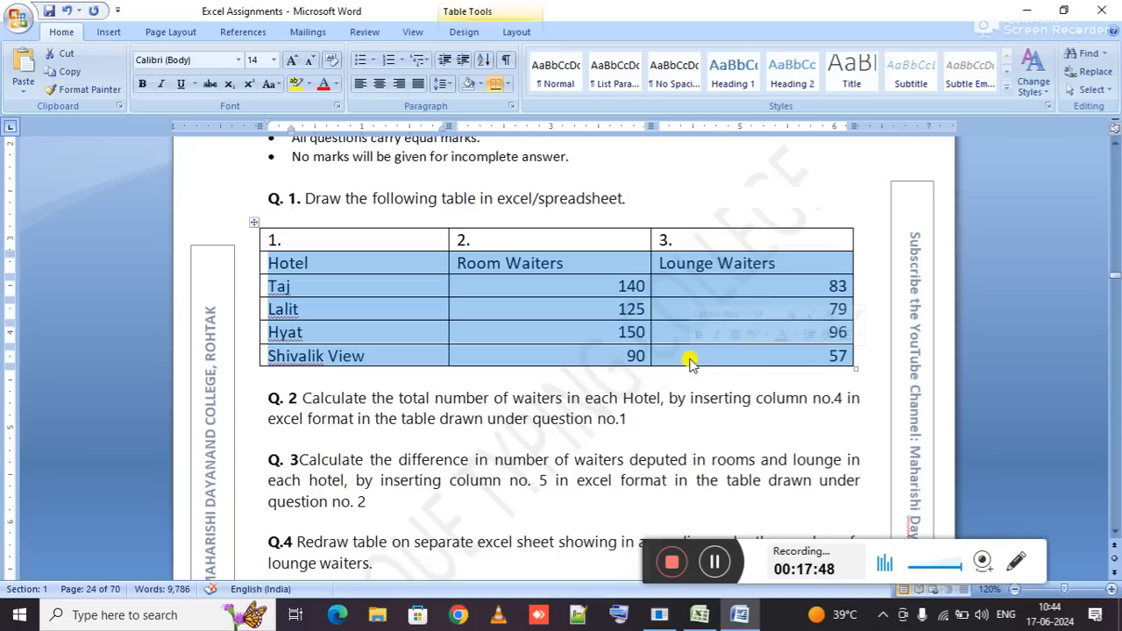
click(393, 256)
Copy the whole hotel waiters table into a new Excel workbook starting at A1 and clear its formats.
click(253, 222)
key(alt+Tab)
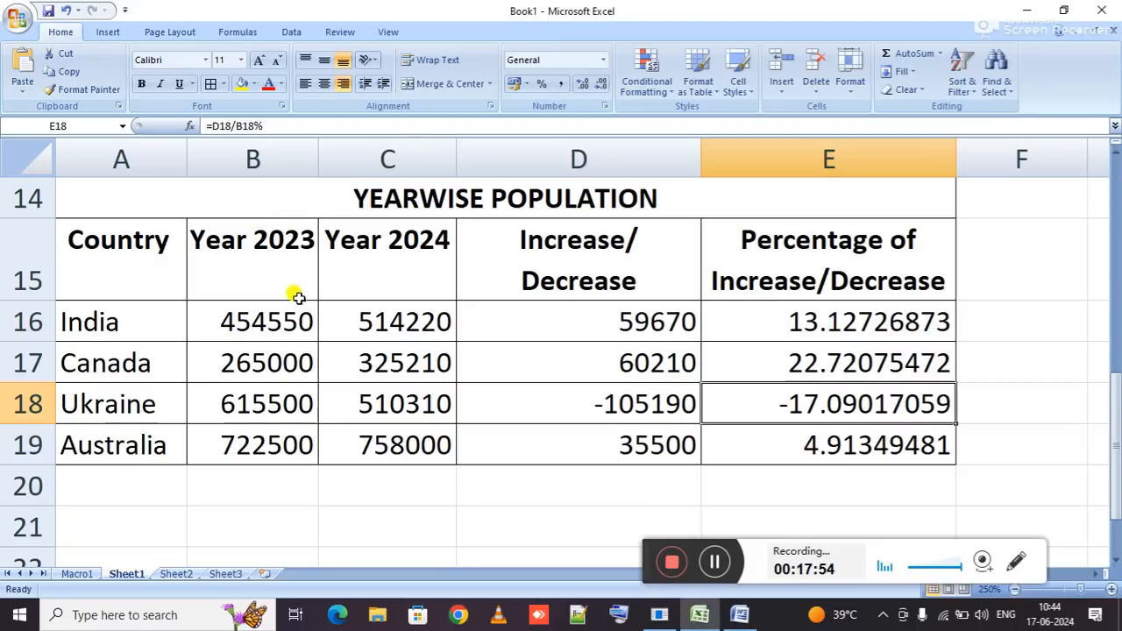
scroll(295, 298, down, 2)
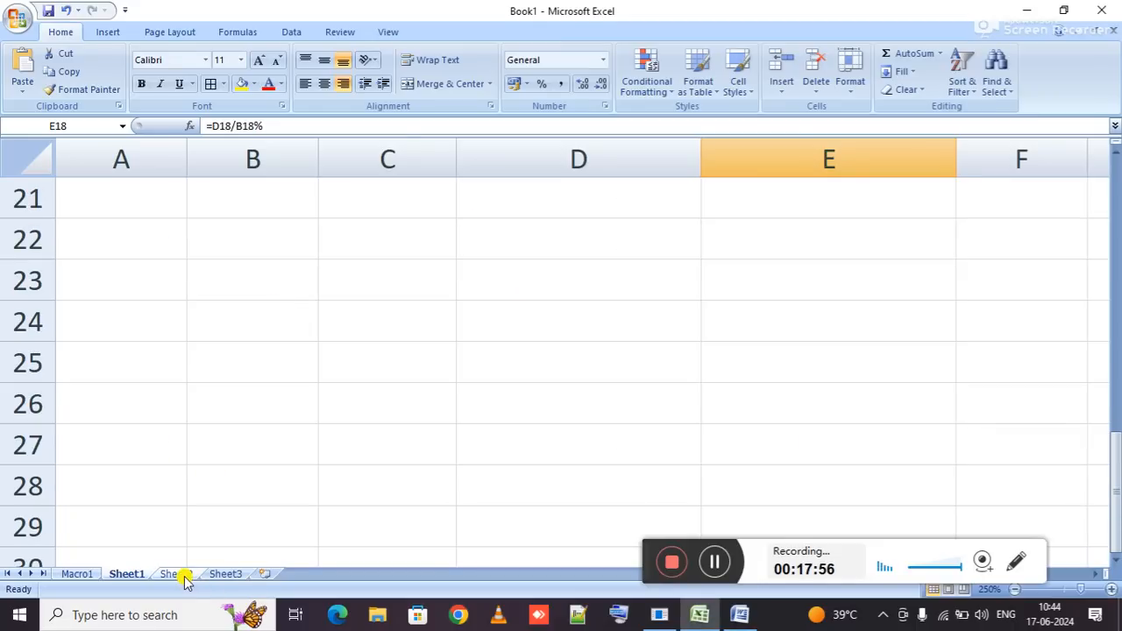
key(ctrl+n)
scroll(166, 248, up, 2)
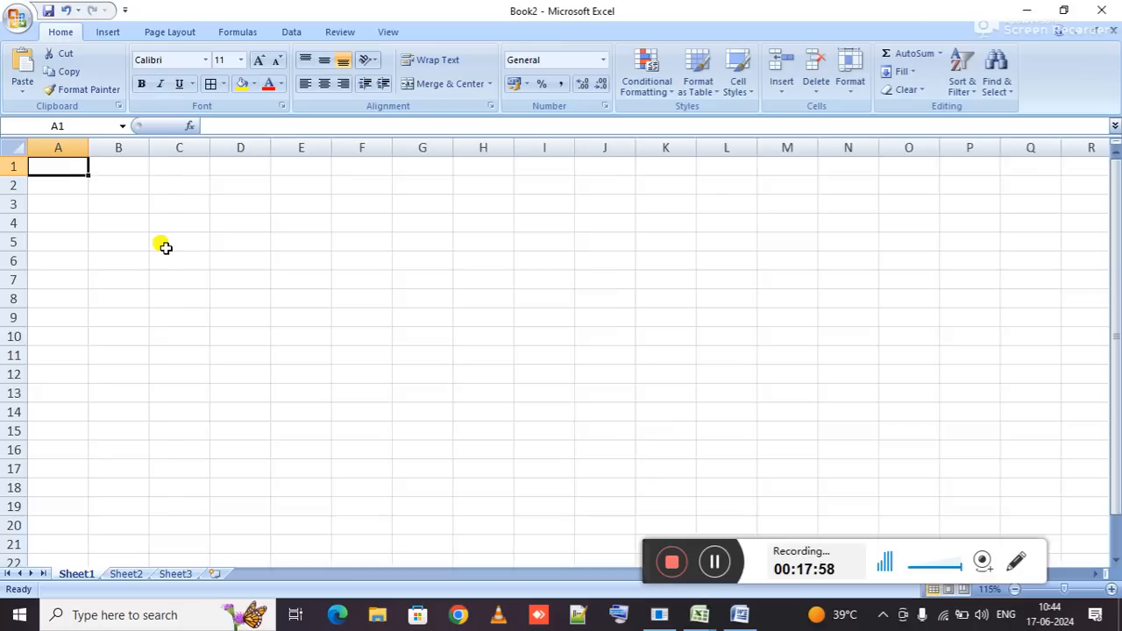
text(1	2	3 Hotel	Room Waiters	Lounge Waiters Taj	140	83 Lalit	125	79 Hyat	150	96 Shivalik View	90	57)
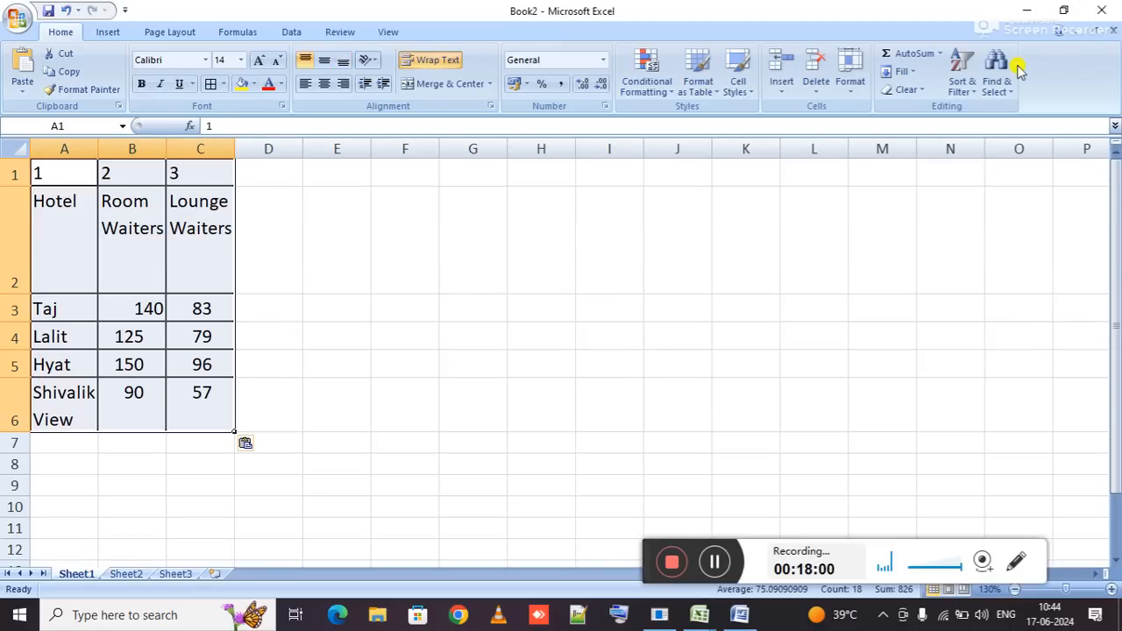
click(911, 89)
click(934, 127)
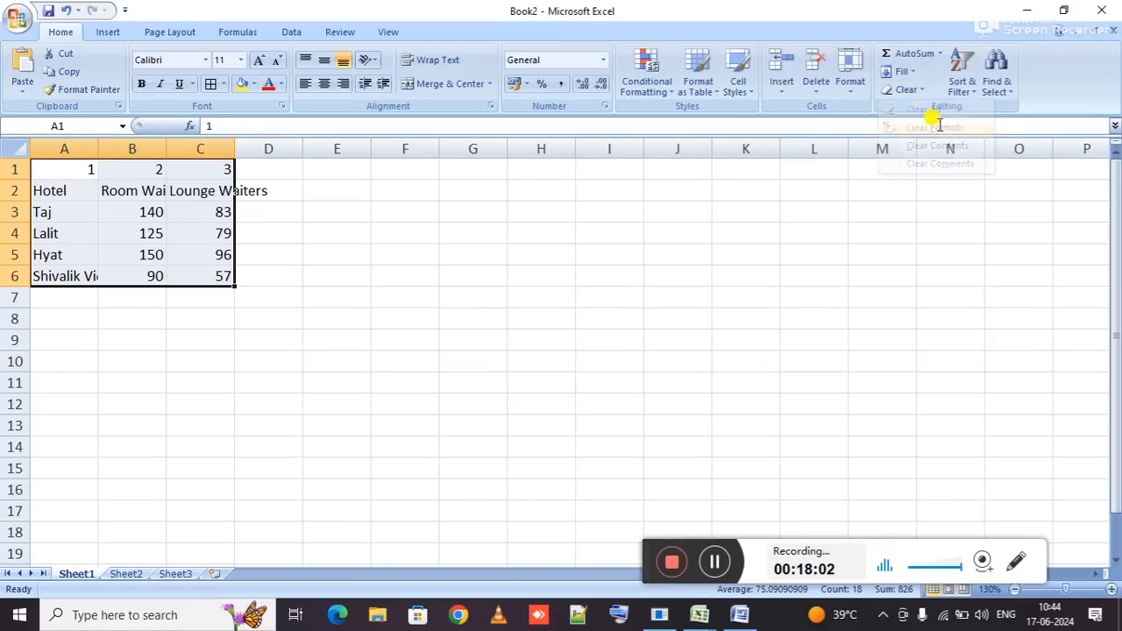
Autofit columns B and C of the hotel table to the width of their contents.
double_click(234, 149)
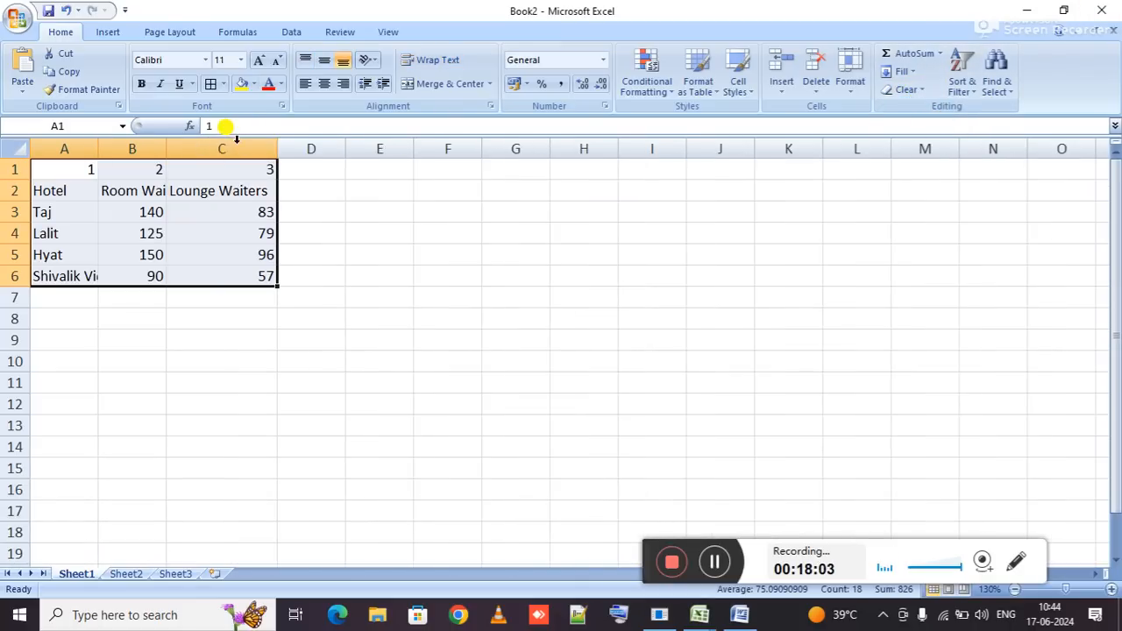
double_click(166, 149)
scroll(115, 196, up, 3)
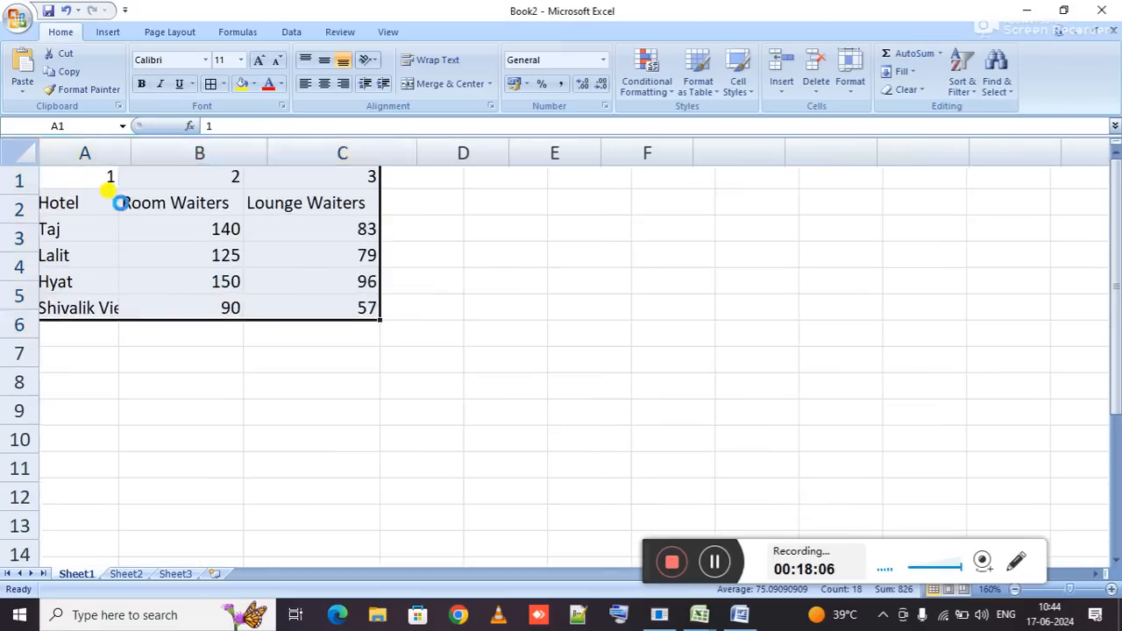
Switch to the Excel Assignments document in Word and read the Q. 1 and Q. 2 instructions for the hotel waiters table.
key(alt+Tab)
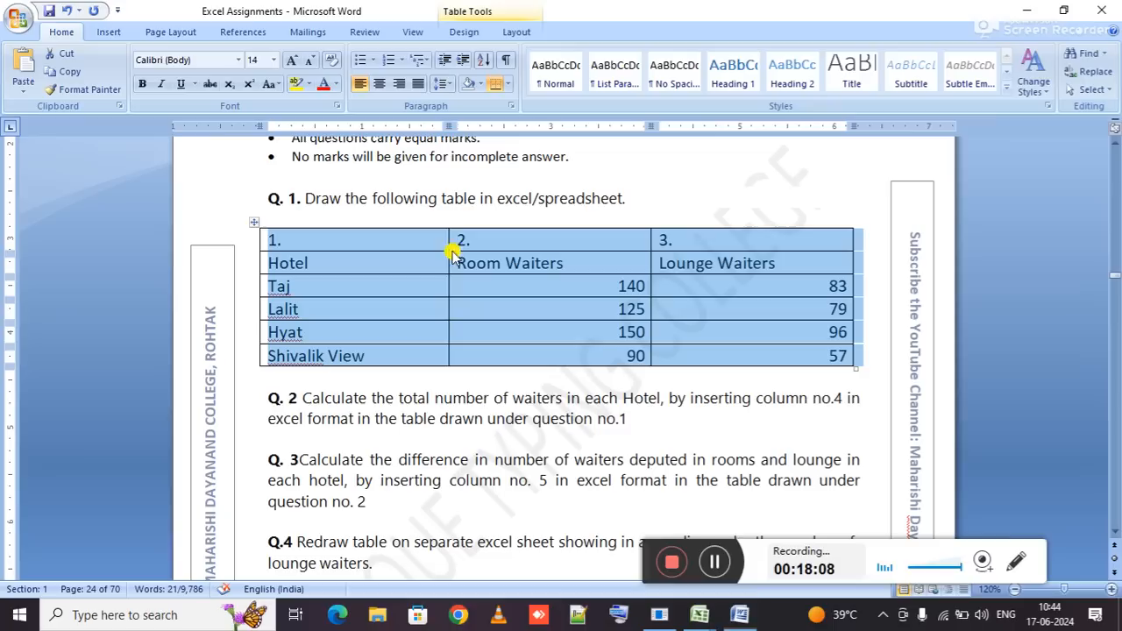
drag(374, 198, 538, 200)
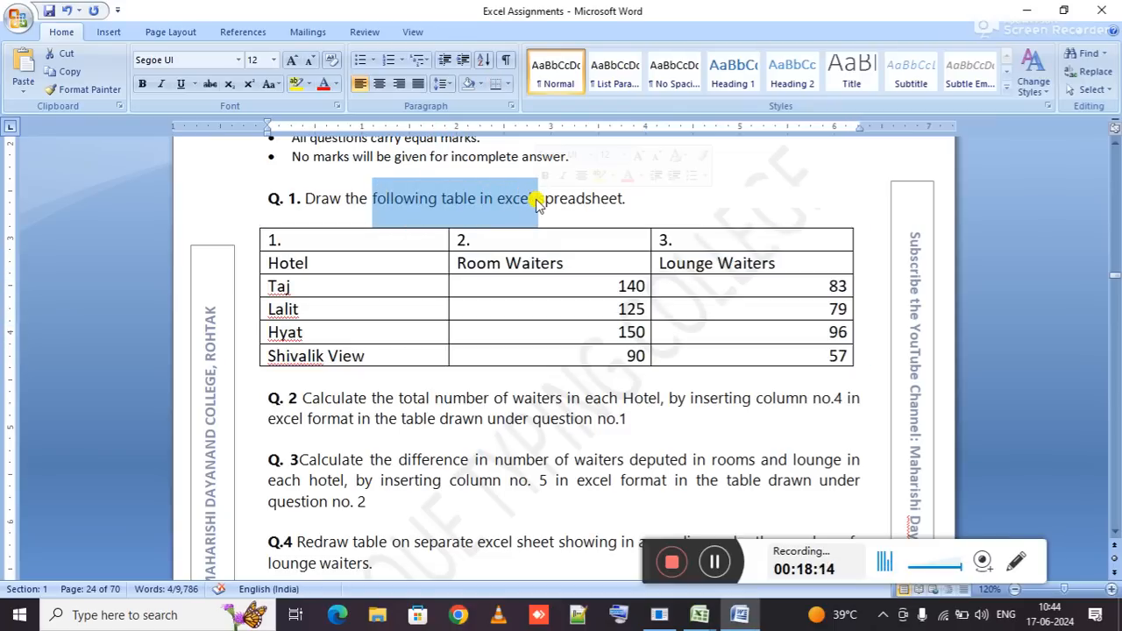
click(399, 239)
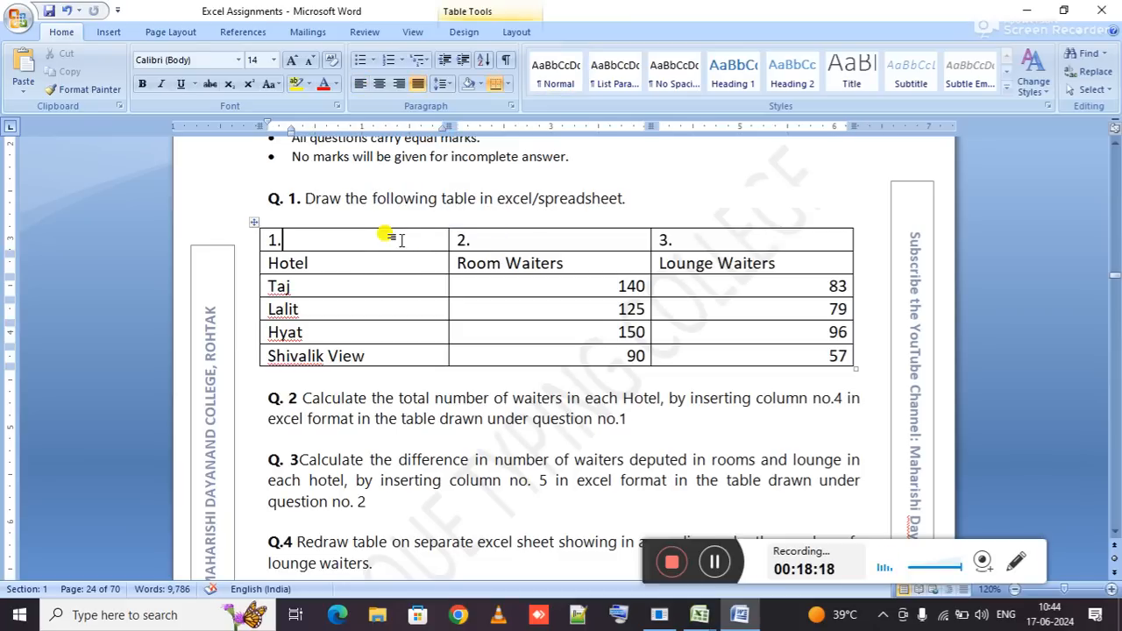
drag(302, 397, 447, 407)
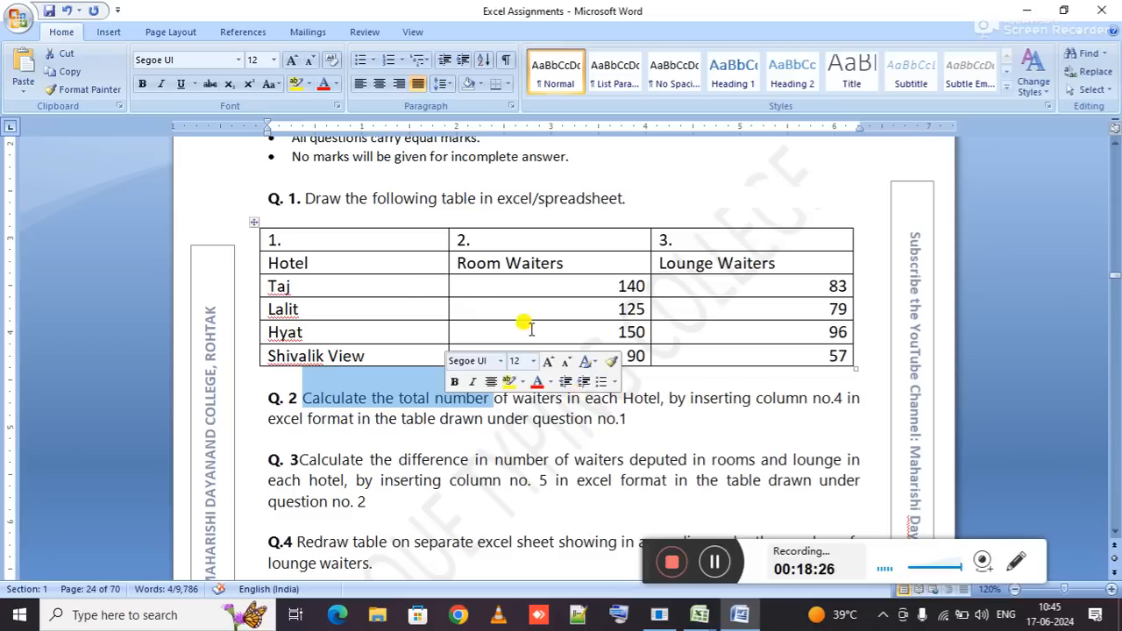
click(418, 285)
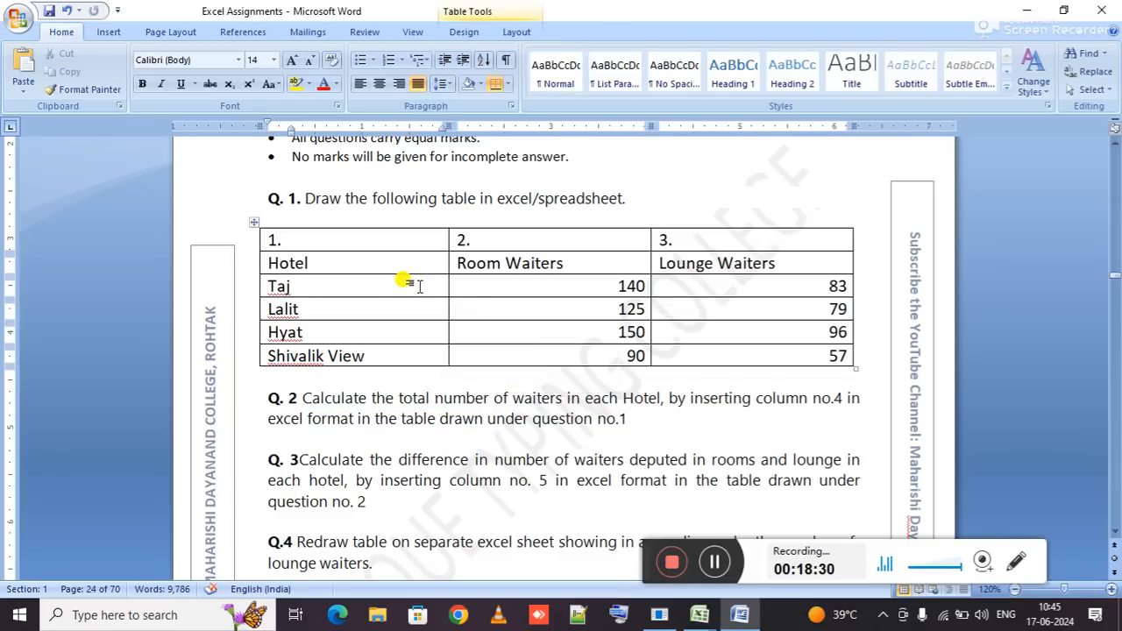
key(alt+Tab)
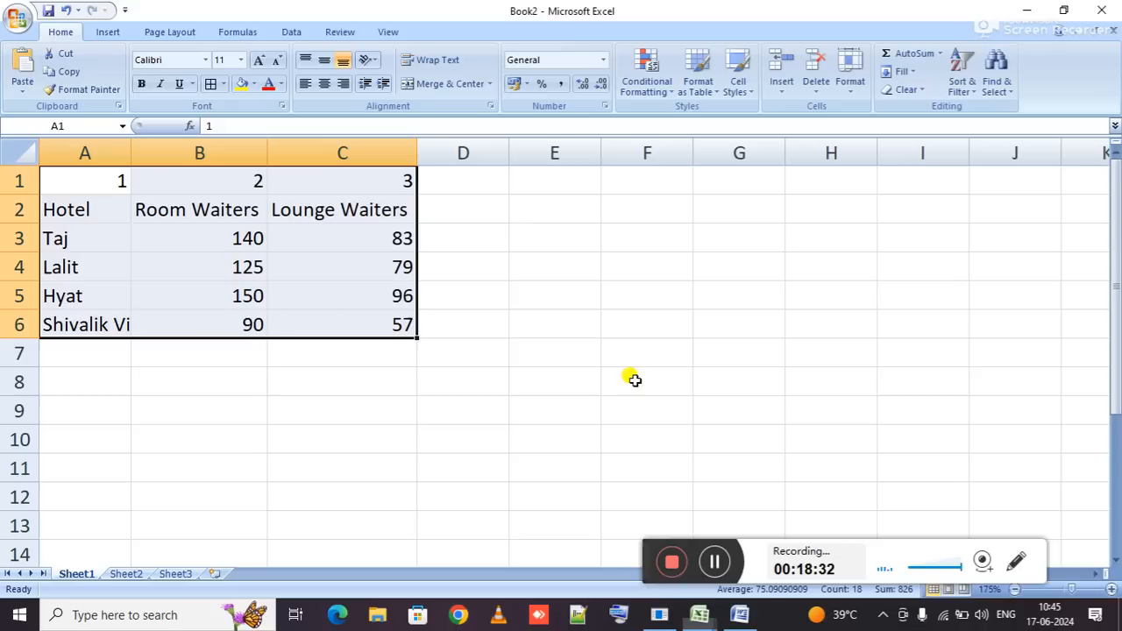
Compare the worksheet's first row with the column numbering in the Word table's top row.
click(463, 190)
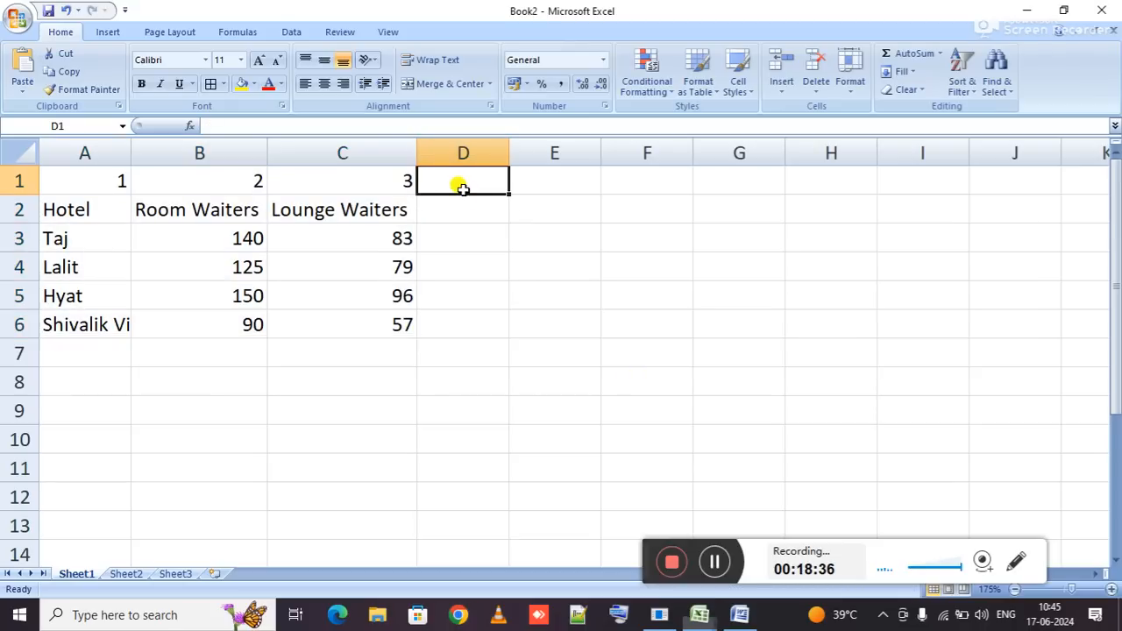
key(alt+Tab)
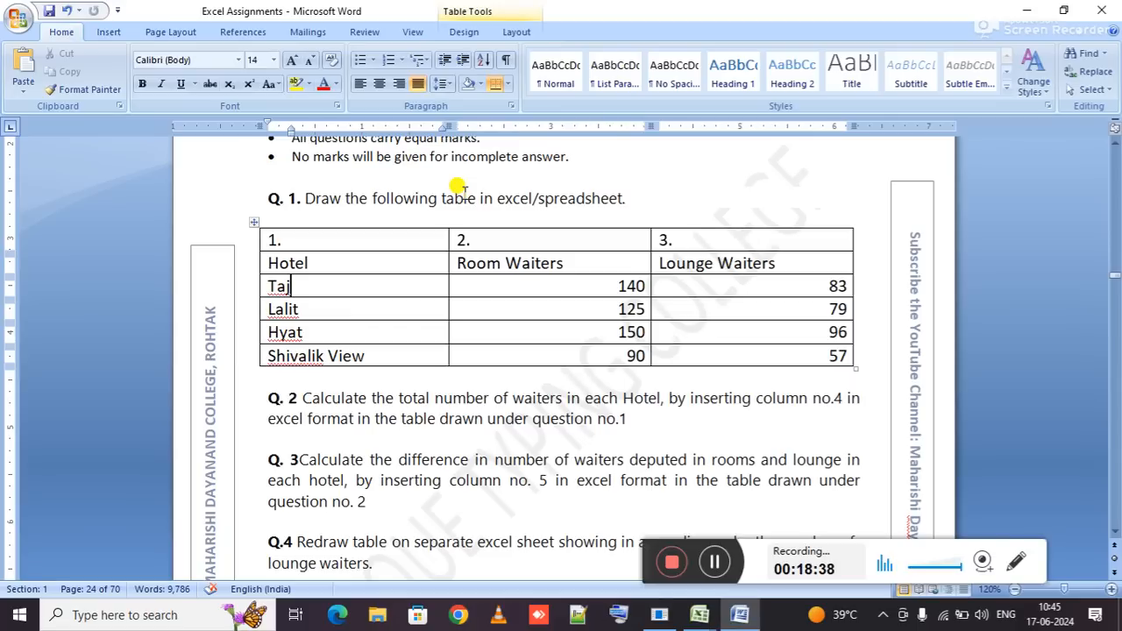
drag(368, 230, 676, 235)
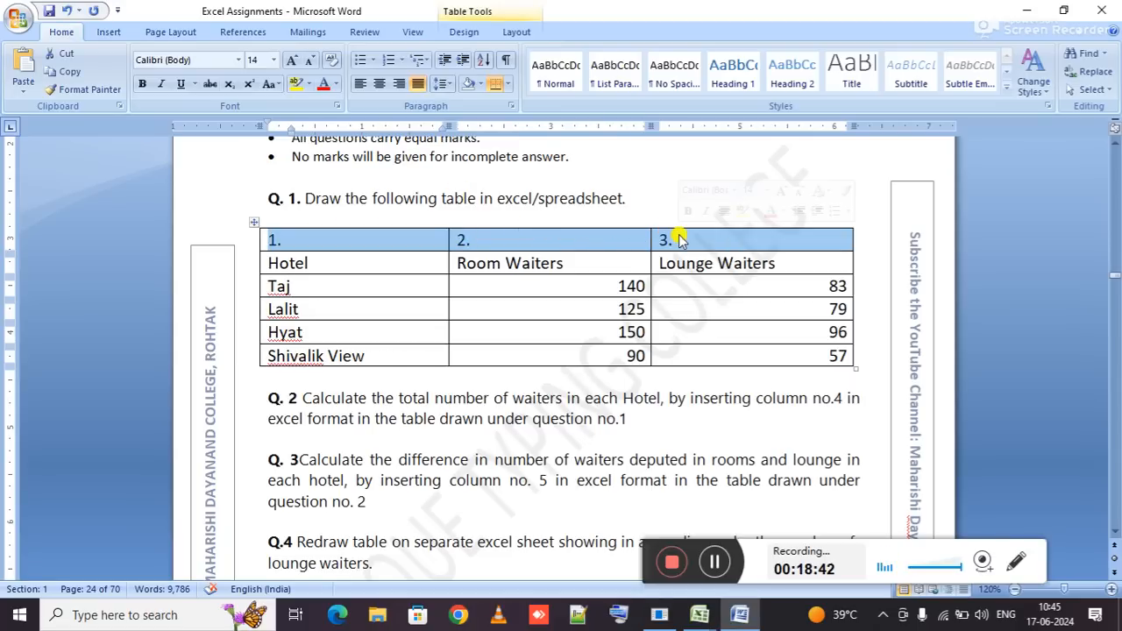
click(674, 235)
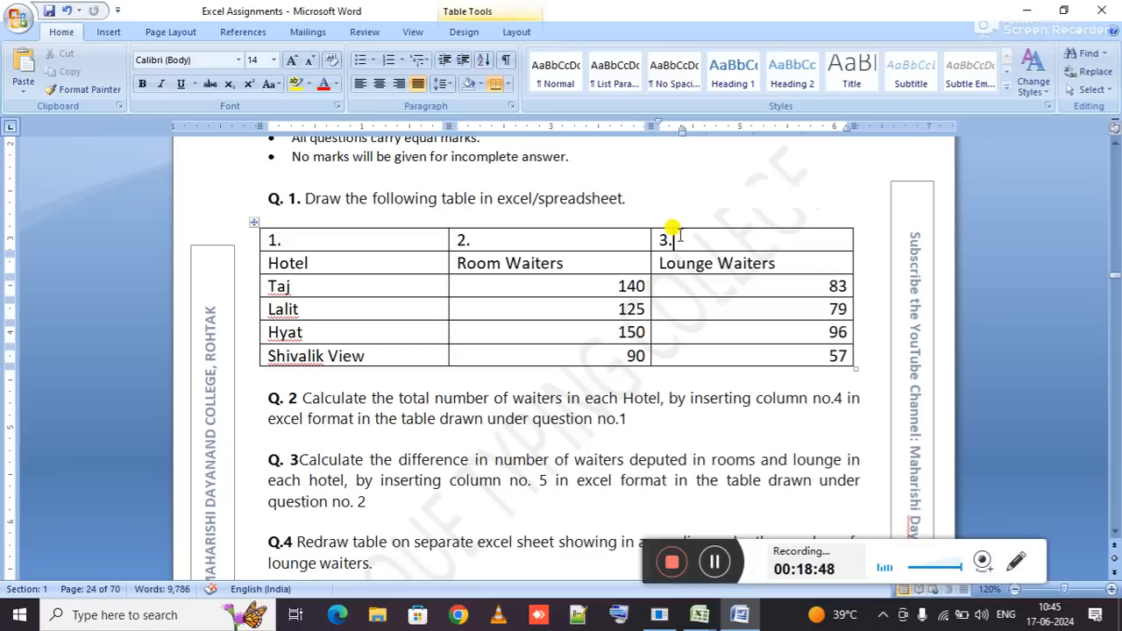
key(alt+Tab)
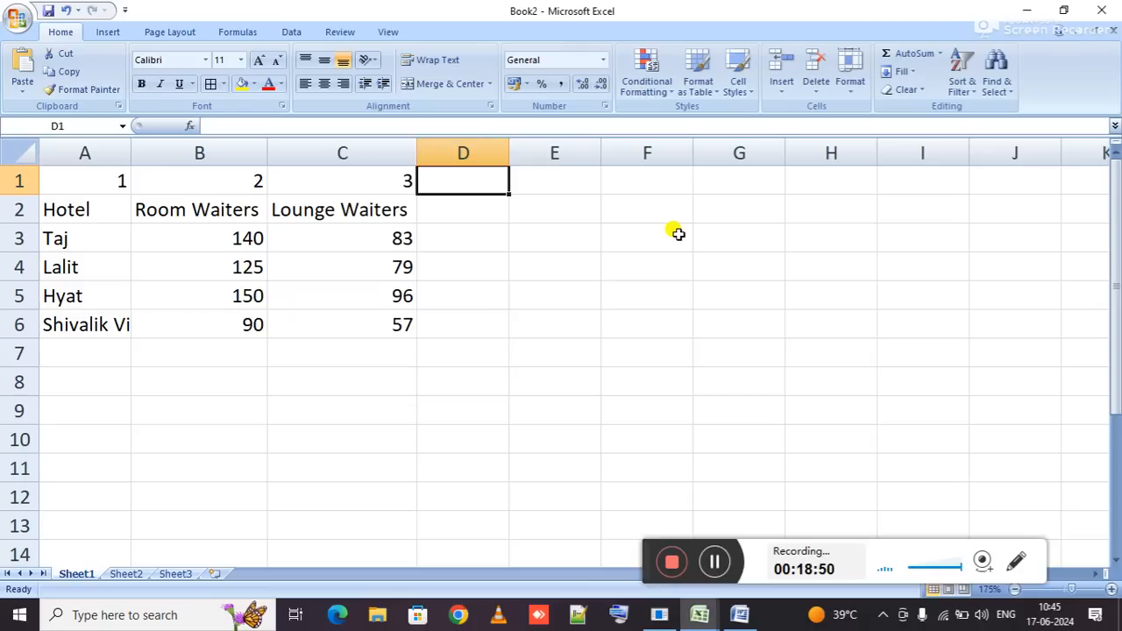
Format cells A1:E1 as Text.
click(99, 181)
drag(99, 181, 538, 172)
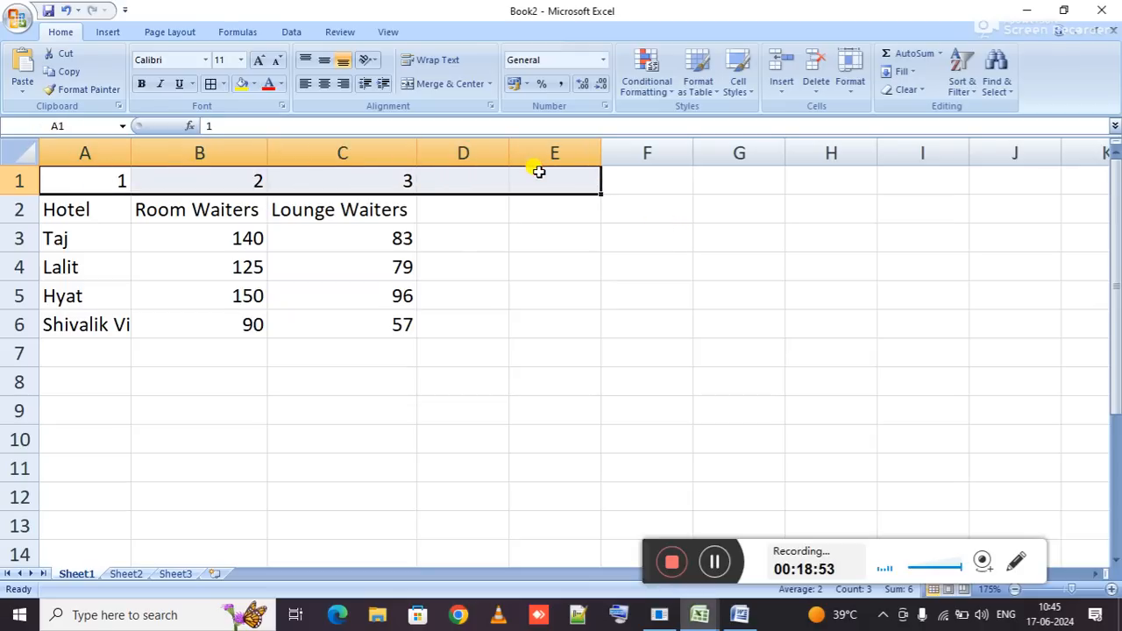
click(603, 60)
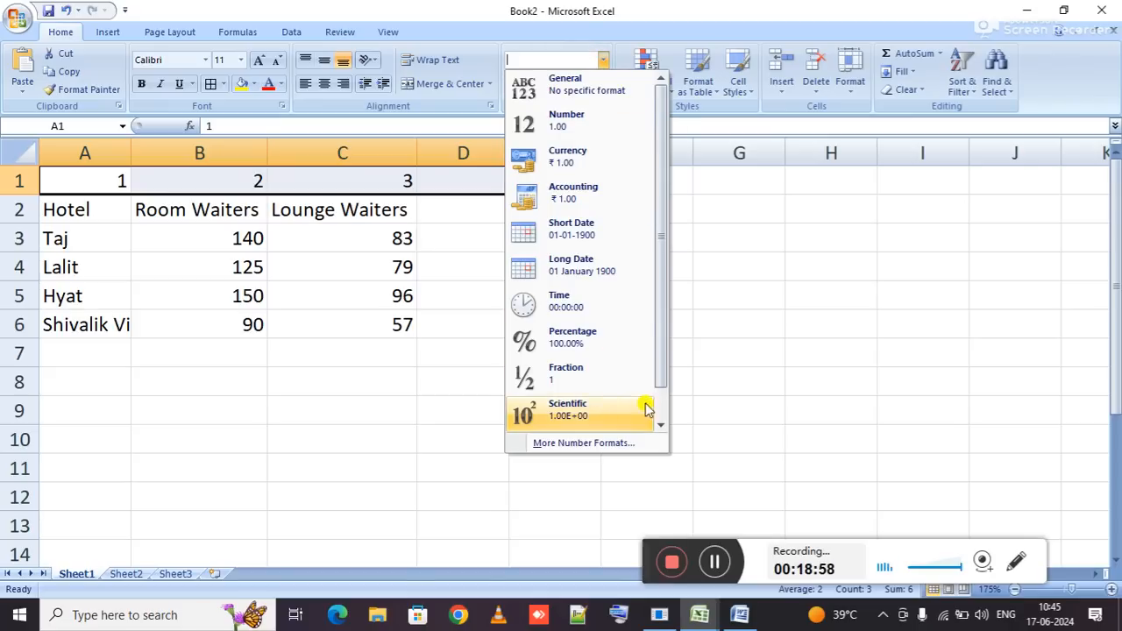
scroll(653, 410, down, 1)
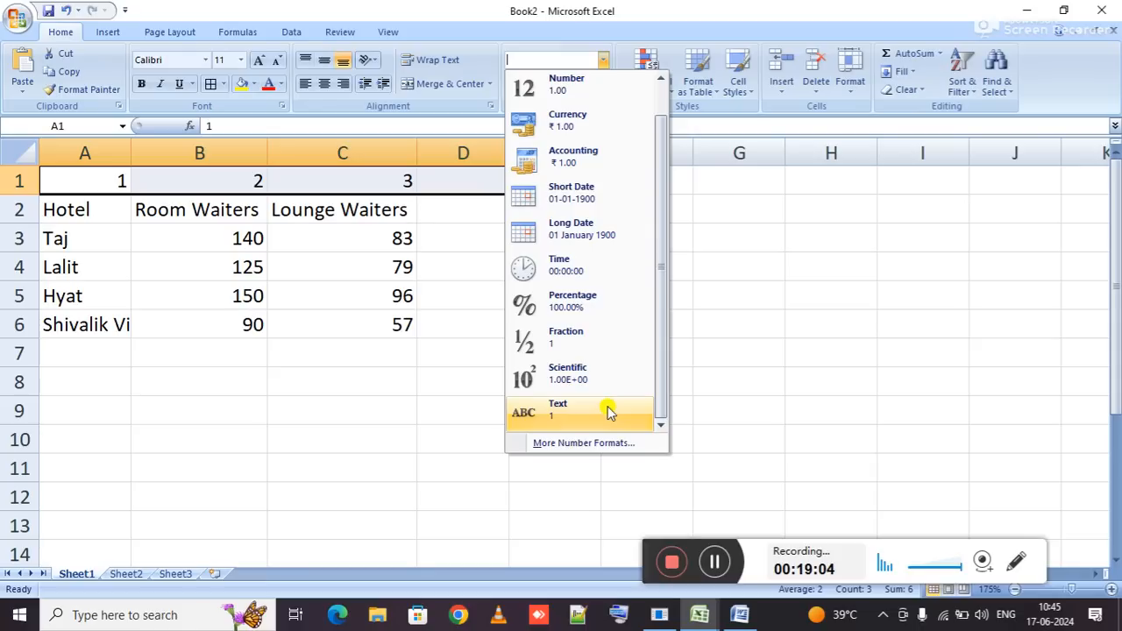
click(609, 412)
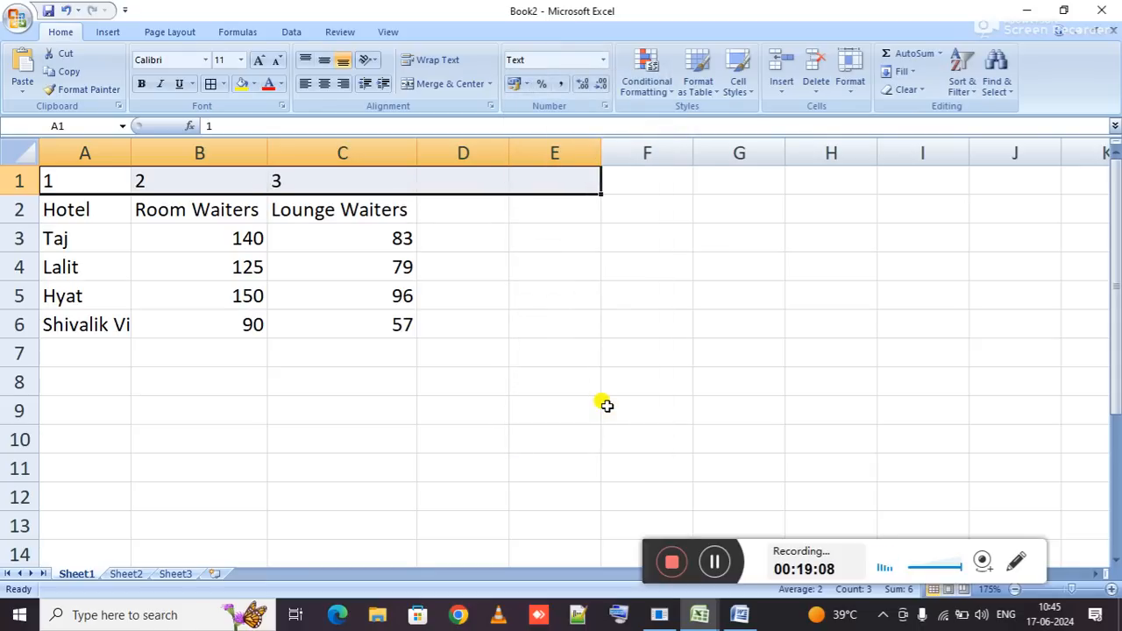
Enter the column numbers 1., 2., 3., 4. and 5. with trailing periods across A1:E1.
text(1.)
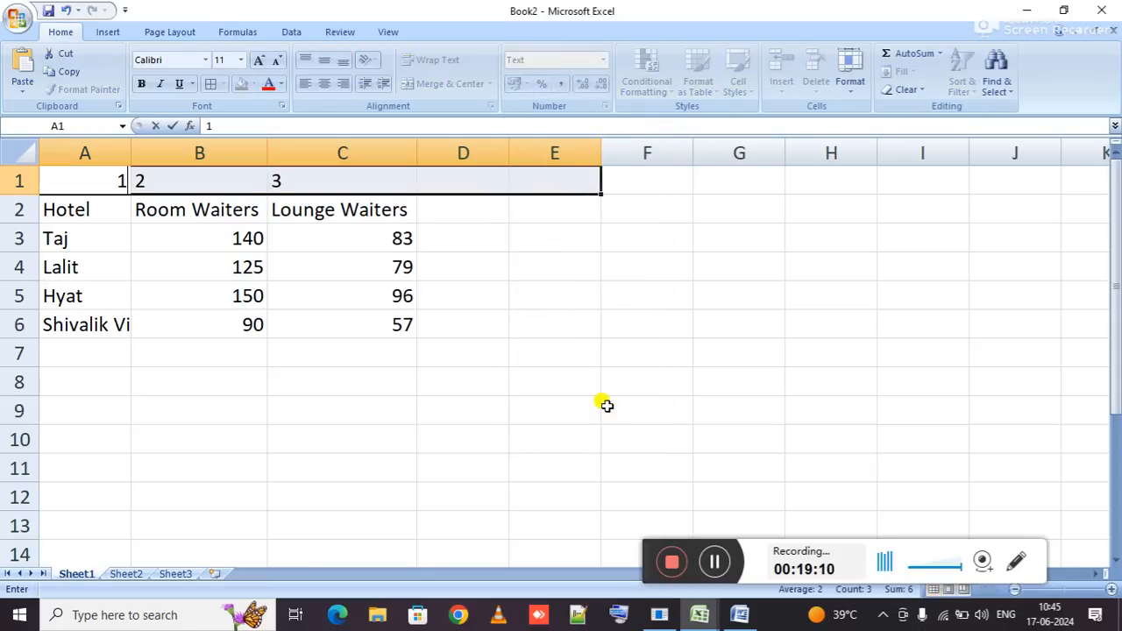
key(Tab)
text(2.3)
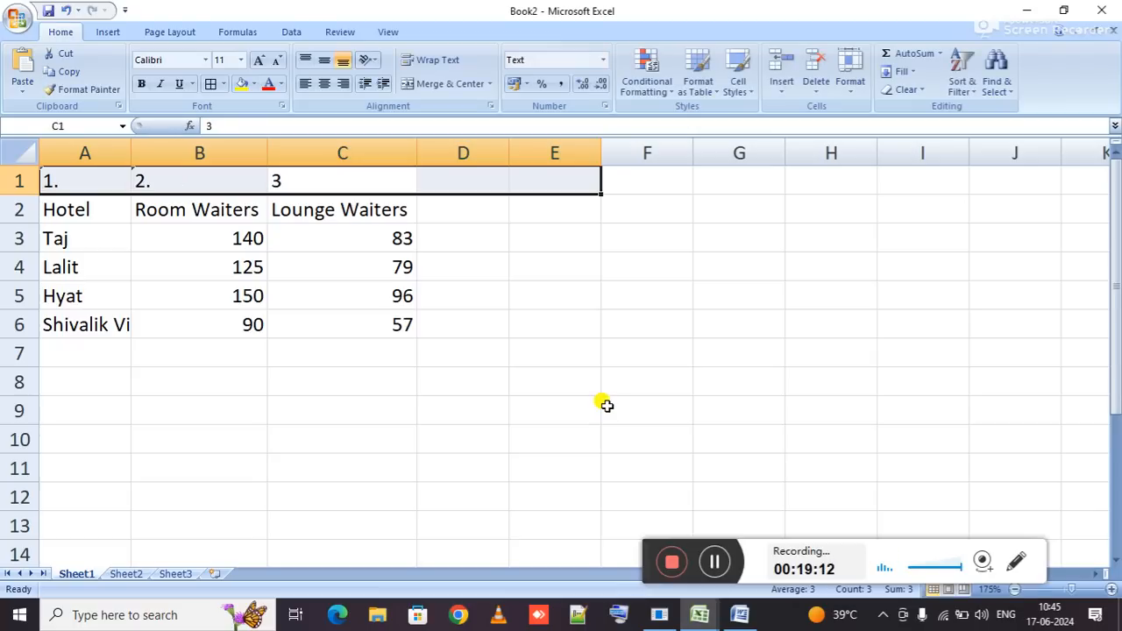
text(.)
key(Tab)
text(4.)
key(Tab)
text(5.)
key(Tab)
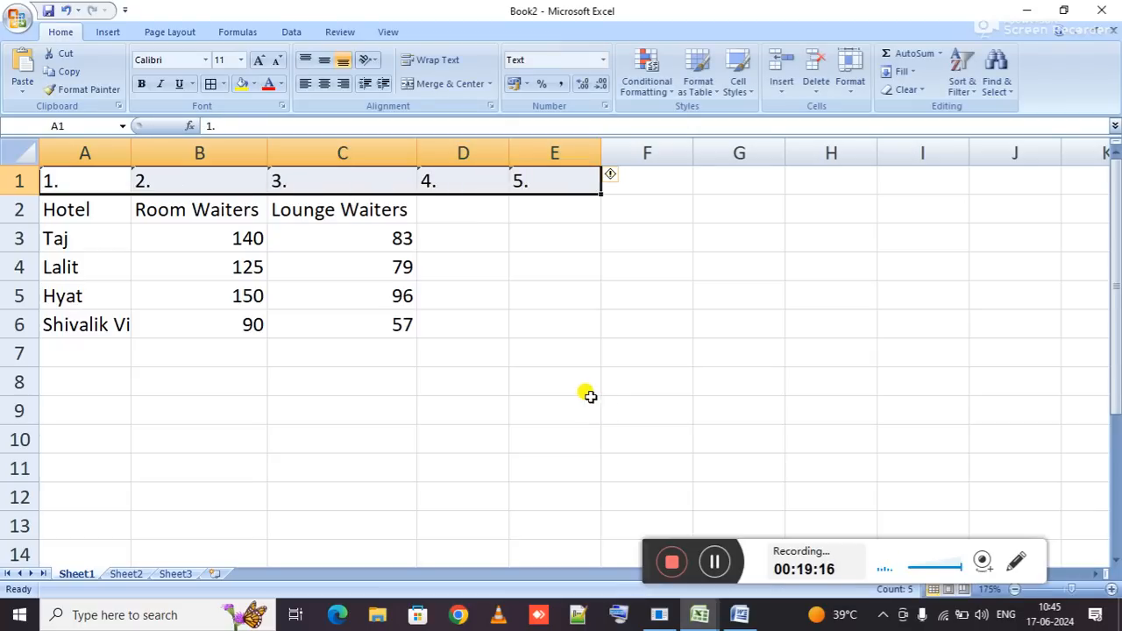
Ignore the number-stored-as-text error for all of the column numbers in A1:E1.
click(563, 279)
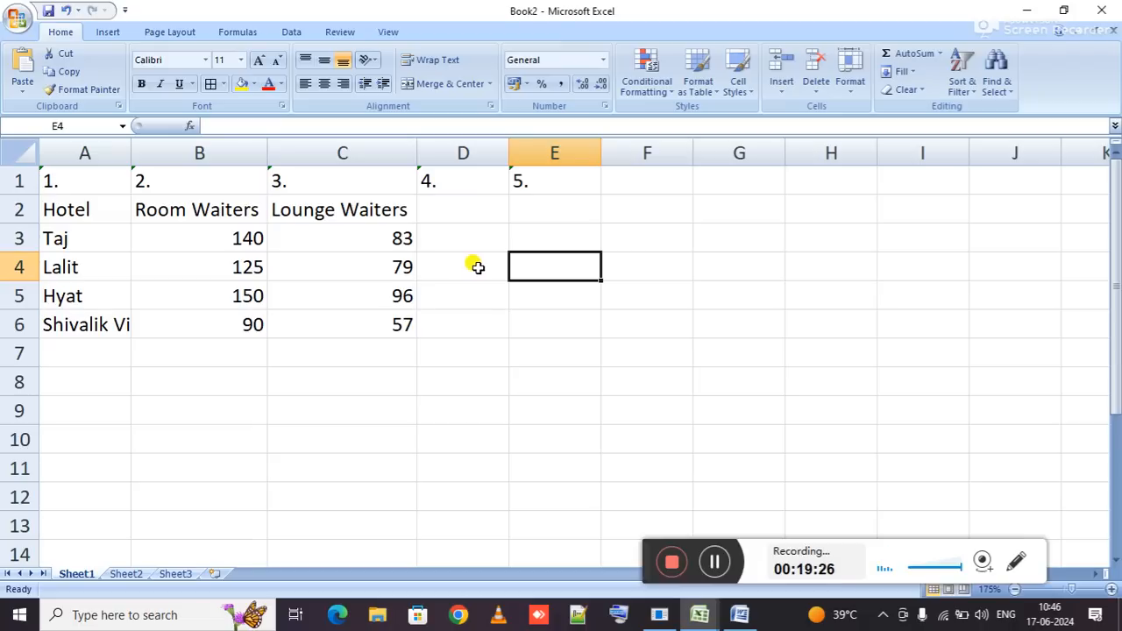
click(528, 156)
click(537, 178)
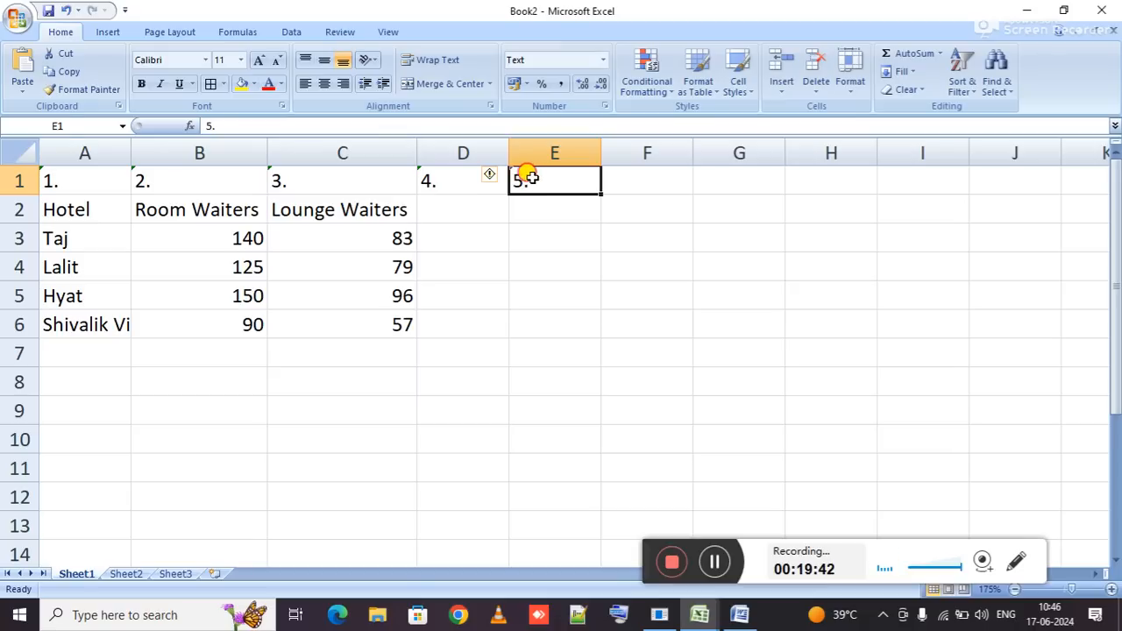
drag(533, 177, 111, 175)
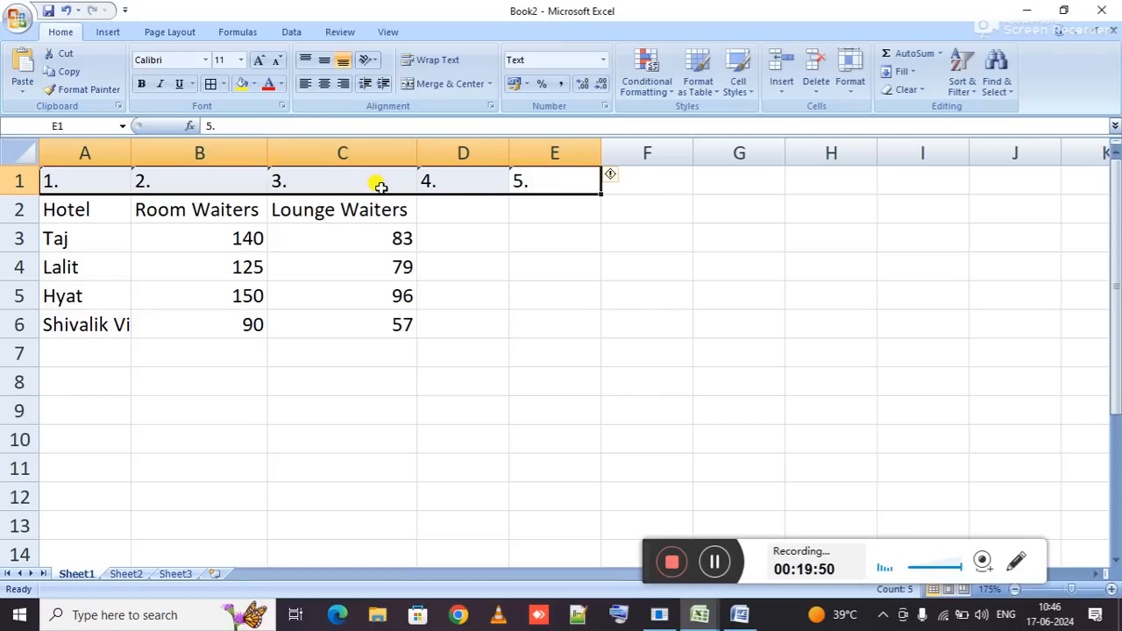
mouse_move(614, 180)
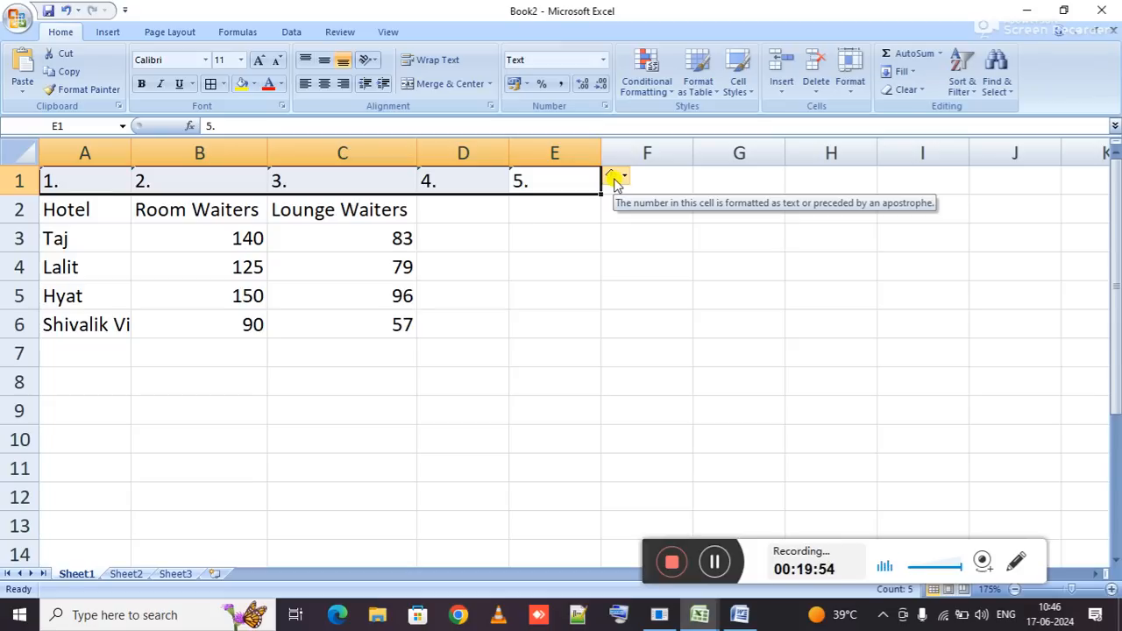
click(616, 180)
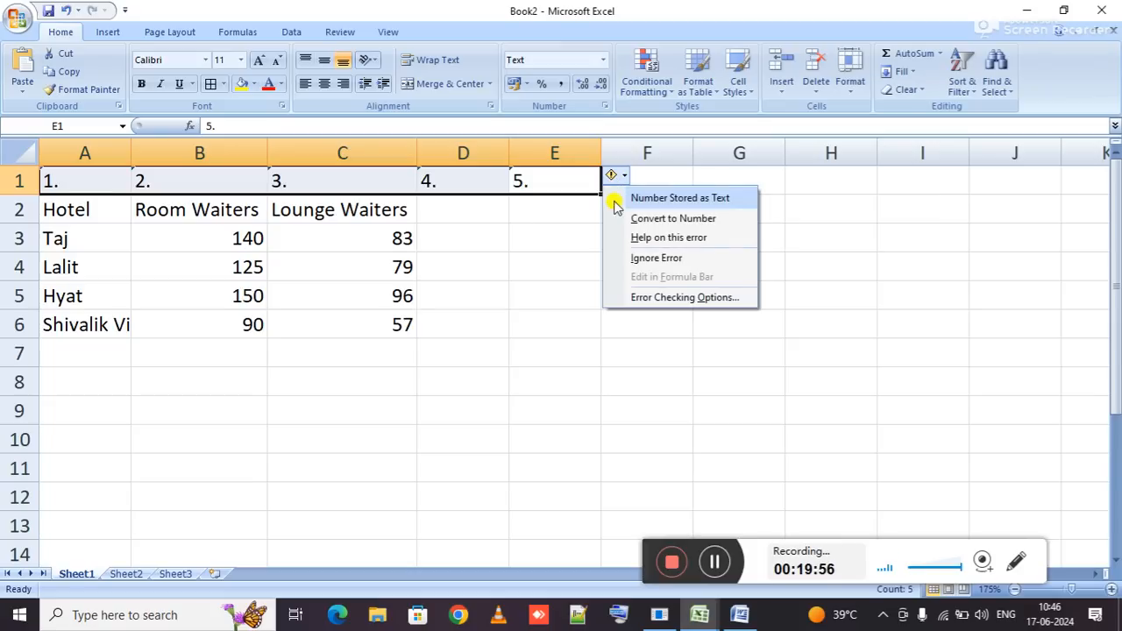
click(694, 258)
click(694, 260)
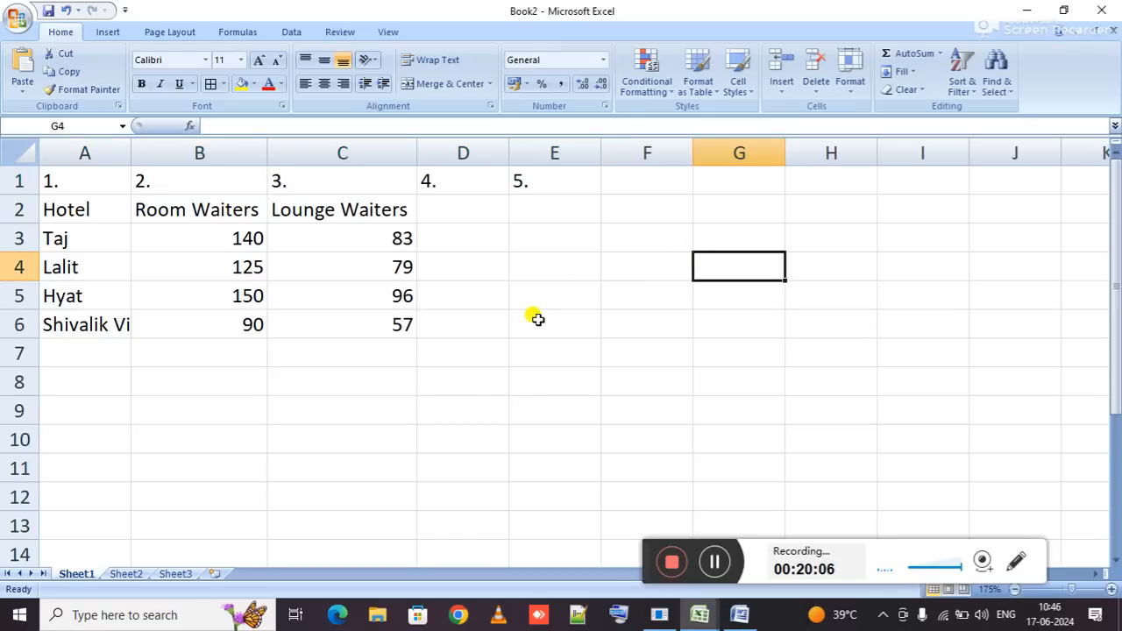
Insert a blank comment on cell E4, view it on the cell, and delete it.
click(535, 264)
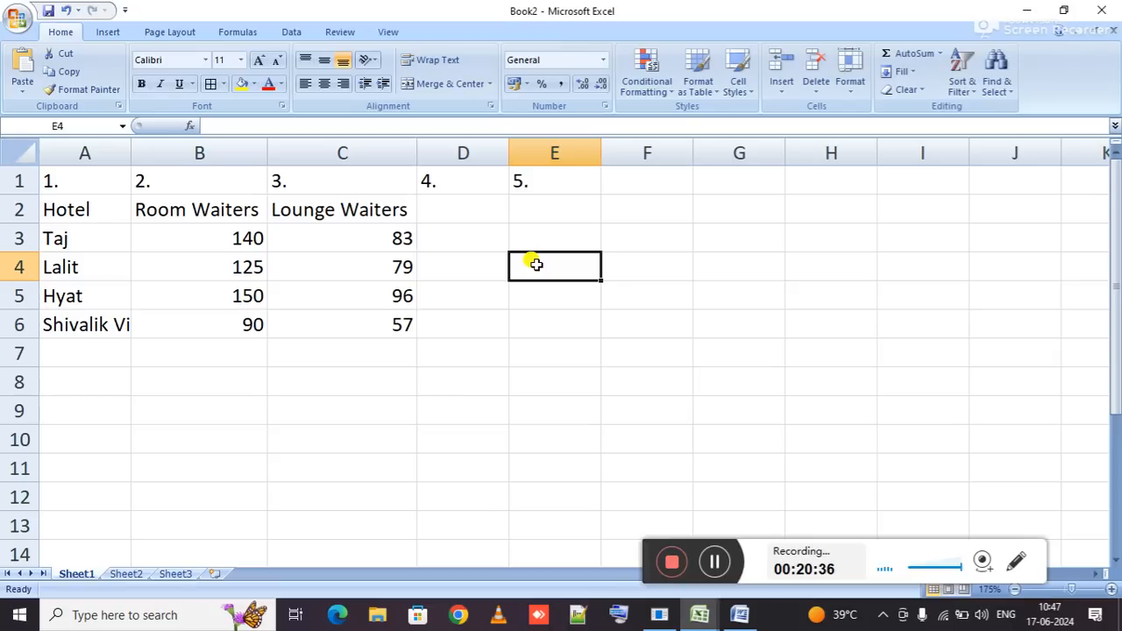
key(shift+F2)
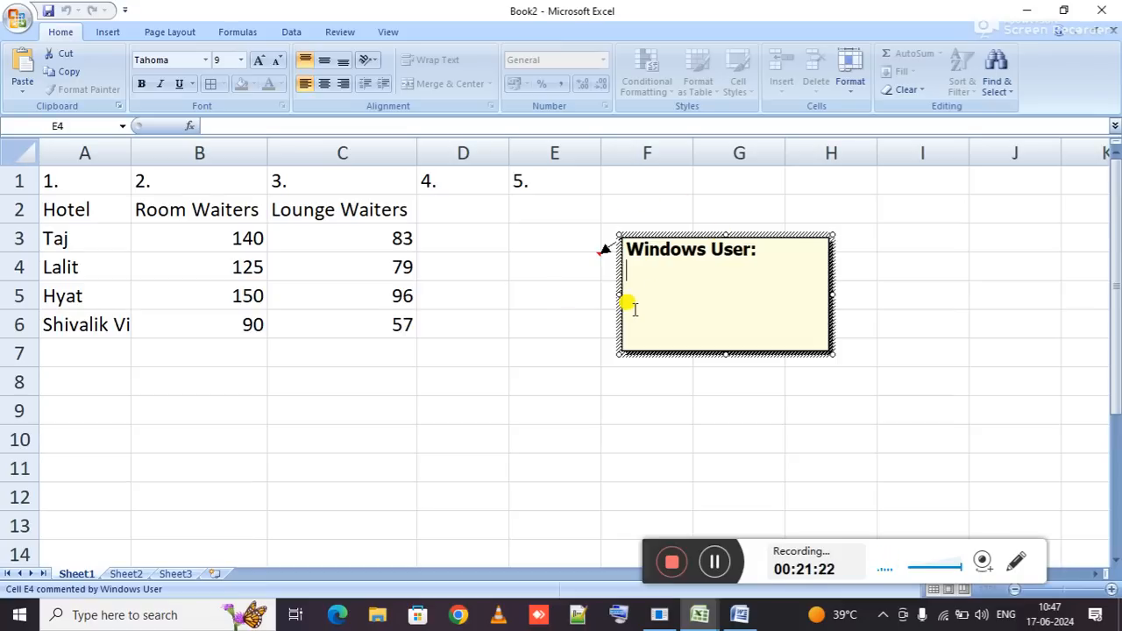
click(537, 348)
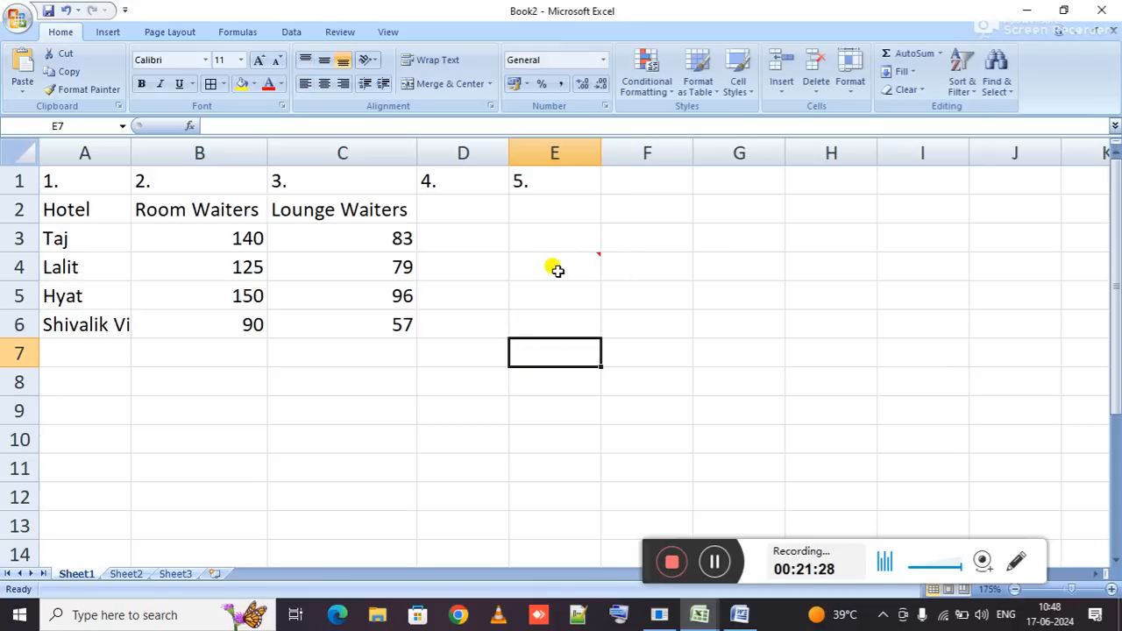
click(558, 269)
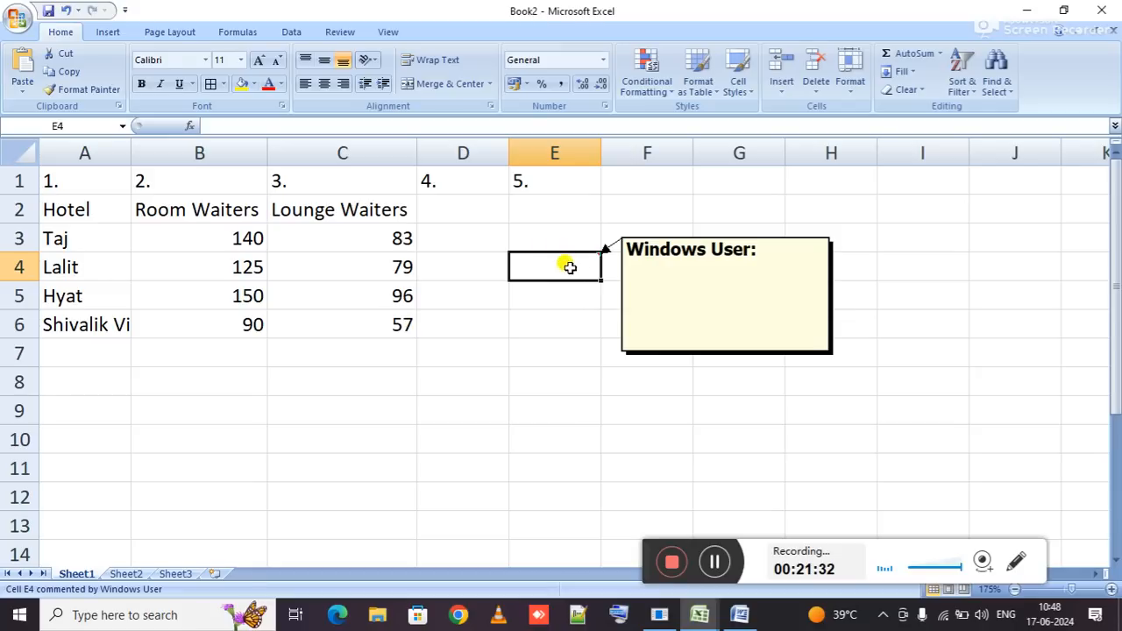
right_click(571, 261)
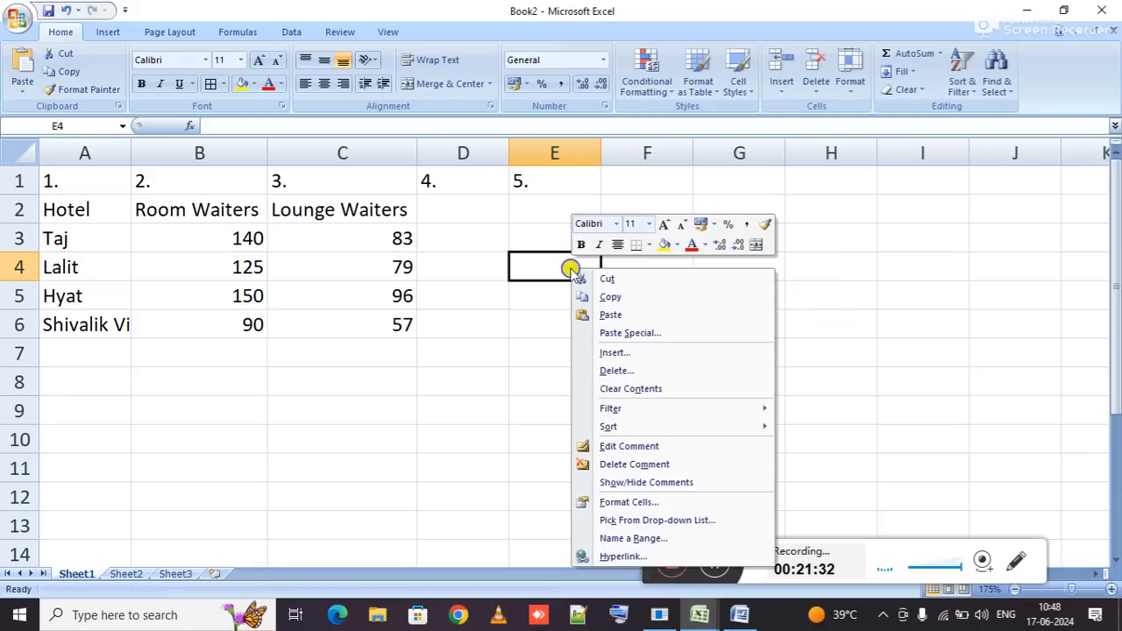
click(675, 465)
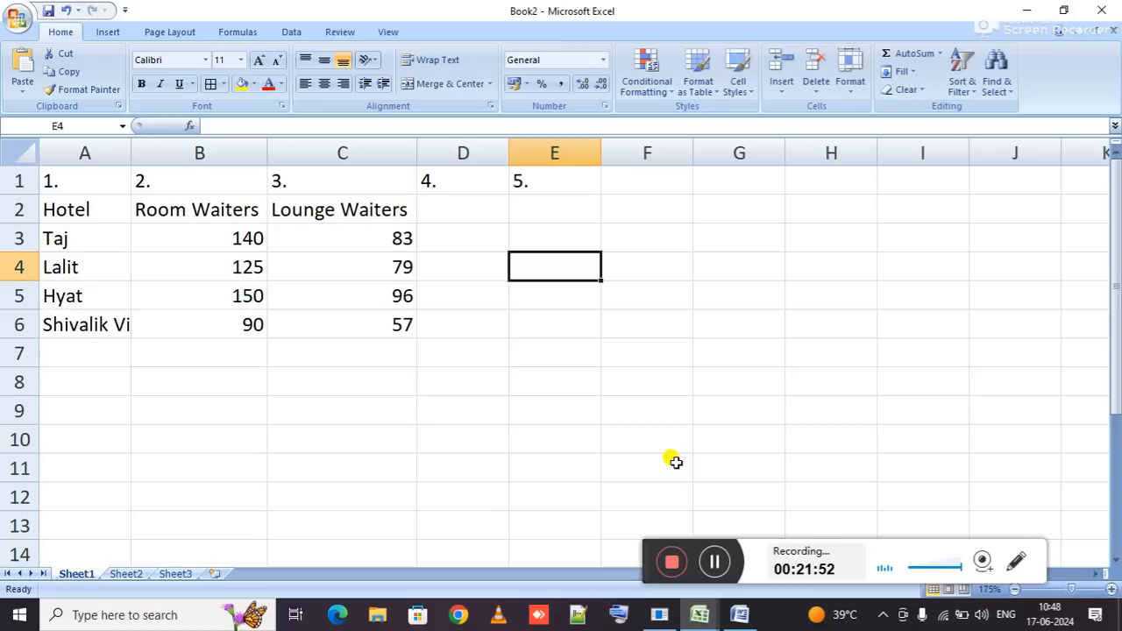
Try an outline border on the empty cell F5 and undo it.
click(677, 294)
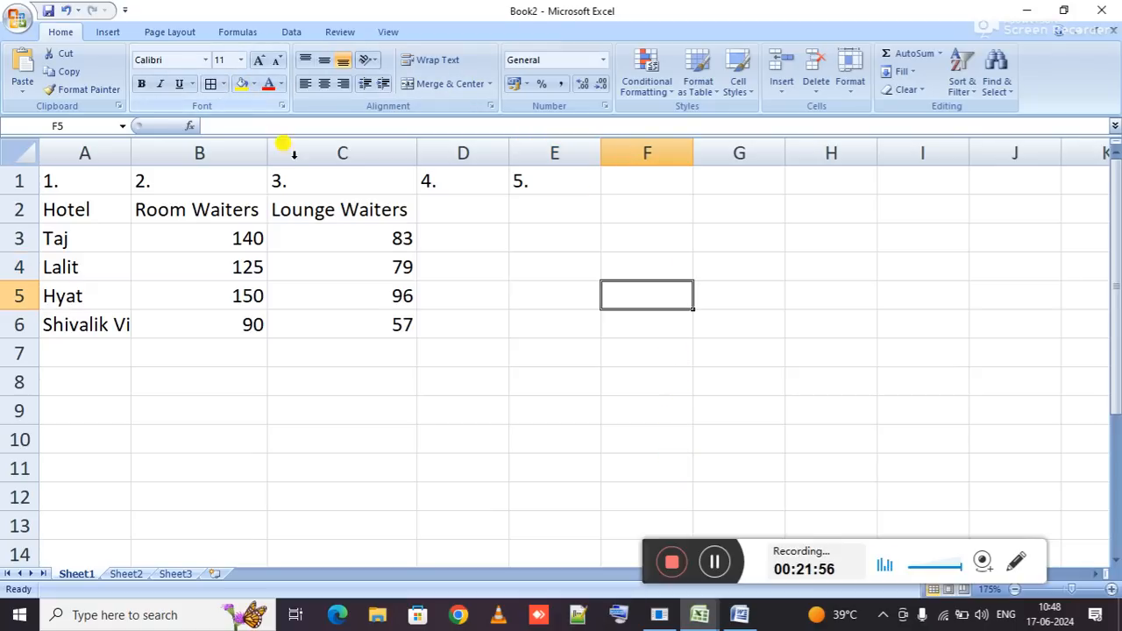
click(452, 333)
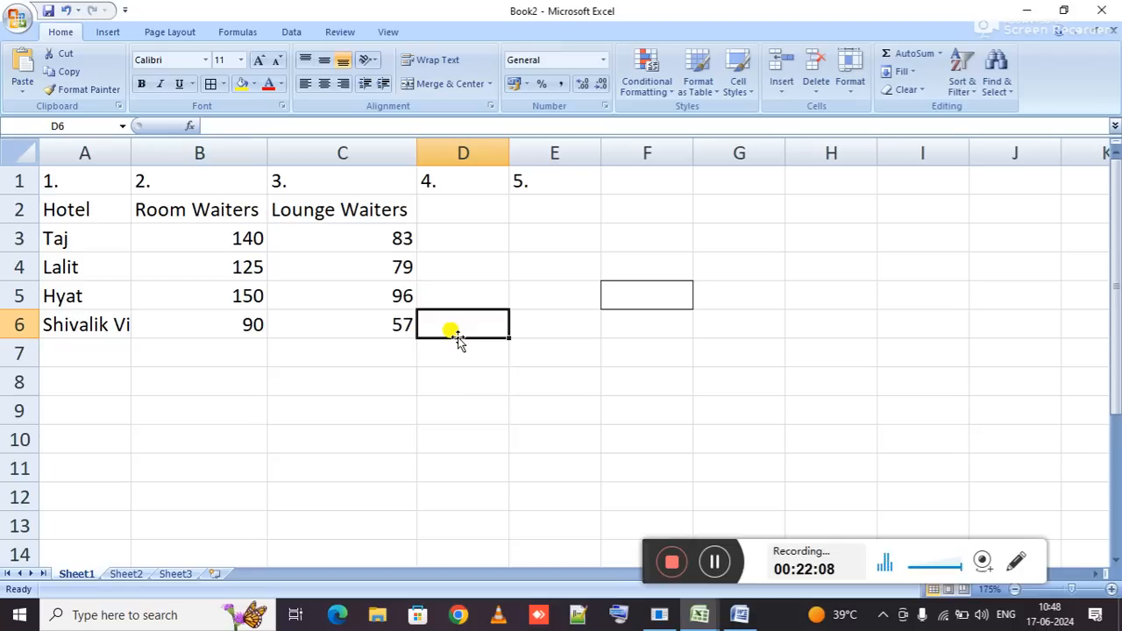
key(ctrl+z)
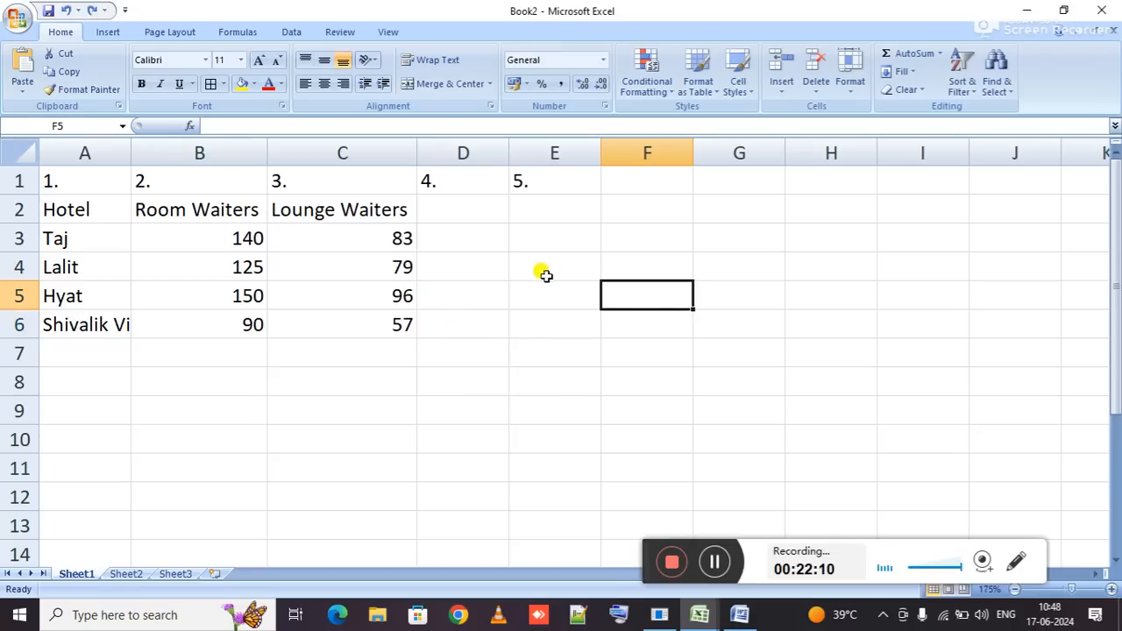
Apply all borders to the entire hotel waiters table in A1:E6.
click(718, 298)
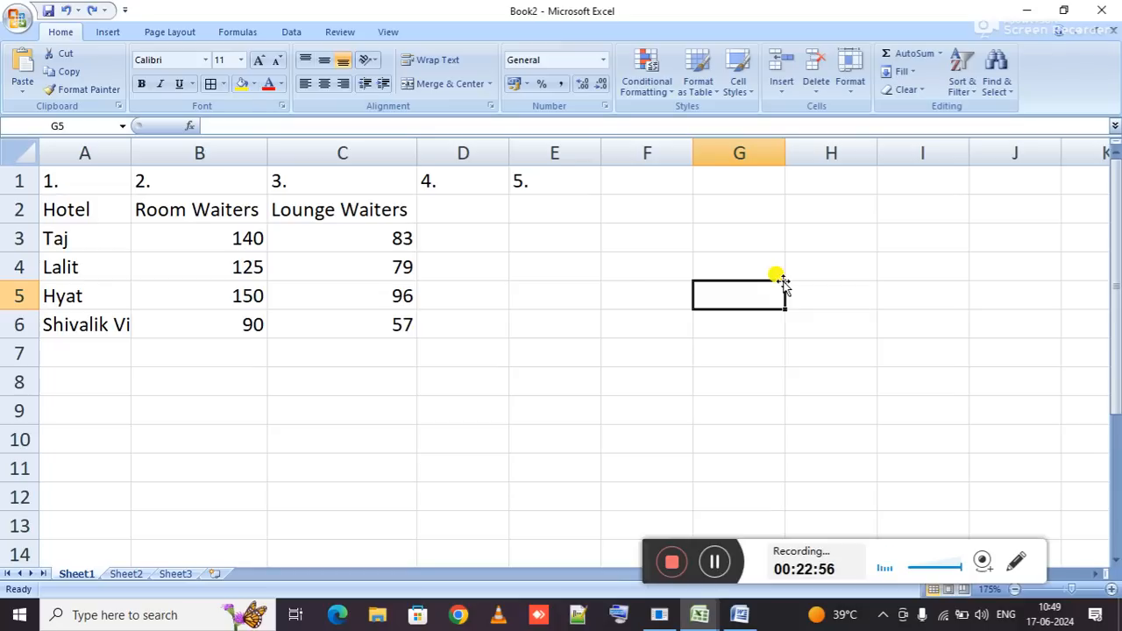
click(250, 229)
key(ctrl+a)
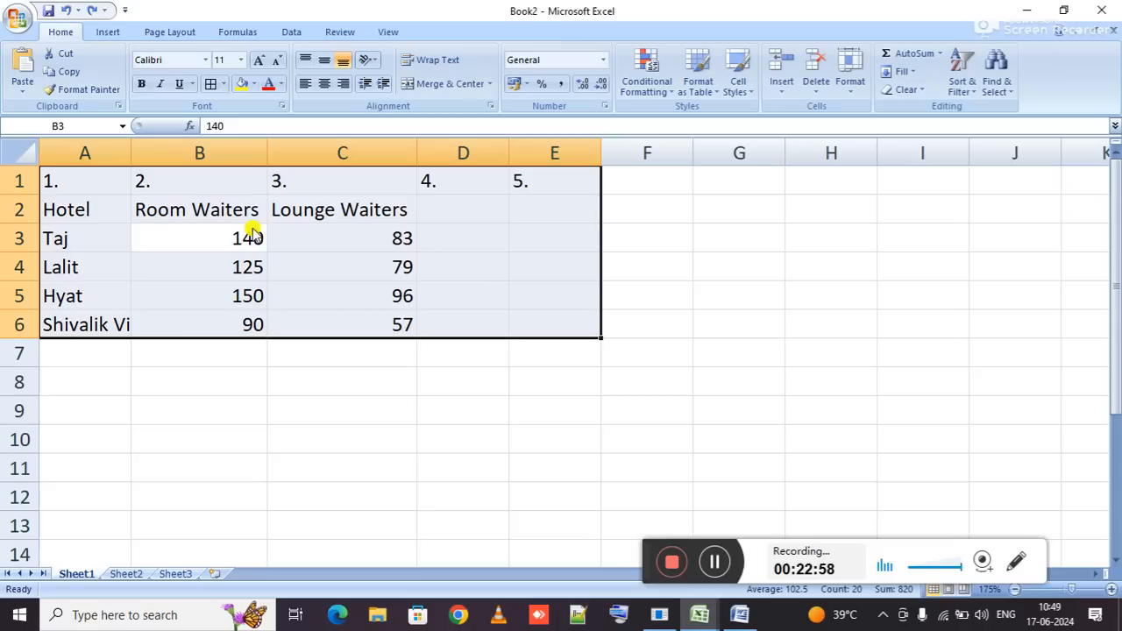
click(210, 84)
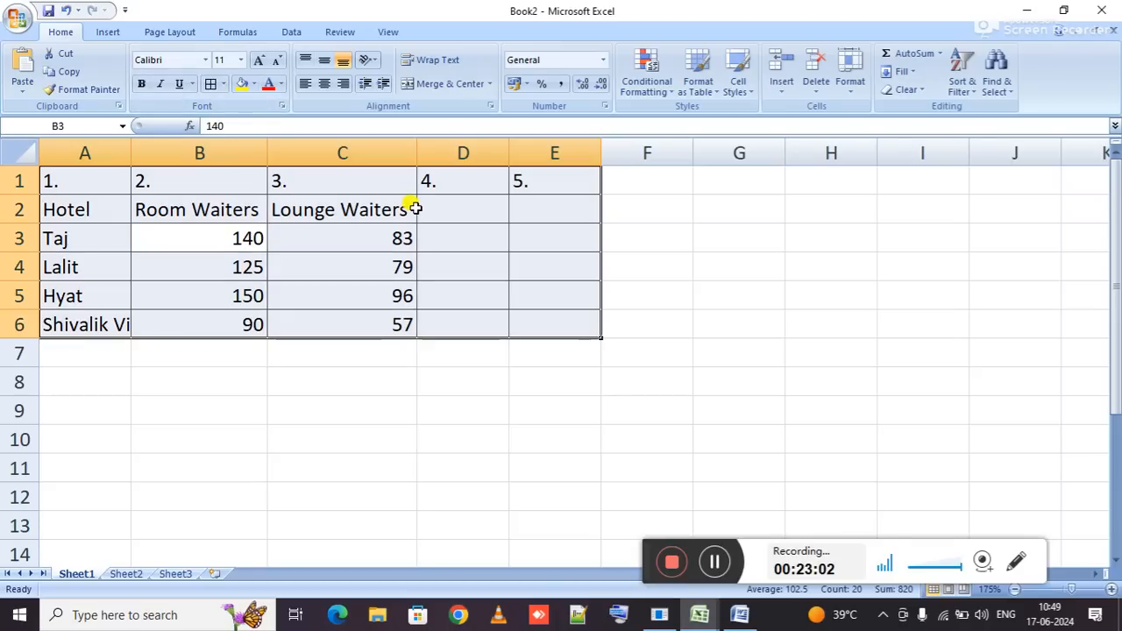
click(412, 208)
Switch to the Excel Assignments document in Word and review questions 2 and 3 on the total and difference columns.
key(alt+Tab)
key(alt+Tab)
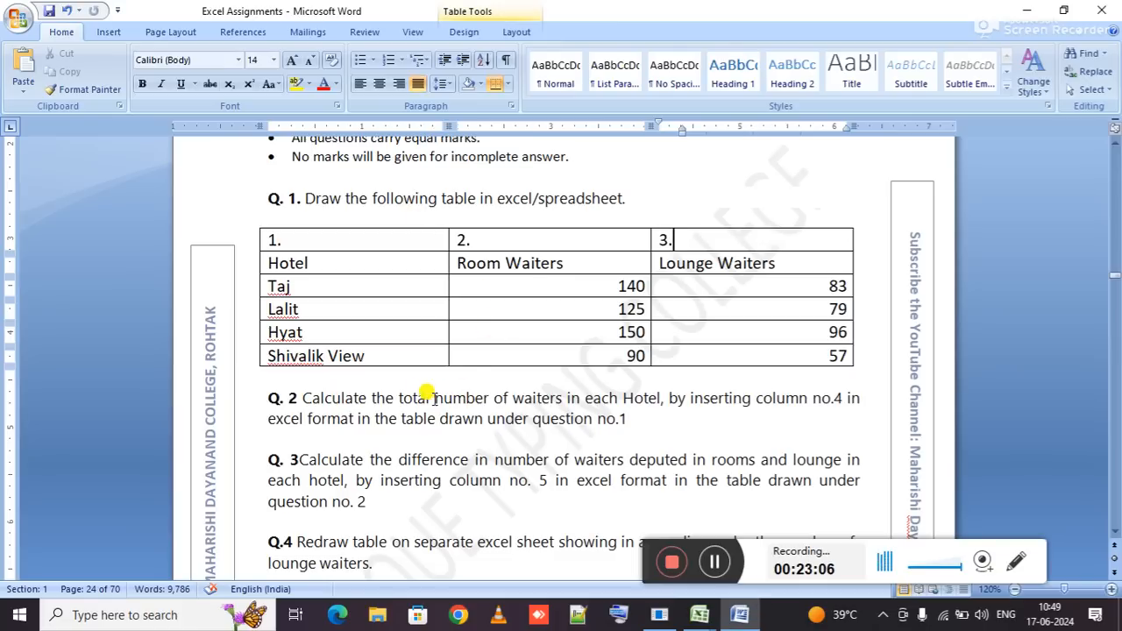
drag(399, 393, 531, 393)
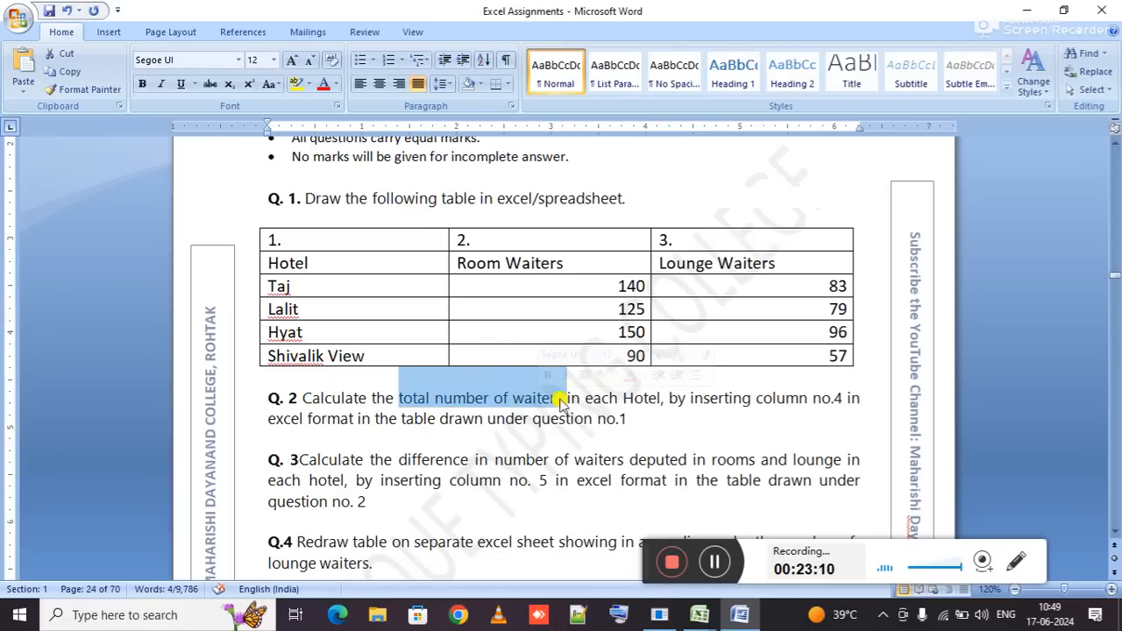
drag(627, 419, 570, 412)
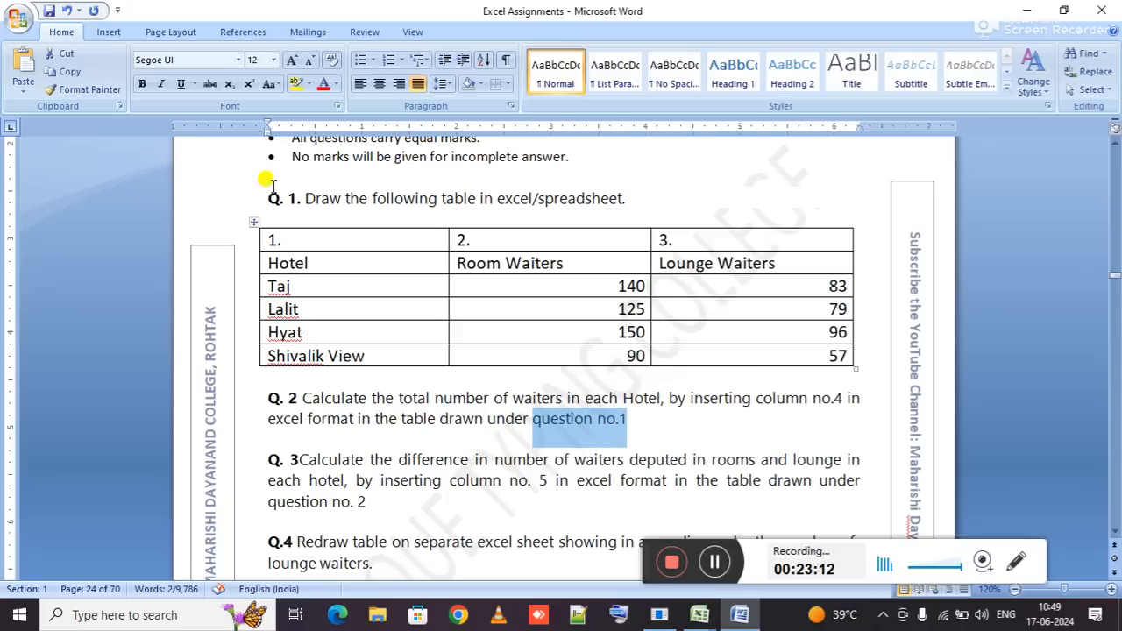
mouse_move(260, 198)
mouse_down()
mouse_move(497, 203)
mouse_move(745, 363)
mouse_up()
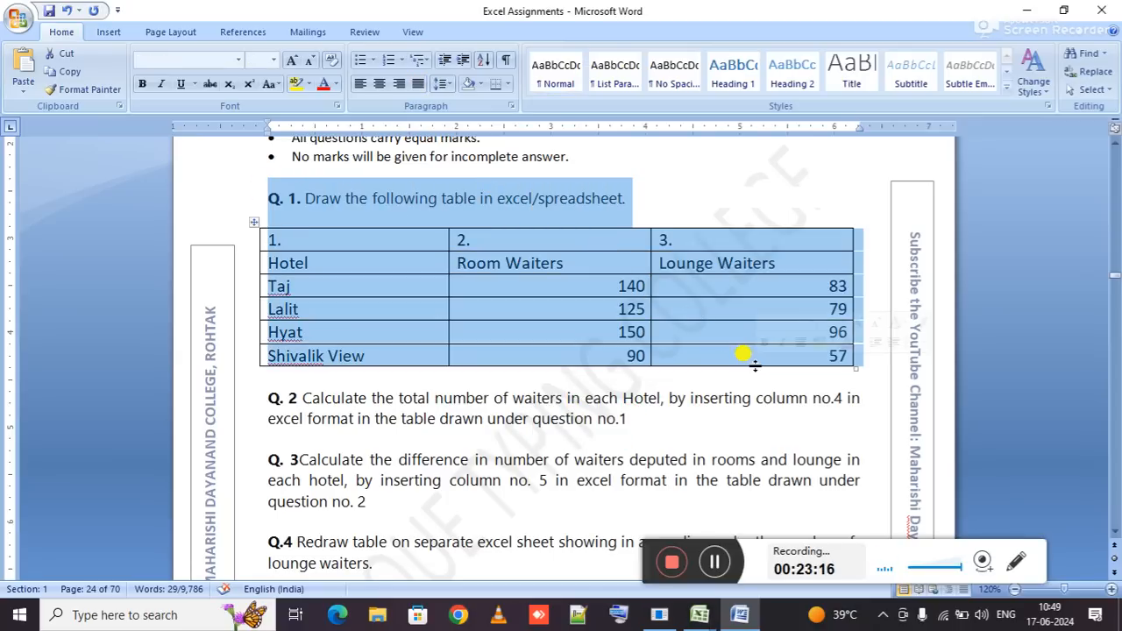
drag(290, 398, 577, 394)
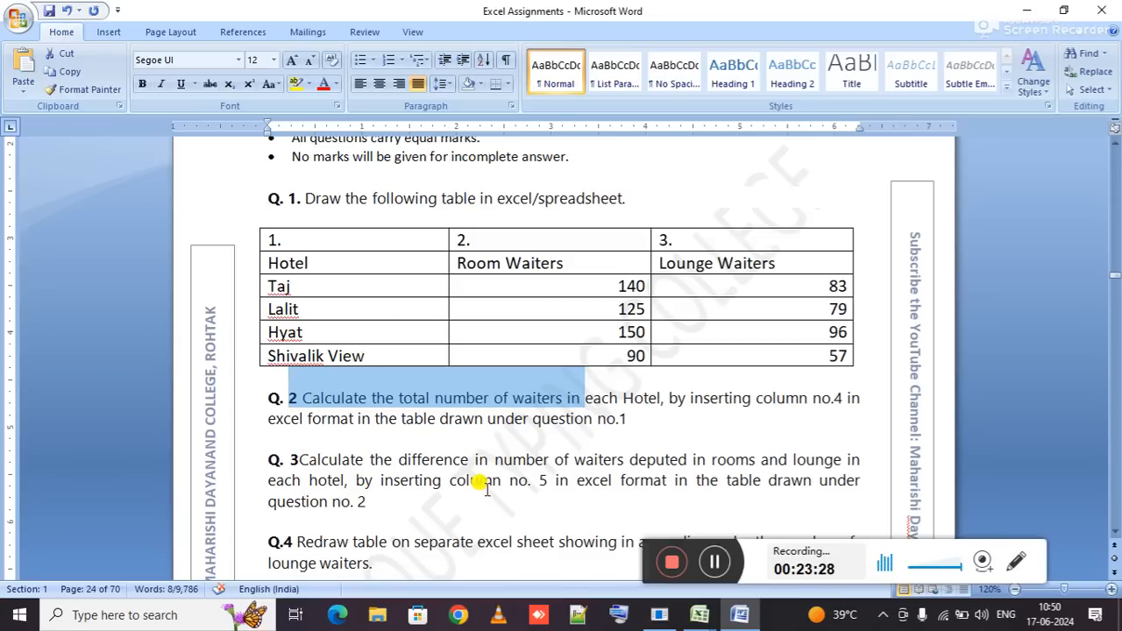
drag(480, 460, 784, 464)
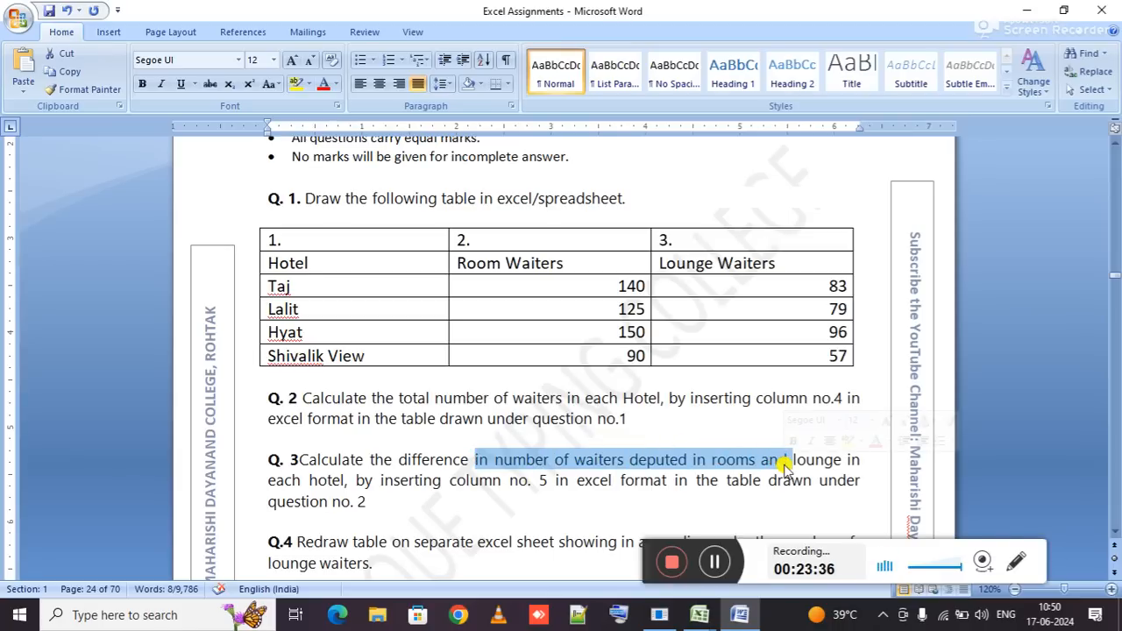
drag(466, 481, 548, 481)
click(558, 491)
Switch back to the Excel workbook and enter the headings Total in D2 and Diff. in E2.
key(alt+Tab)
click(479, 212)
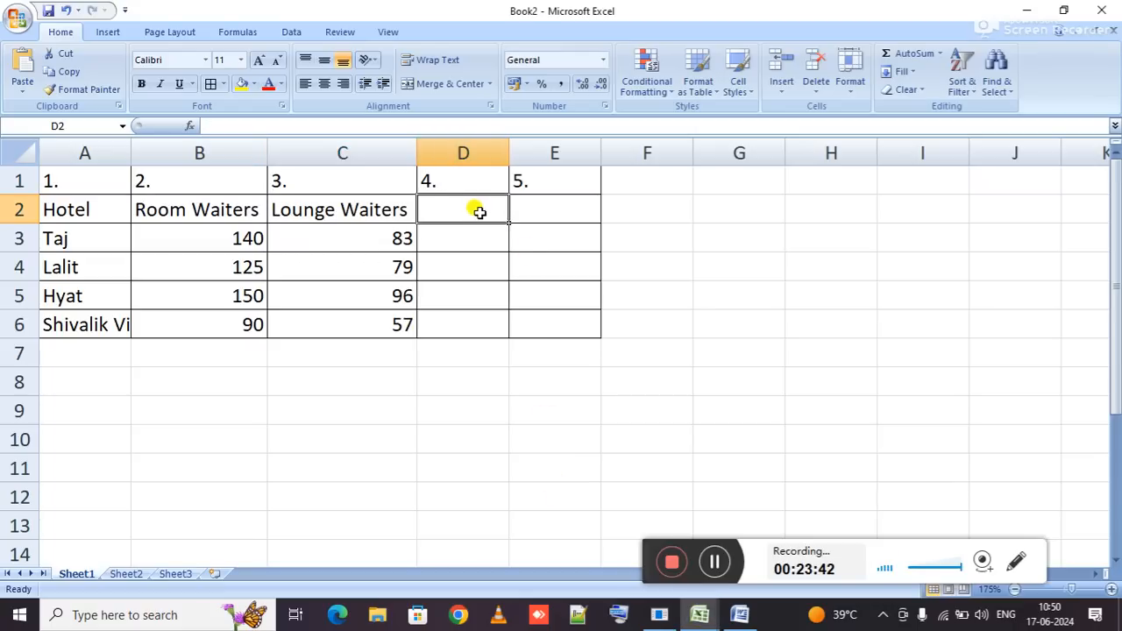
text(R)
key(BackSpace)
text(Total)
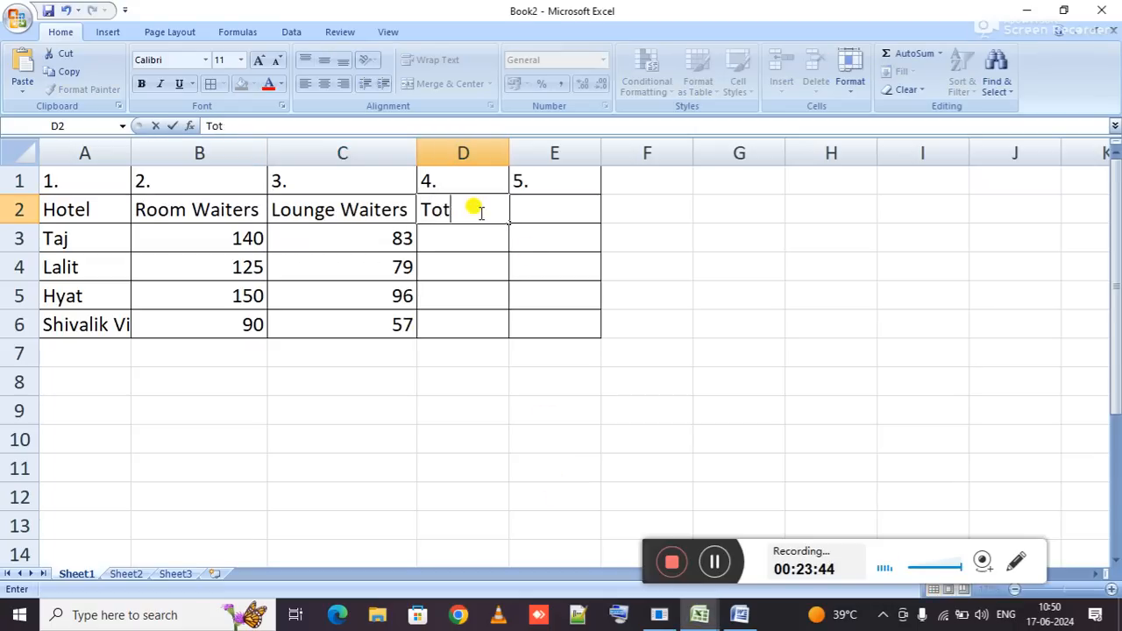
key(Tab)
text(Diff.)
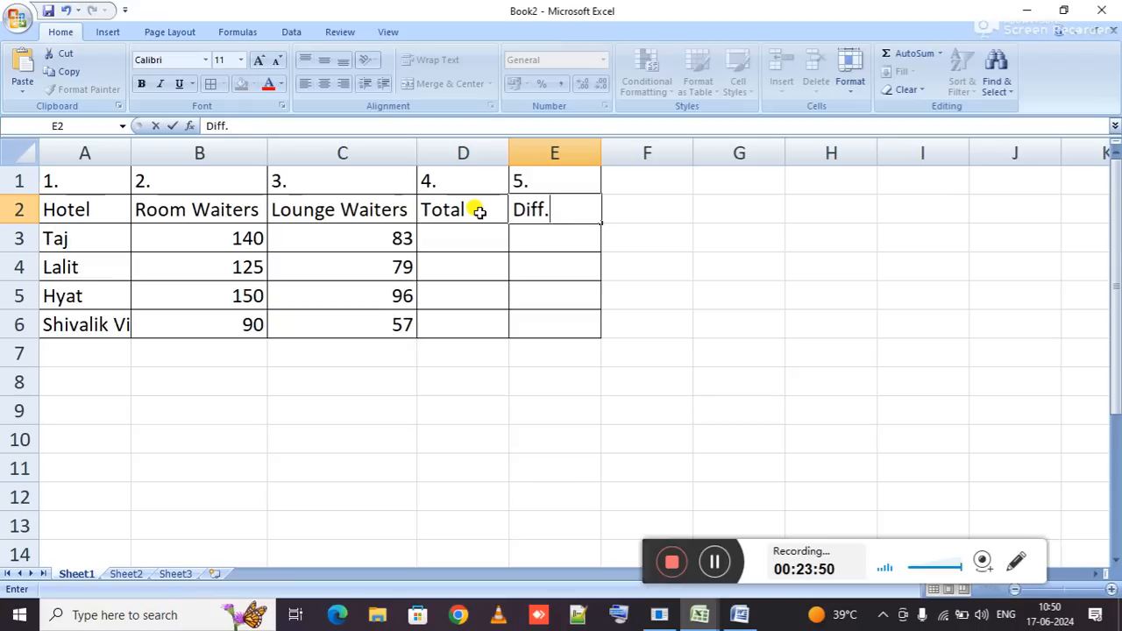
key(Return)
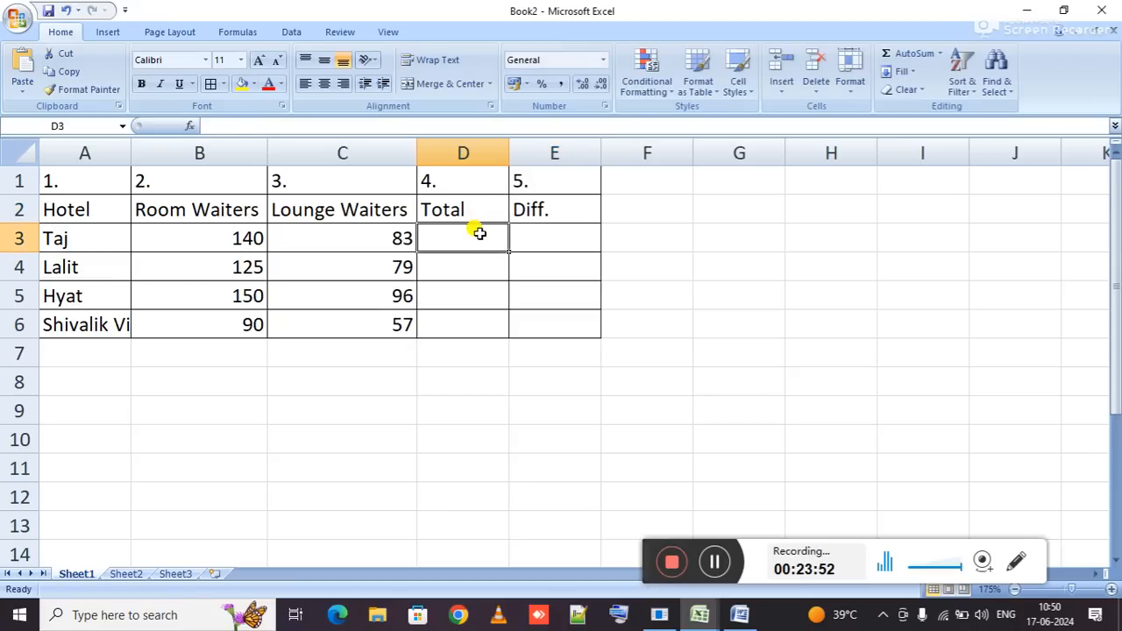
AutoSum each hotel's room and lounge waiters in D3:D6 and enter the difference formula =B3-C3 in E3.
drag(474, 232, 471, 320)
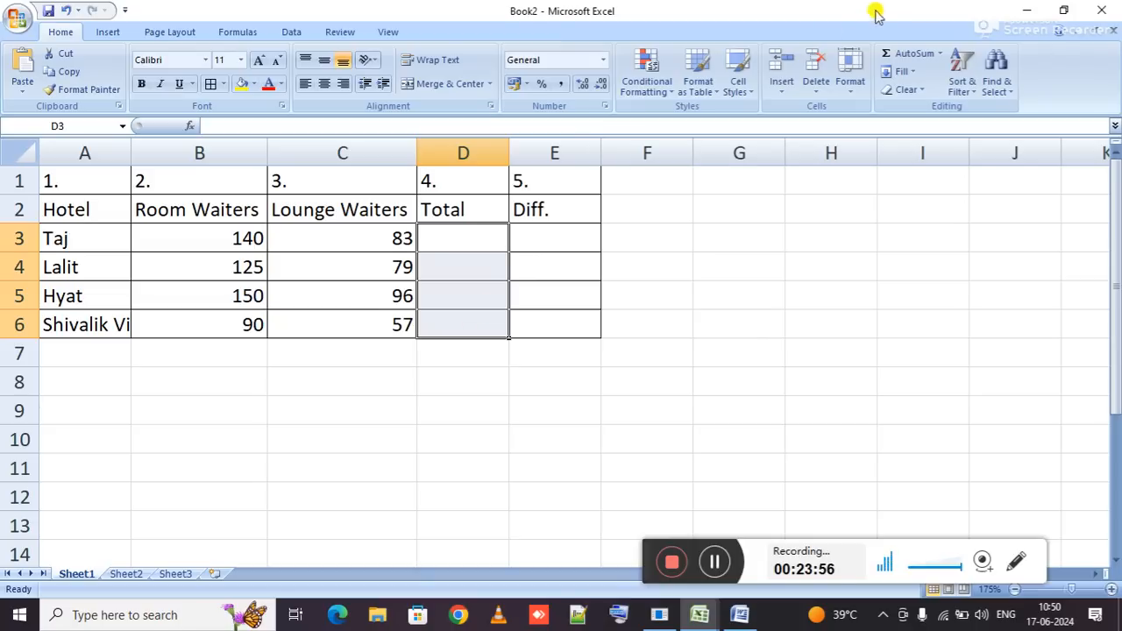
click(900, 61)
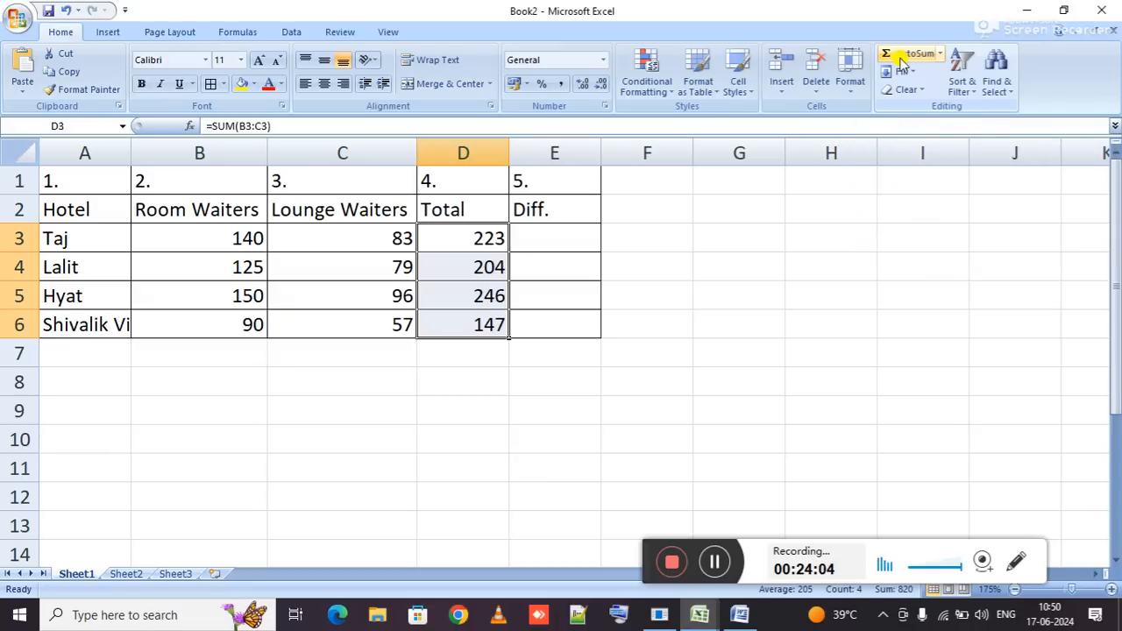
click(568, 237)
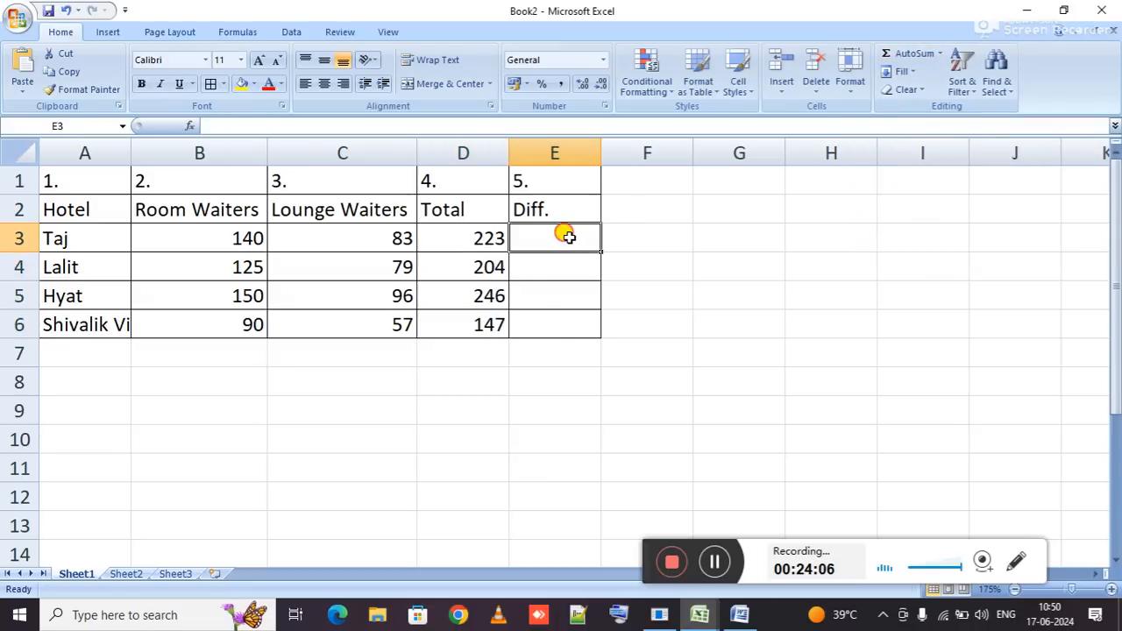
text(=)
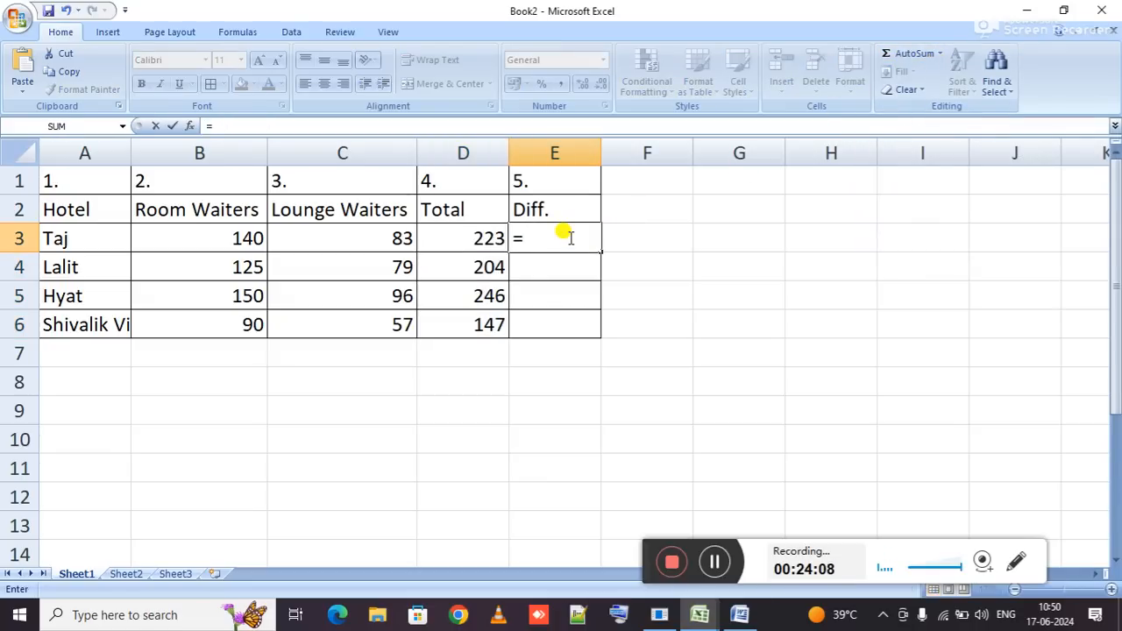
click(570, 238)
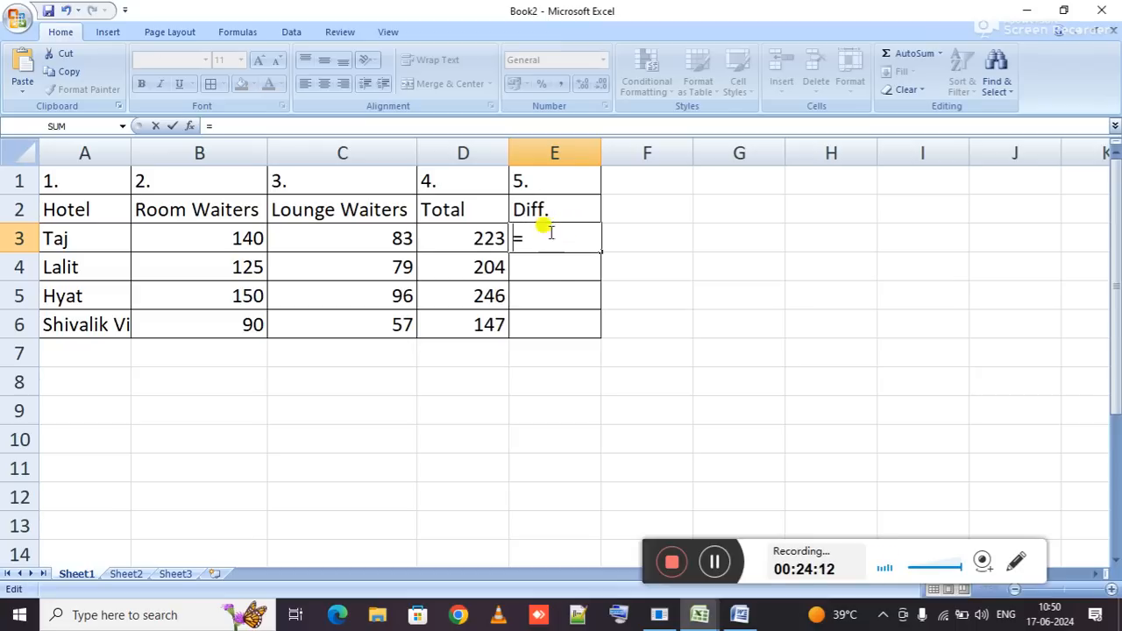
click(185, 239)
text(-)
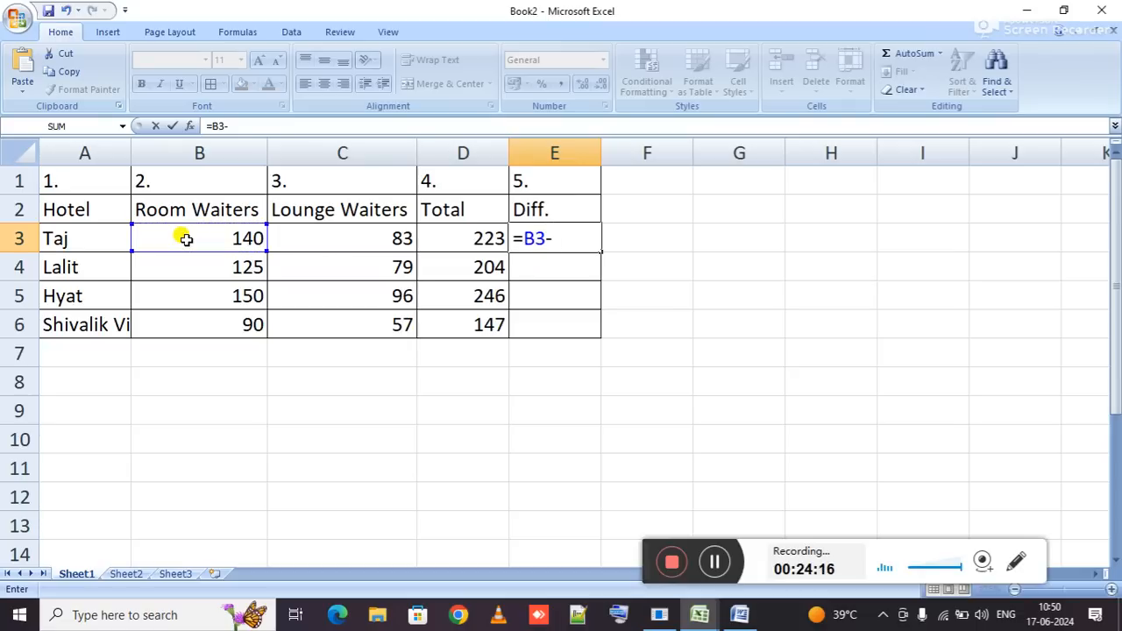
click(298, 239)
key(Return)
Fill the difference formula from E3 down through E4:E6.
key(ctrl+d)
key(Down)
key(ctrl+d)
key(Down)
key(ctrl+d)
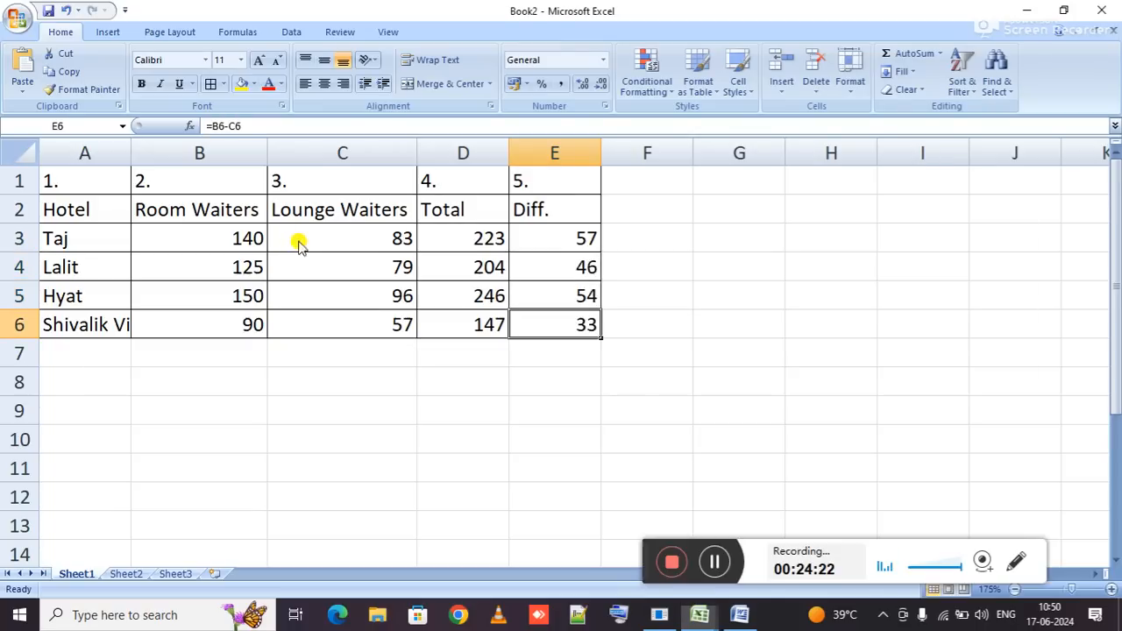
Switch to the Word assignment and read questions 4 and 5 about redrawing the table on separate sheets.
key(alt+Tab)
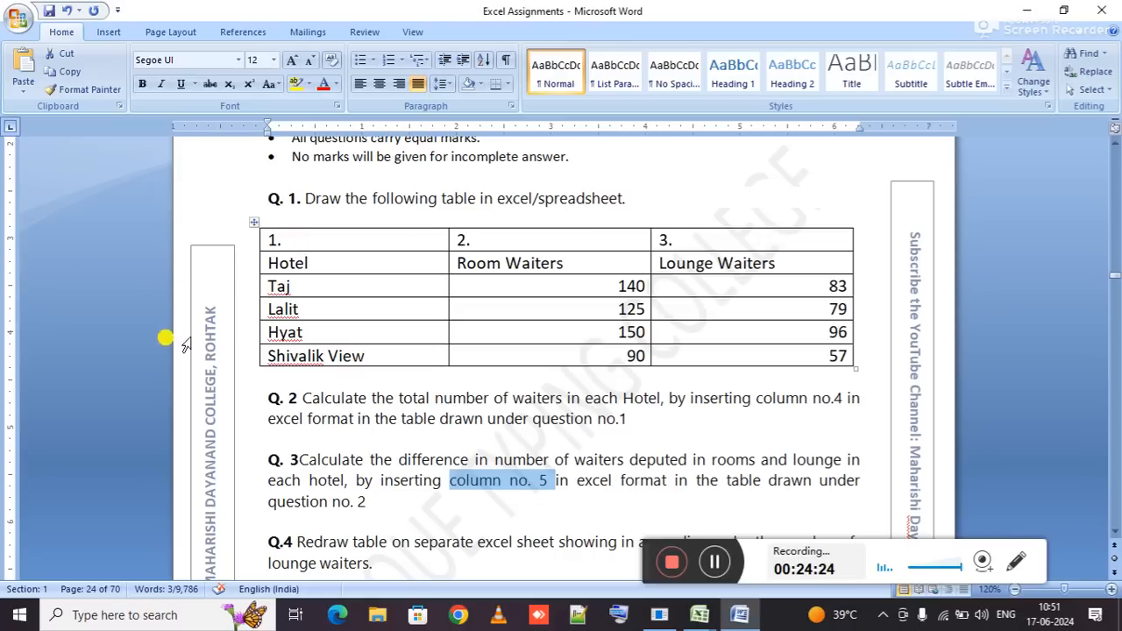
scroll(475, 498, down, 4)
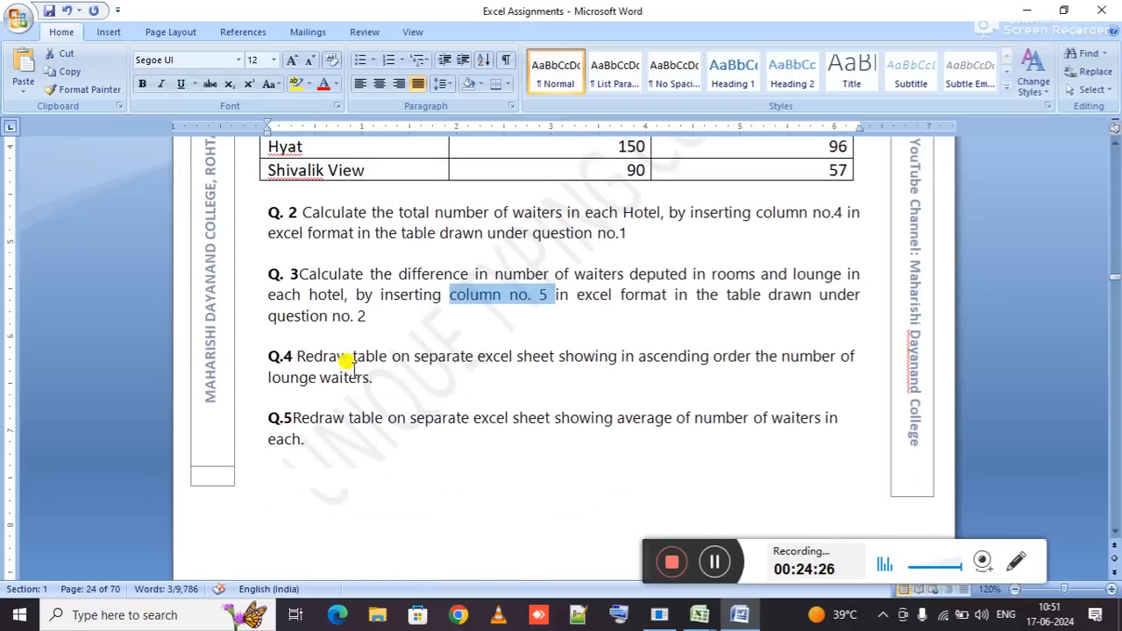
click(566, 340)
right_click(566, 341)
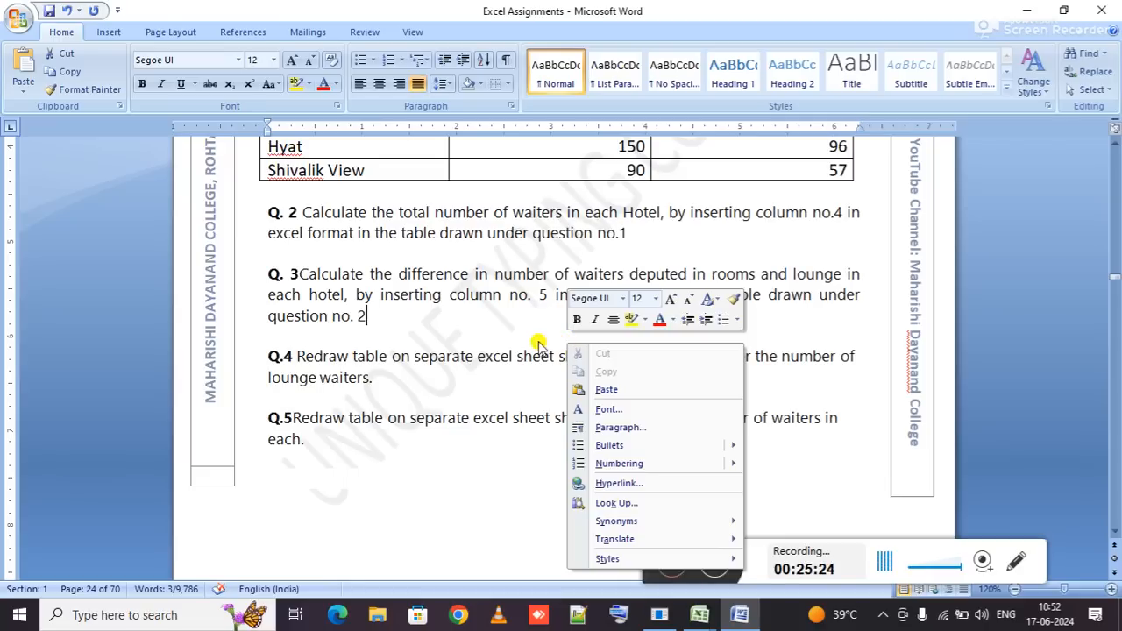
click(464, 354)
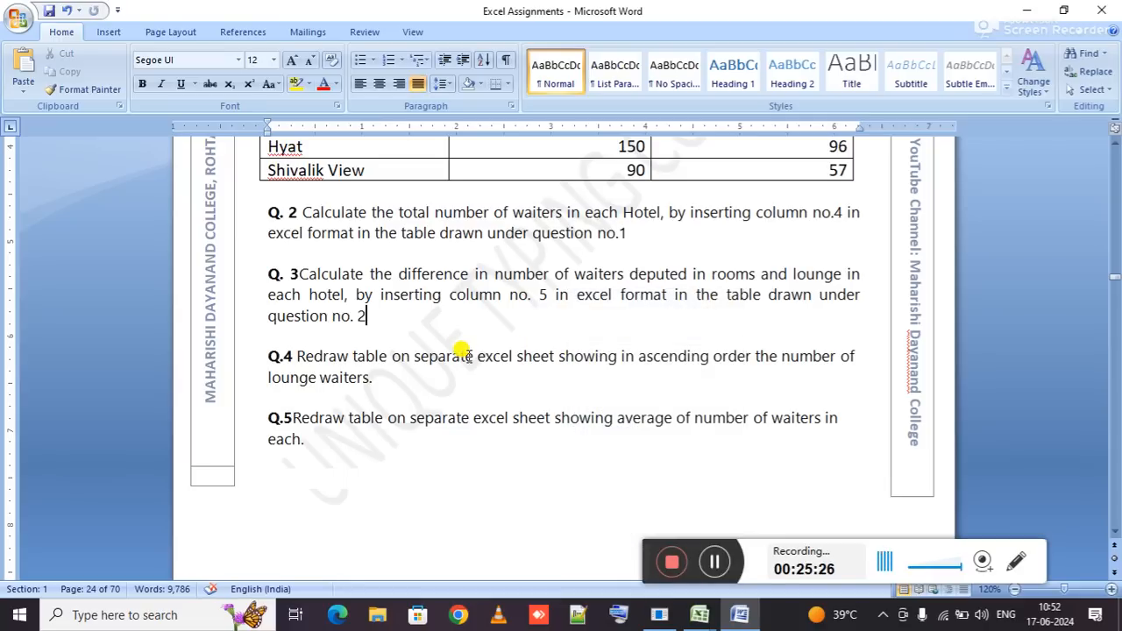
click(466, 356)
drag(464, 354, 639, 358)
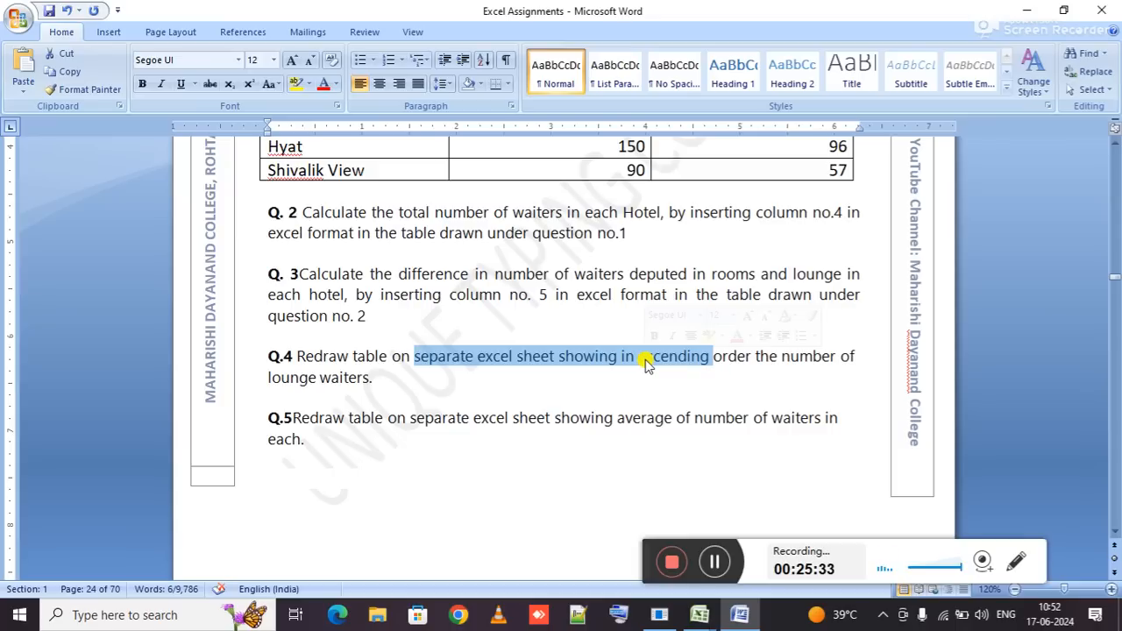
drag(283, 418, 430, 417)
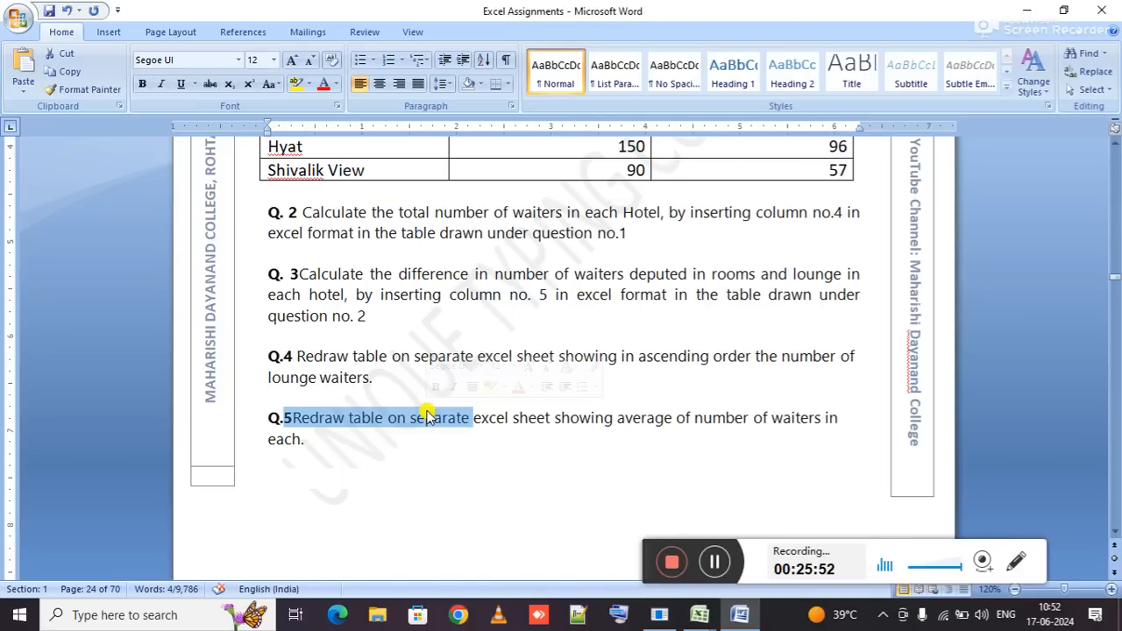
Switch to the Excel workbook and look through Sheet2 and Sheet3 as places for the redrawn tables.
key(alt+Tab)
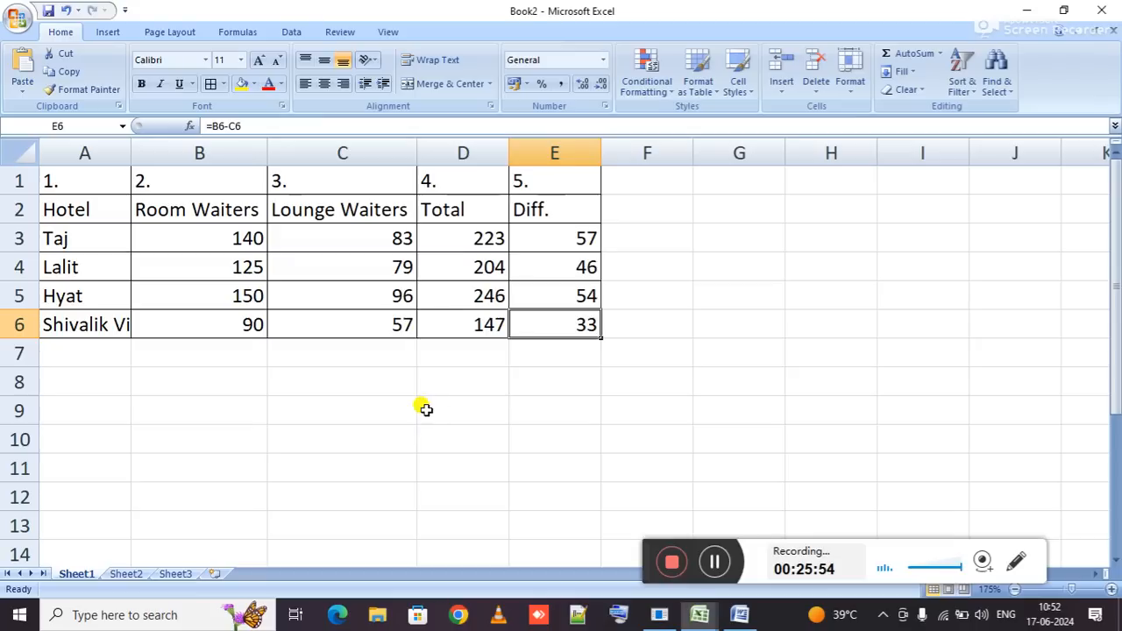
click(127, 573)
click(163, 574)
click(80, 574)
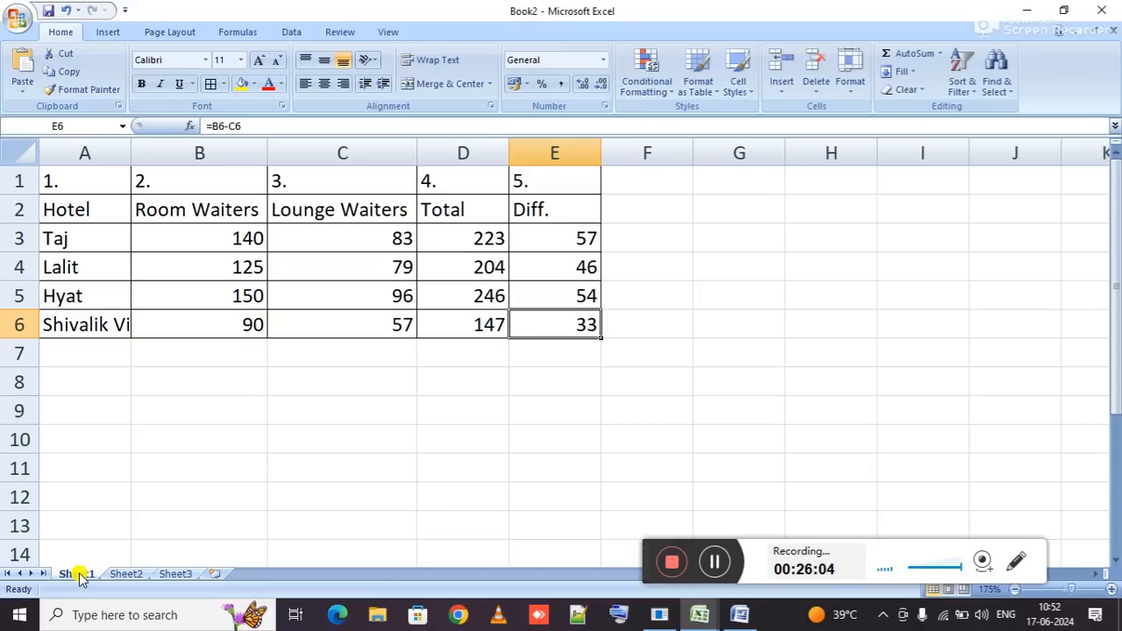
click(119, 575)
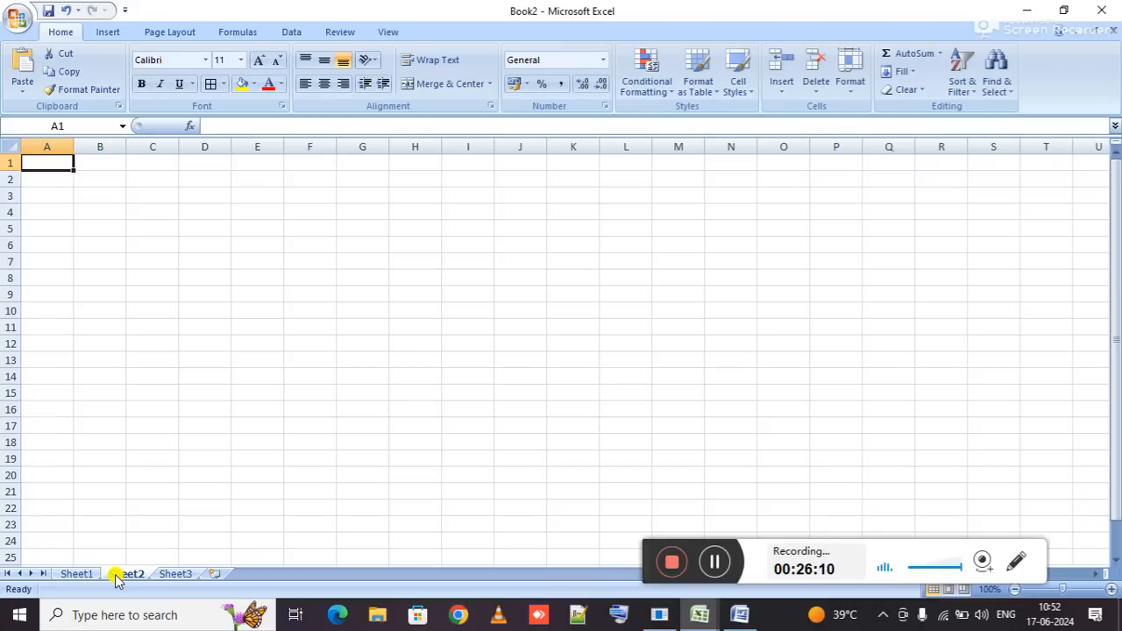
Return to Sheet1, autofit column A to the hotel names and select A1:C6.
click(85, 575)
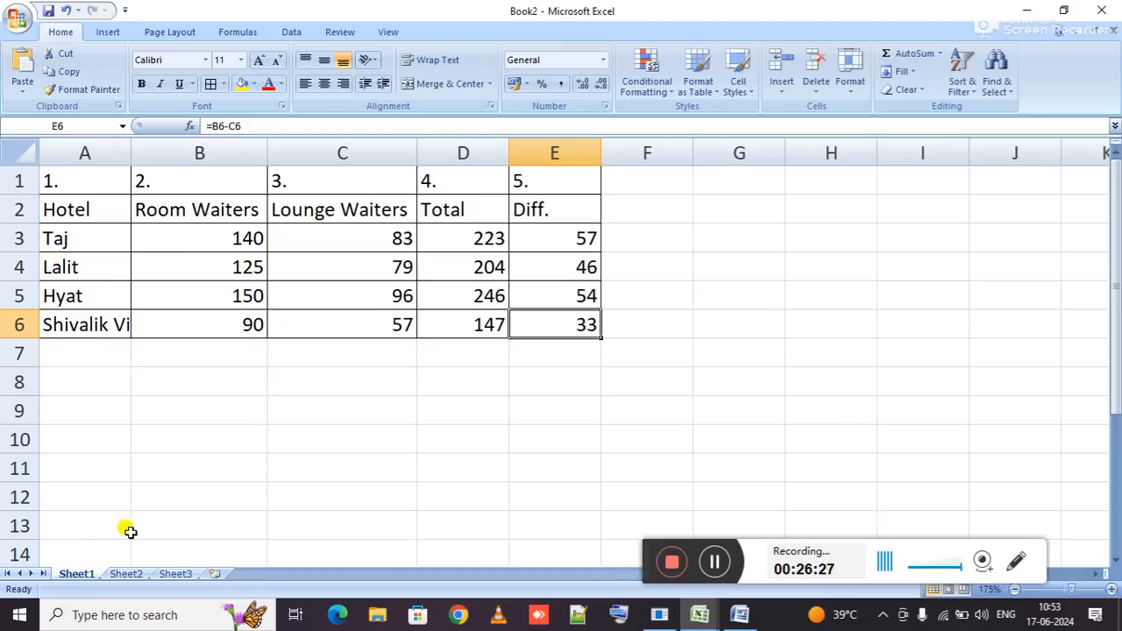
double_click(130, 153)
drag(113, 181, 373, 320)
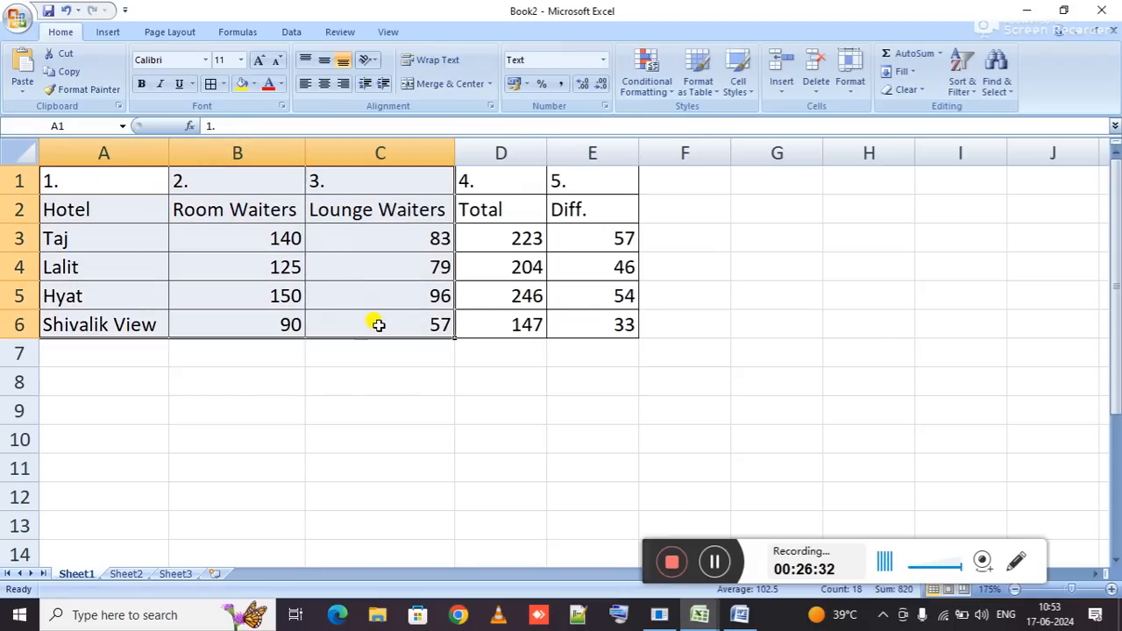
Reread question 4 in the Word assignment about the separate sheet and ascending order, and return to the Excel workbook.
key(alt+Tab)
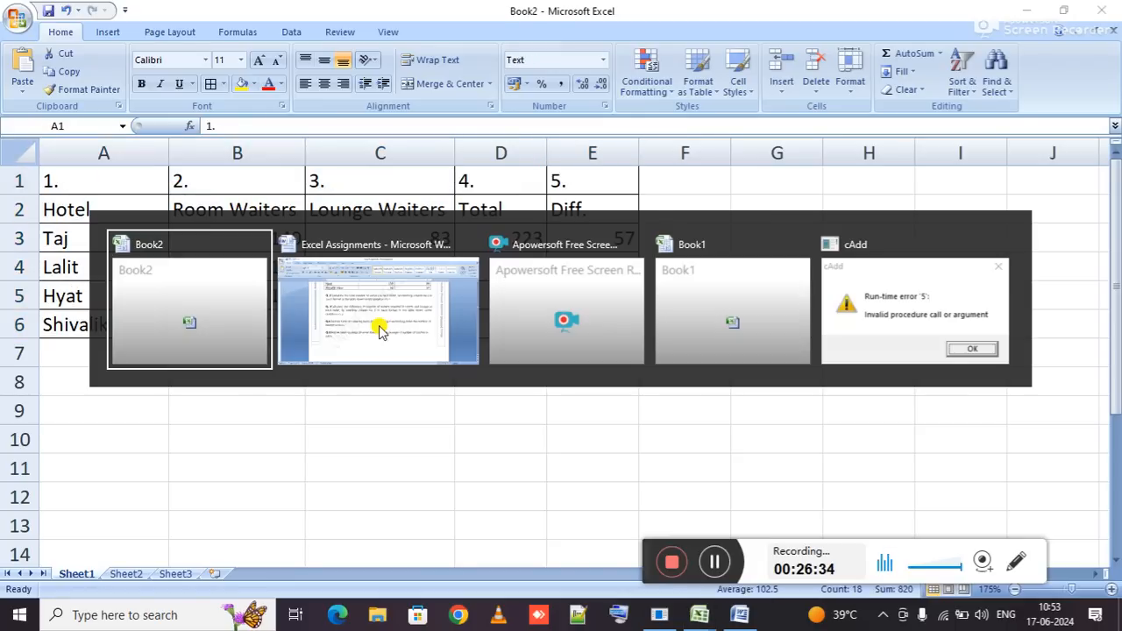
click(379, 329)
drag(355, 355, 573, 361)
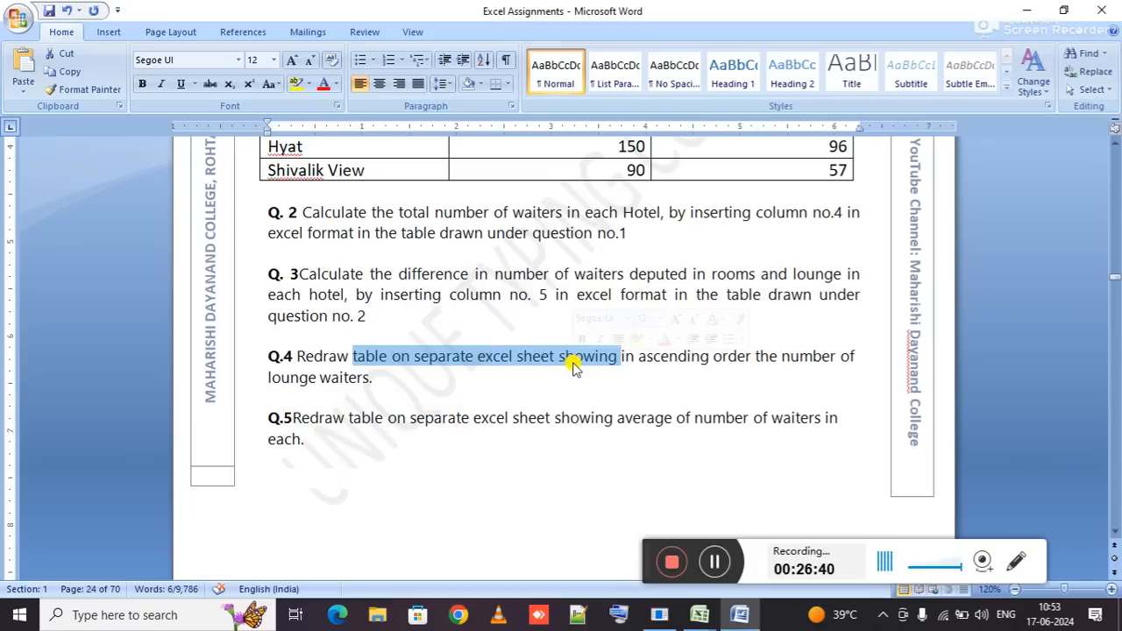
click(574, 365)
drag(566, 361, 728, 365)
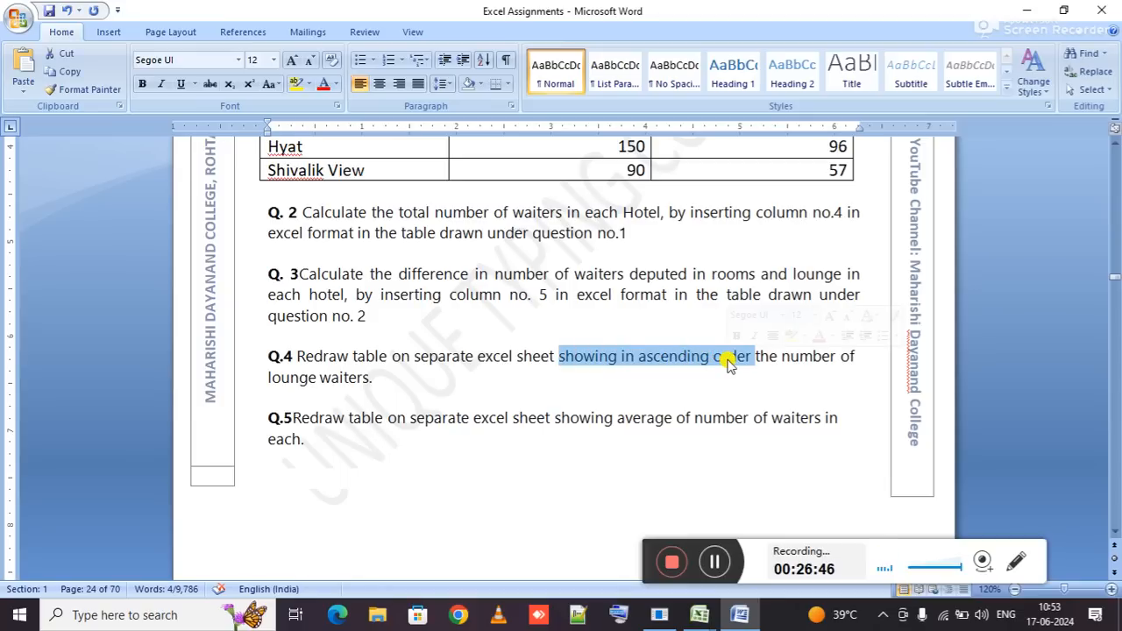
key(alt+Tab)
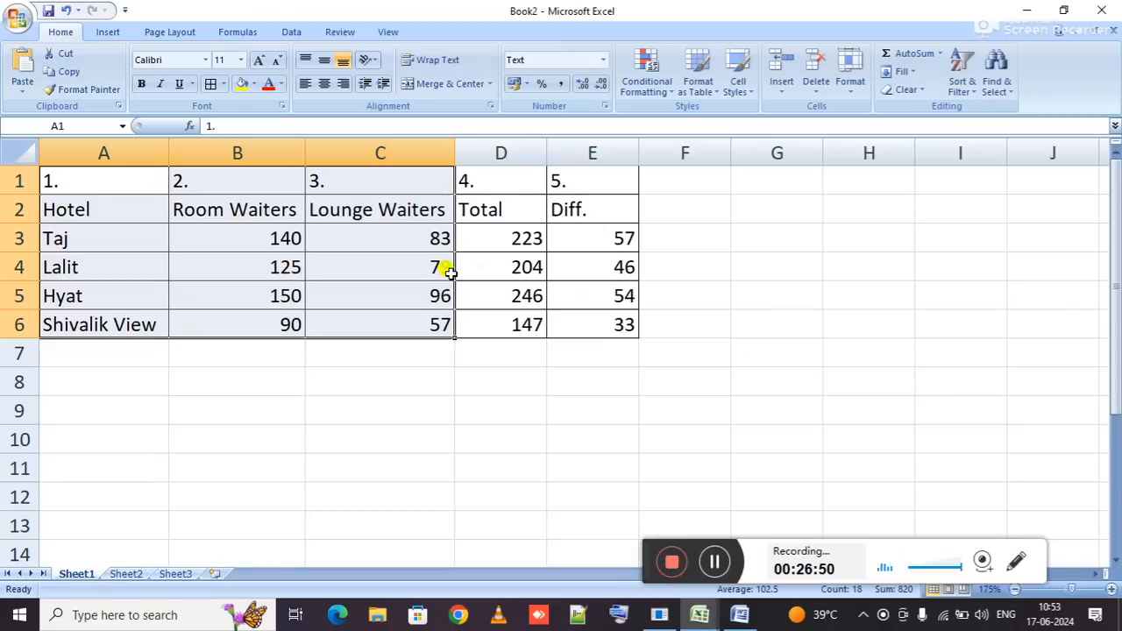
Copy the hotel waiters table in A1:C6 and paste it at A9 on Sheet1.
key(ctrl+c)
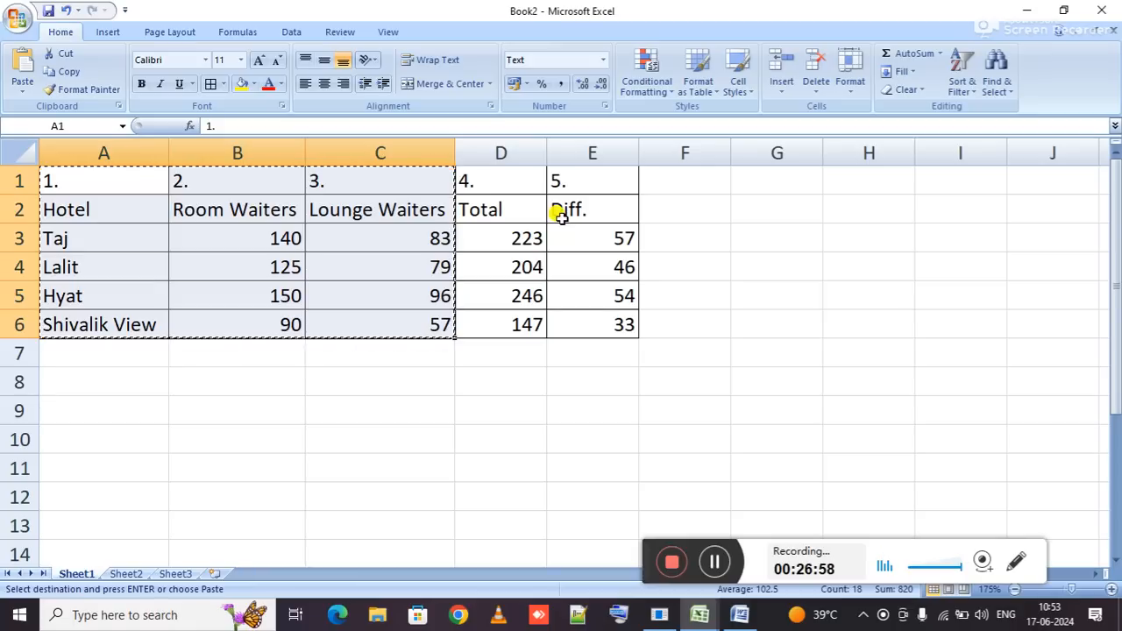
click(90, 400)
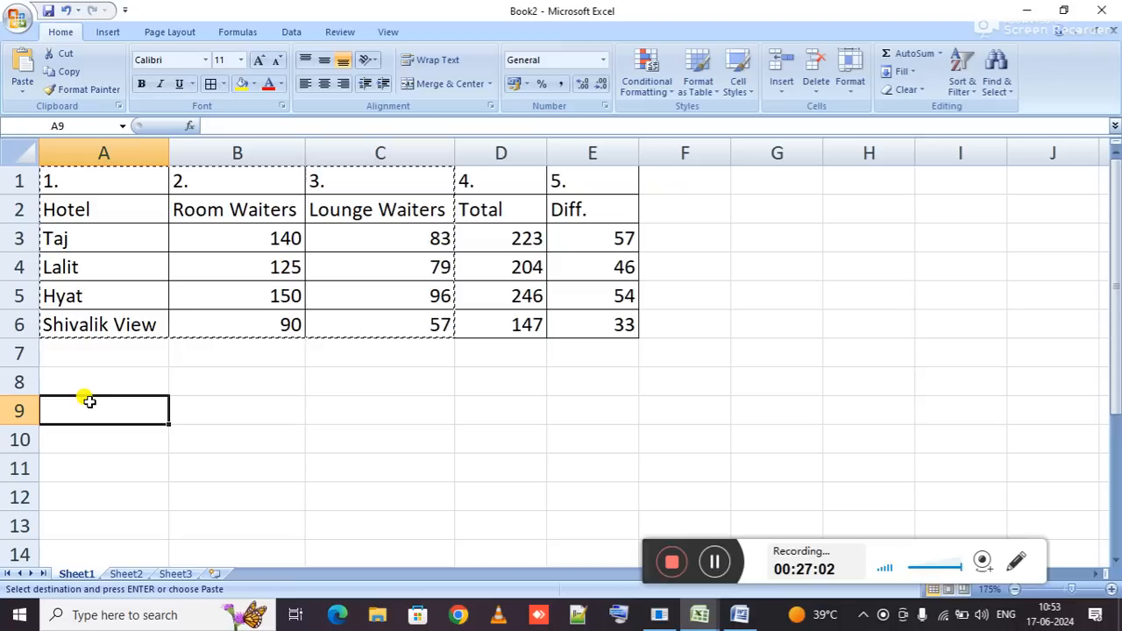
key(ctrl+v)
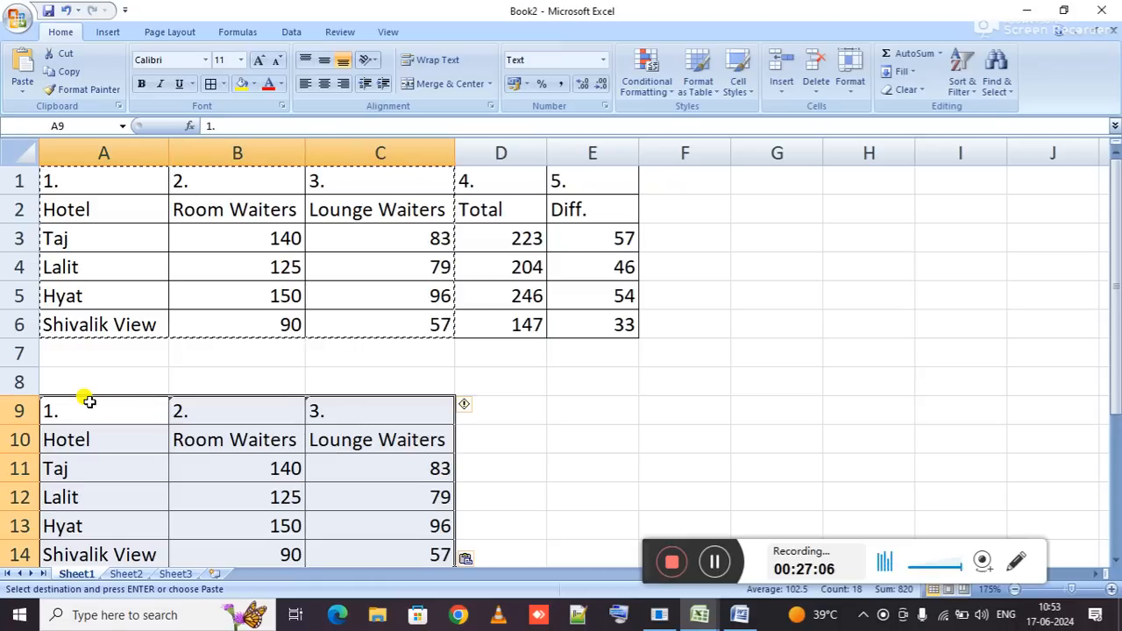
key(Down)
key(Down)
key(Down)
key(Down)
key(Down)
key(Down)
key(Down)
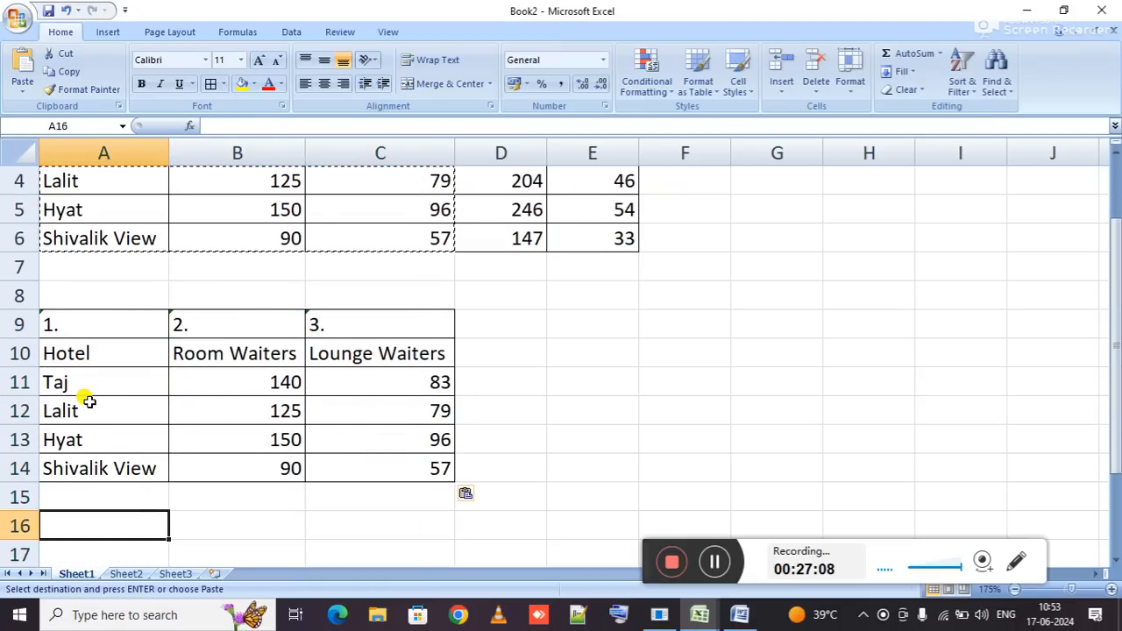
Reread the lounge waiters part of question 4 in the Word assignment and return to the Excel workbook.
key(alt+Tab)
key(alt+Tab)
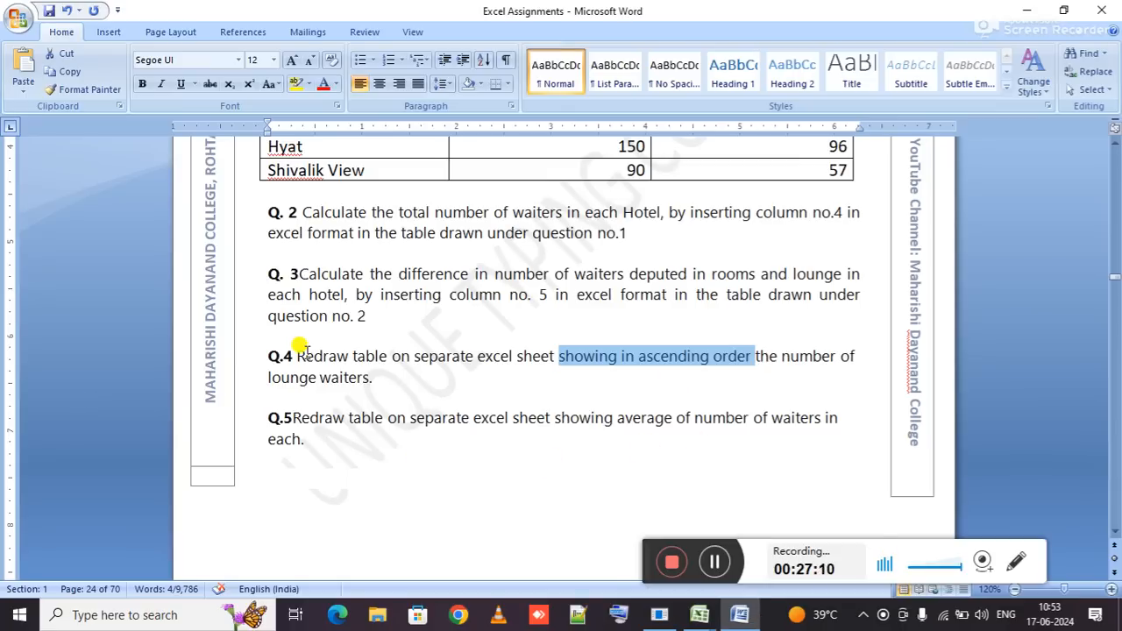
drag(305, 378, 343, 379)
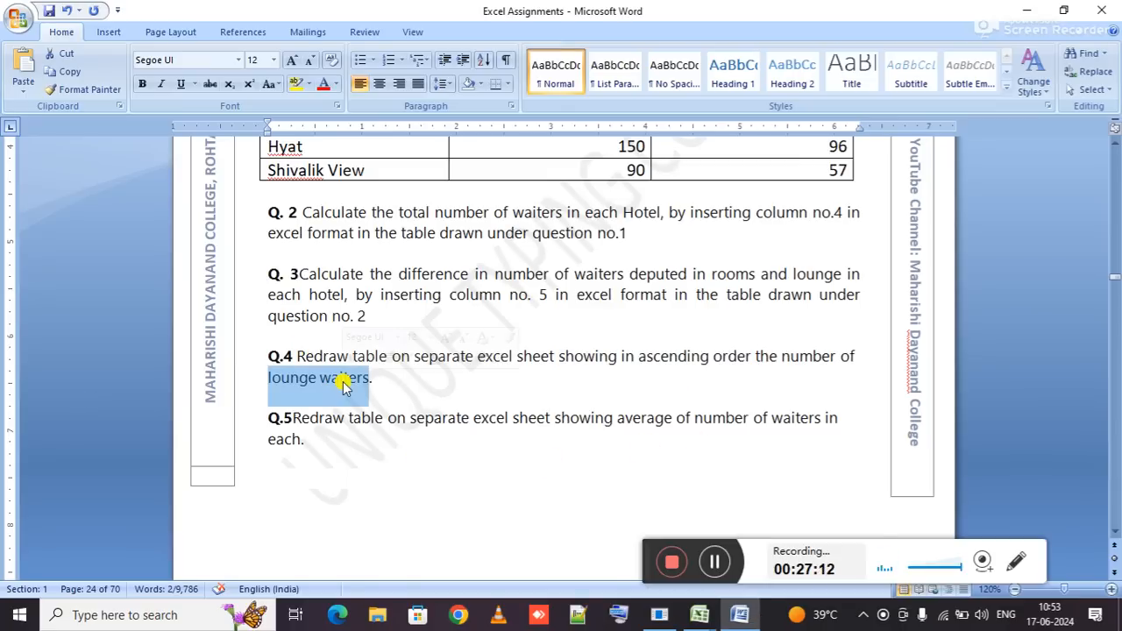
key(alt+Tab)
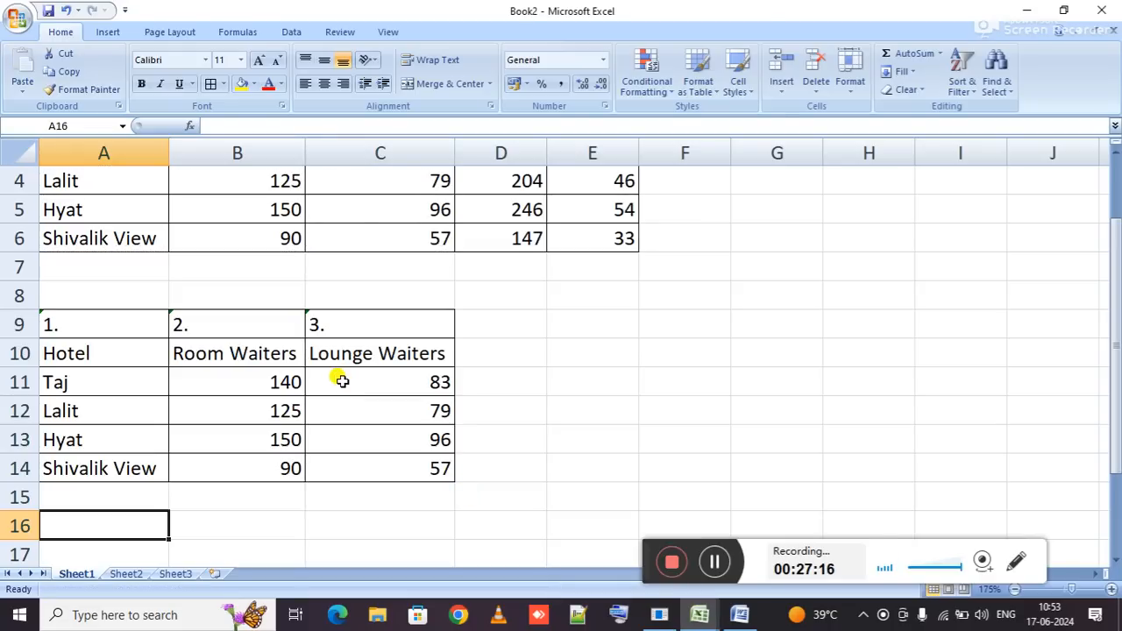
Examine the lounge waiter values in C11:C14 of the copied table and the Hyat row that belongs to them.
scroll(341, 381, down, 2)
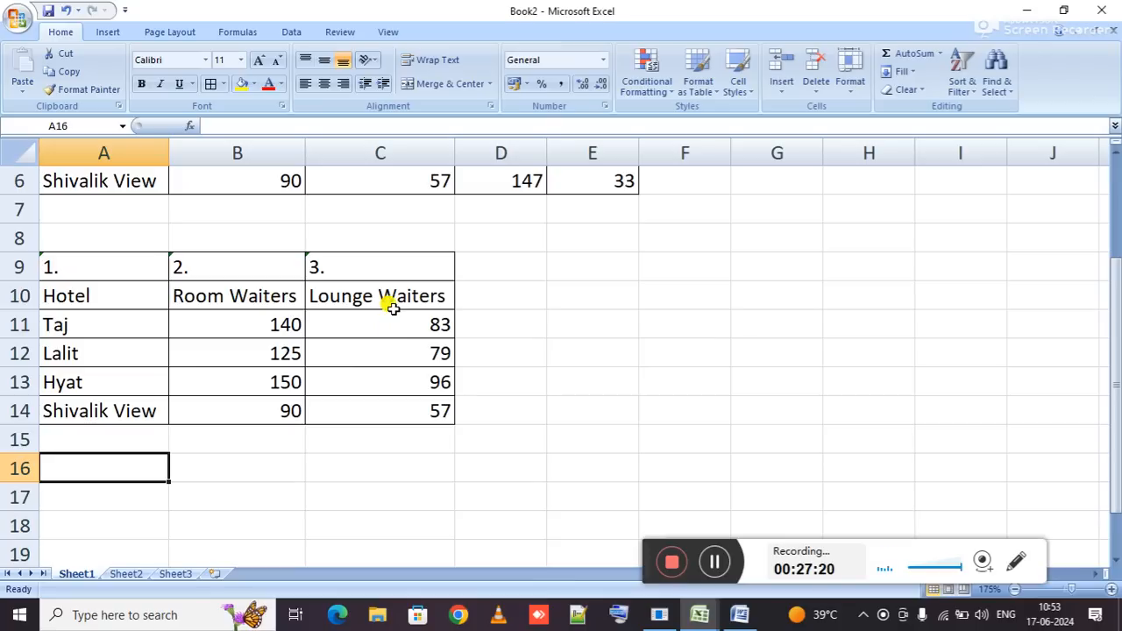
drag(389, 321, 393, 401)
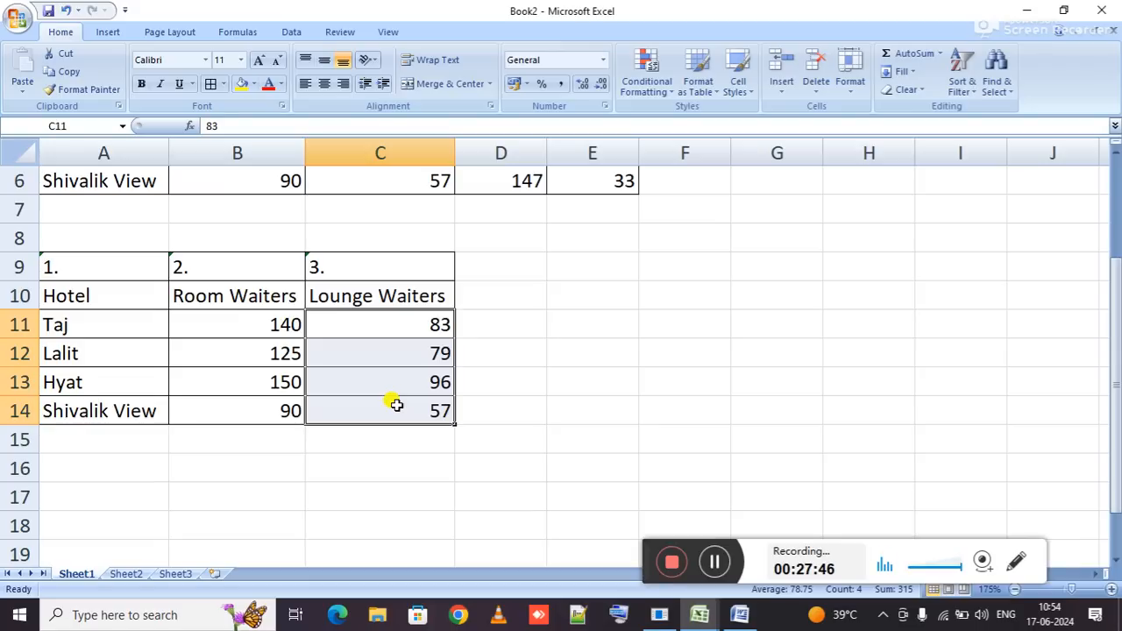
drag(406, 322, 399, 400)
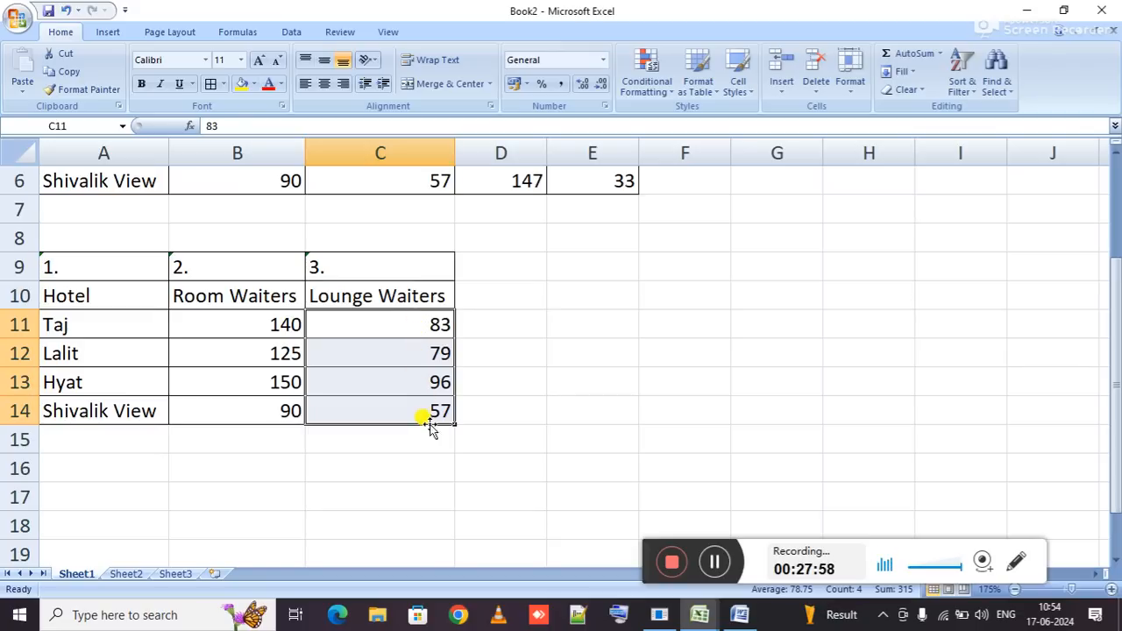
click(402, 322)
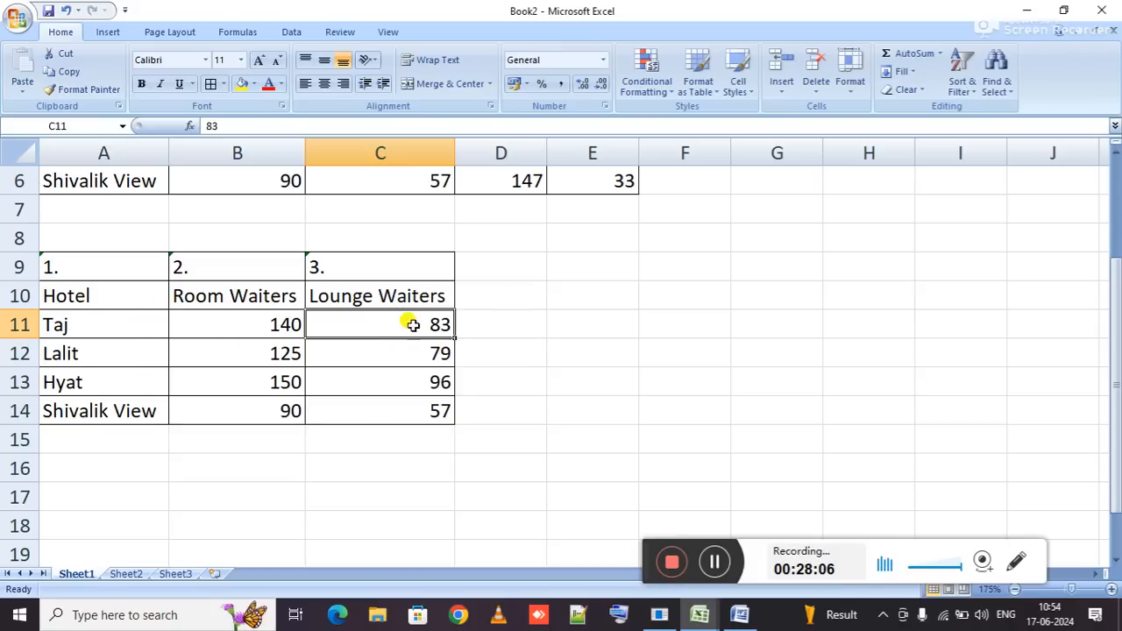
drag(404, 322, 393, 408)
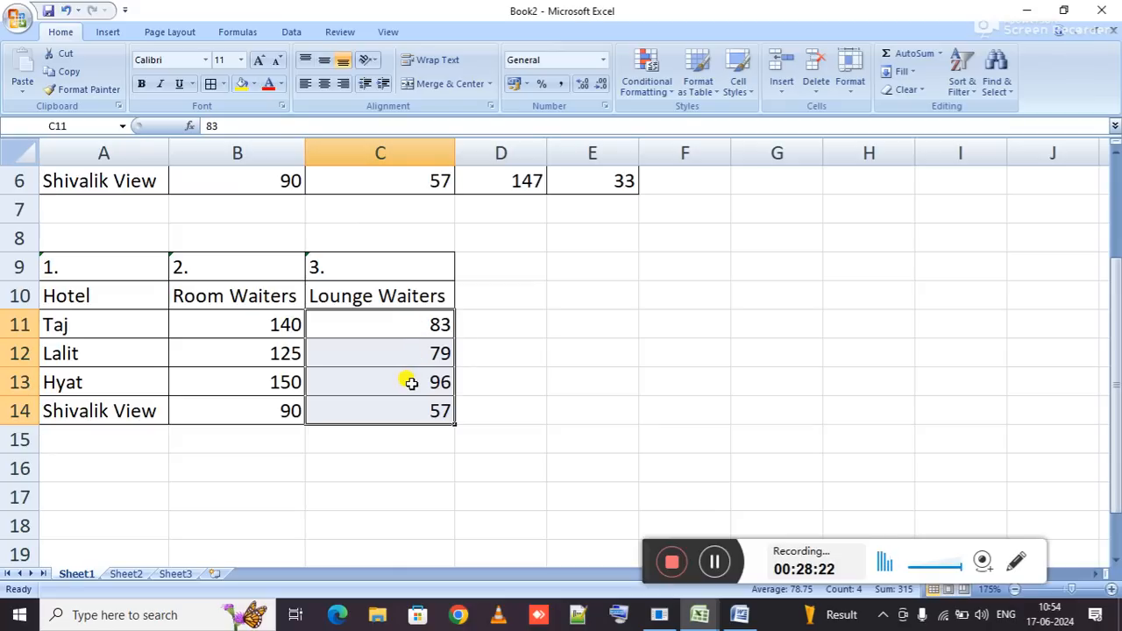
click(410, 382)
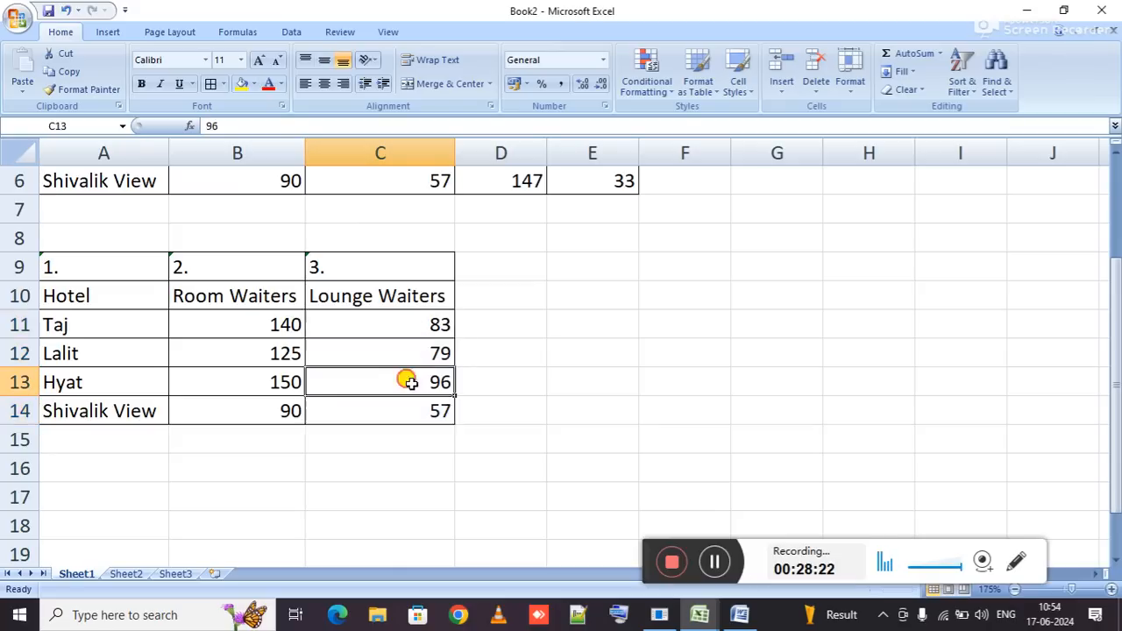
click(19, 382)
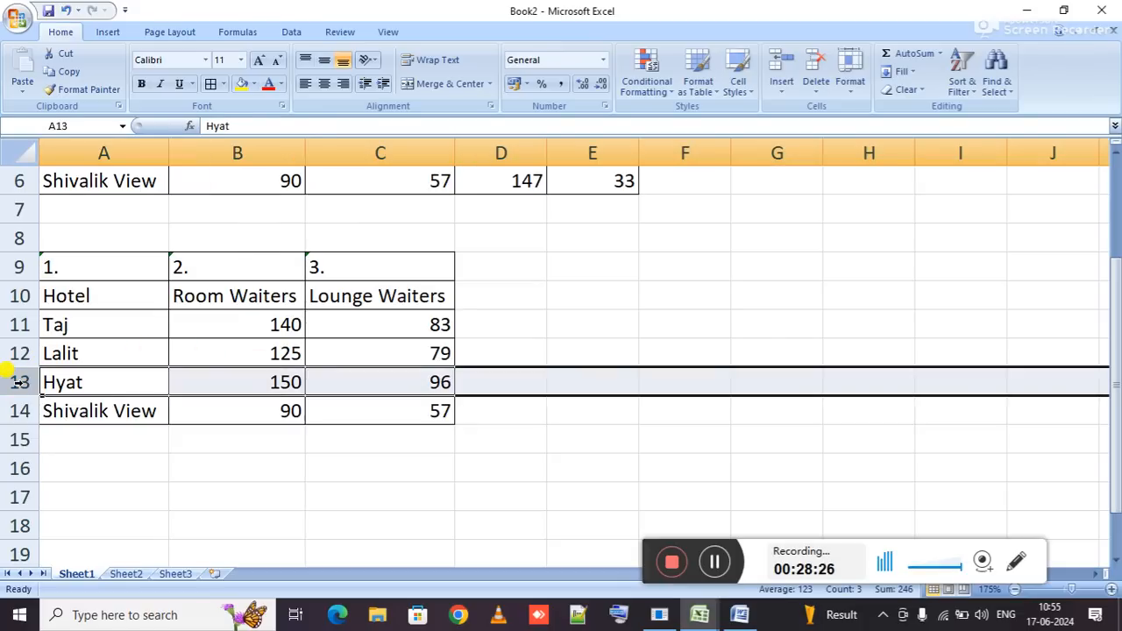
click(399, 325)
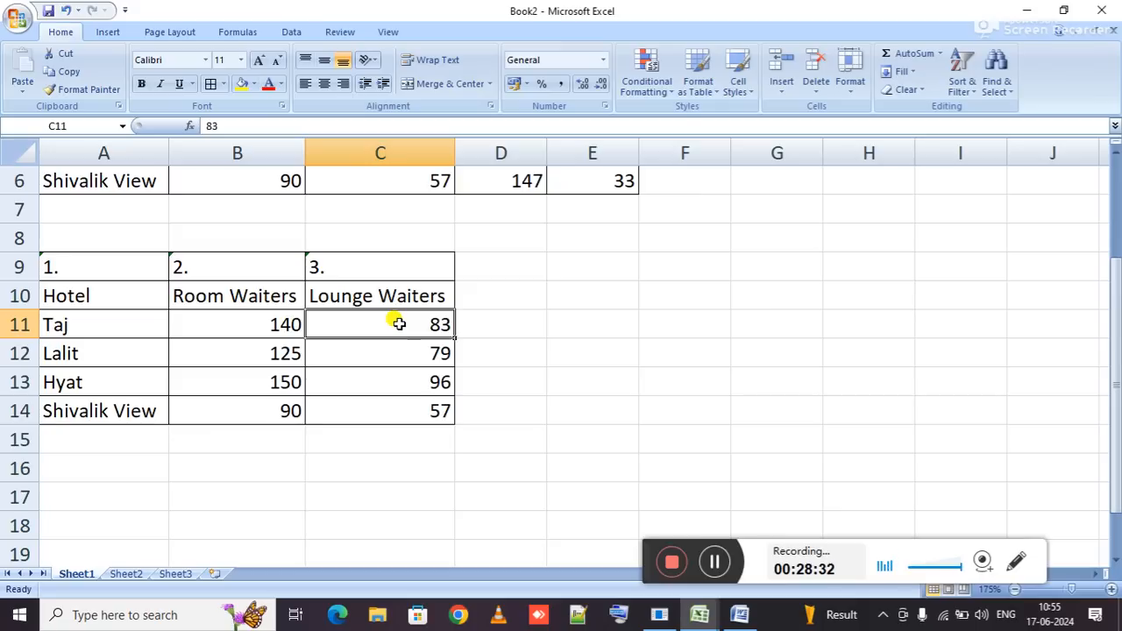
drag(399, 320, 403, 406)
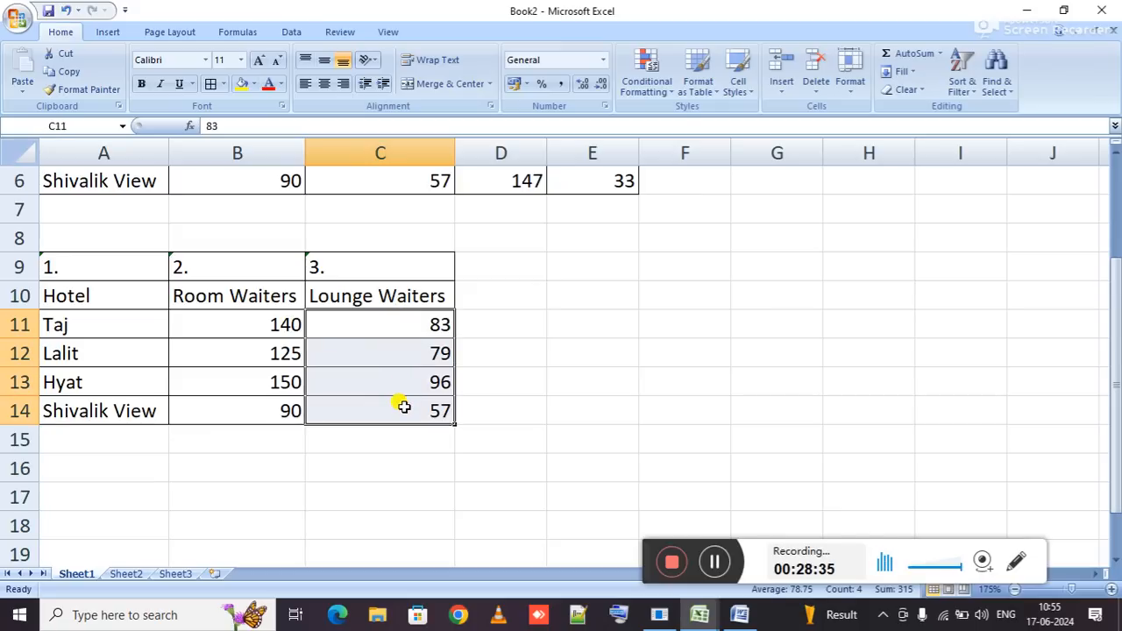
Enter 79 in cell E11 beside the copied table.
click(557, 328)
text(79)
key(Return)
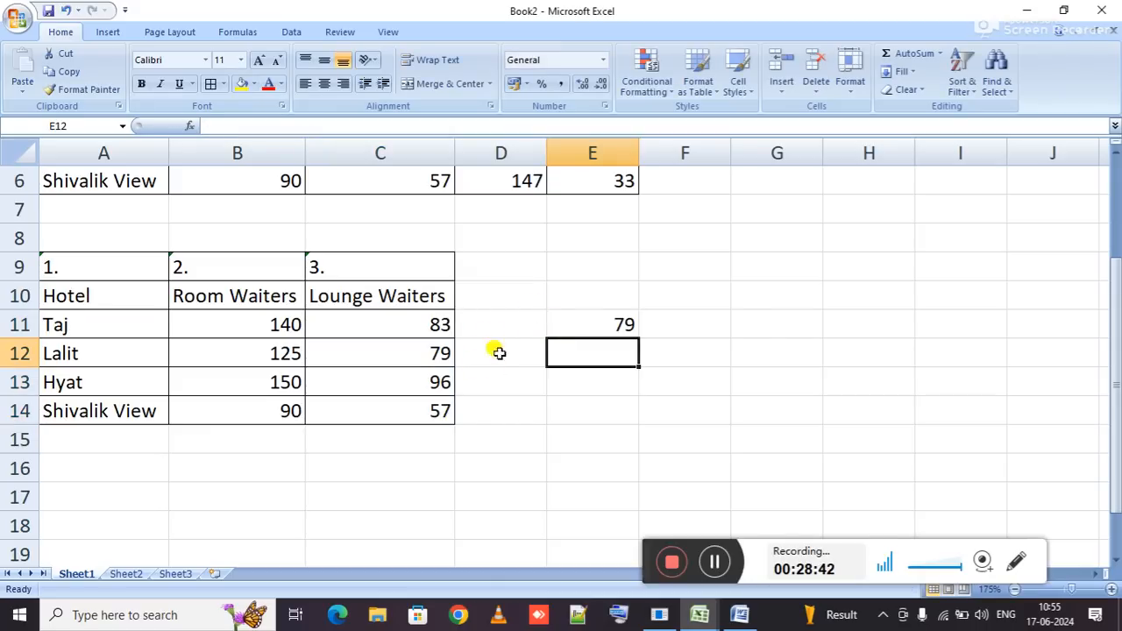
Try sorting the copied table from smallest to largest by the Lounge Waiters column, and undo the sort.
click(436, 354)
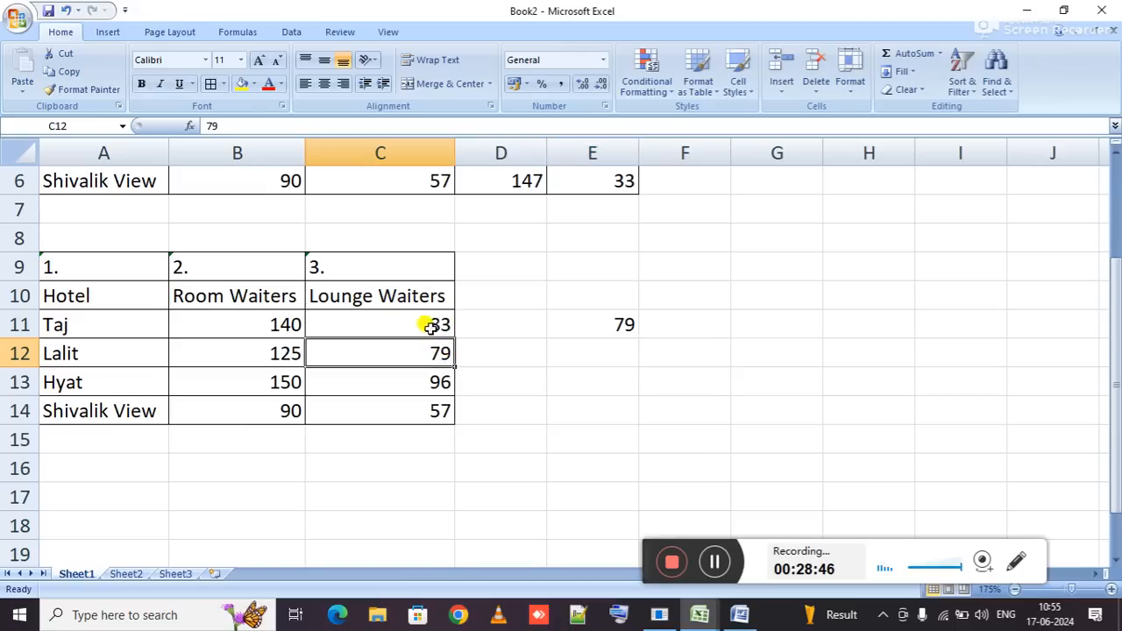
click(428, 322)
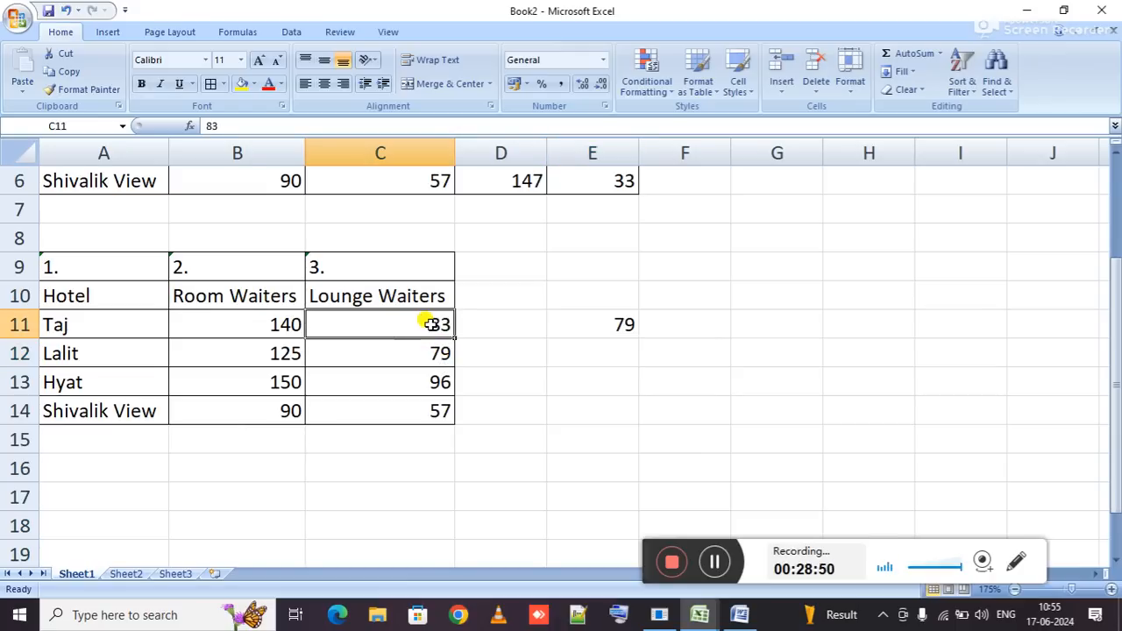
click(393, 380)
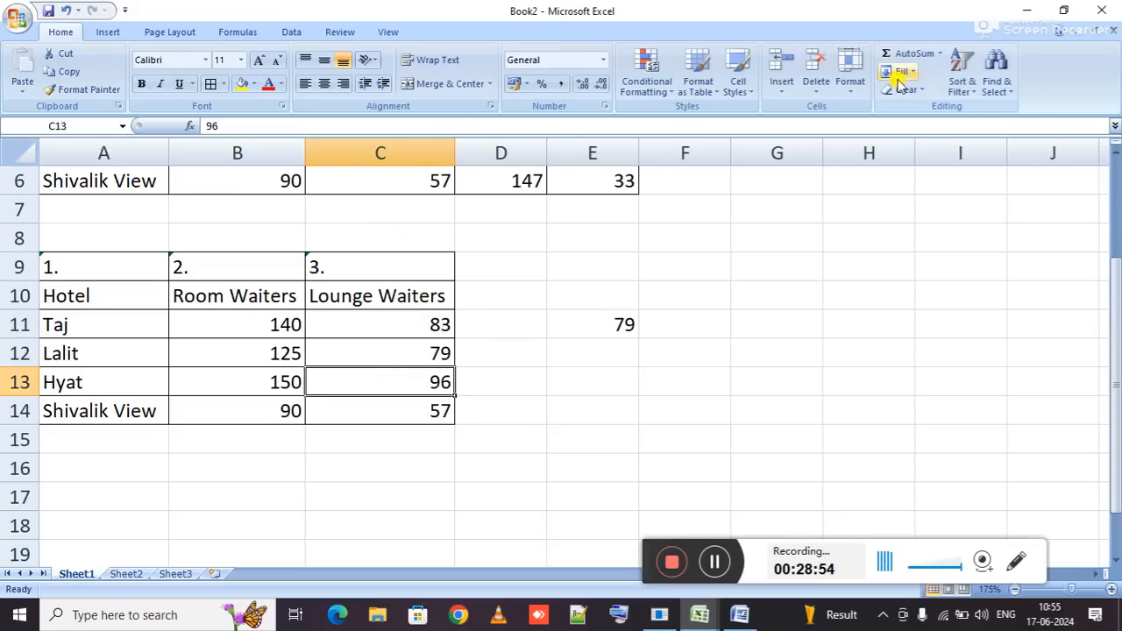
click(958, 91)
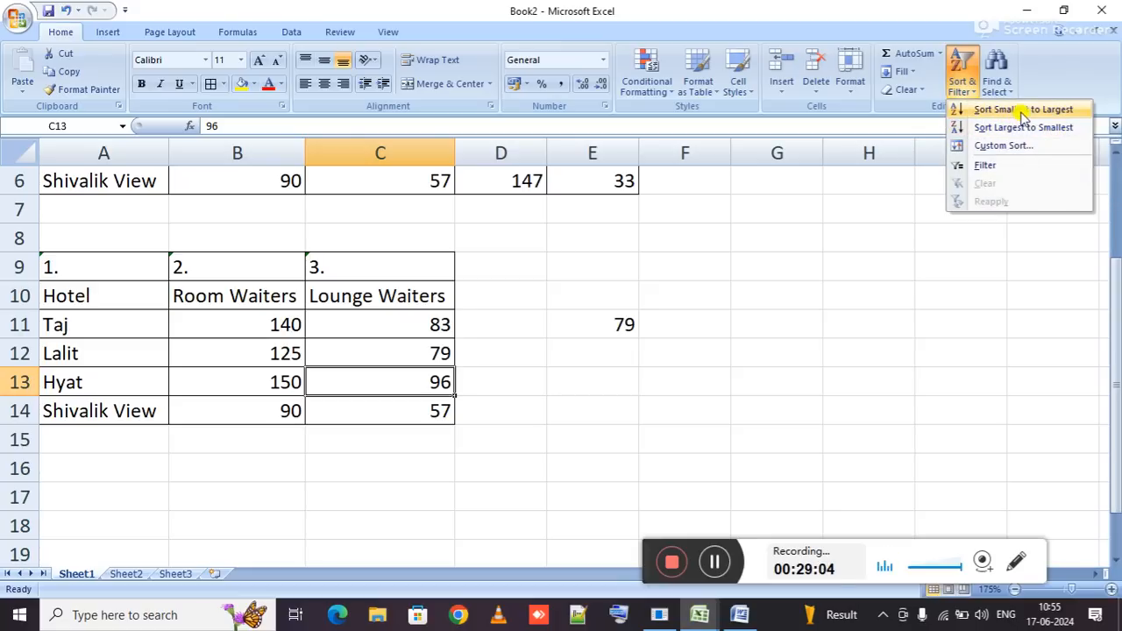
click(1022, 112)
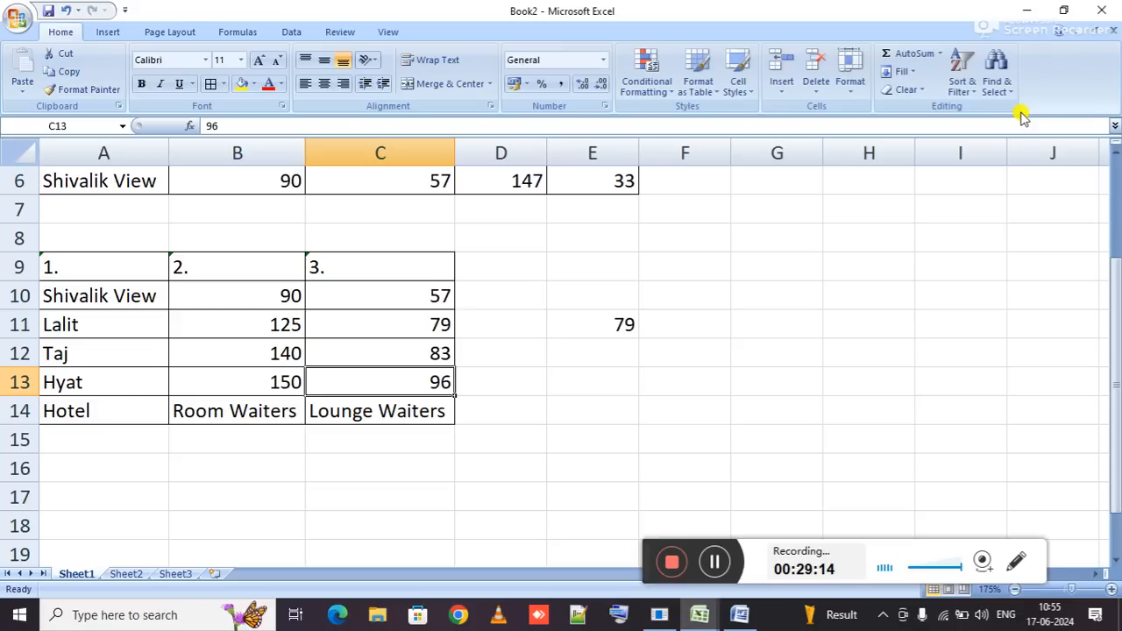
key(ctrl+z)
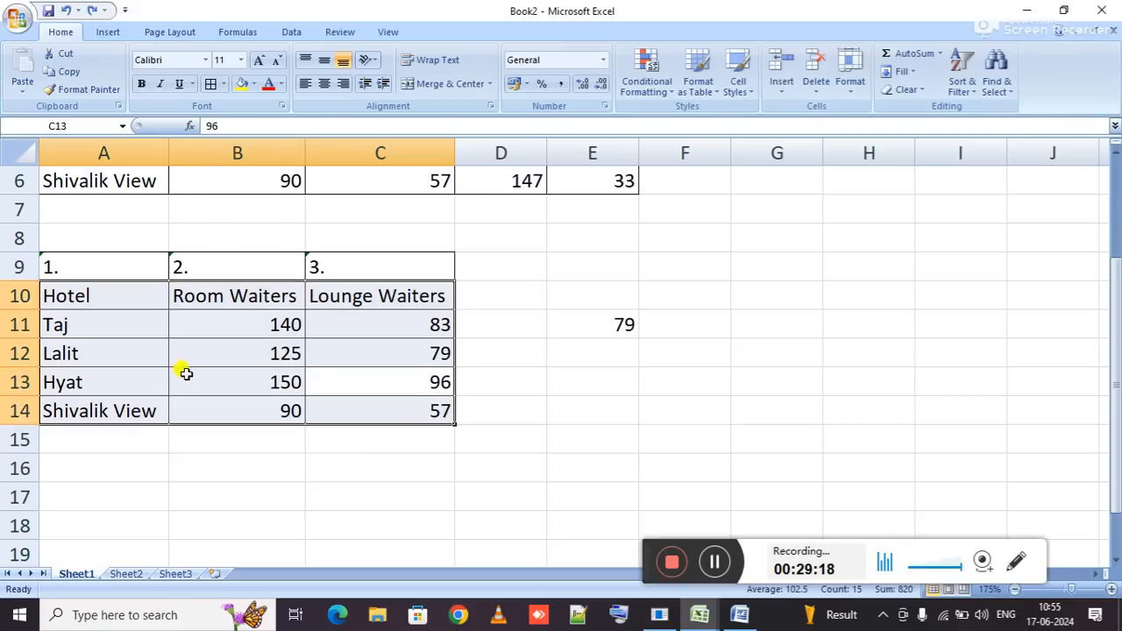
Clear all contents and formatting from the column-number cells A9:C9 above the copied table's headings.
click(246, 349)
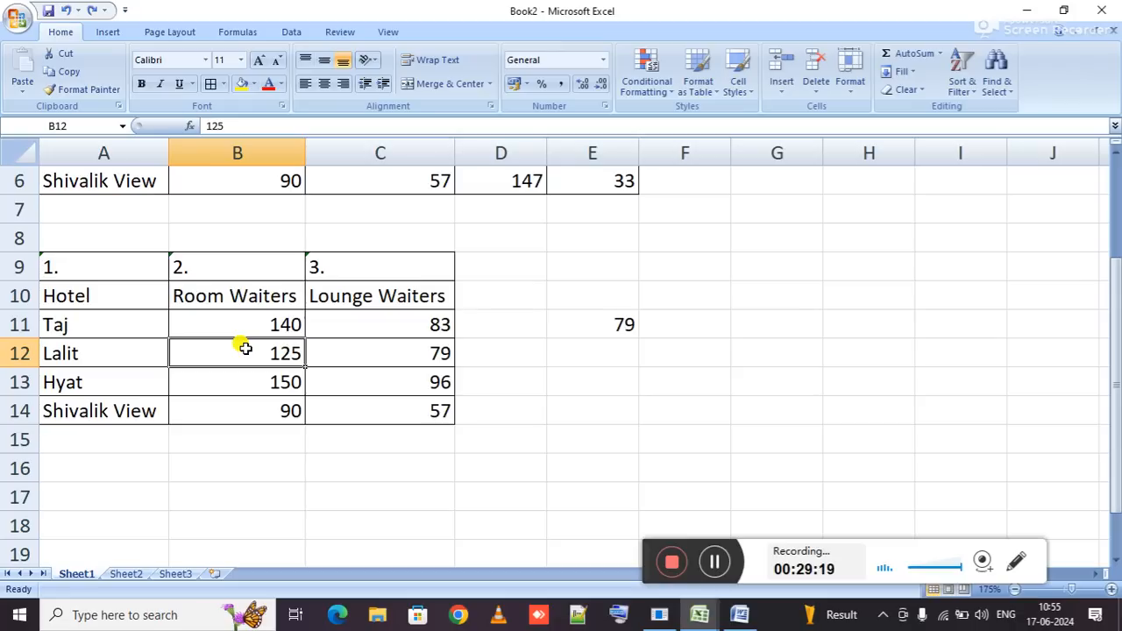
click(156, 265)
drag(156, 264, 369, 268)
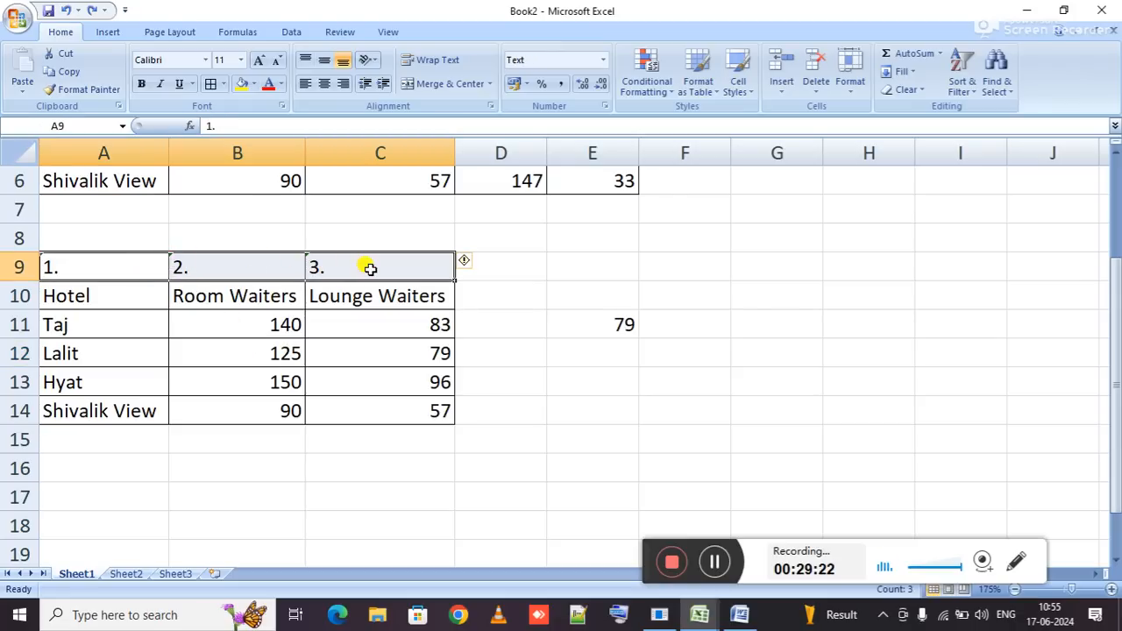
click(902, 89)
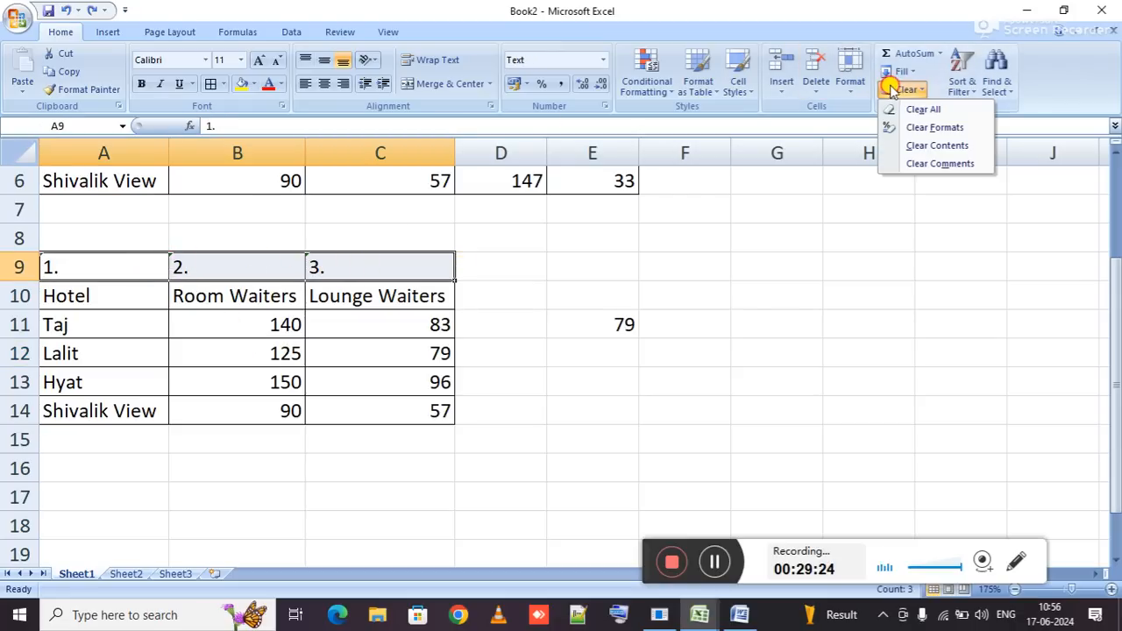
click(927, 109)
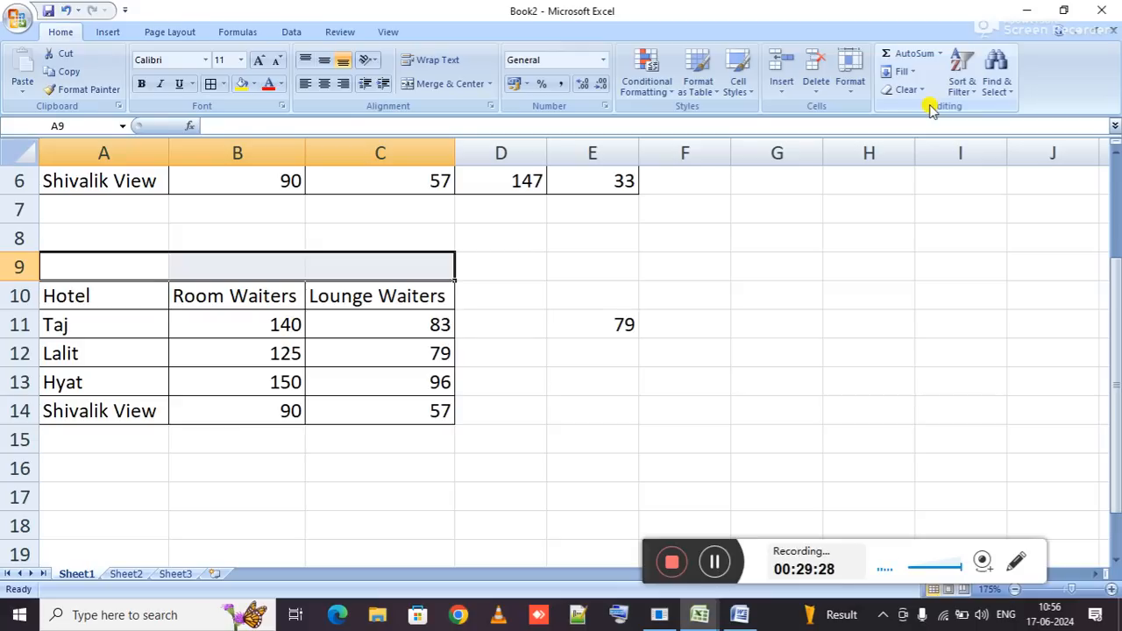
Try the smallest-to-largest sort on lounge waiters again with the number row gone, and undo it.
click(402, 317)
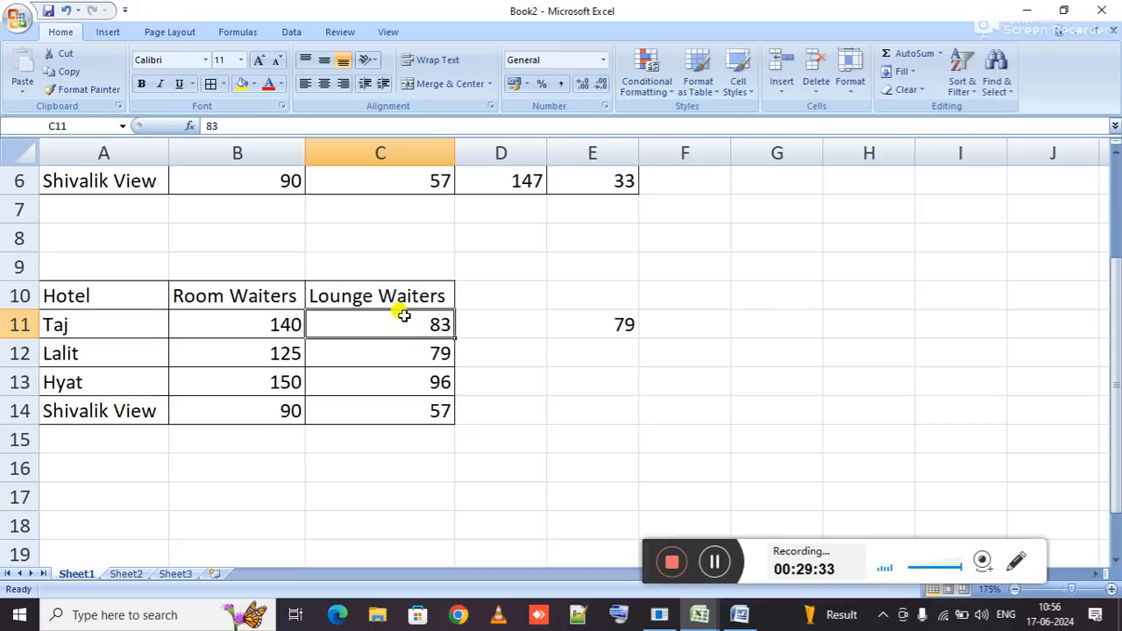
click(401, 349)
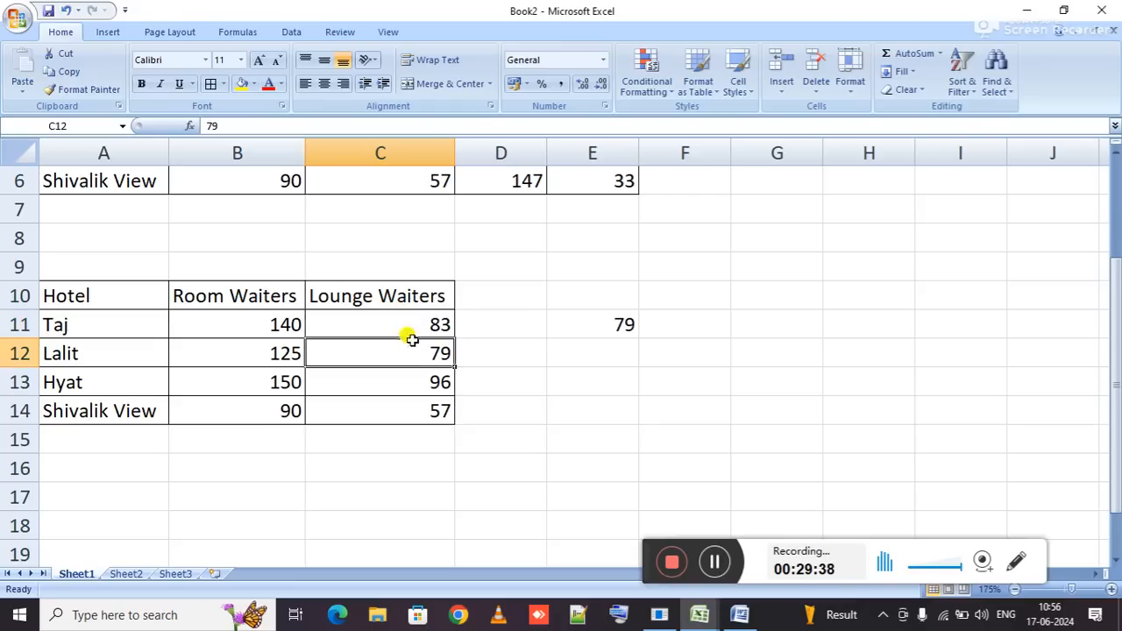
drag(443, 324, 435, 409)
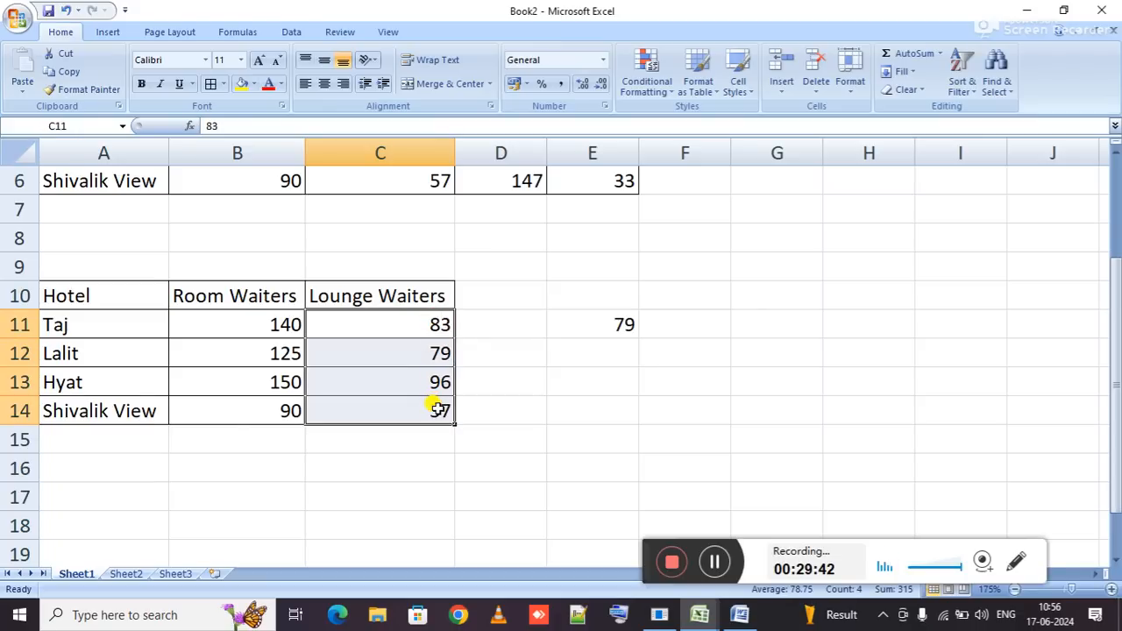
click(435, 410)
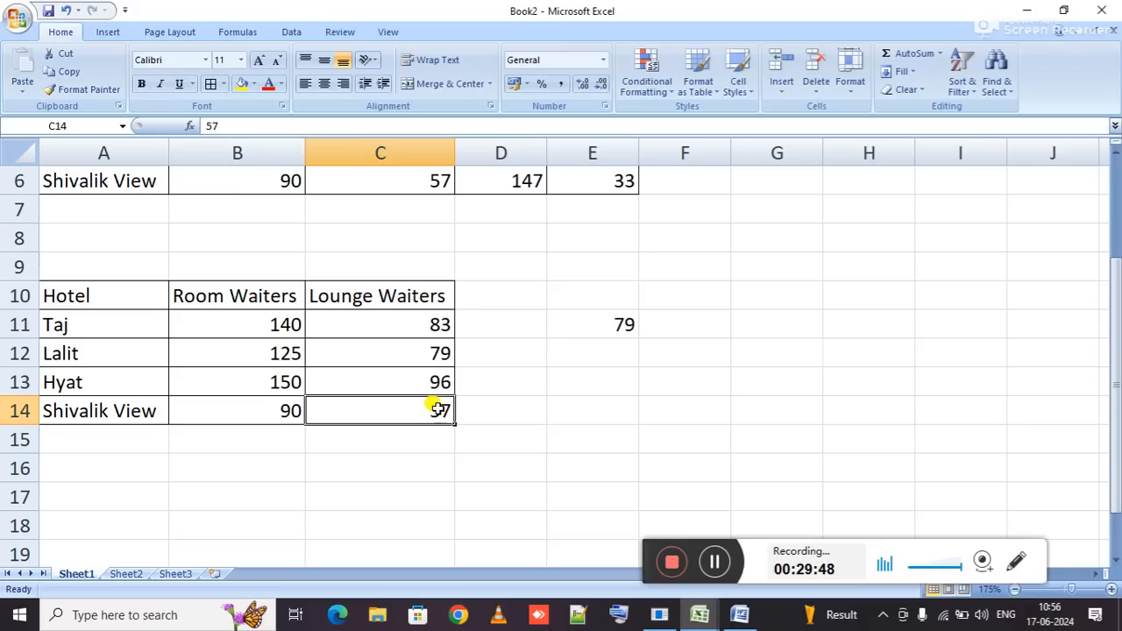
click(964, 73)
click(994, 109)
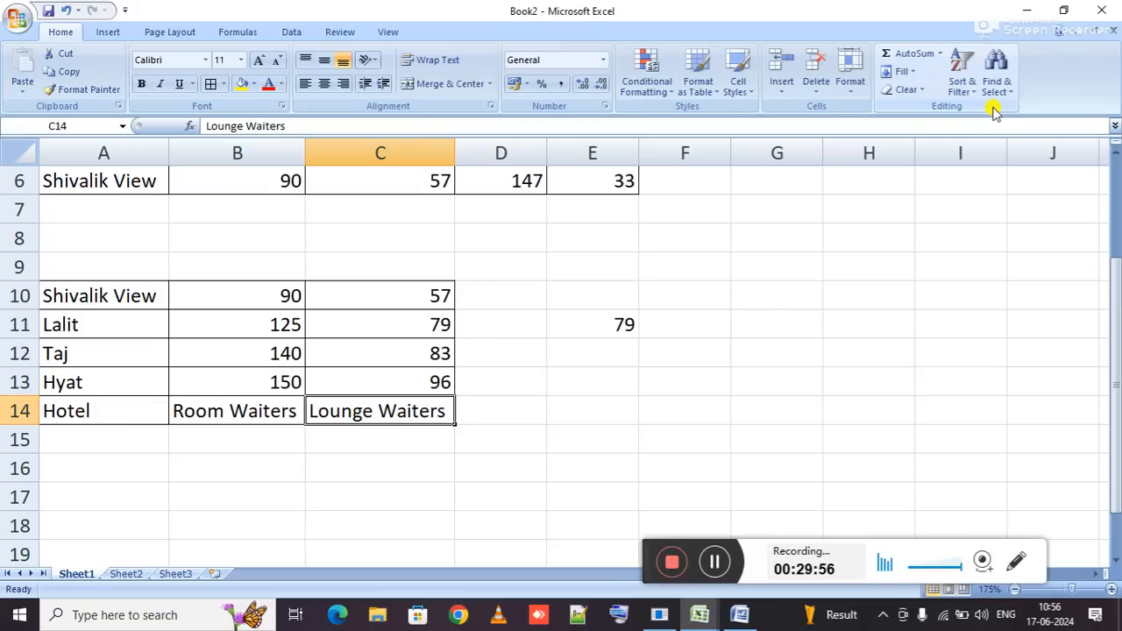
key(ctrl+z)
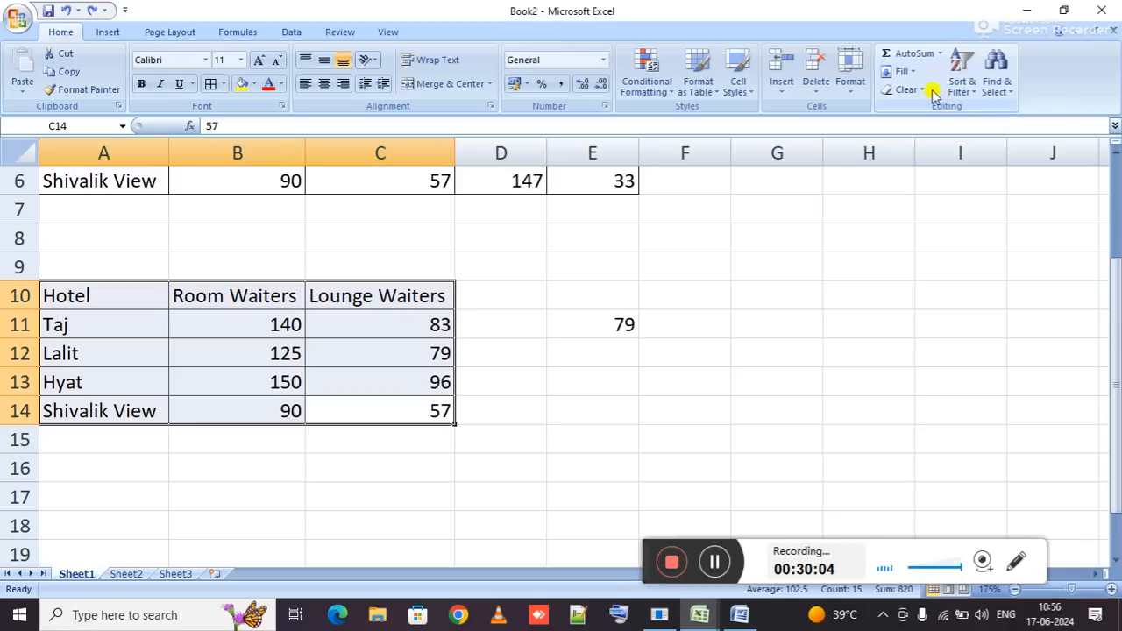
click(959, 91)
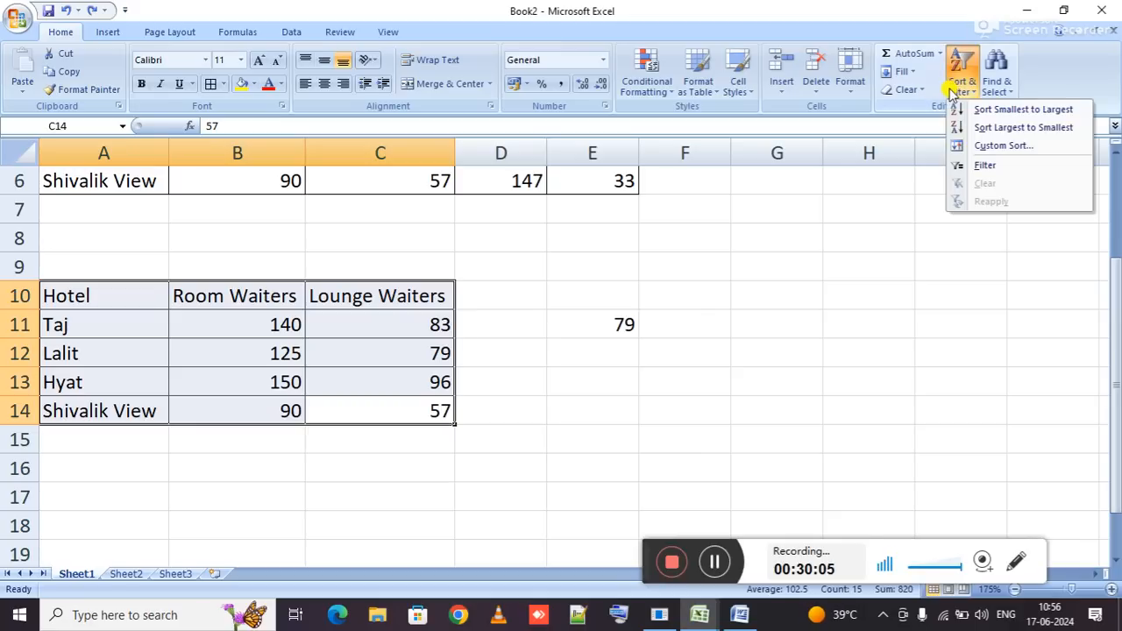
click(1004, 146)
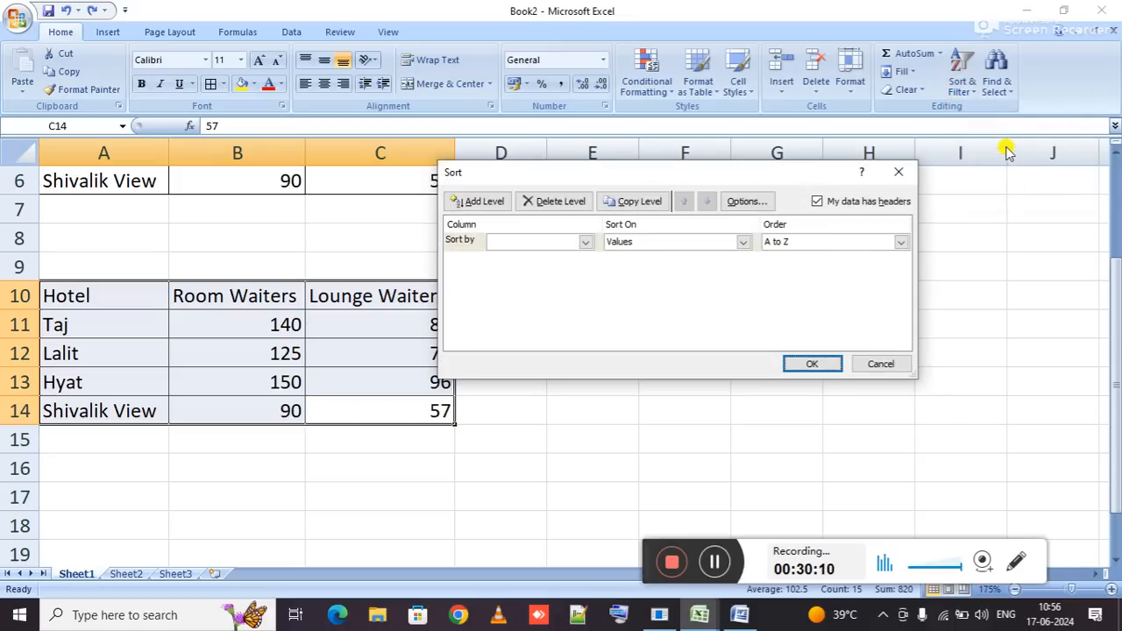
click(817, 200)
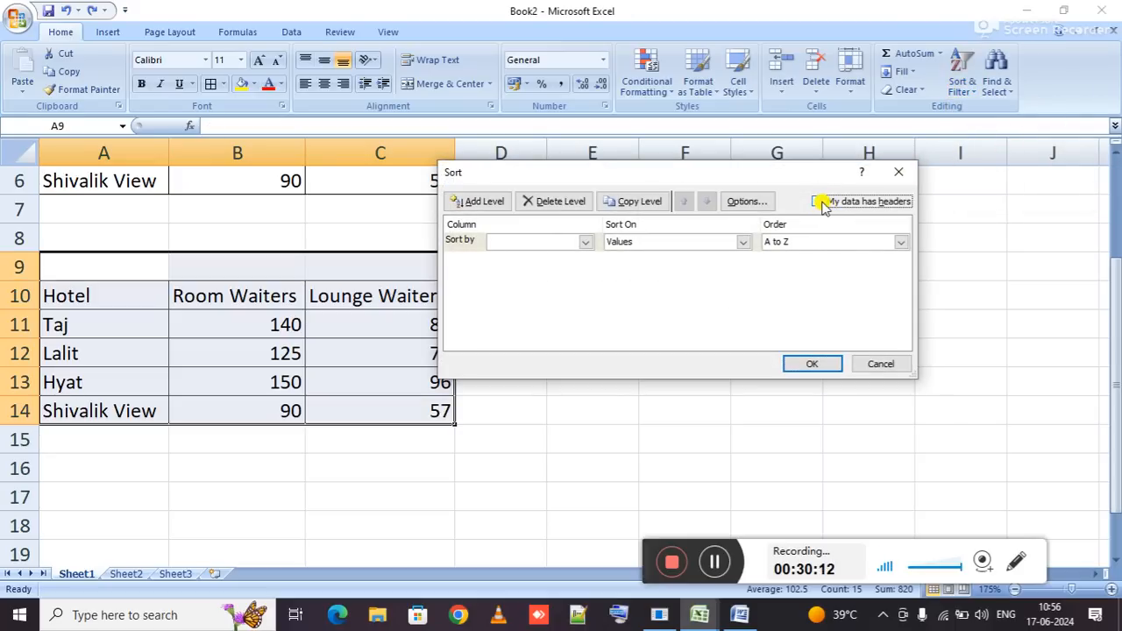
key(Escape)
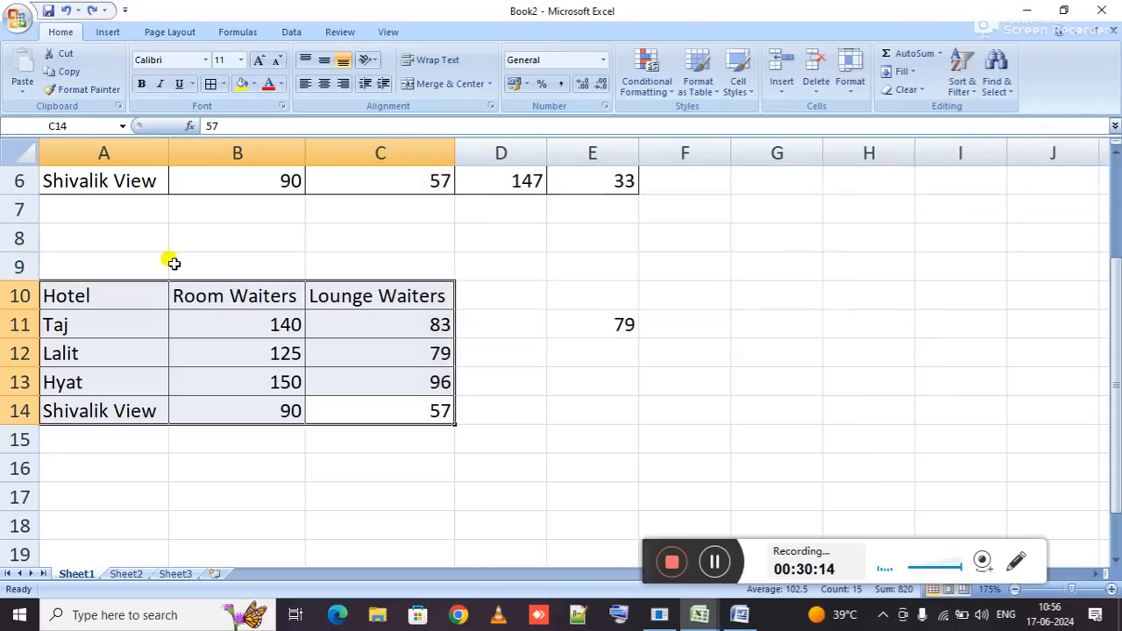
right_click(22, 264)
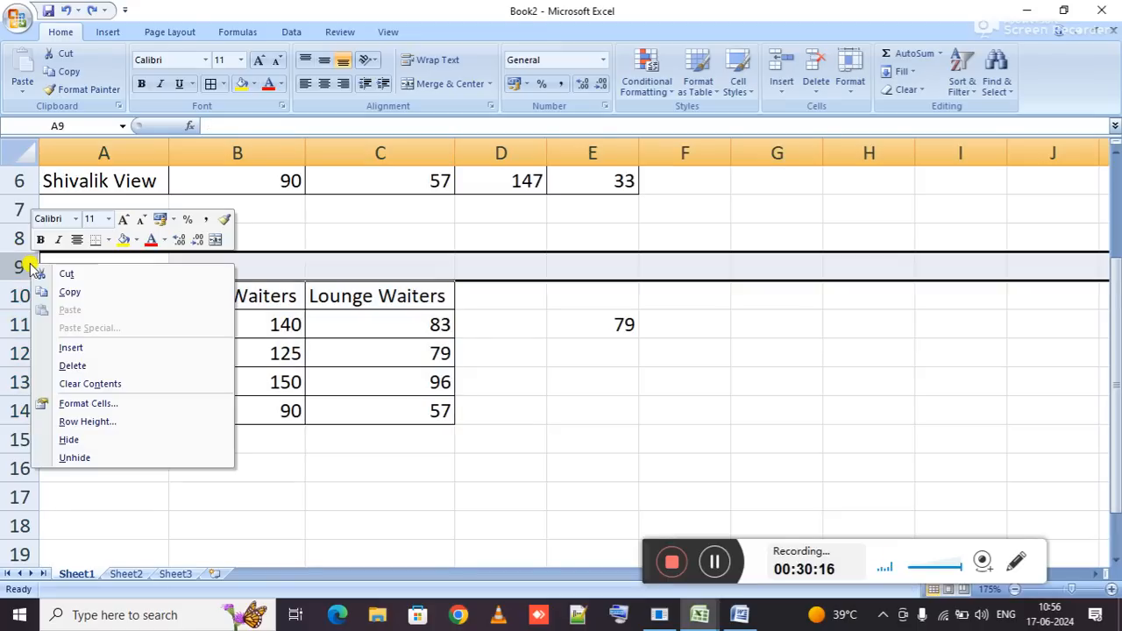
key(Escape)
click(375, 316)
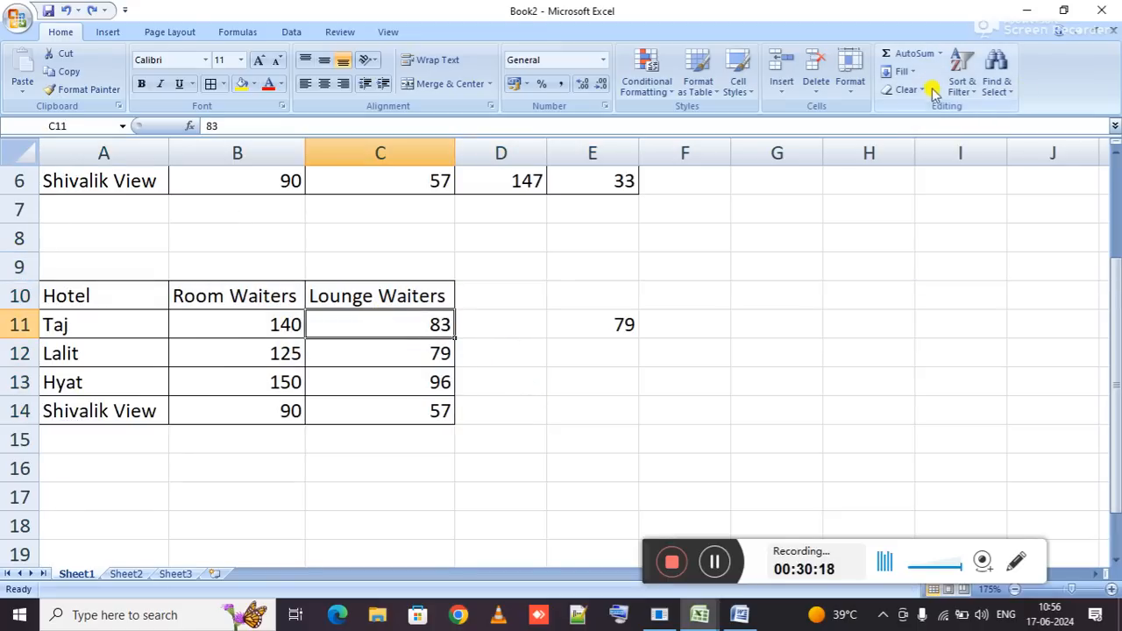
click(963, 86)
click(1002, 145)
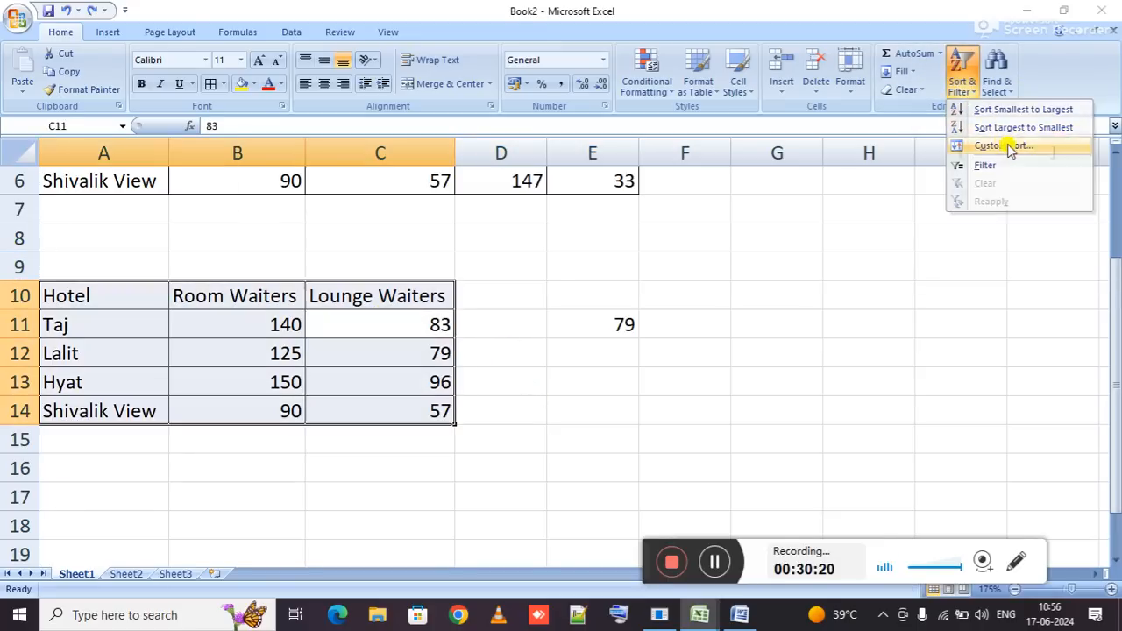
click(815, 200)
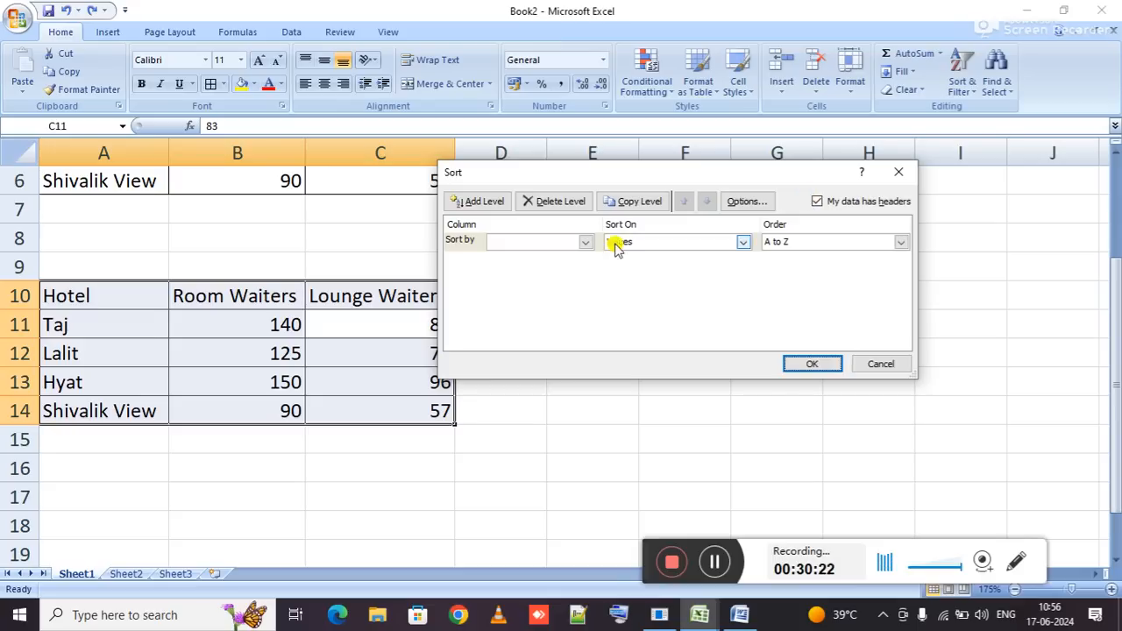
click(584, 243)
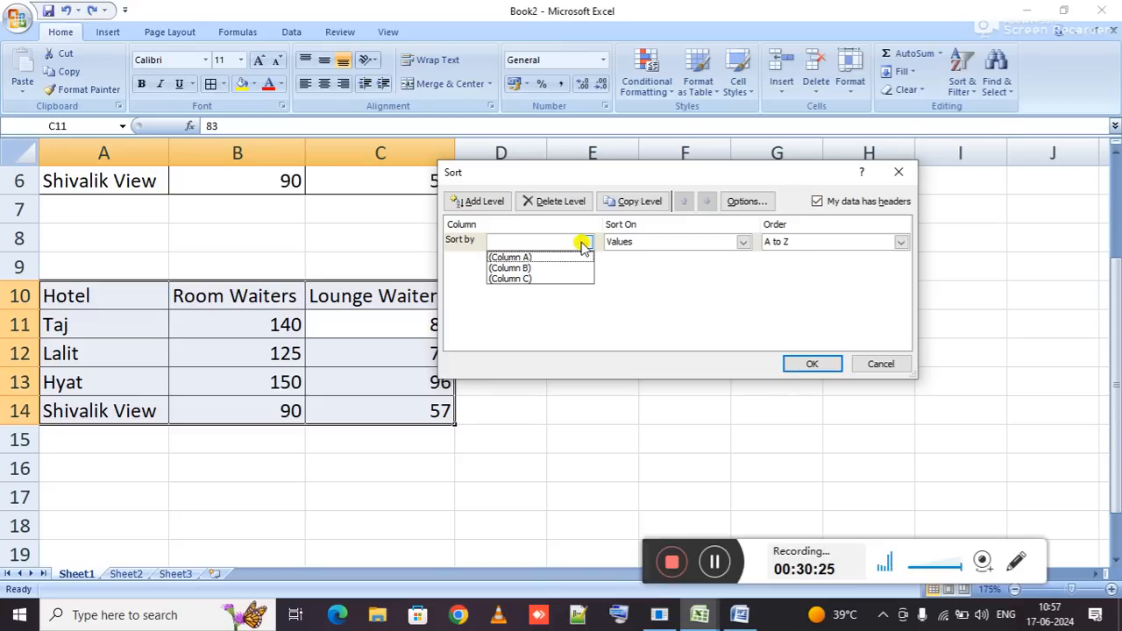
key(Escape)
key(Escape)
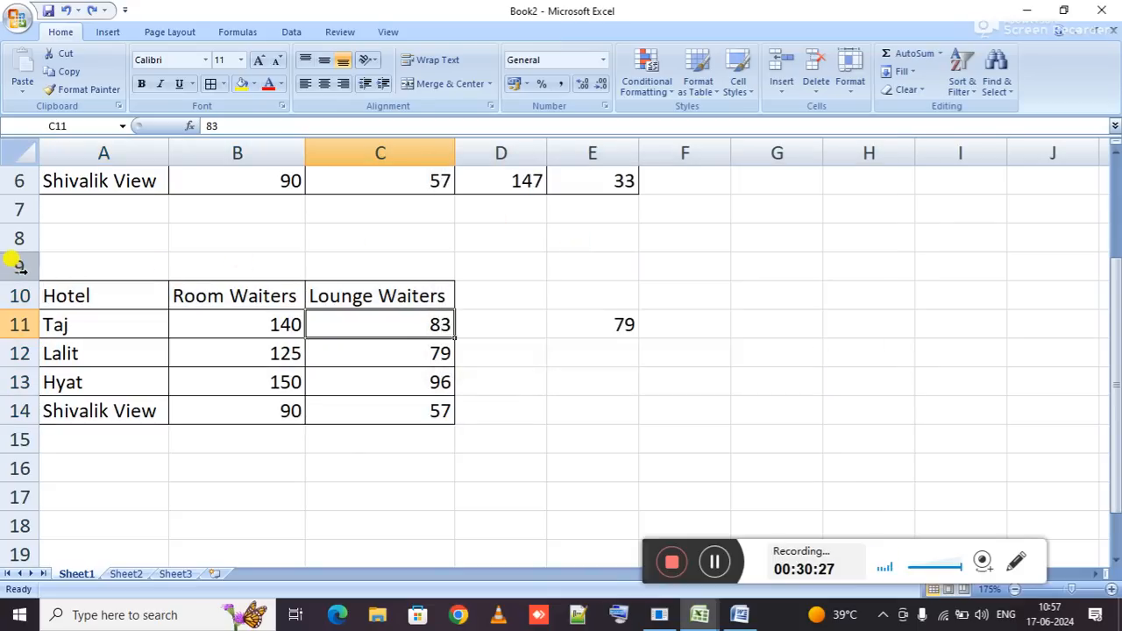
Delete the empty row 9 above the copied table and sort the table smallest to largest by Lounge Waiters.
right_click(27, 270)
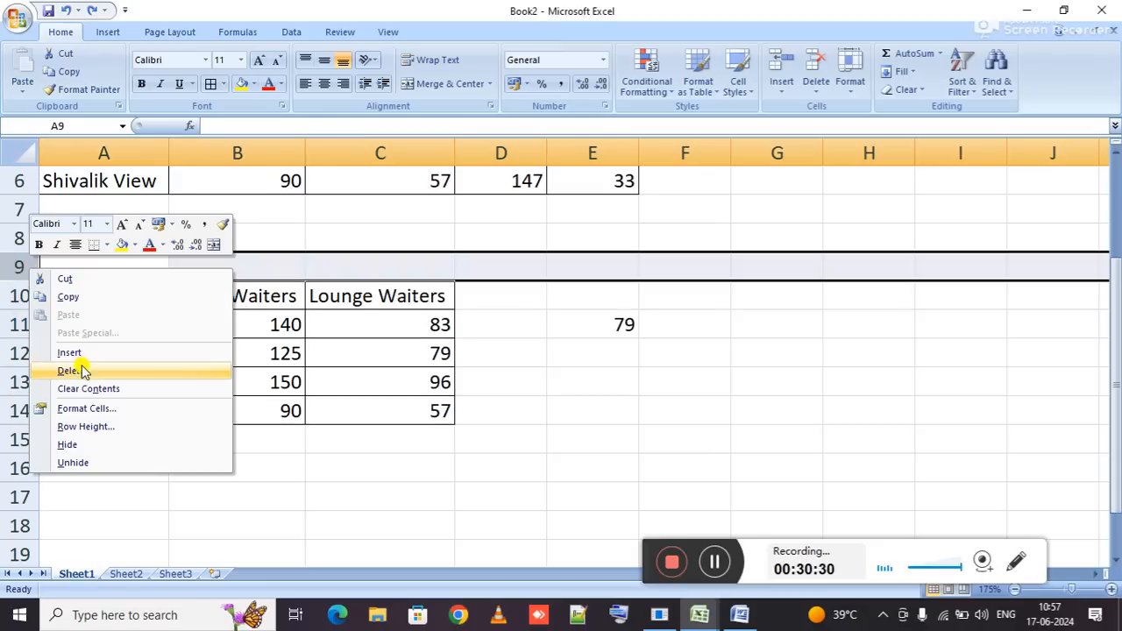
click(78, 366)
click(325, 325)
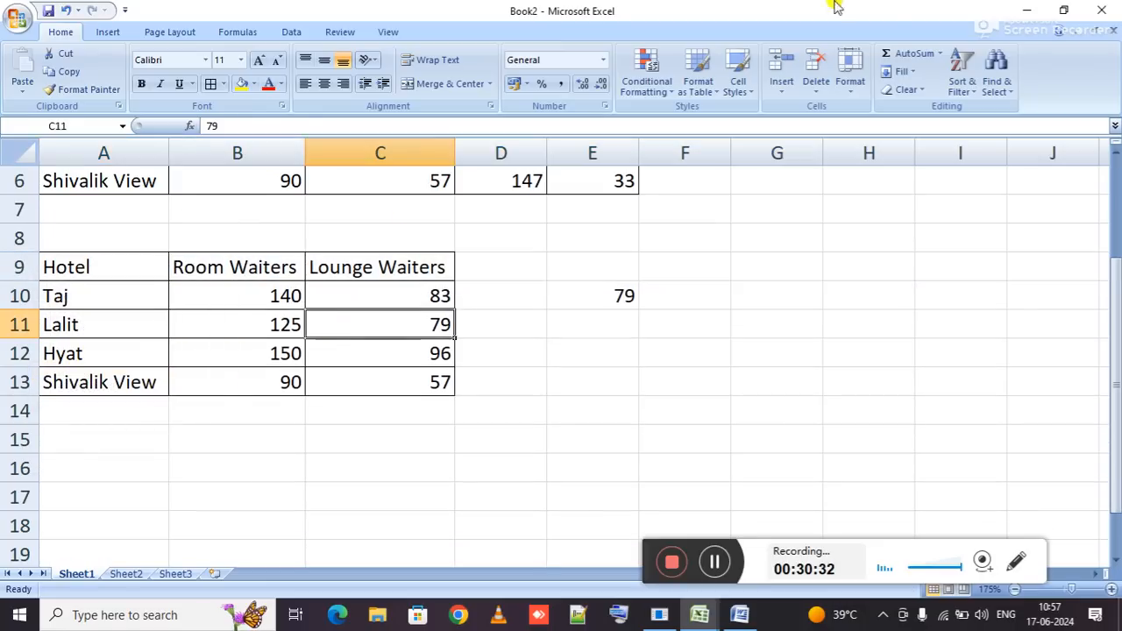
click(961, 84)
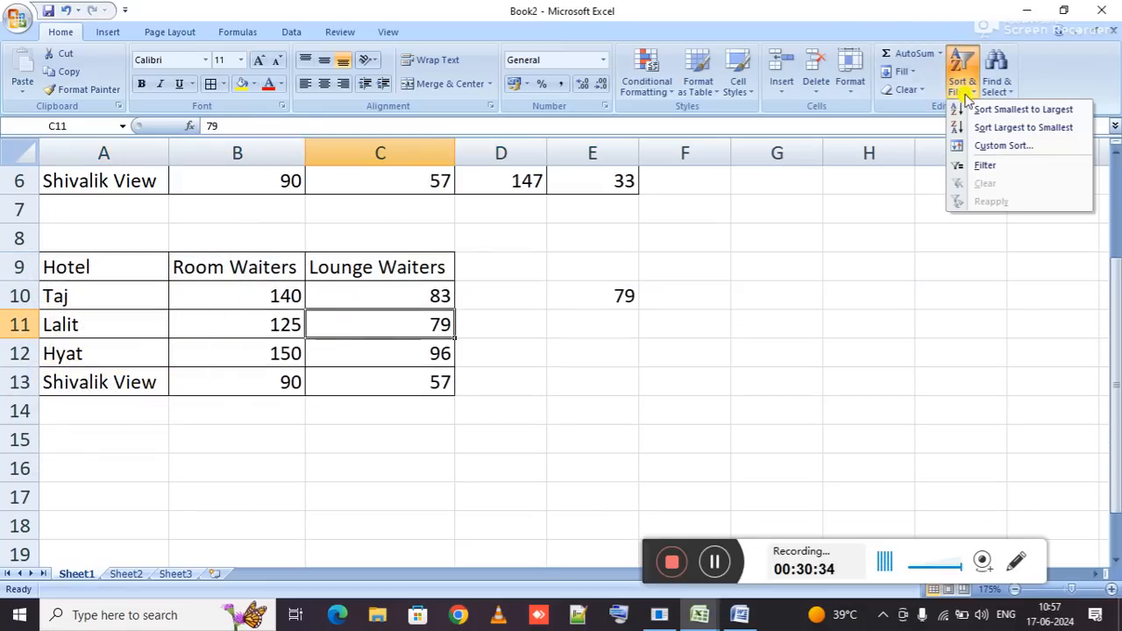
click(977, 111)
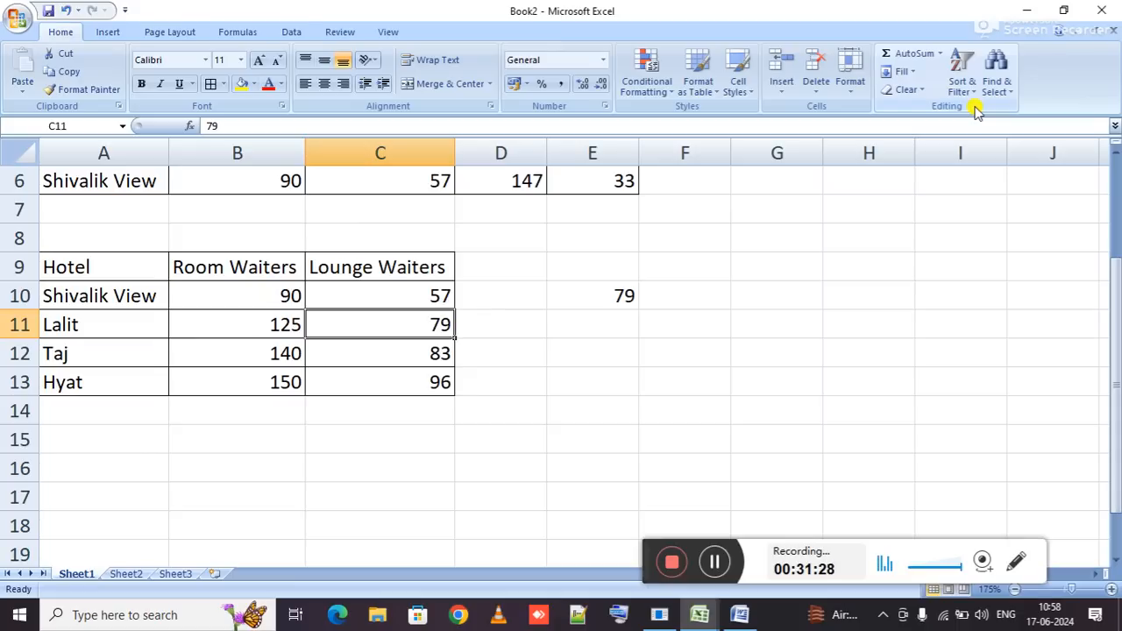
Enter the headings Name, hin, mat, sci, ss, total and avg across A19:G19, below the sorted hotel table.
scroll(973, 105, down, 5)
scroll(617, 389, down, 2)
scroll(617, 389, down, 1)
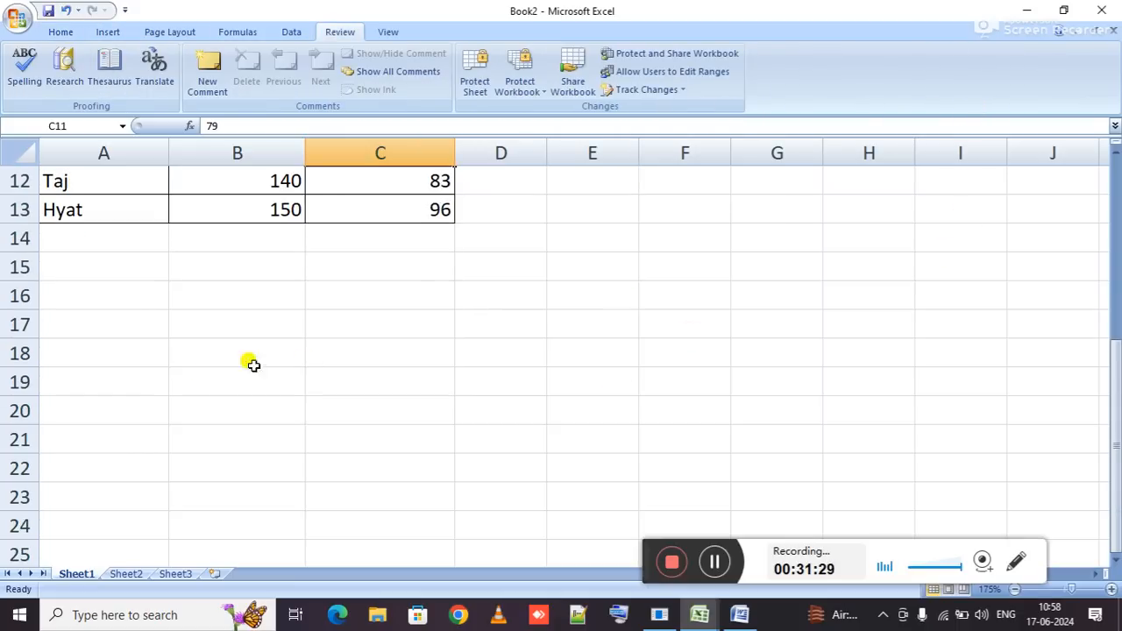
click(111, 378)
text(Name)
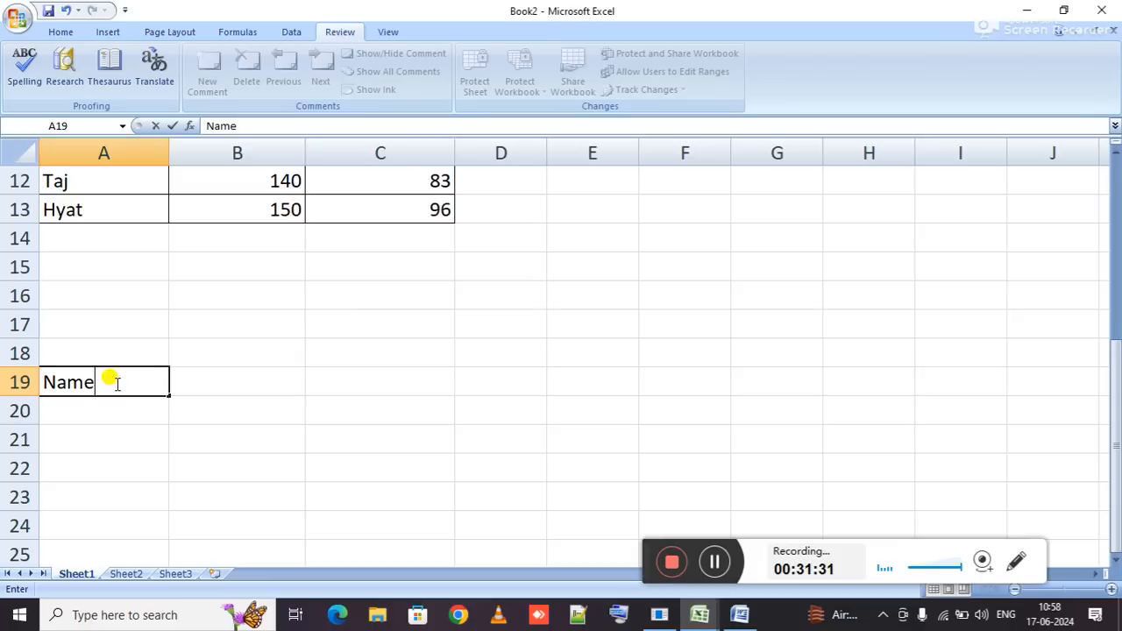
key(Tab)
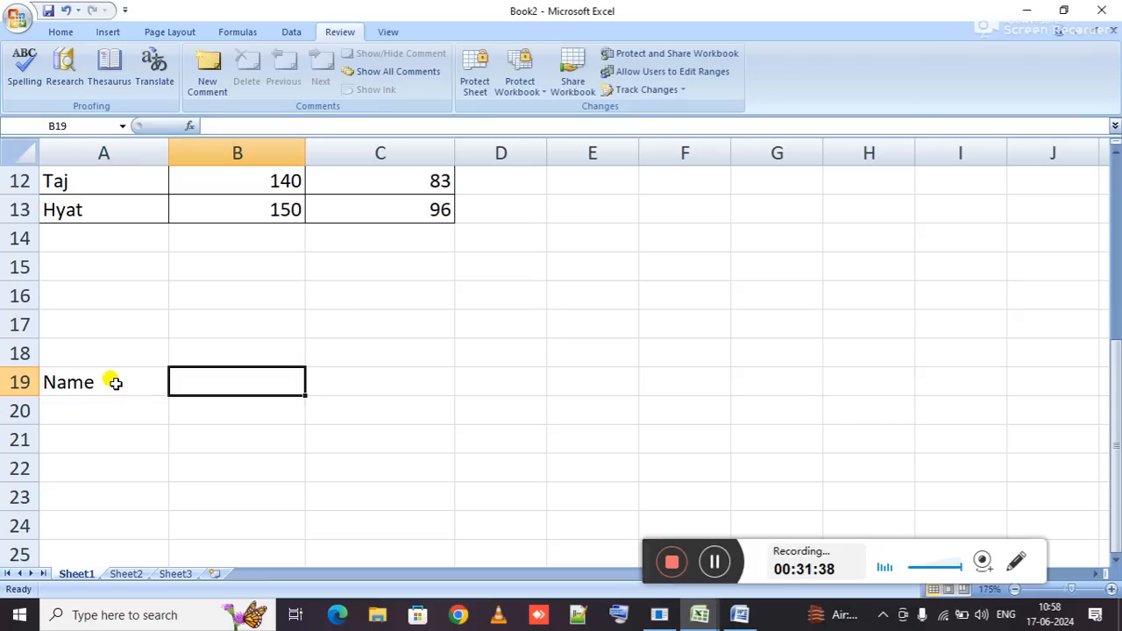
text(hin)
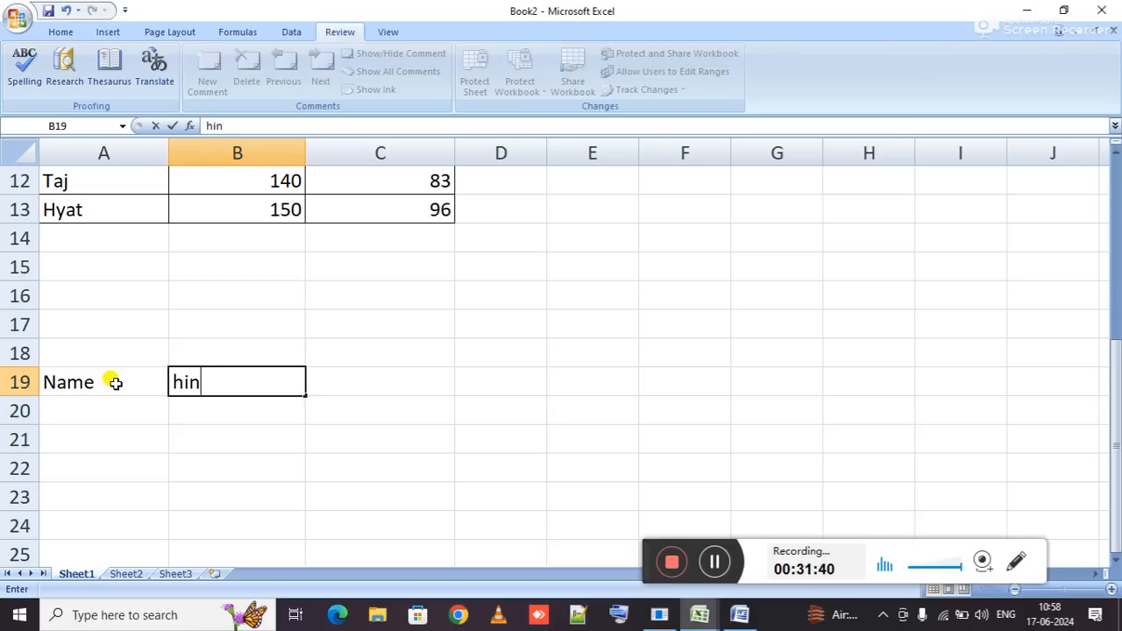
key(Tab)
text(mat)
key(Tab)
text(sci)
key(Tab)
text(ss)
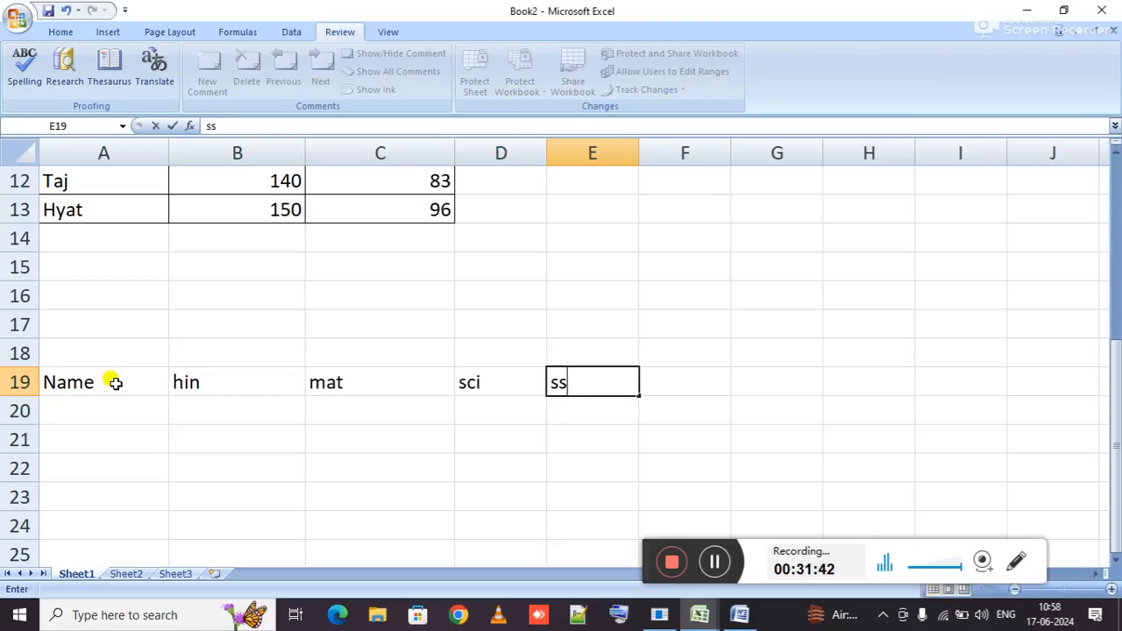
key(Tab)
text(total)
key(Tab)
text(avg)
key(Return)
Fill row 20 with the first student's name and marks 89, 56, 54 and 56, and sum B20:E20 in the total column.
text(ram)
key(Tab)
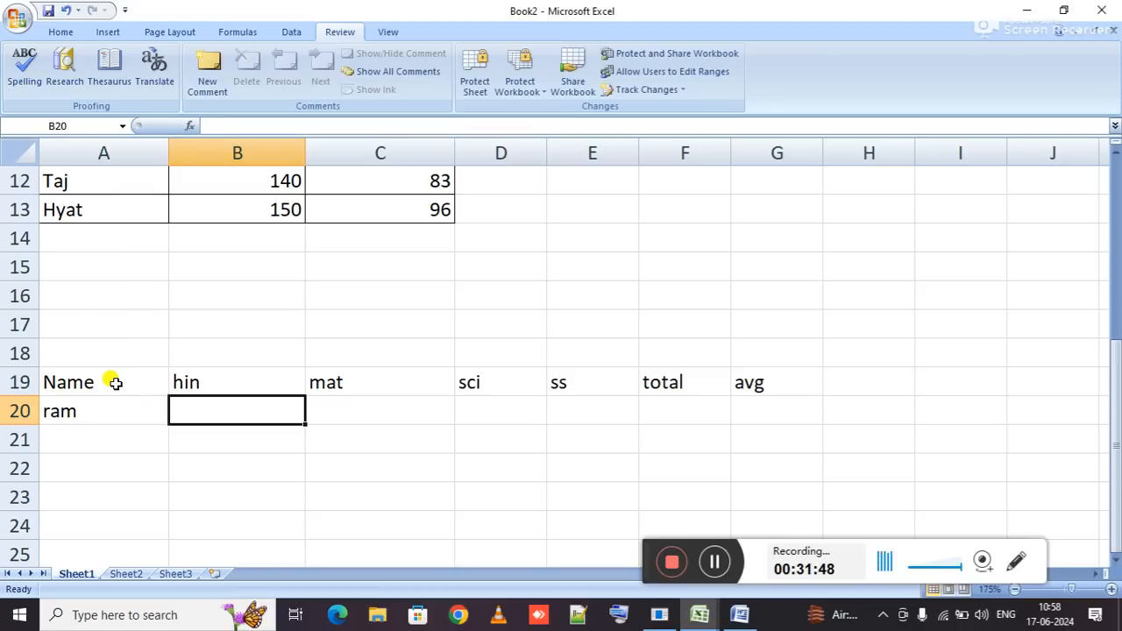
text(89)
key(Tab)
text(56)
key(Tab)
text(54)
key(Tab)
text(56)
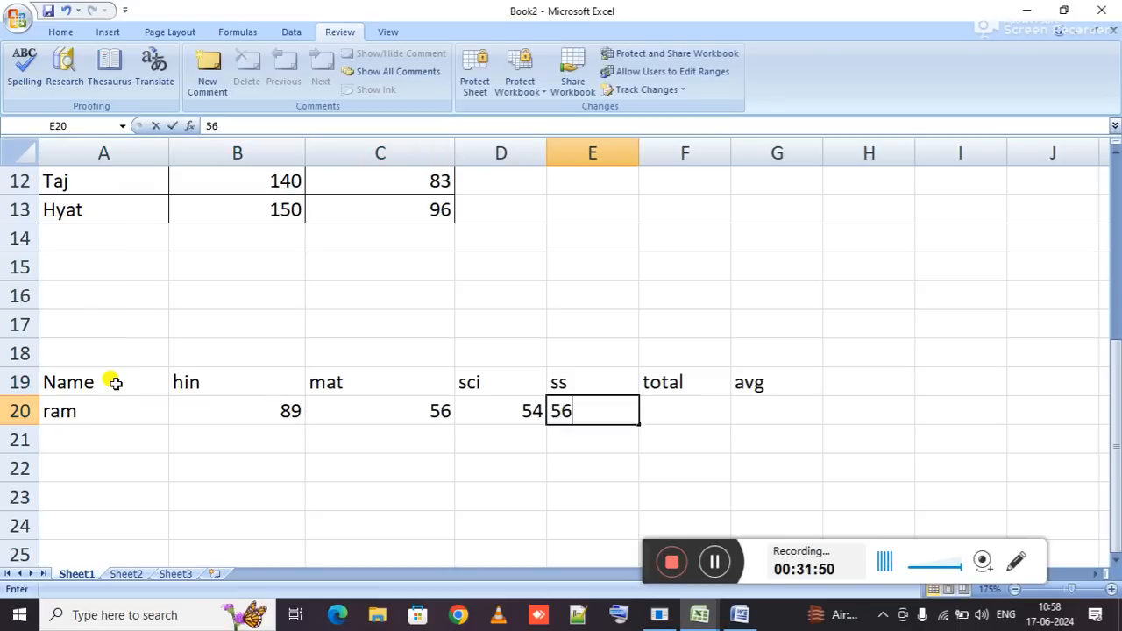
key(Tab)
key(alt+equal)
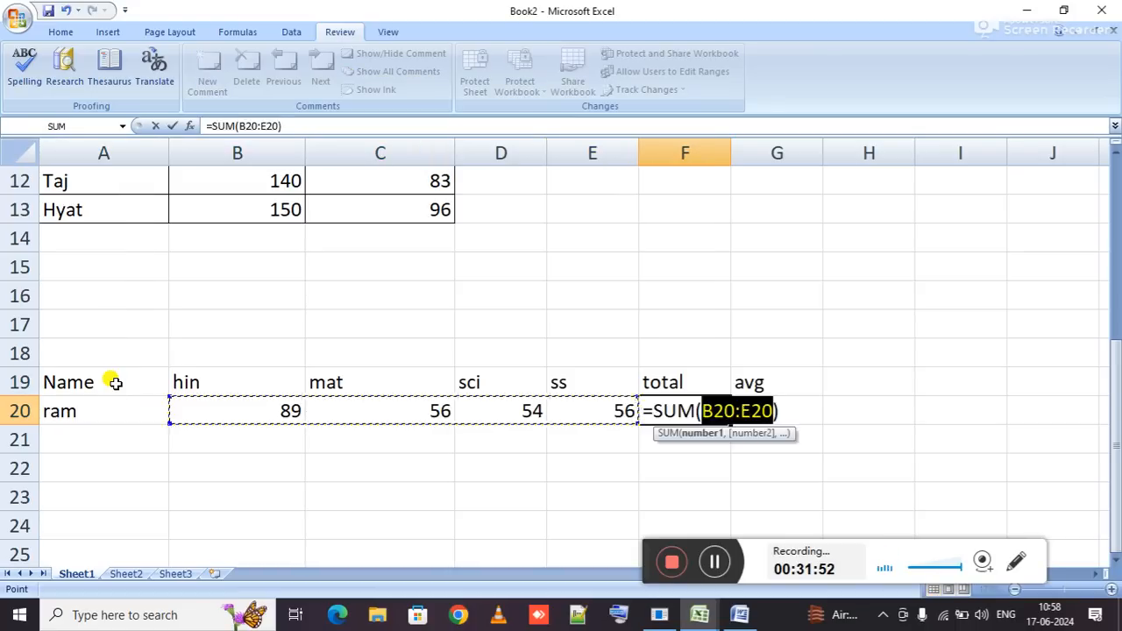
key(Tab)
Replace the last heading in G19 with % and calculate the first student's percentage in G20 with =F20/400%.
key(Up)
text(%)
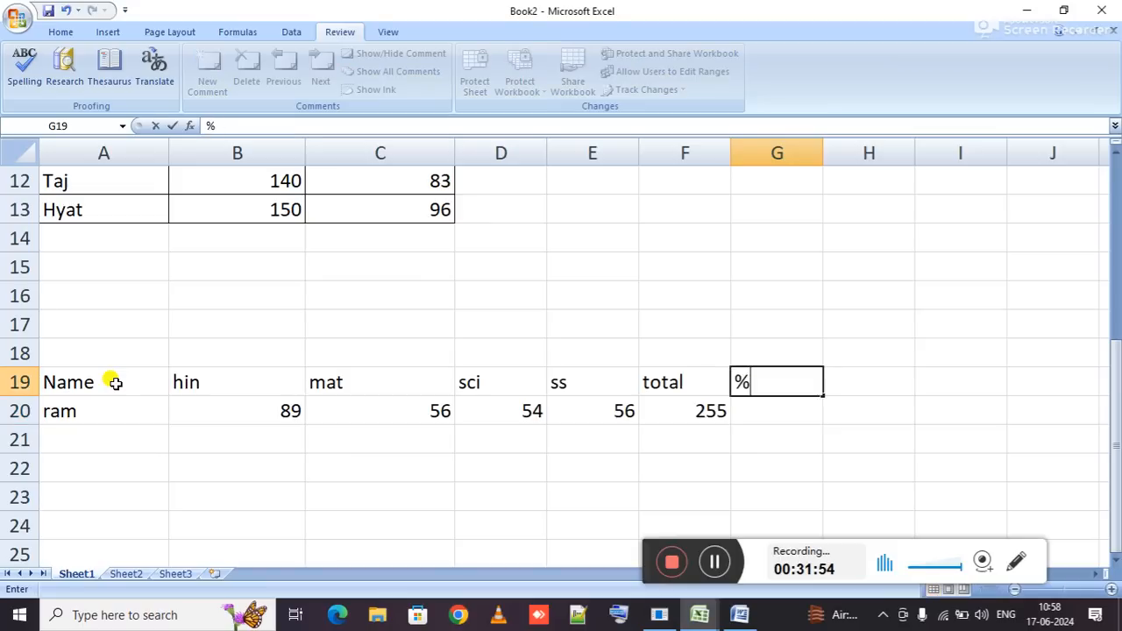
key(Return)
text(=)
key(Left)
text(/400)
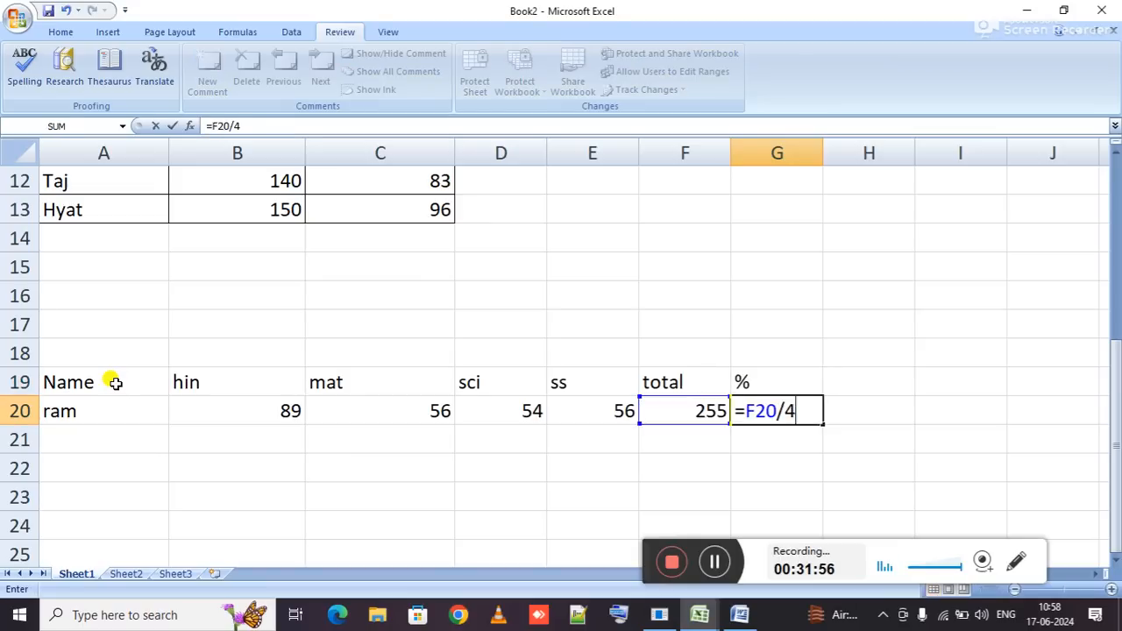
key(Return)
Enter the second student's name in A21 with marks 67, 54, 34 and 54 in the subject columns.
key(Home)
key(Down)
key(Down)
key(Down)
key(Down)
key(Down)
key(Down)
key(Down)
key(Down)
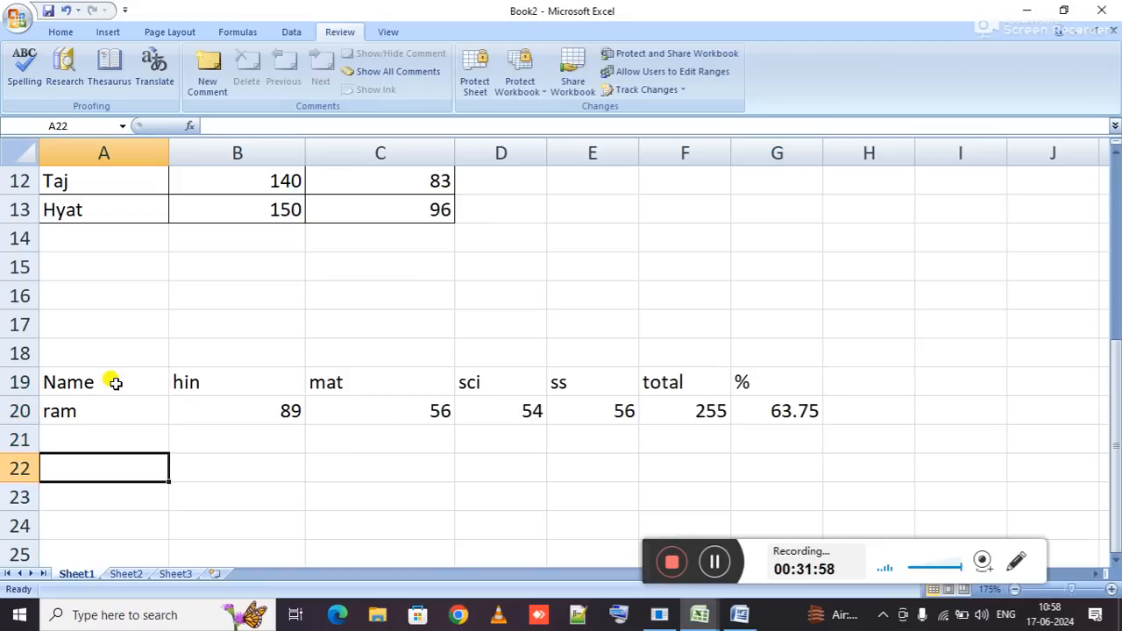
key(ctrl+Up)
key(Down)
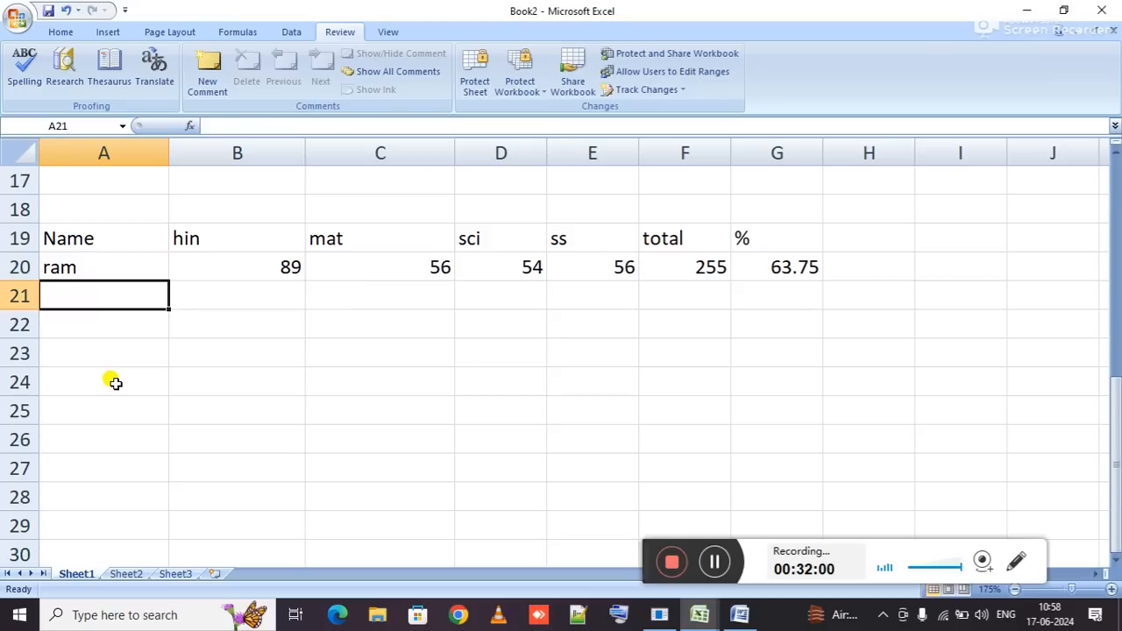
text(Ramit)
key(Tab)
text(67)
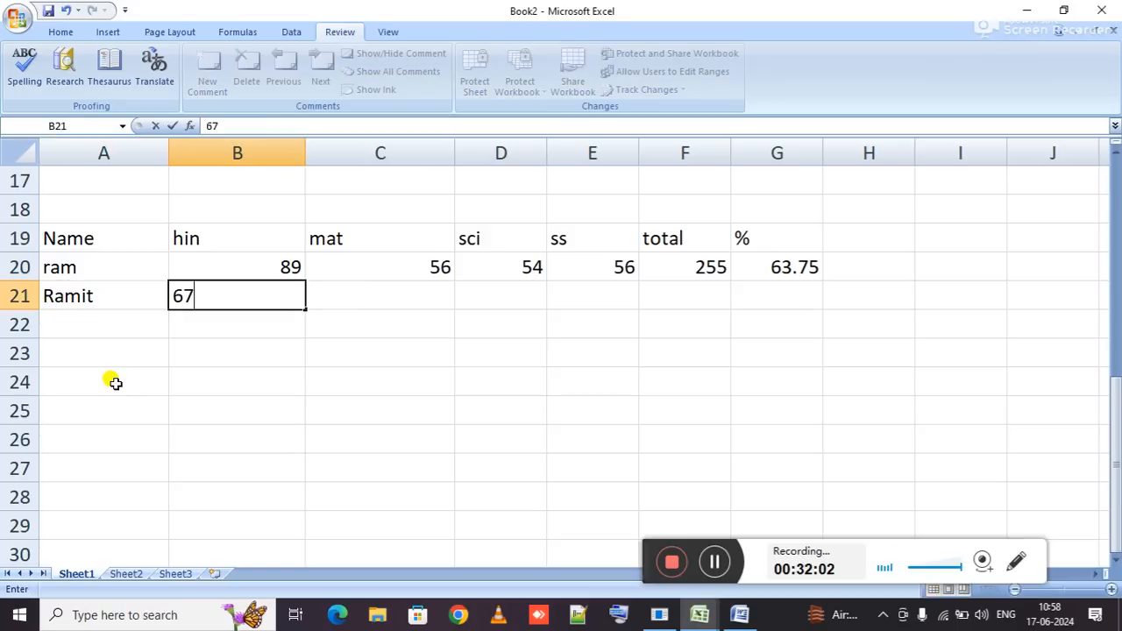
key(Tab)
text(54)
key(Tab)
text(34)
key(Tab)
text(54	5)
Sum the second student's marks in F21 and fill the percentage formula down into G21.
key(Escape)
key(alt+equal)
key(alt+equal)
key(Tab)
key(ctrl+d)
key(Return)
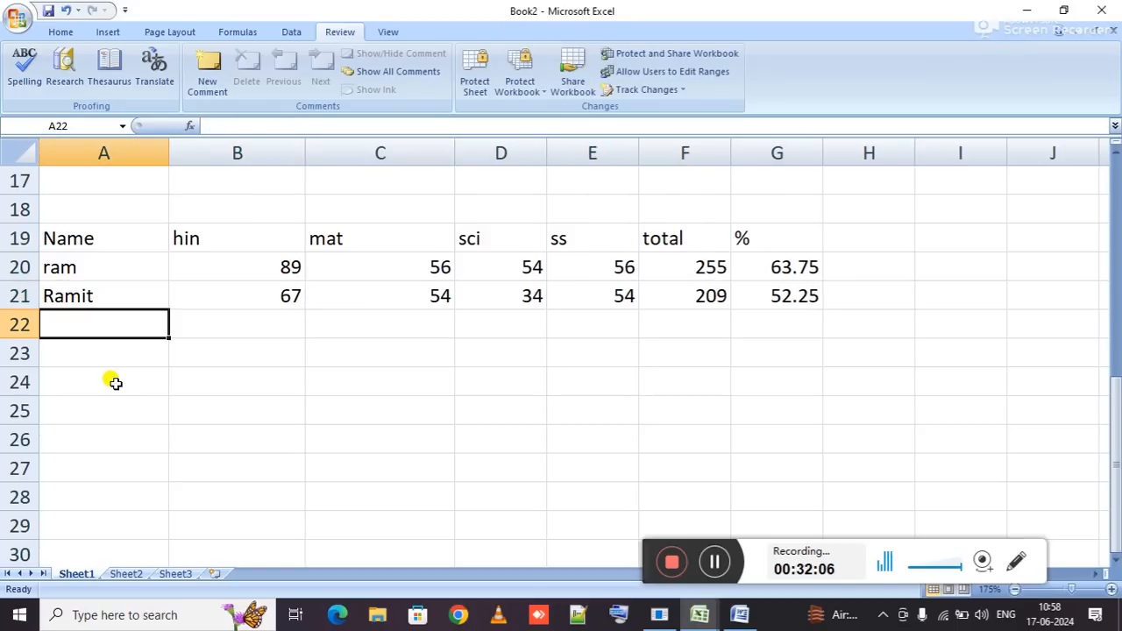
Add the third student in row 22 with marks 67, 56, 543 and 34, the summed total and the filled-down percentage formula.
text(Anuj)
key(Tab)
text(67	56	543	34)
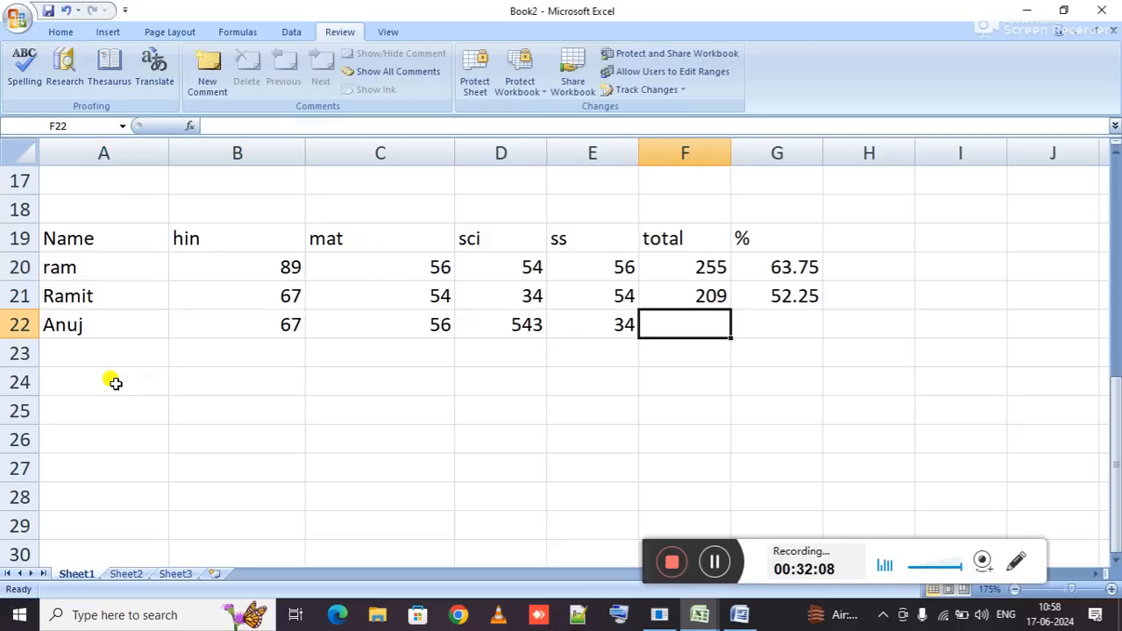
key(alt+equal)
key(Tab)
key(ctrl+d)
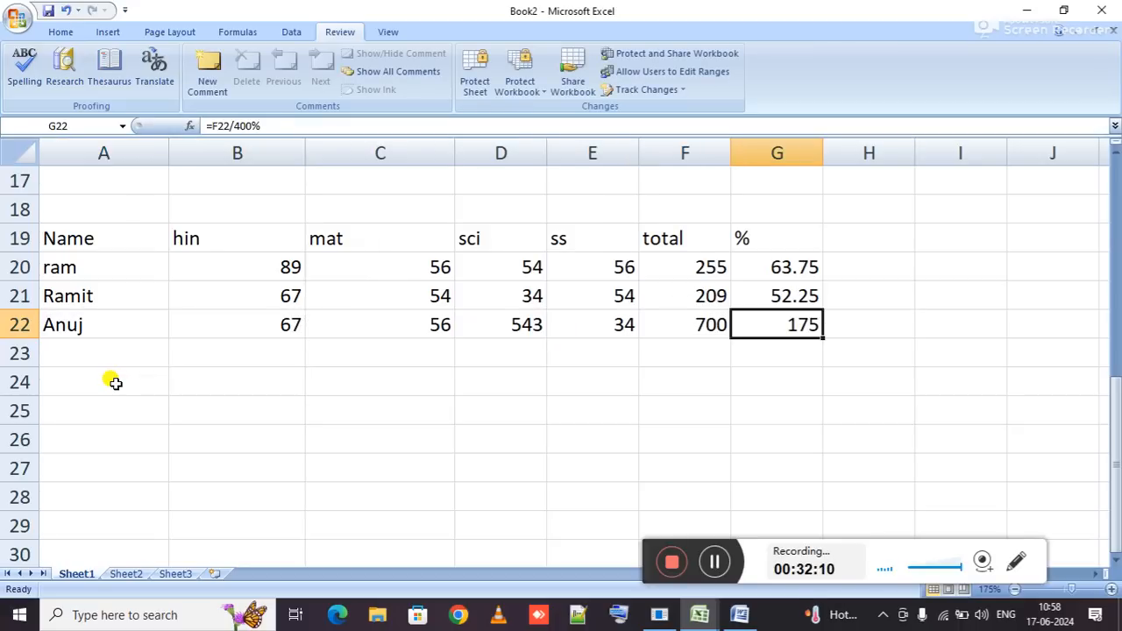
Correct the third student's sci mark in D22 to 88.
key(Home)
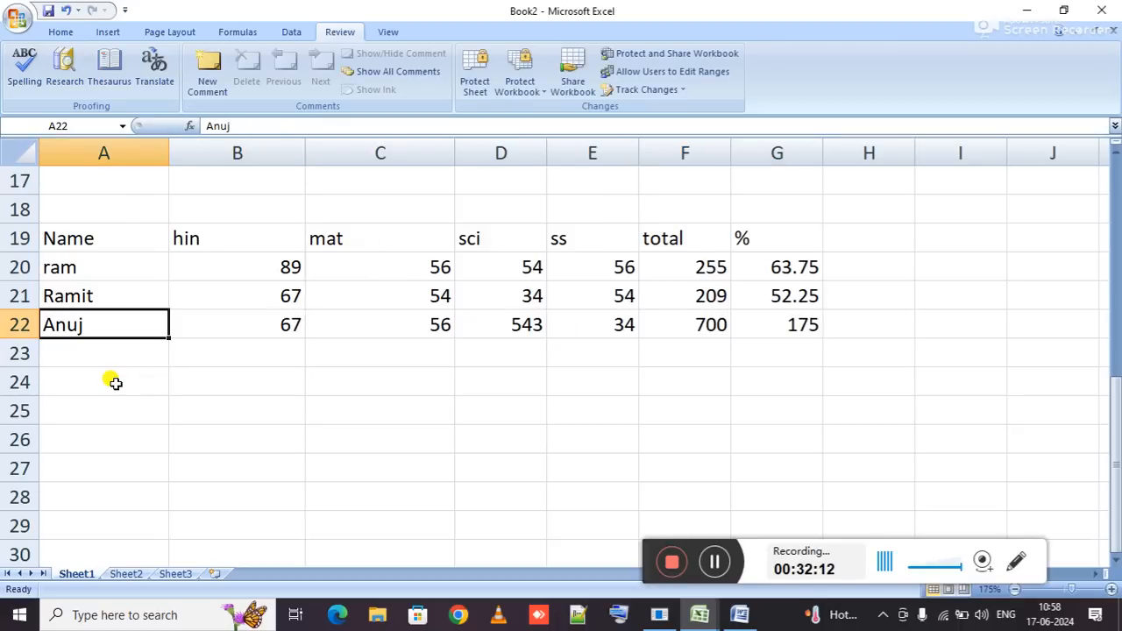
click(766, 321)
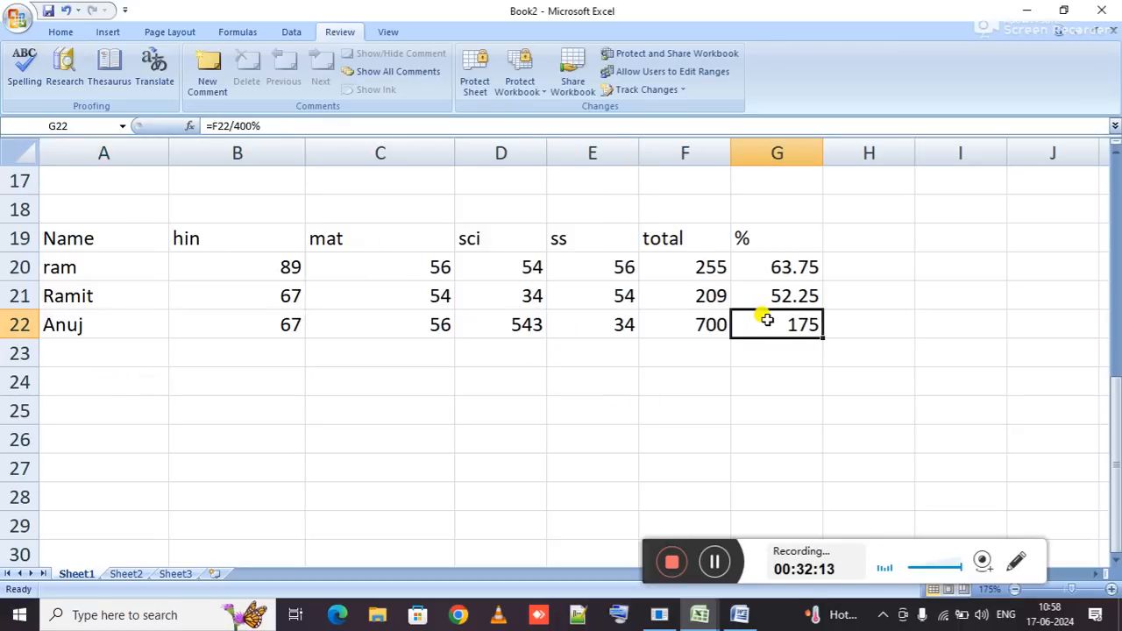
click(482, 320)
text(88)
key(Tab)
Apply all borders to the marks table A19:G22 and make its heading row bold.
key(ctrl+a)
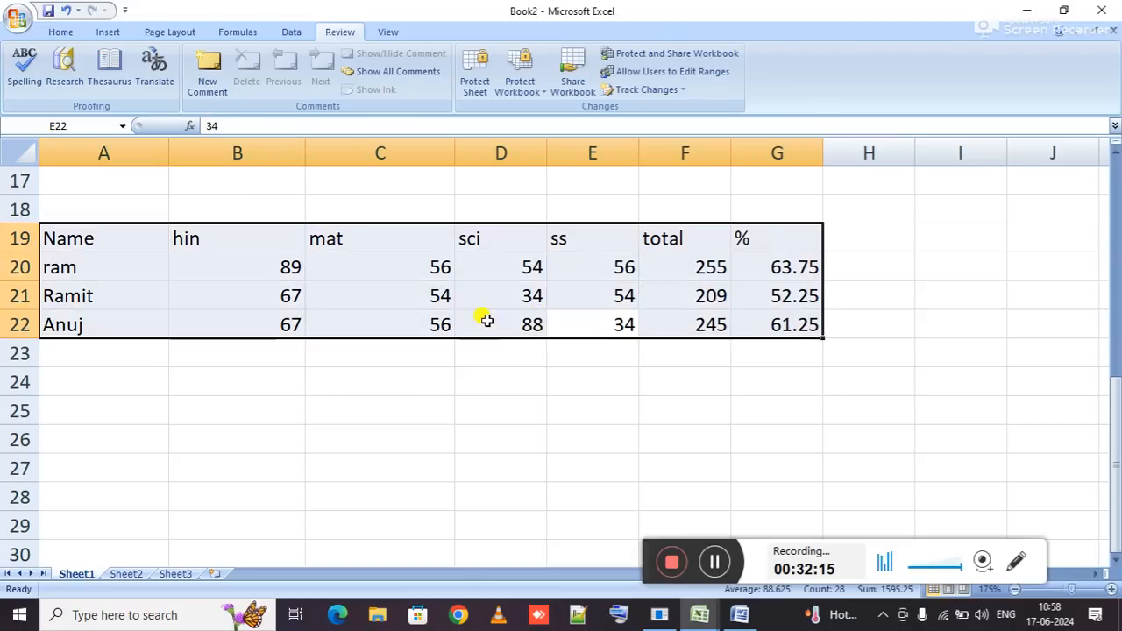
key(alt+h)
key(b)
key(a)
drag(744, 243, 53, 243)
key(ctrl+b)
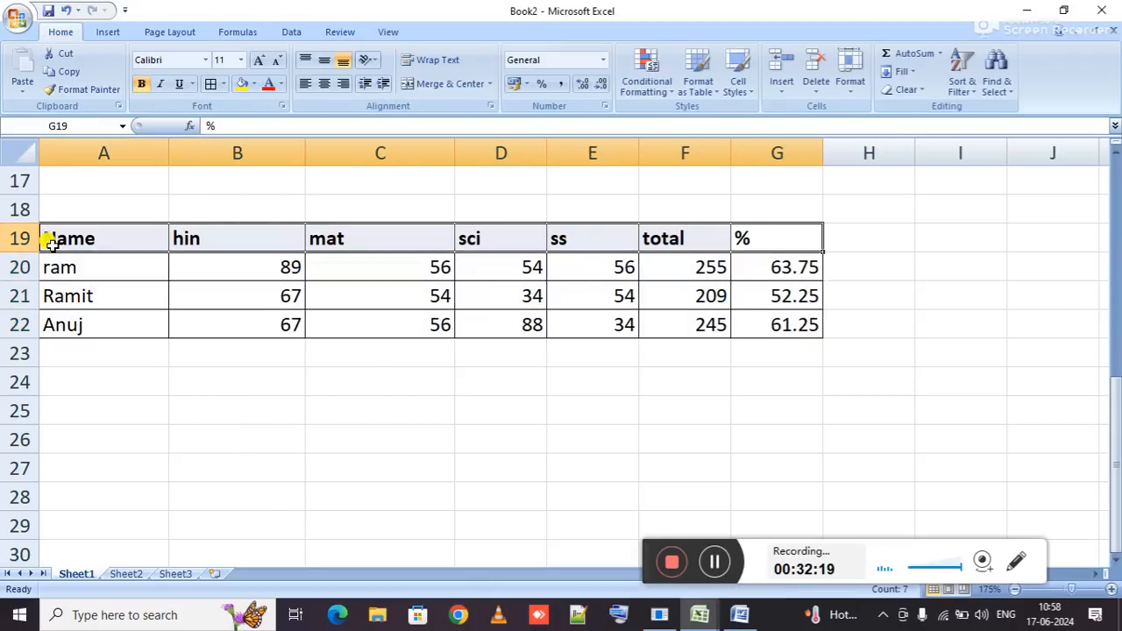
click(512, 299)
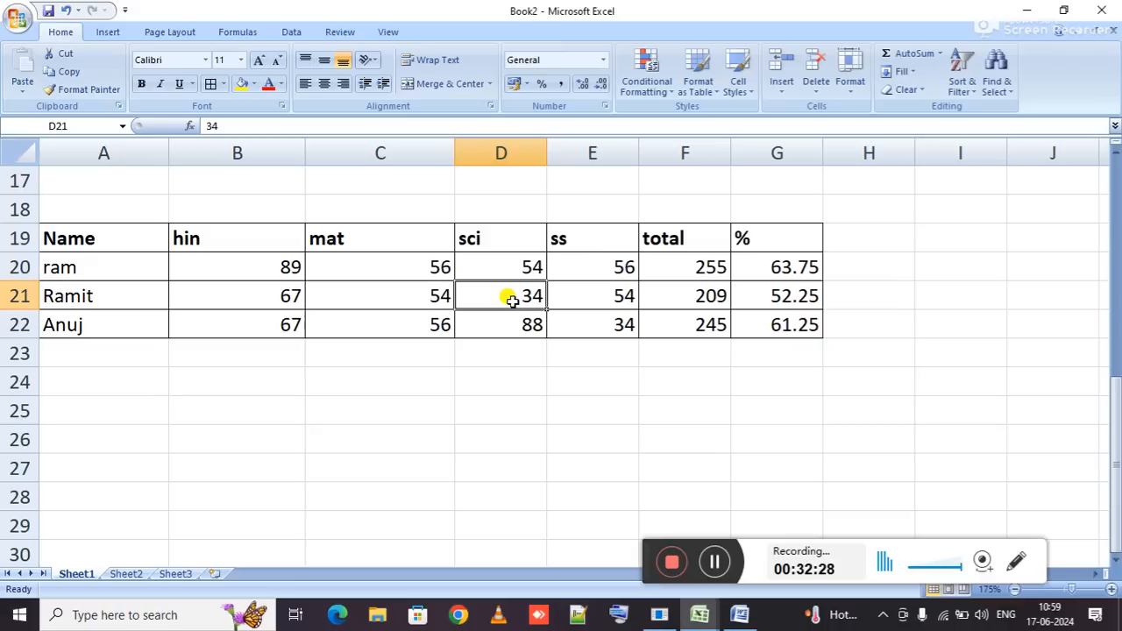
Change the third student's ss mark in E22 to 99.
click(573, 327)
text(99)
key(Left)
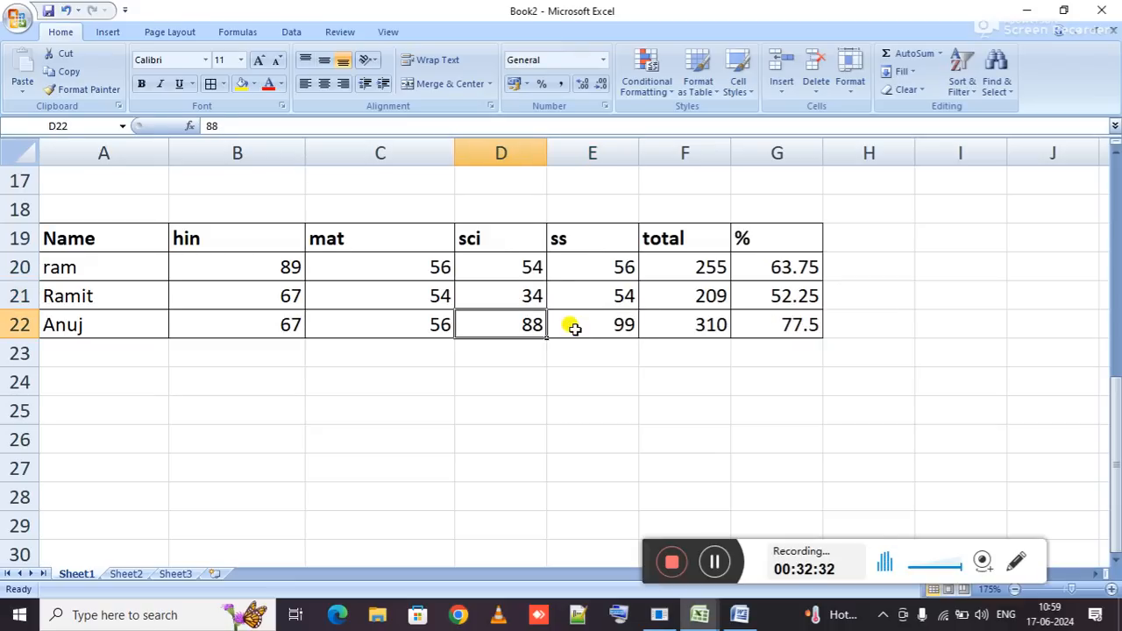
Replace the student names in A22 and A20 with different first names.
key(Home)
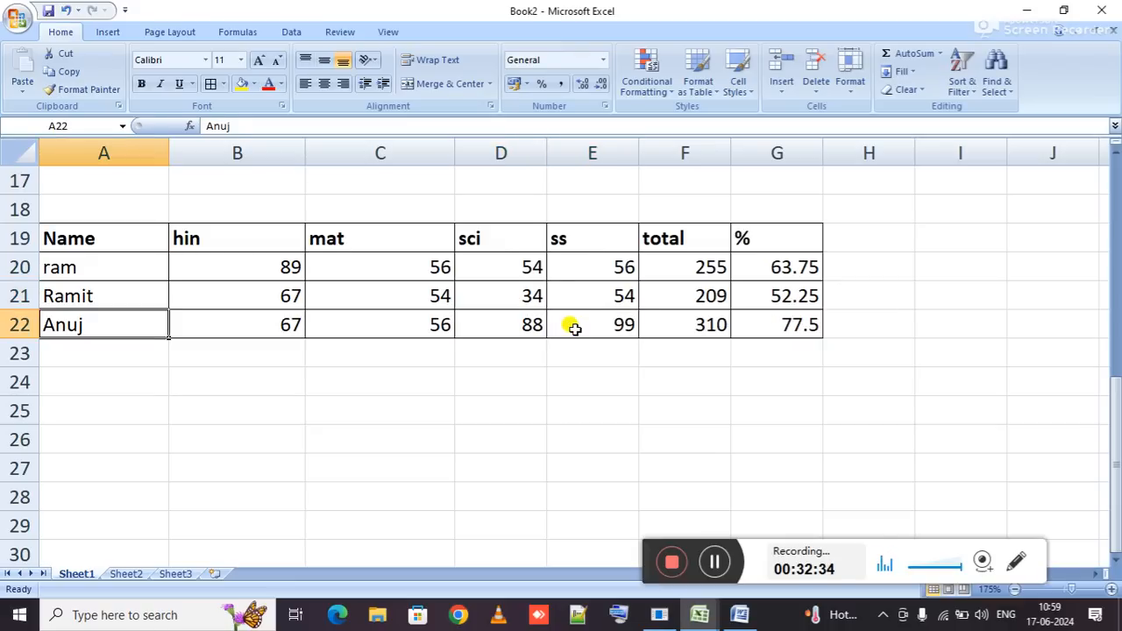
text(siya)
key(Return)
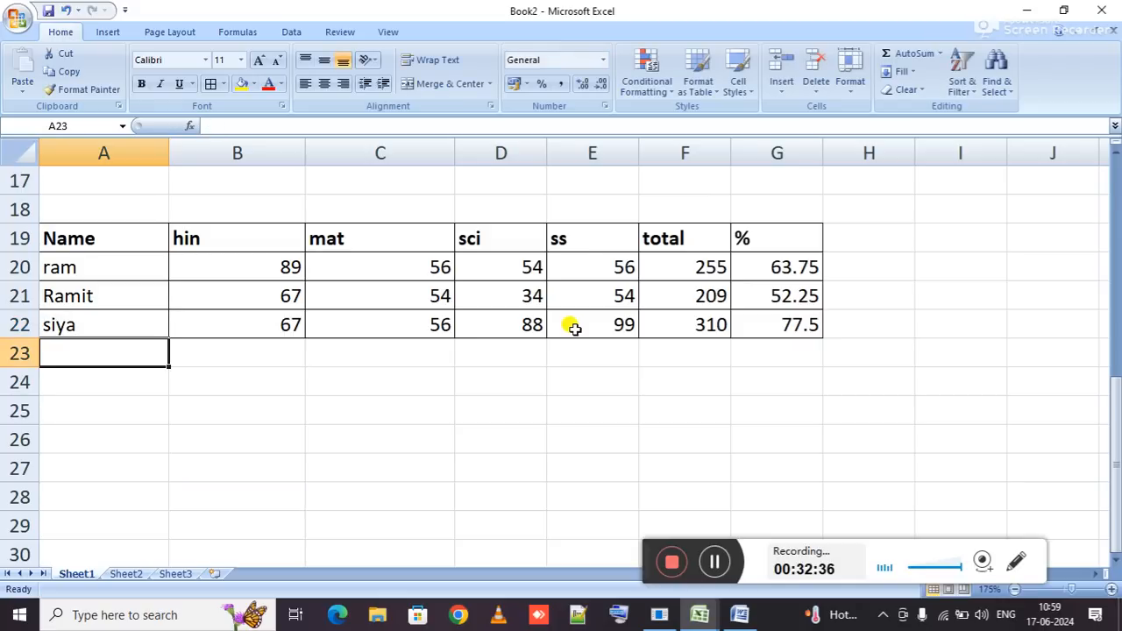
key(Up)
key(Up)
key(Up)
text(an)
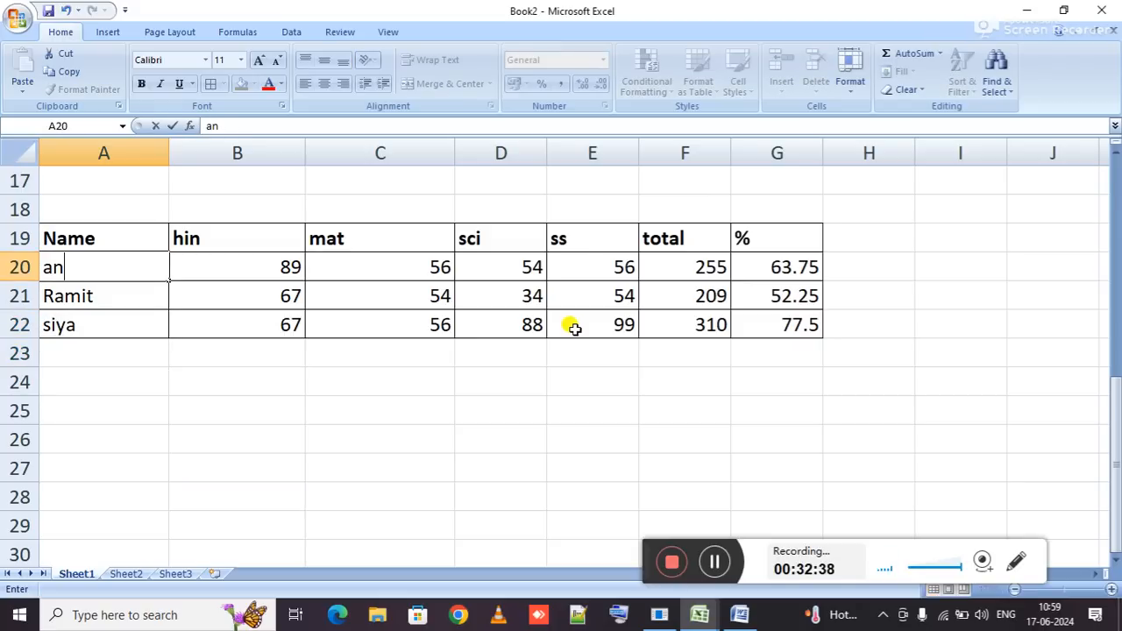
text(ita)
key(Return)
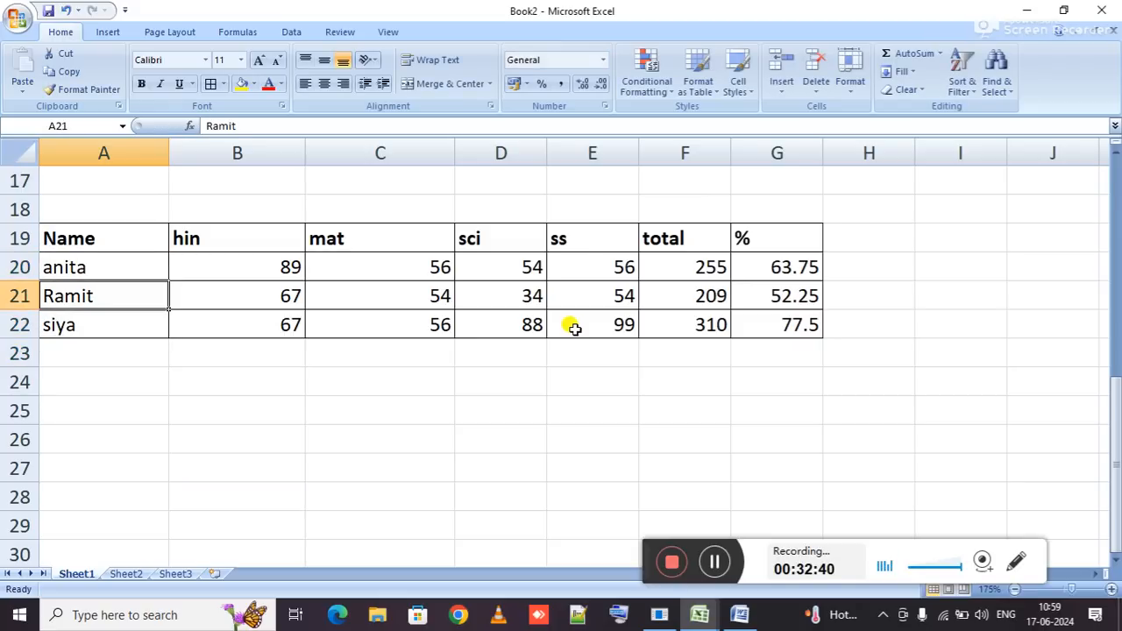
Try to sort only the totals in F20:F22 from smallest to largest, continuing with the current selection.
click(714, 326)
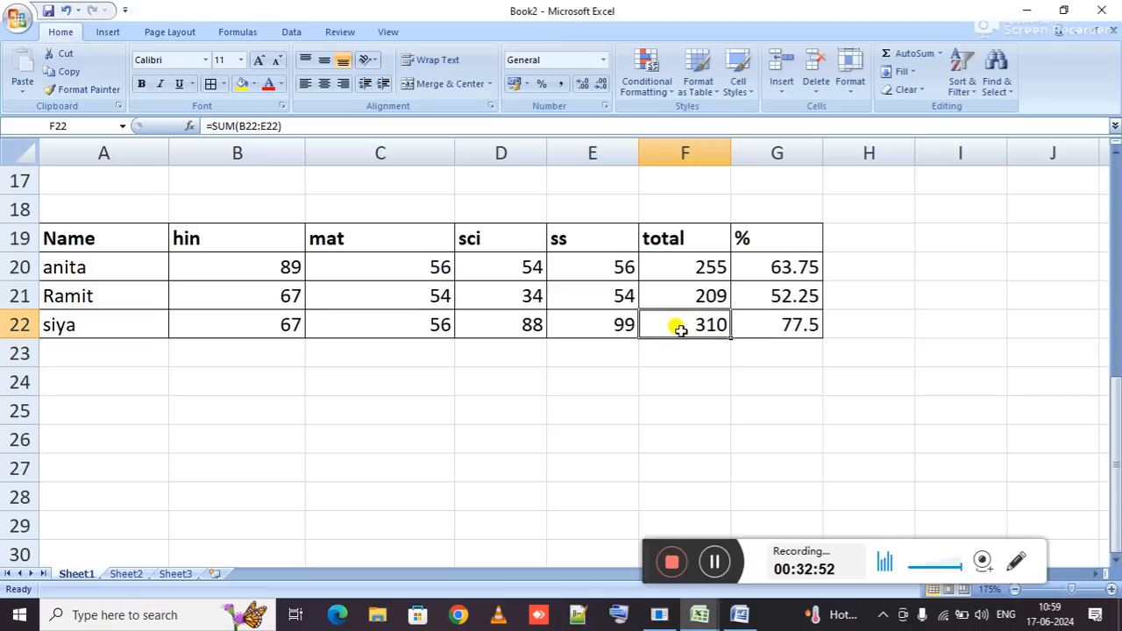
drag(673, 265, 678, 326)
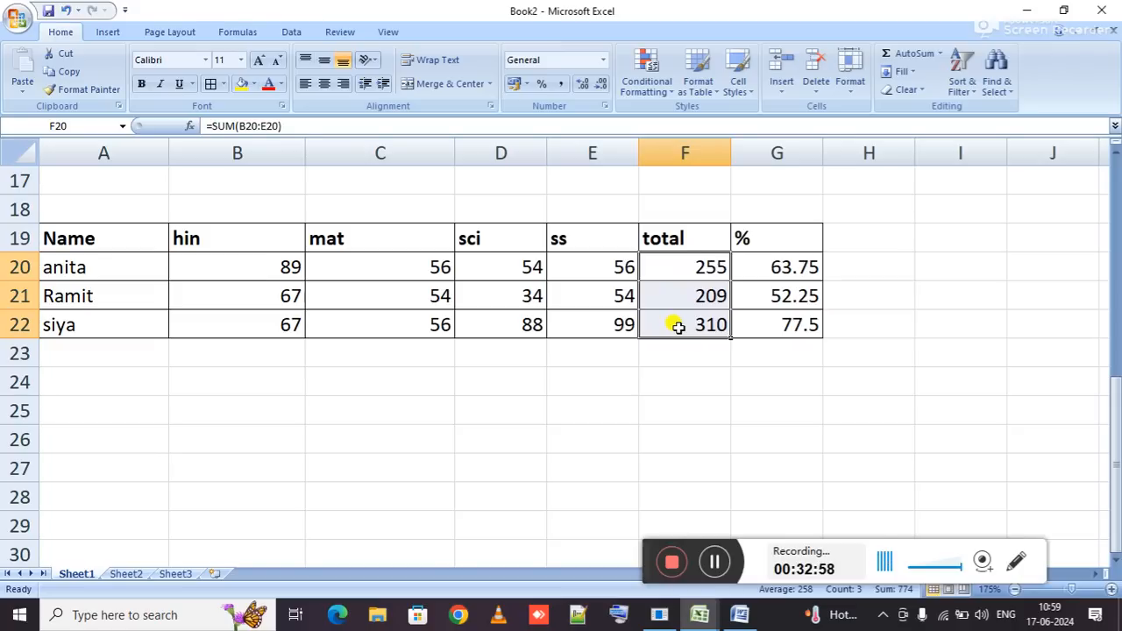
click(966, 95)
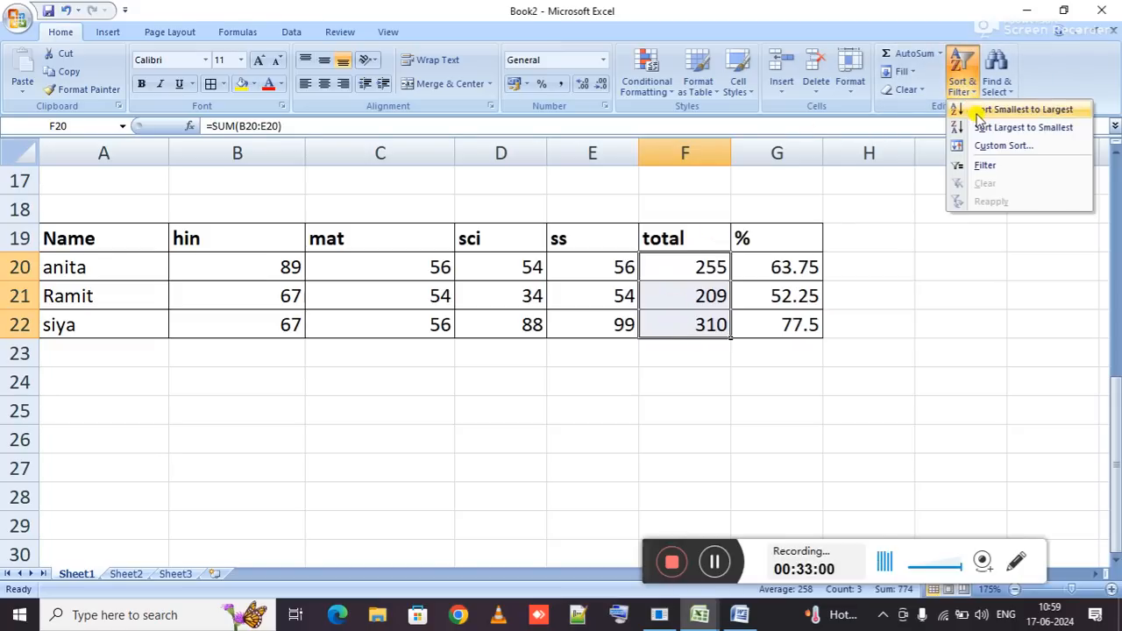
click(970, 108)
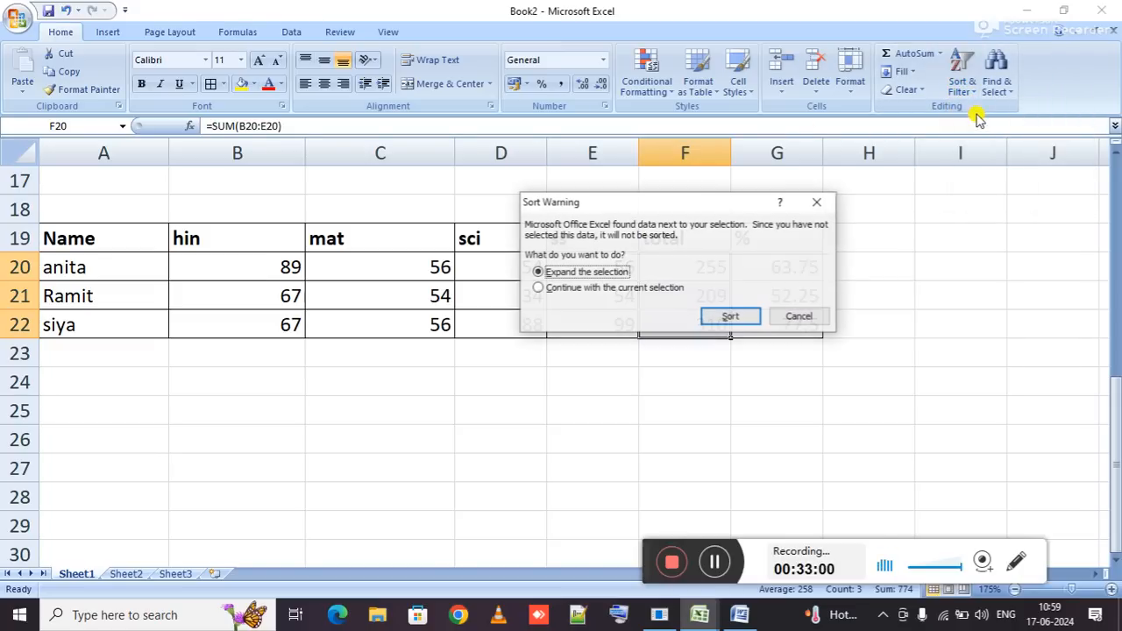
click(634, 290)
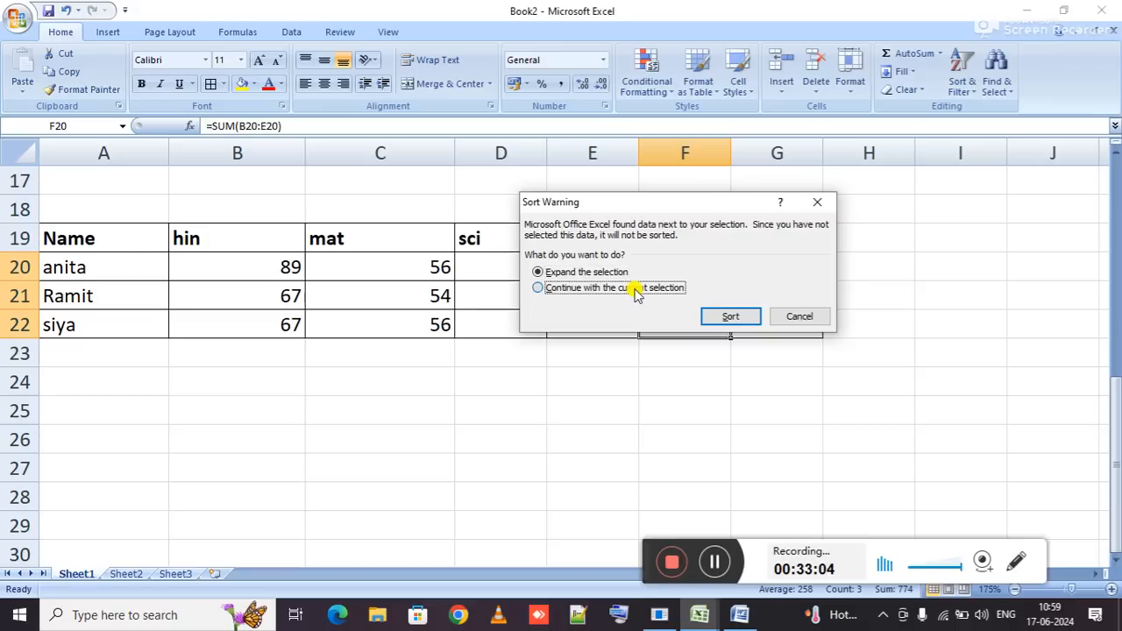
click(728, 317)
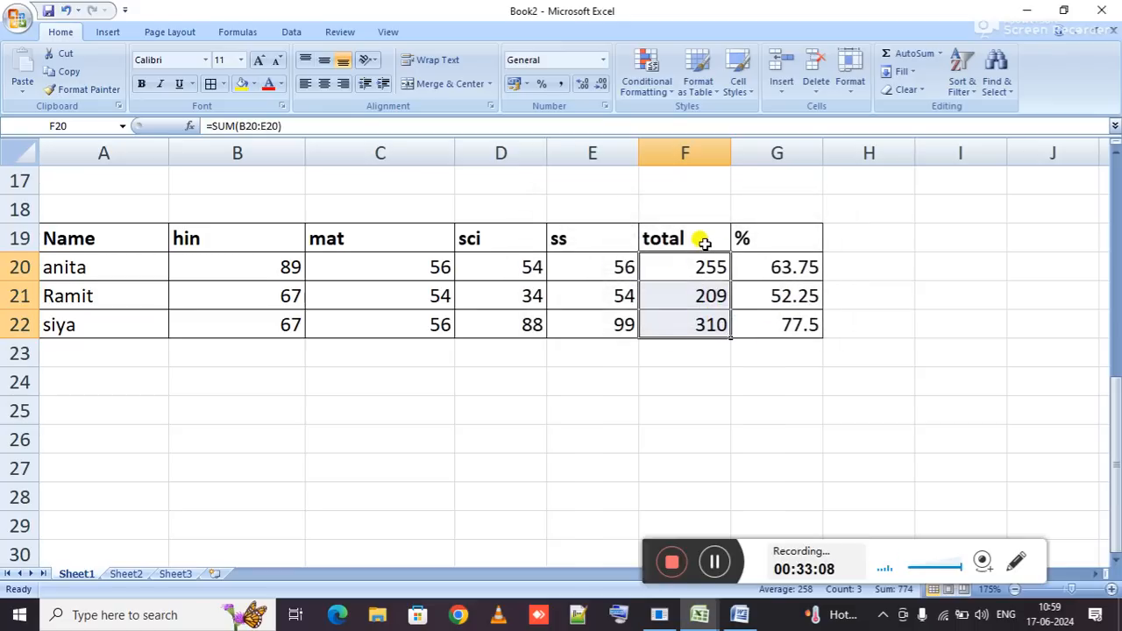
Custom sort the student rows by total values from smallest to largest, expanding the selection to the adjacent columns.
click(963, 88)
click(968, 146)
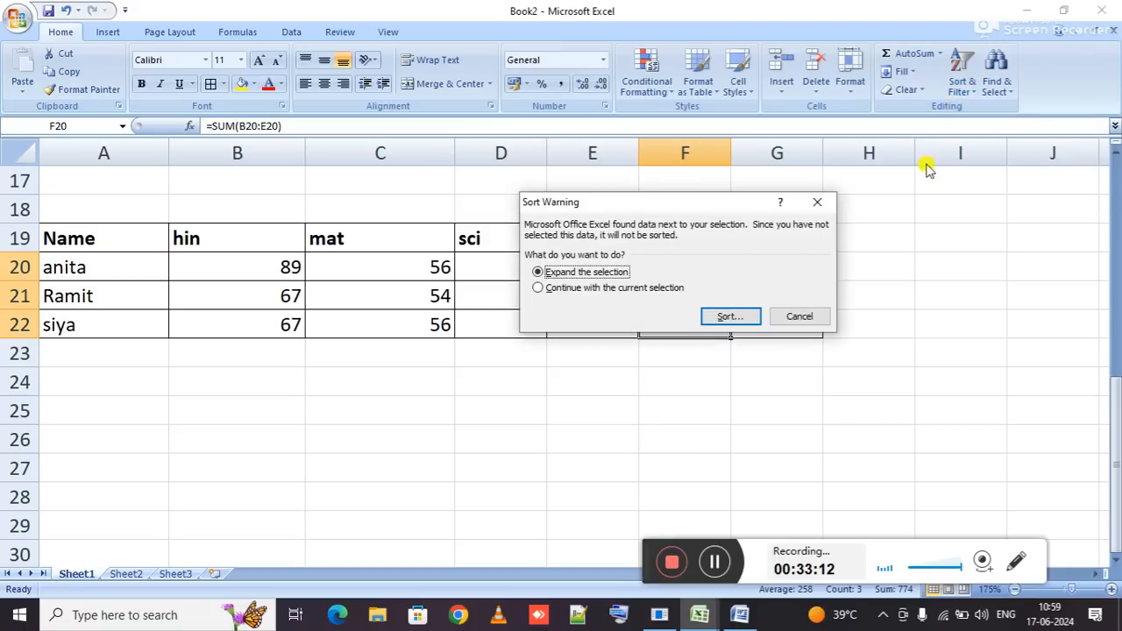
click(714, 319)
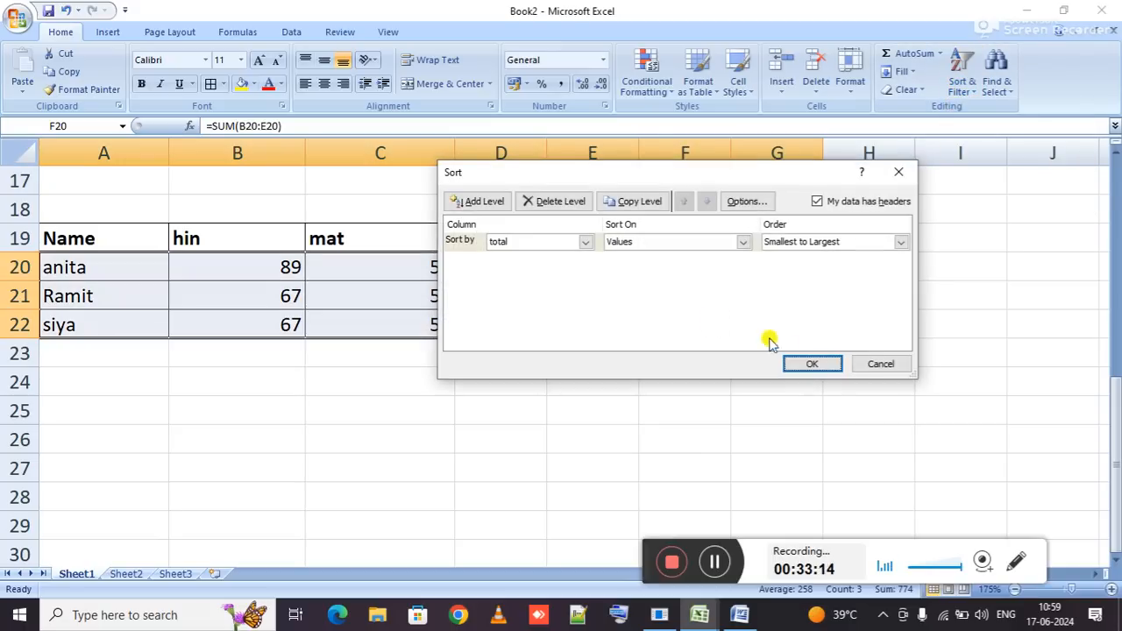
click(812, 364)
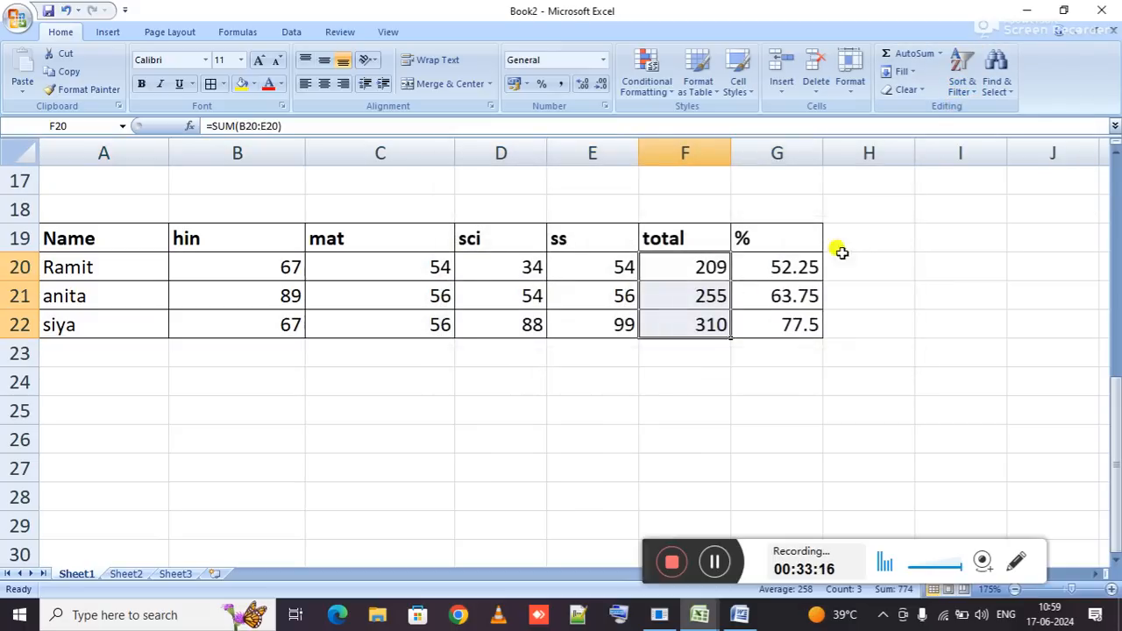
Try to sort only the totals in F20:F22 from largest to smallest, continuing with the current selection.
click(916, 91)
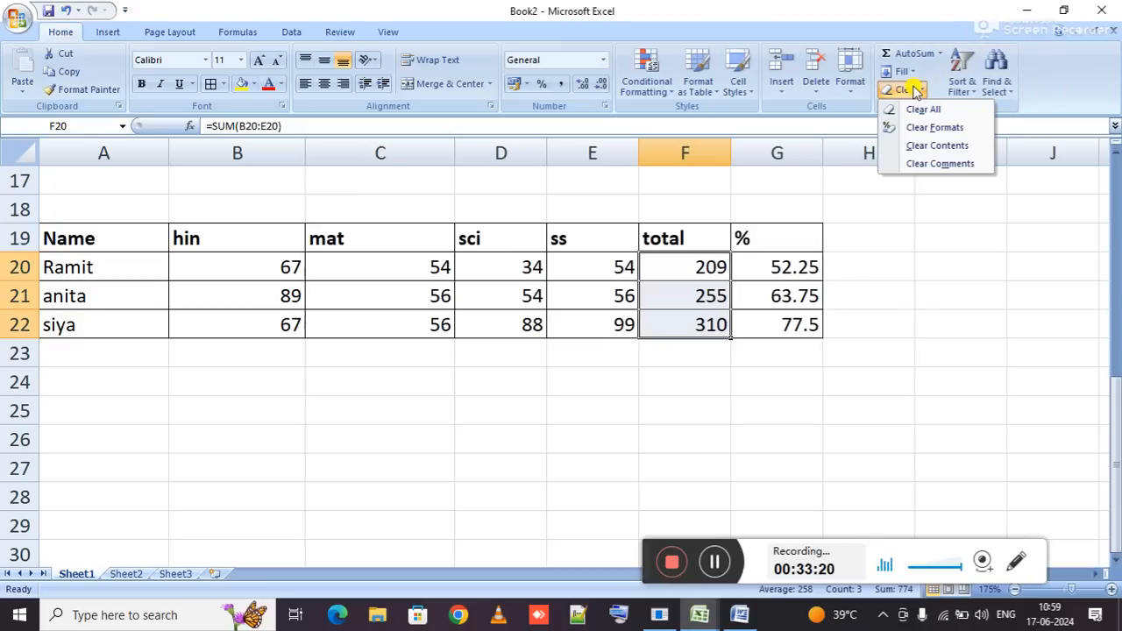
right_click(958, 90)
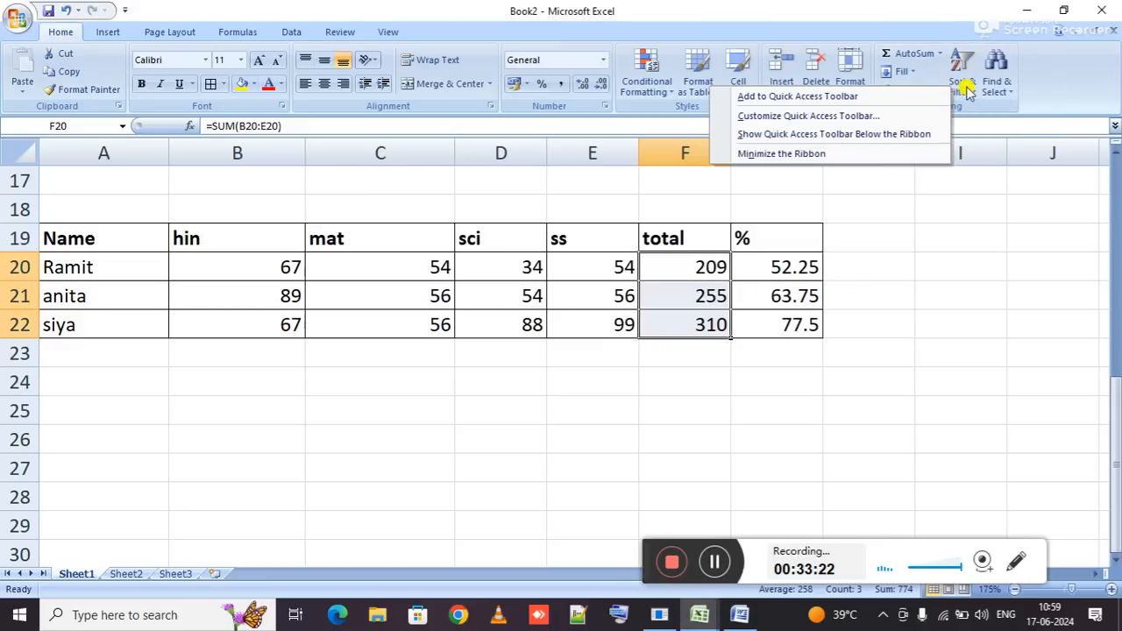
click(969, 94)
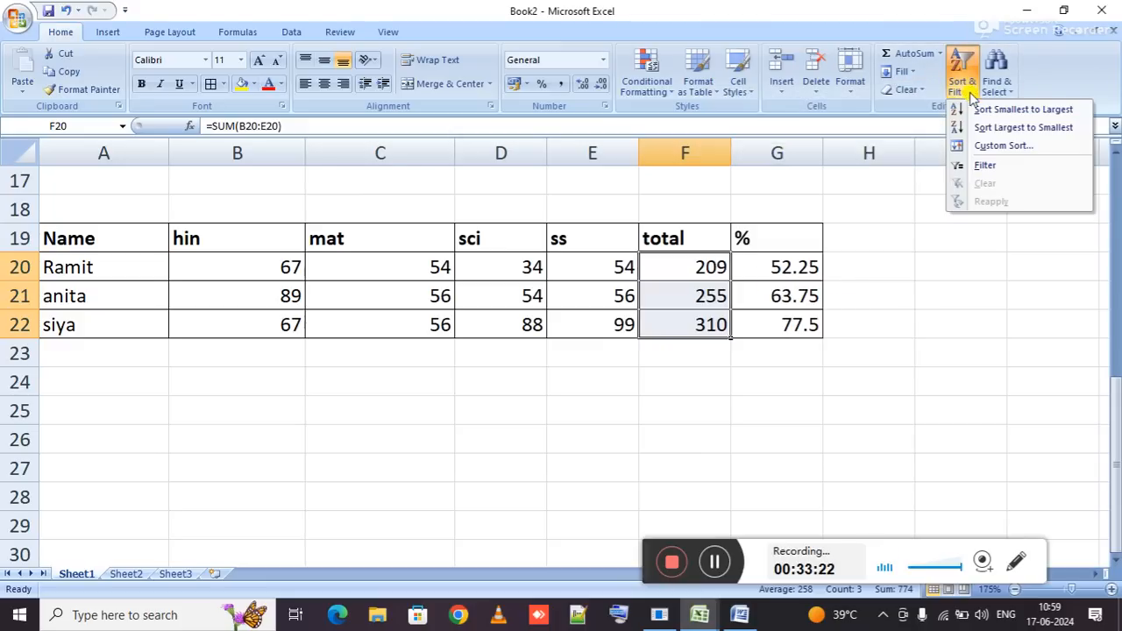
click(1019, 129)
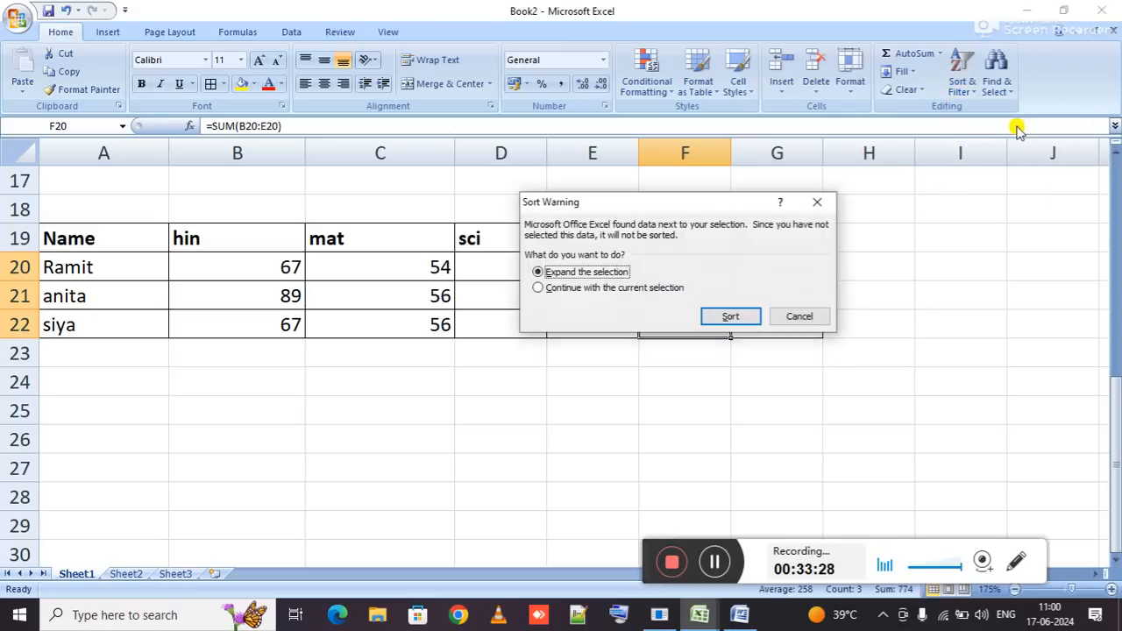
click(613, 291)
key(Return)
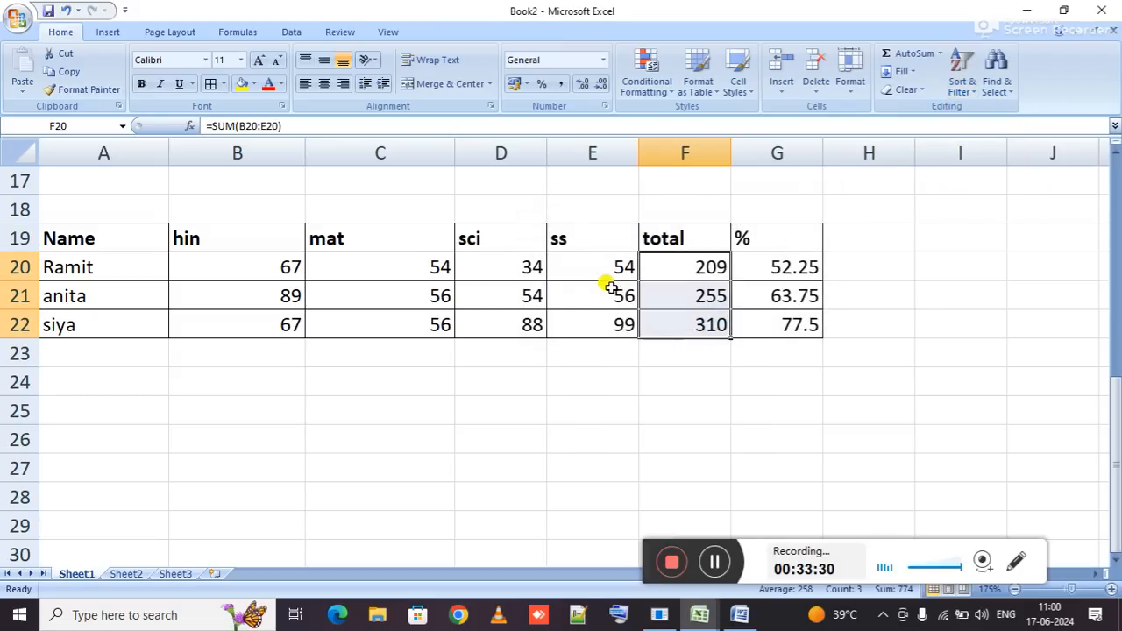
Retry sorting just the F20:F22 totals from smallest to largest without expanding the selection.
click(968, 92)
click(988, 114)
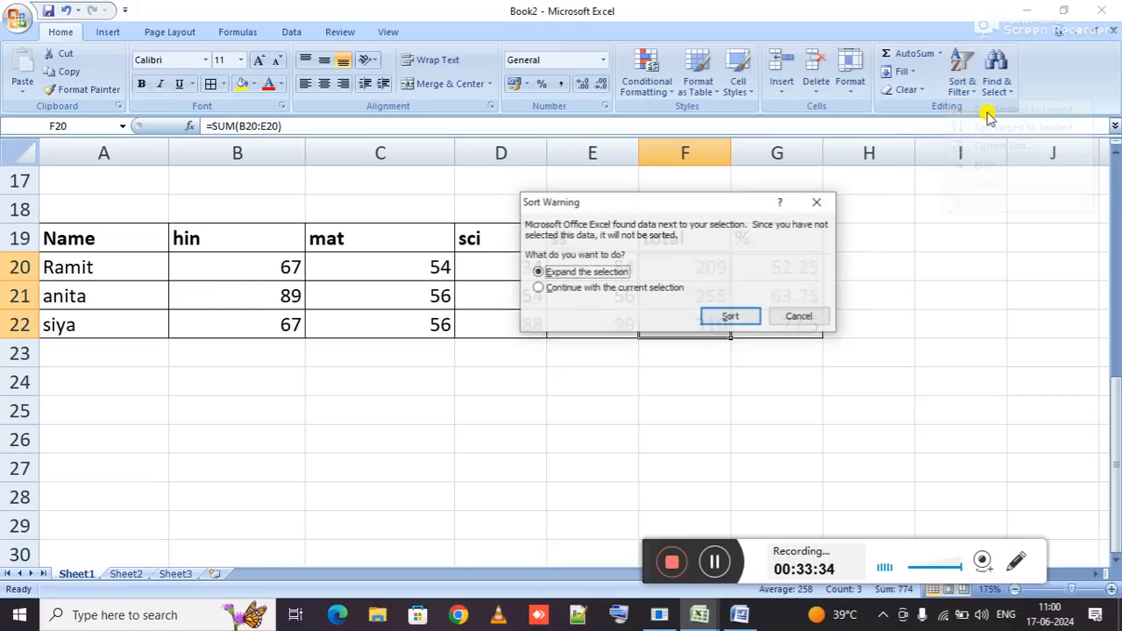
click(677, 289)
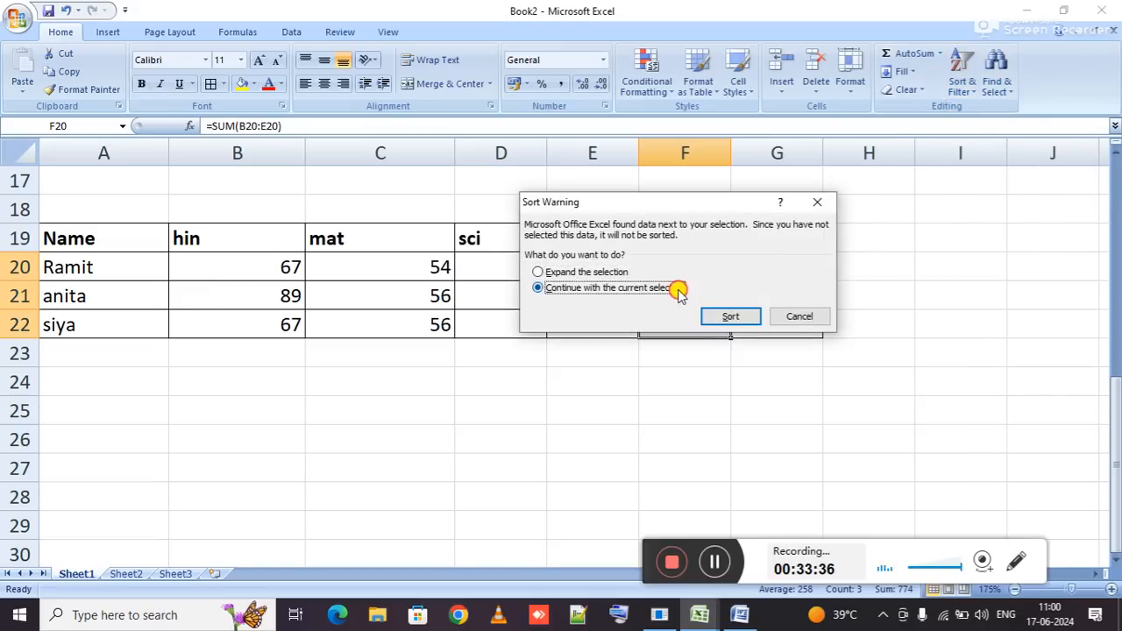
key(Return)
drag(678, 289, 692, 310)
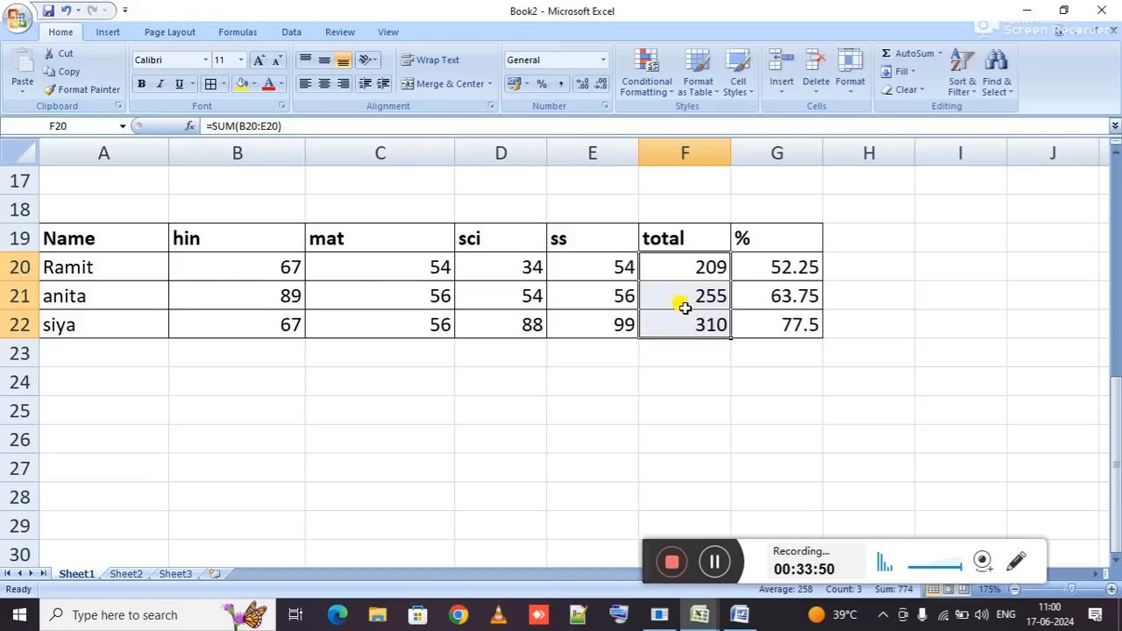
Select the whole marks table A19:G22 and custom sort it by total values, smallest to largest, with headers.
click(680, 302)
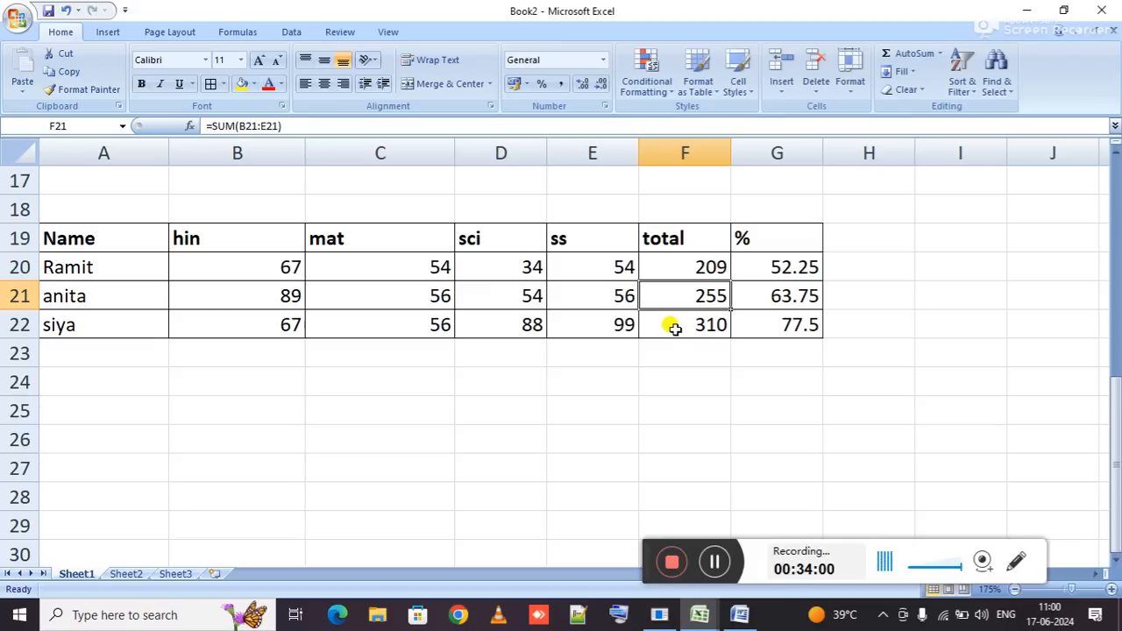
click(671, 326)
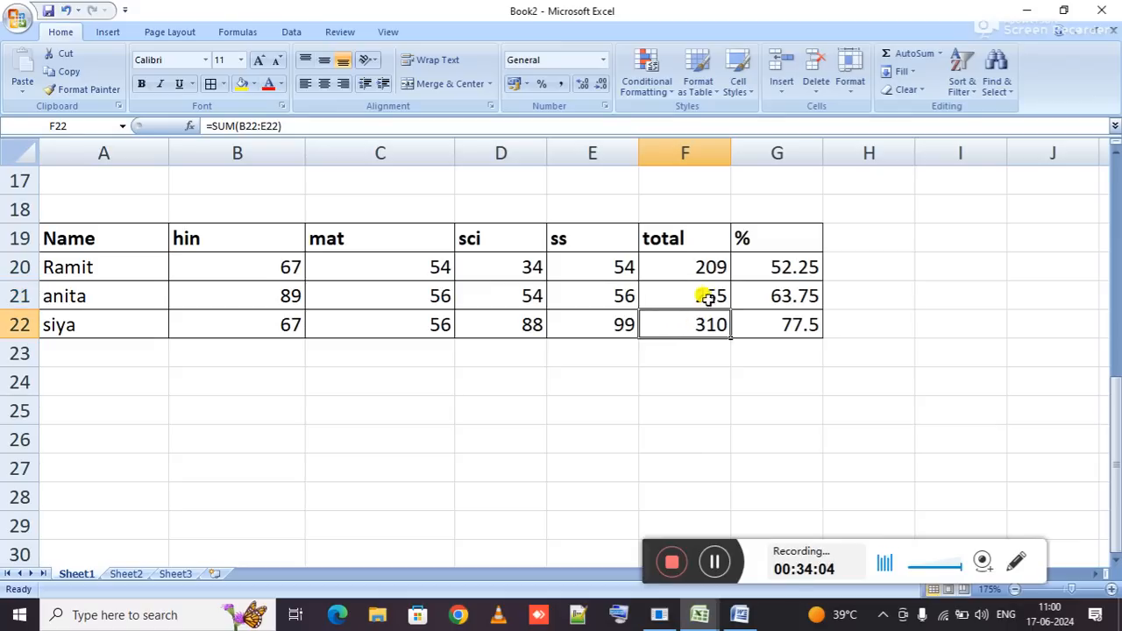
click(703, 264)
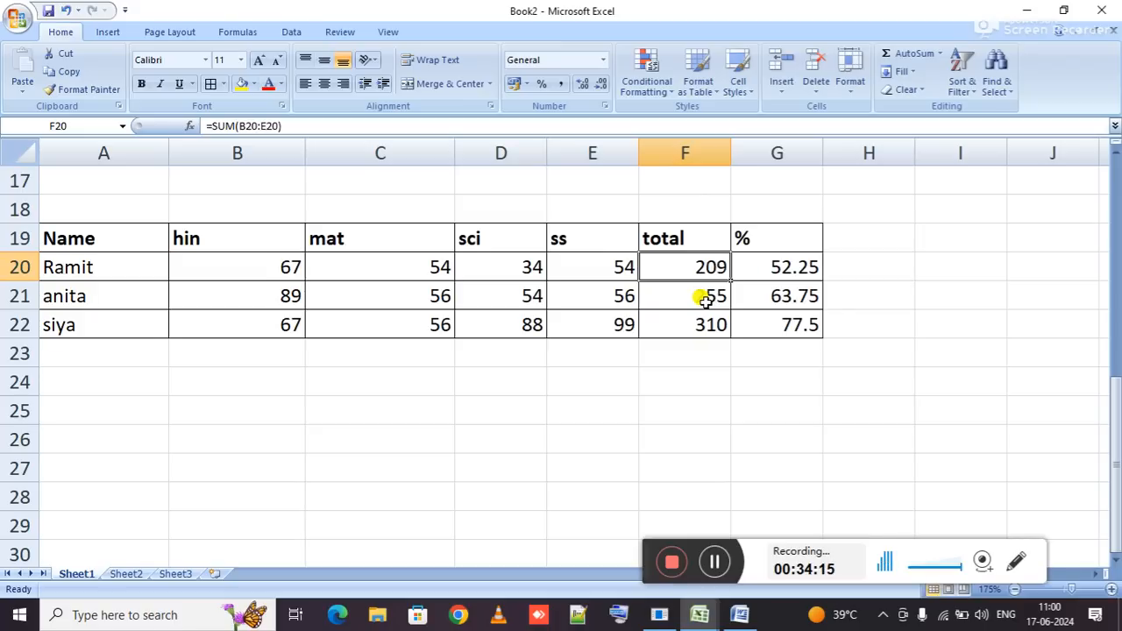
key(ctrl+a)
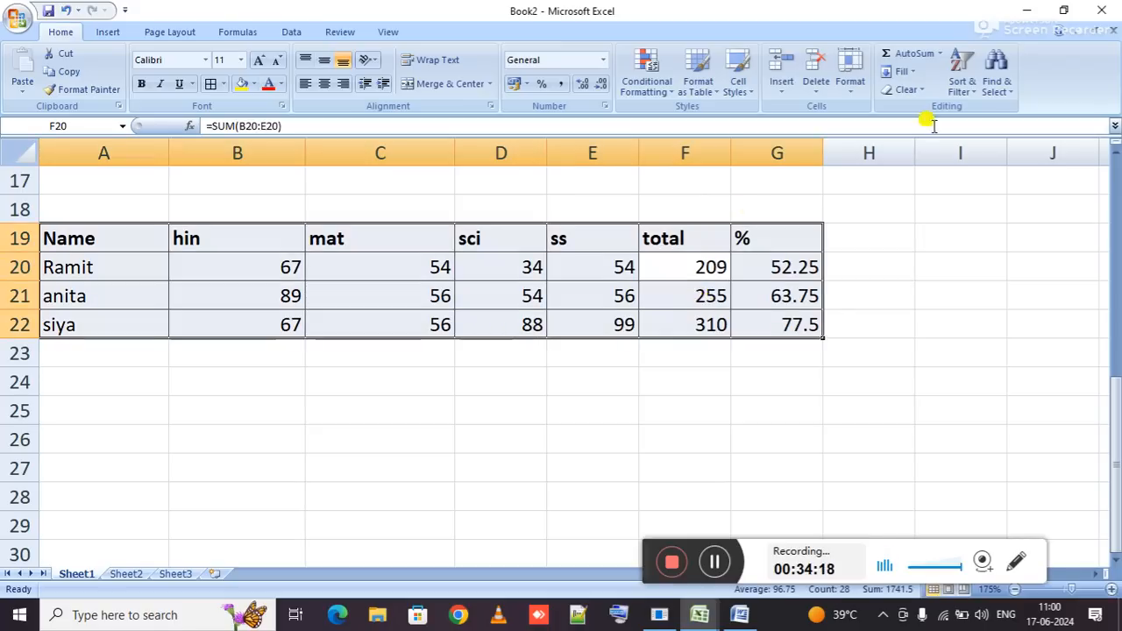
click(961, 79)
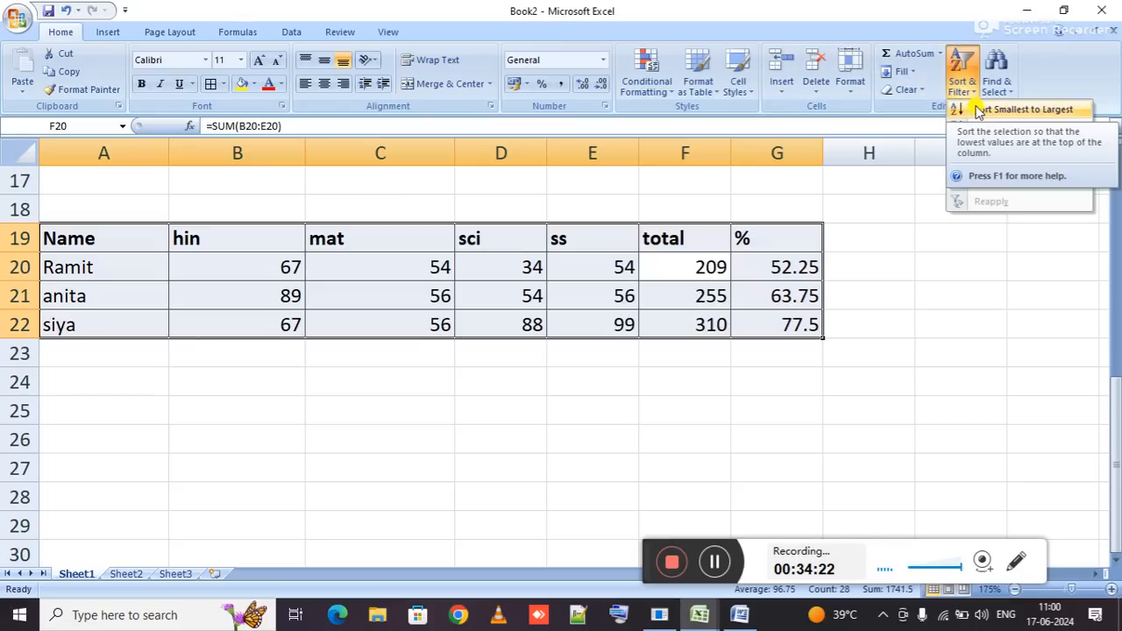
click(990, 146)
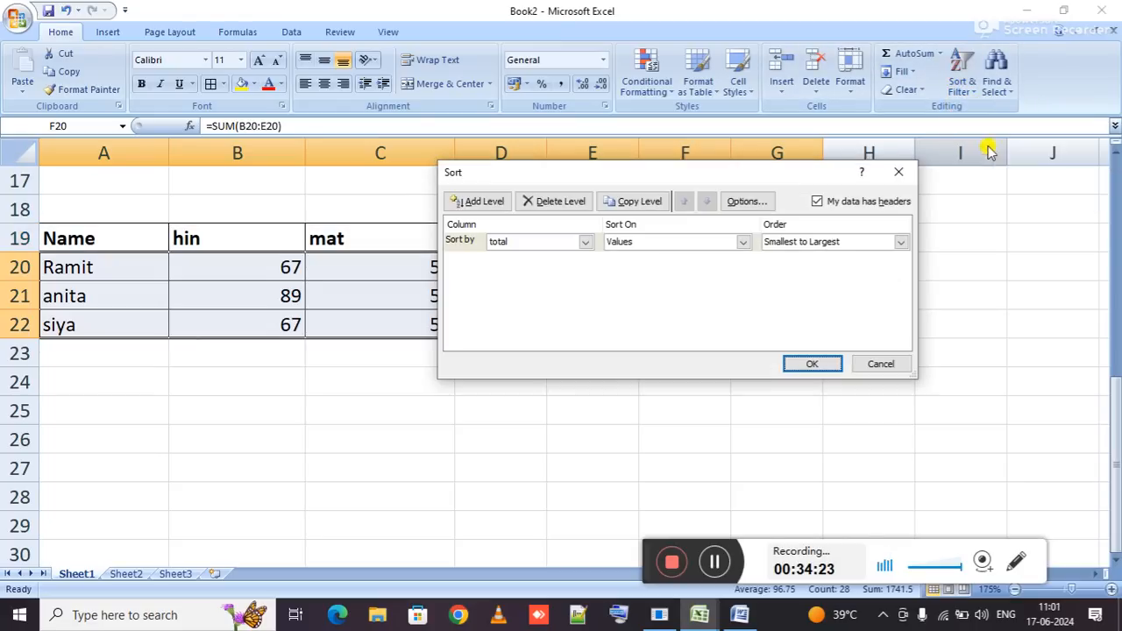
click(552, 239)
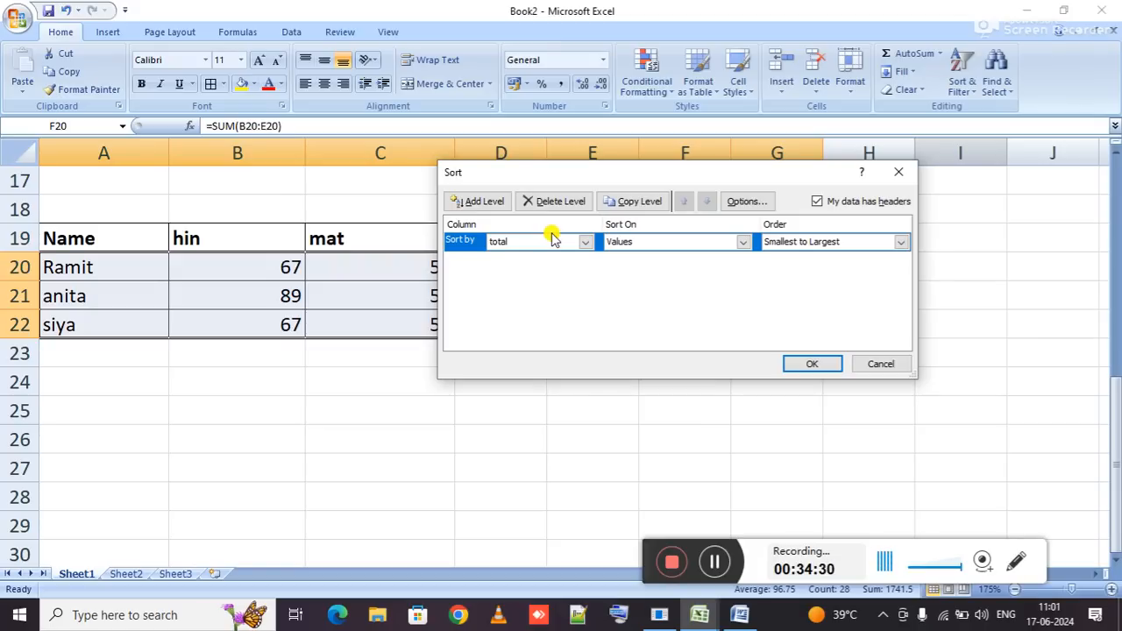
key(Return)
Sort the marks table by the total column from largest to smallest.
click(737, 296)
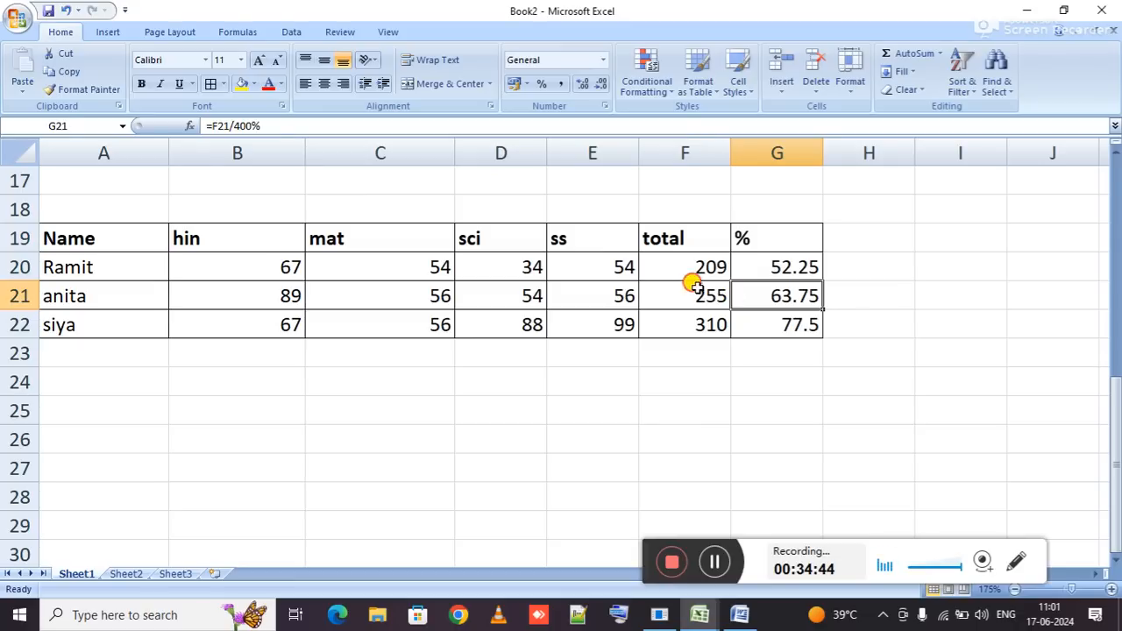
click(695, 287)
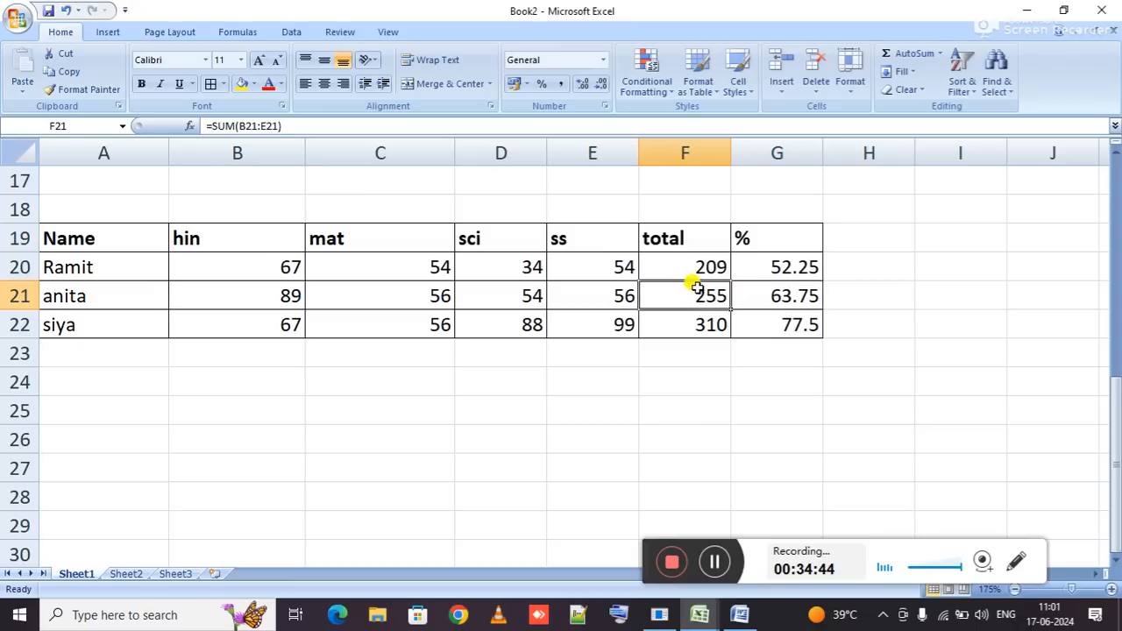
click(959, 88)
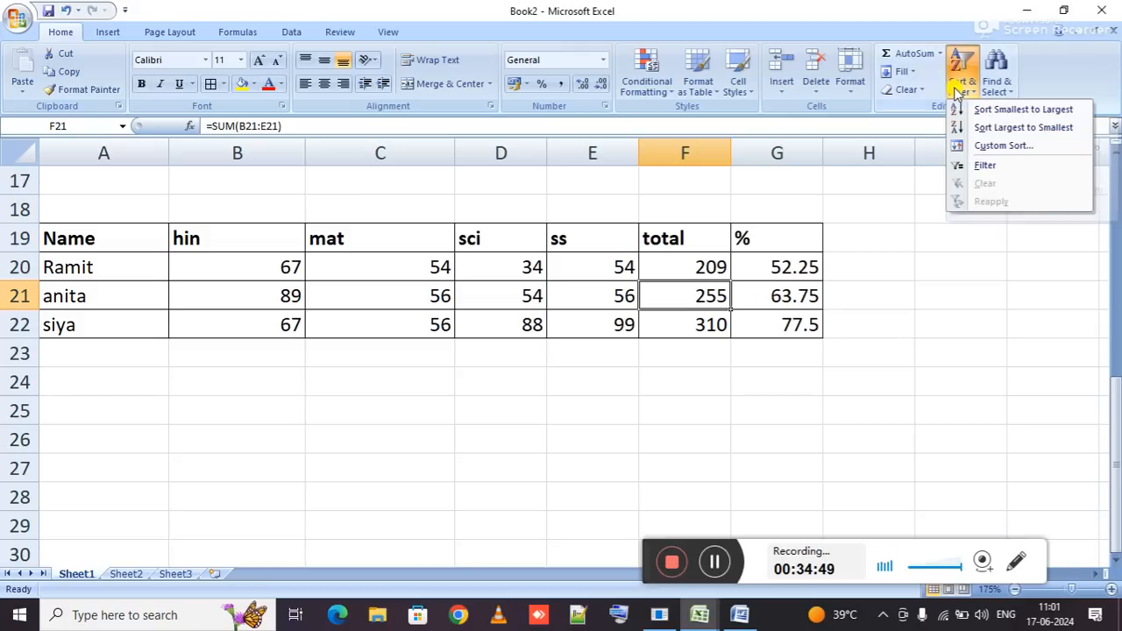
click(997, 130)
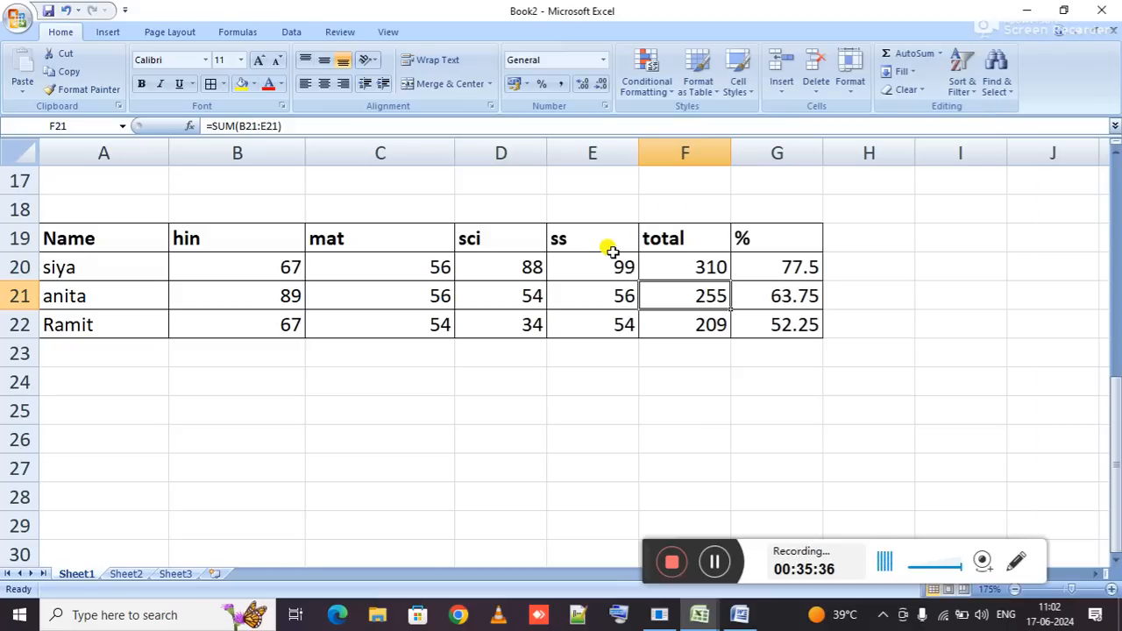
Select the whole marks table A19:G22 and reapply a custom sort by total, on values, ordered largest to smallest.
click(500, 287)
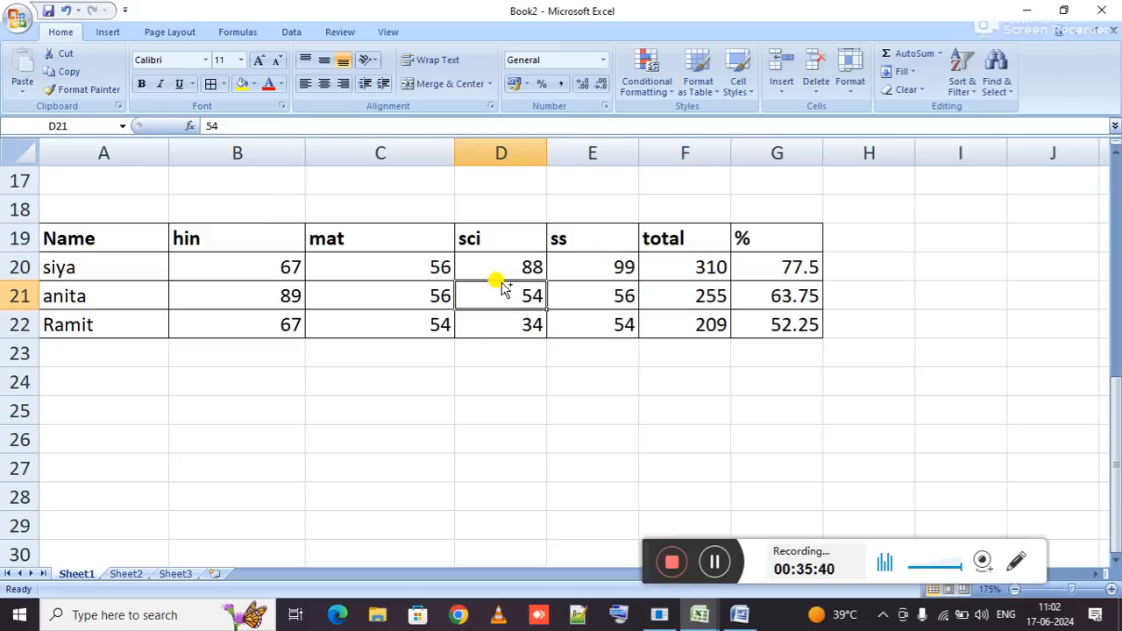
key(ctrl+a)
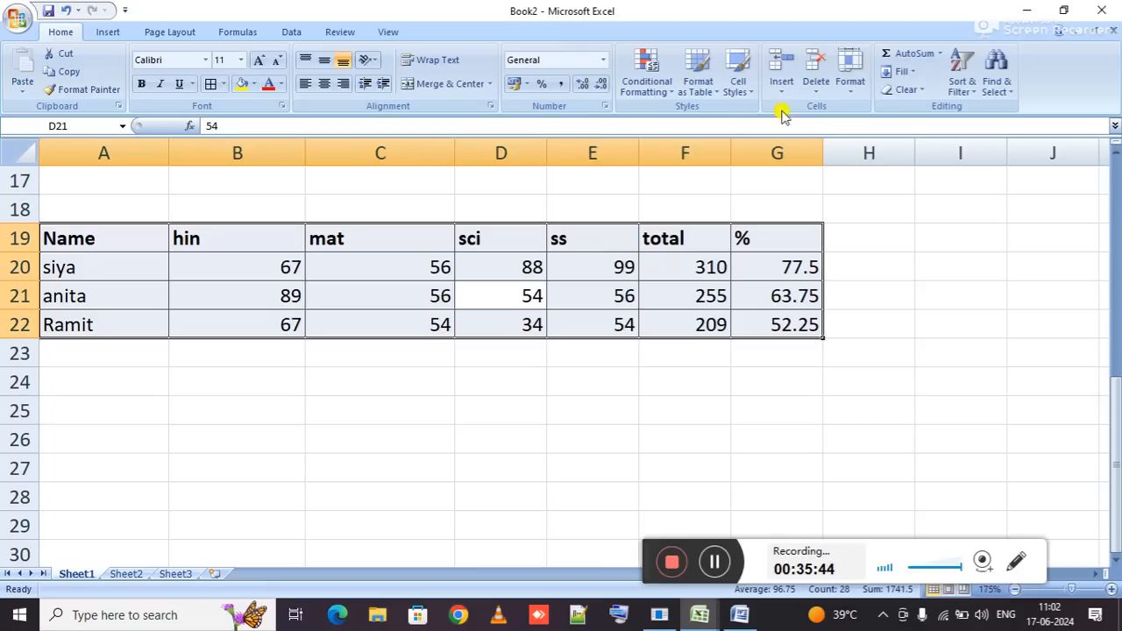
click(963, 81)
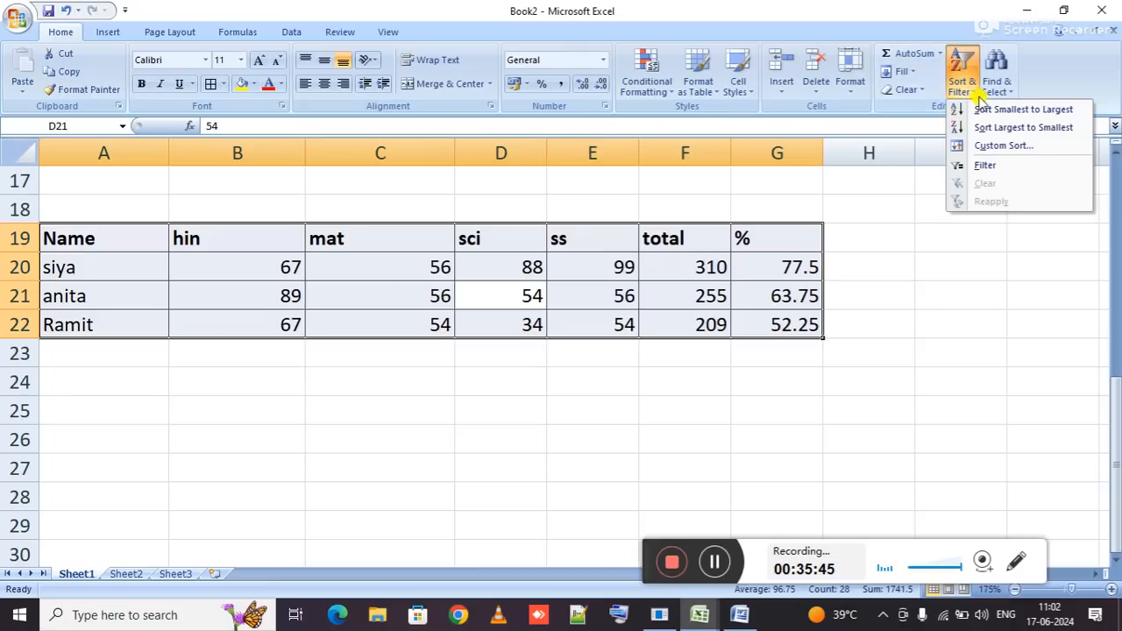
click(1007, 145)
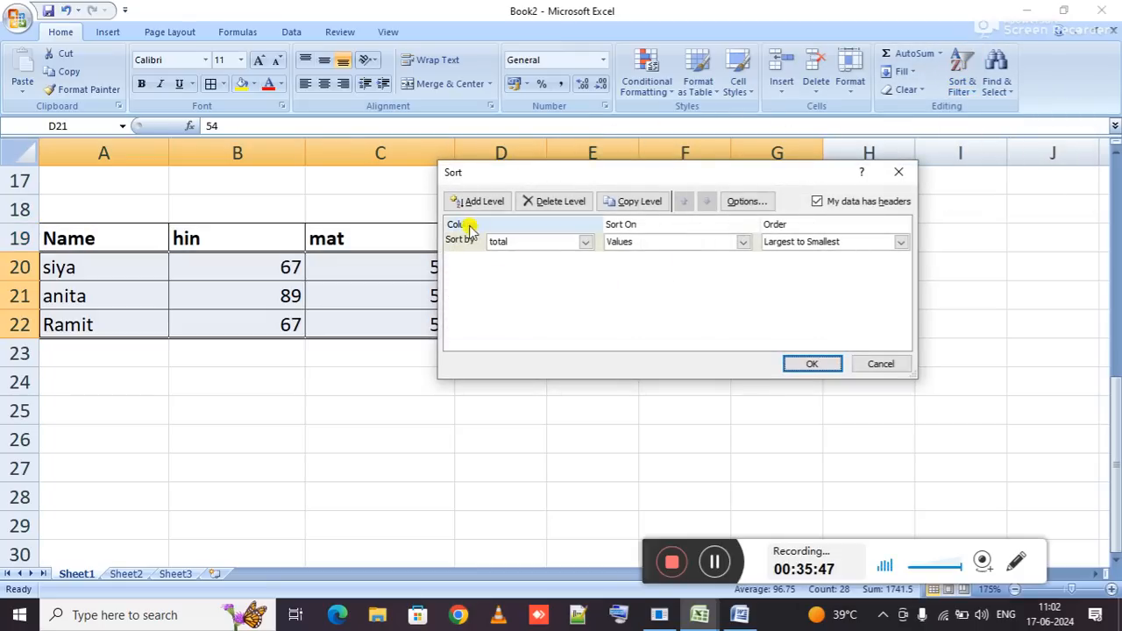
click(549, 244)
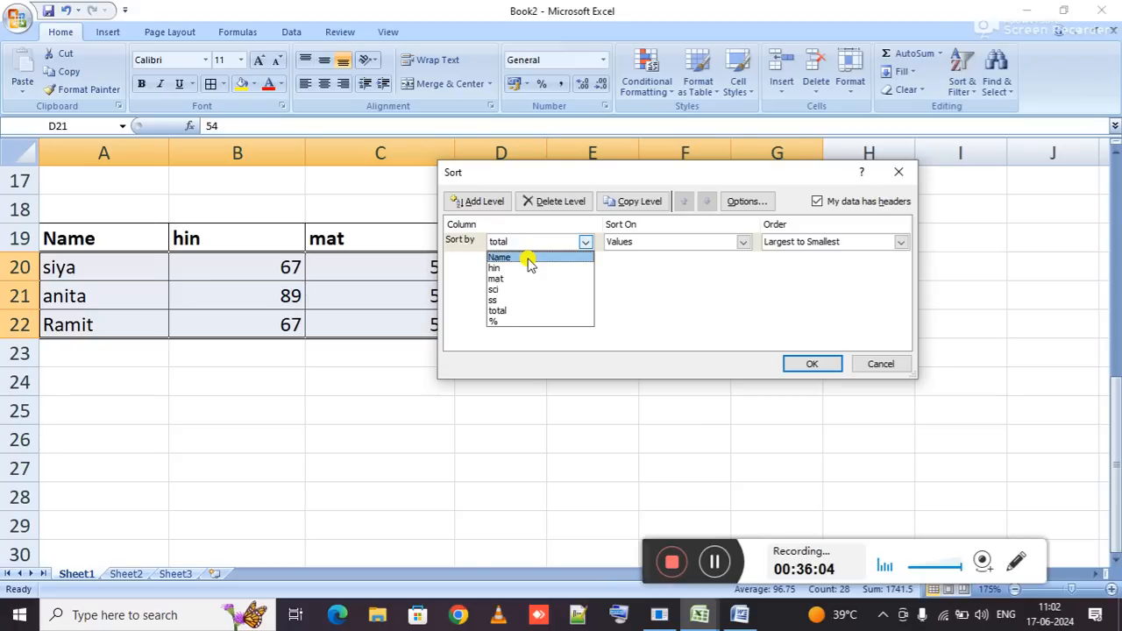
click(529, 312)
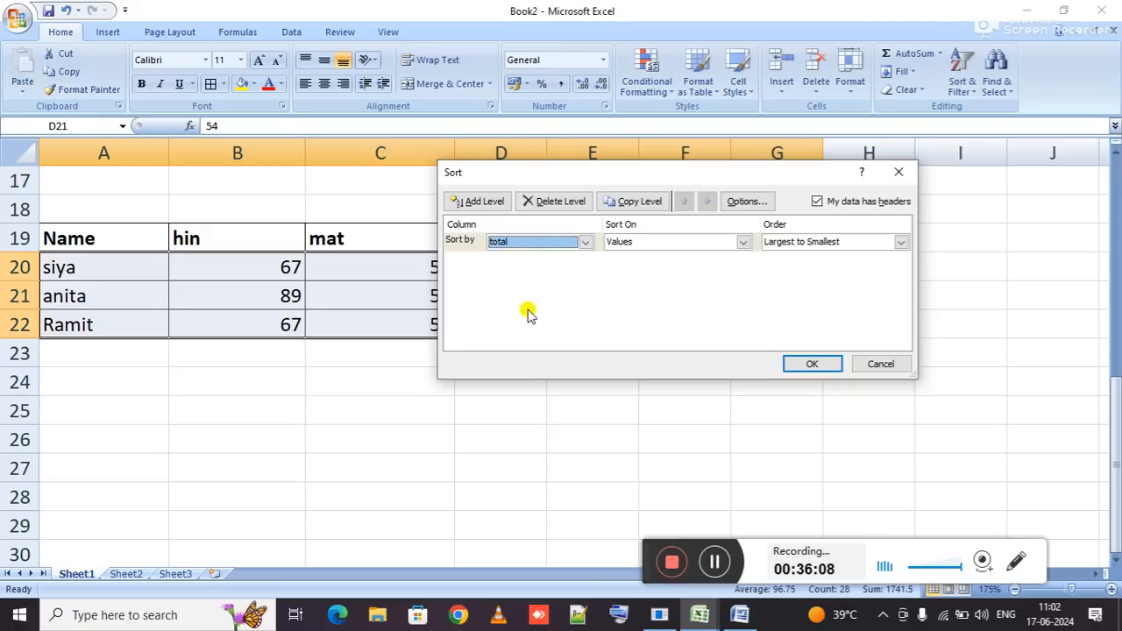
click(825, 241)
key(Return)
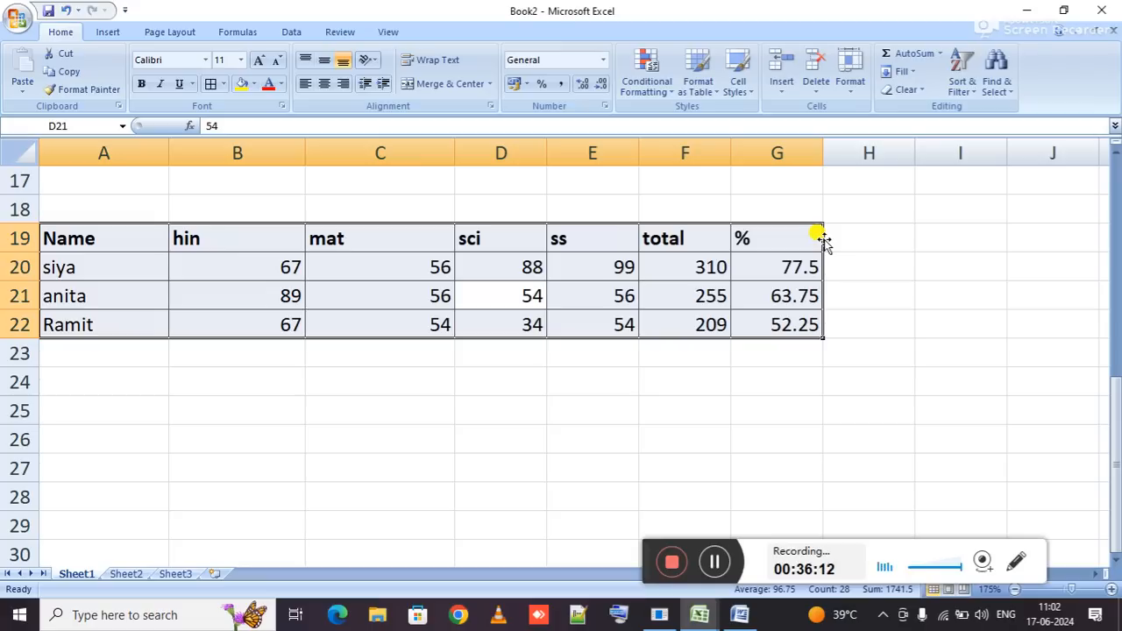
key(Left)
key(Left)
key(Left)
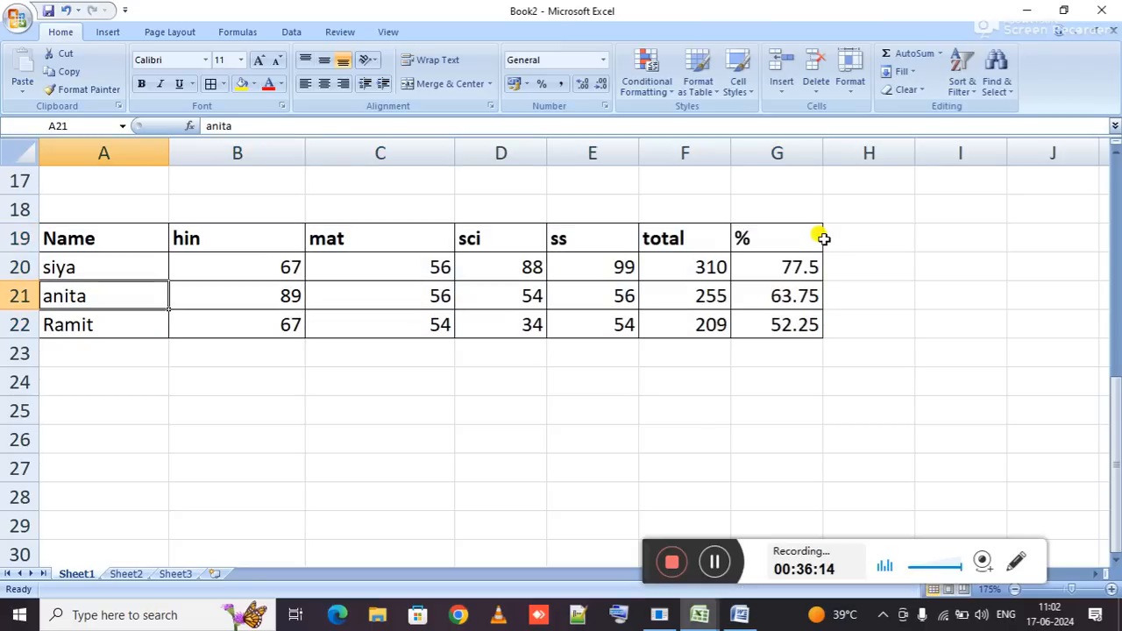